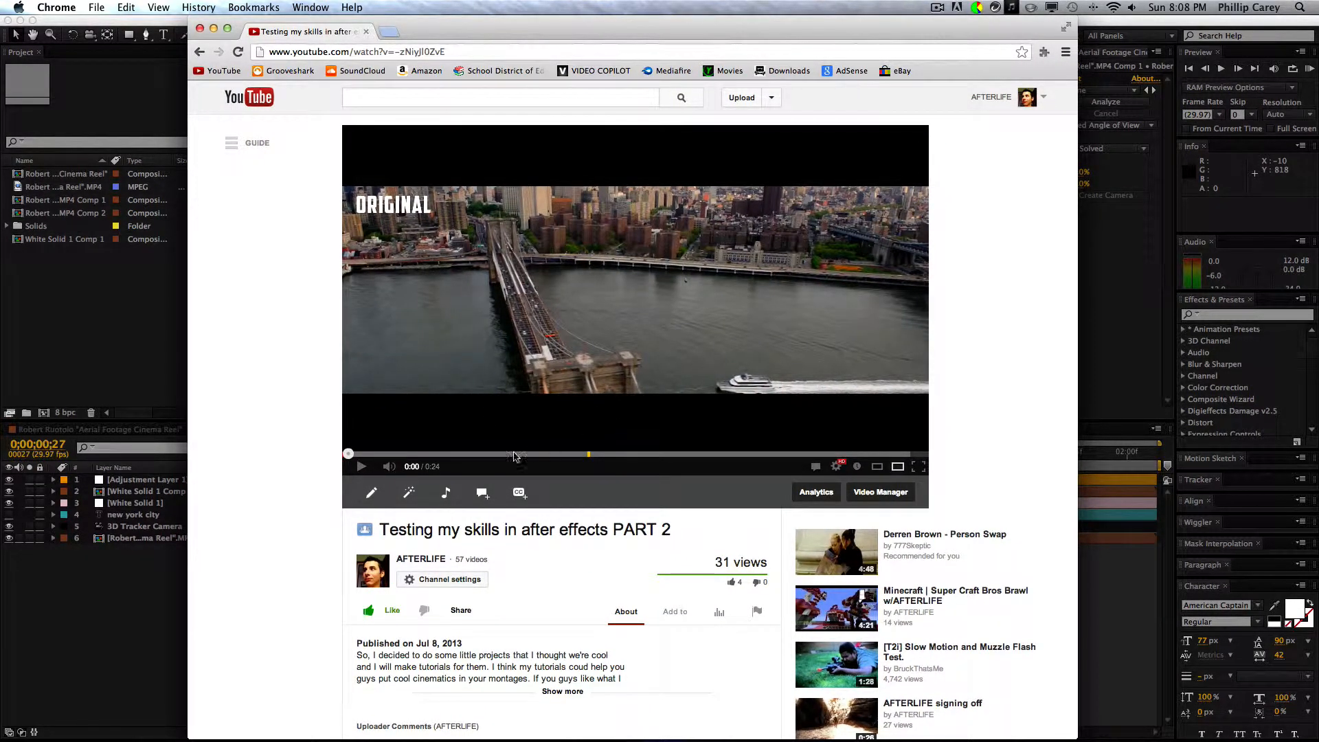
Step: Skim the example video through its reflection, lighting and final colour-graded stages, and close its page
left_click(513, 454)
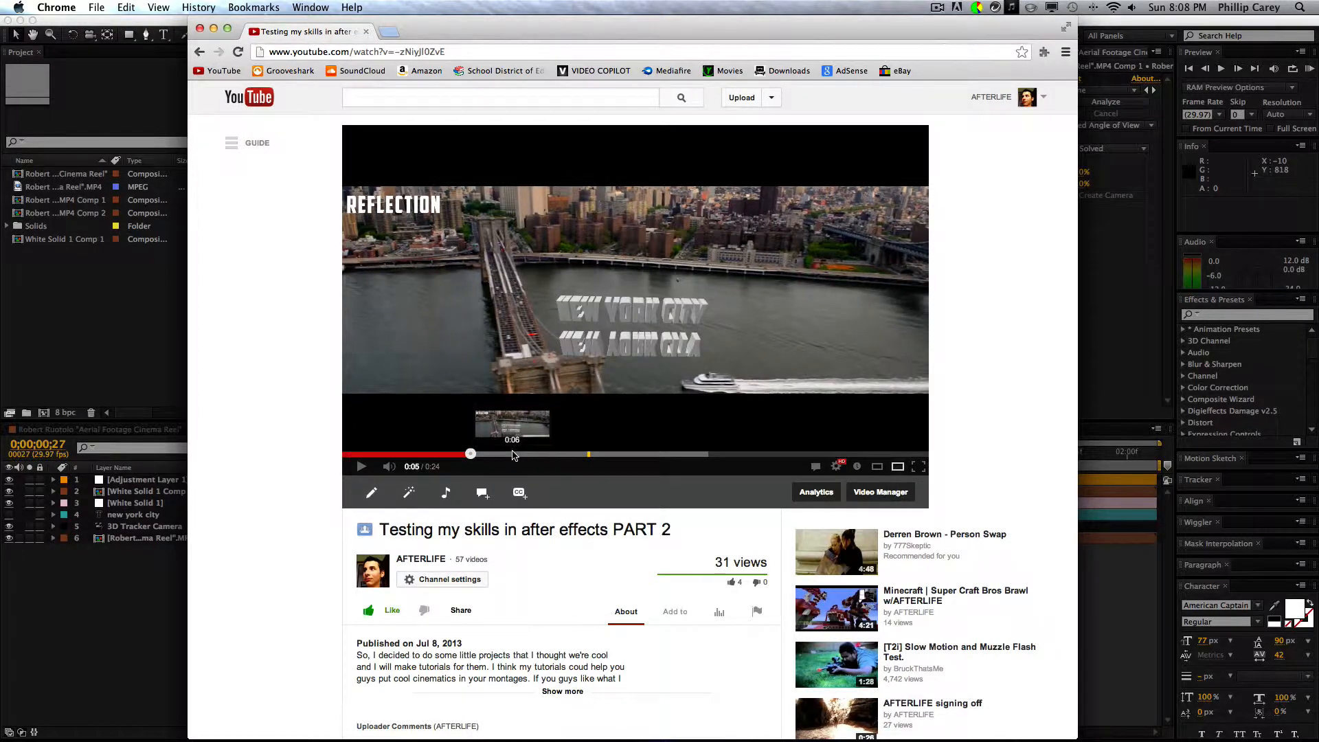
left_click(641, 454)
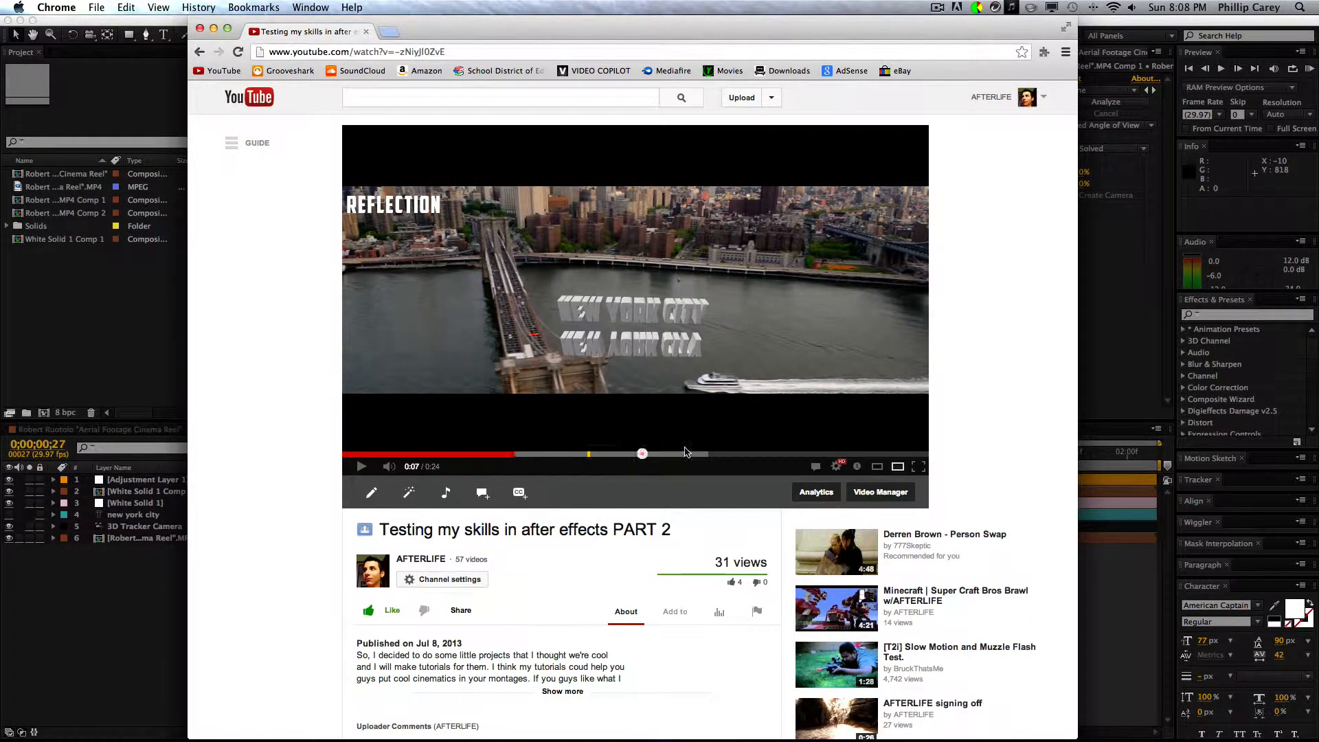
left_click(749, 454)
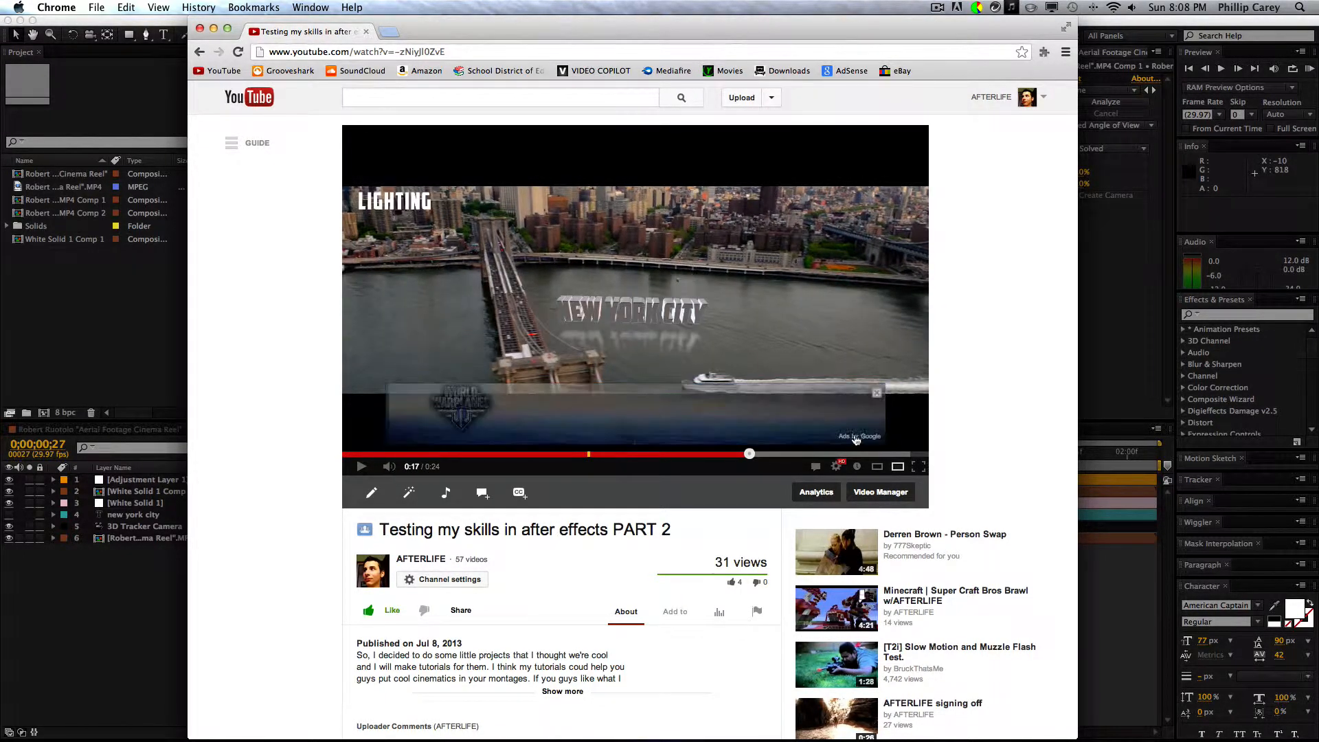
left_click(843, 454)
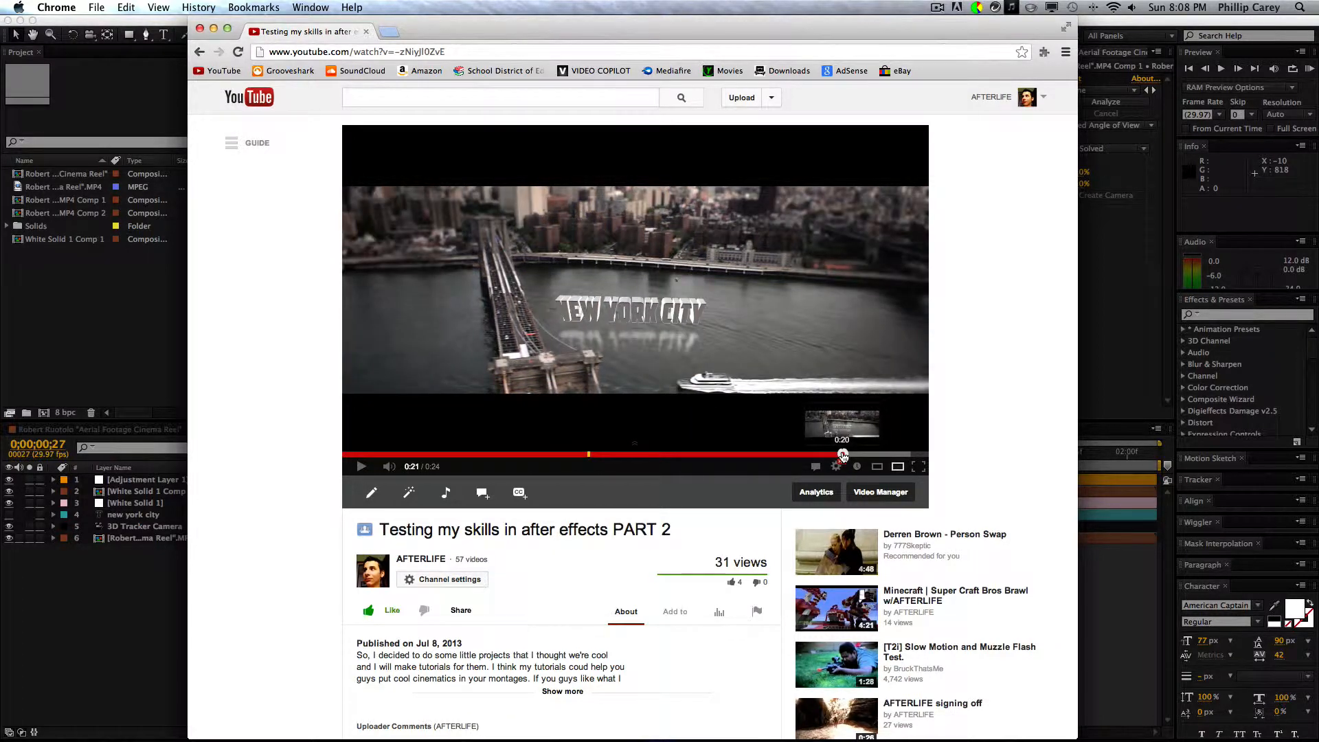
left_click(366, 32)
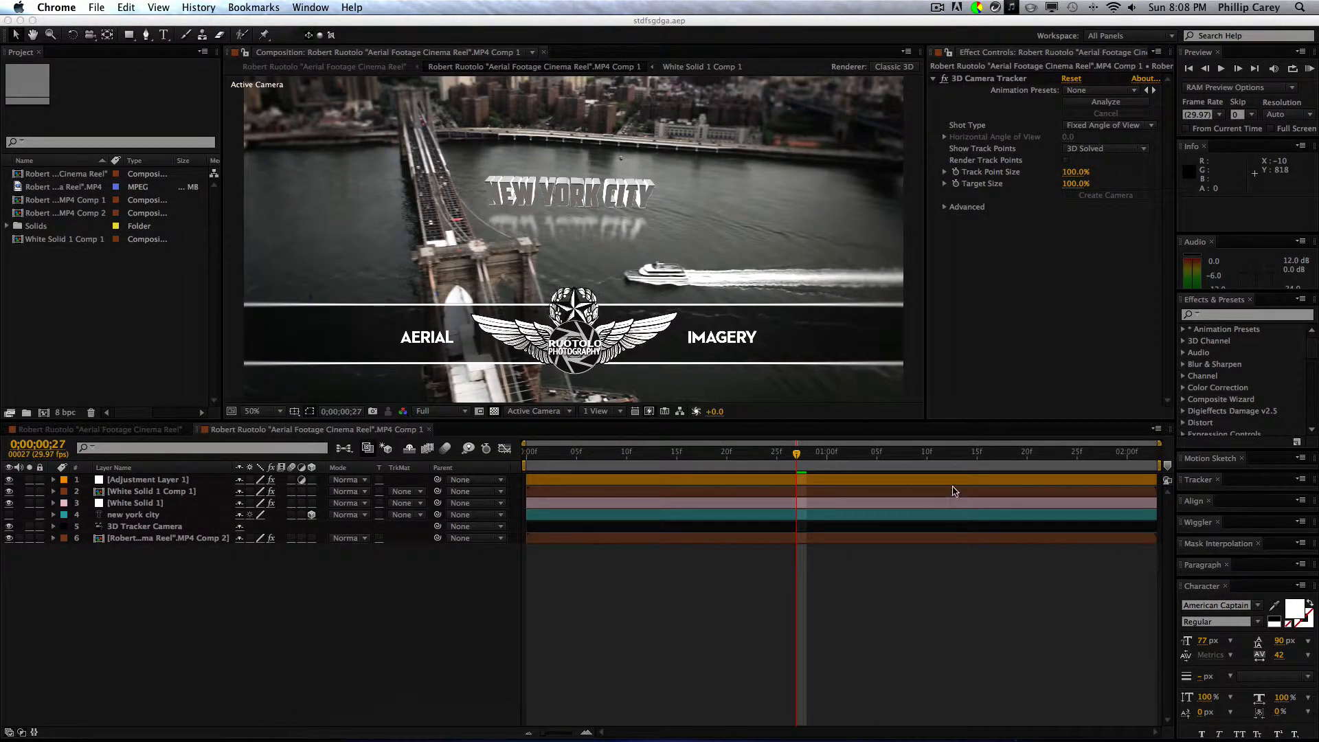
Step: Switch to After Effects and scrub through the finished New York City title composition from 0;00;01;15 back to 0;00;00;05
left_click(958, 466)
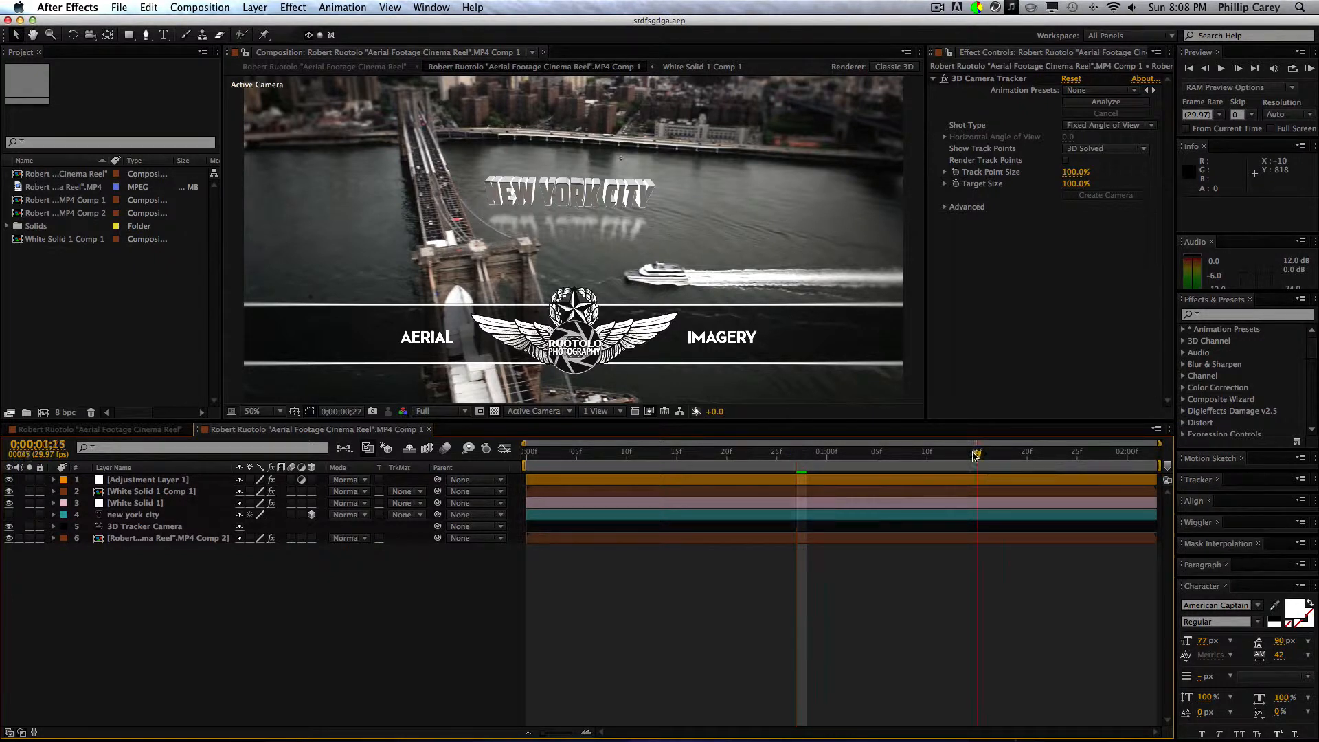
left_click(971, 462)
left_click_drag(972, 461, 676, 460)
left_click_drag(584, 461, 579, 461)
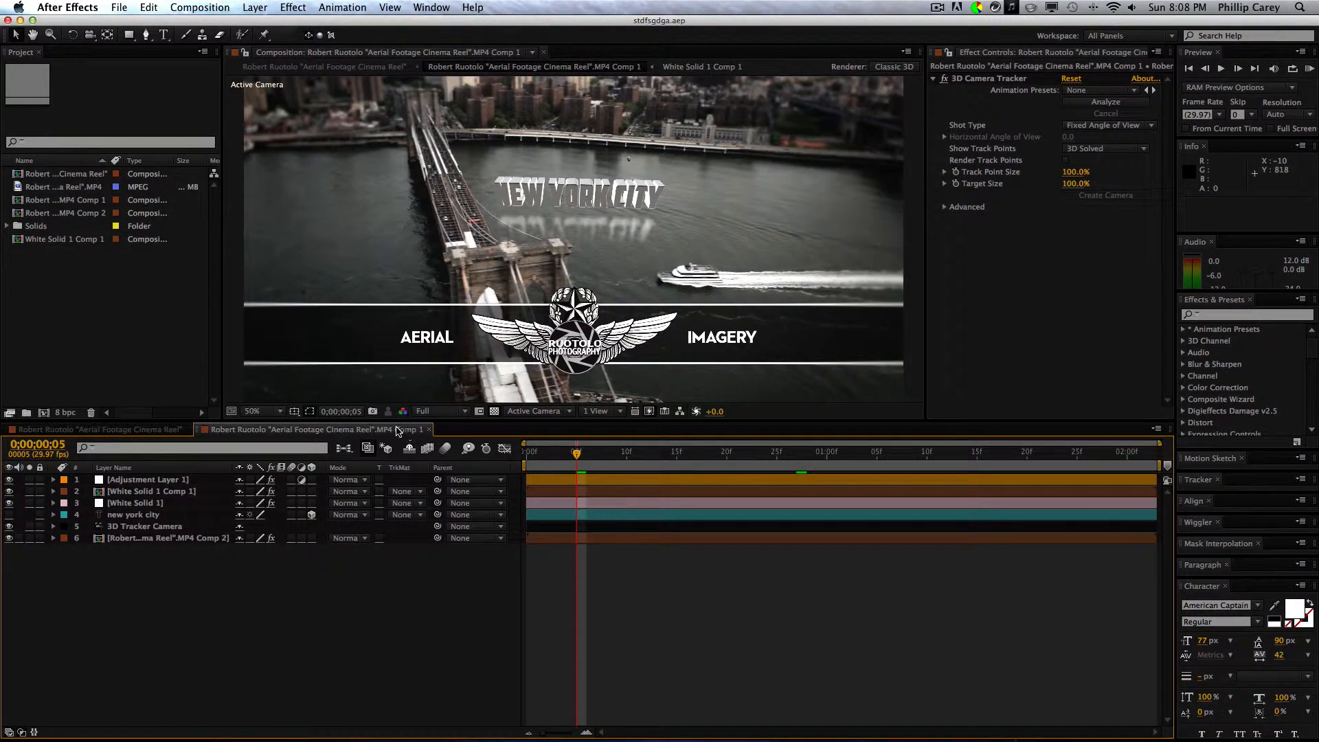
Step: Create a new composition from the Aerial Footage Cinema Reel MP4 and move the current time to 0;00;18;01
left_click(54, 186)
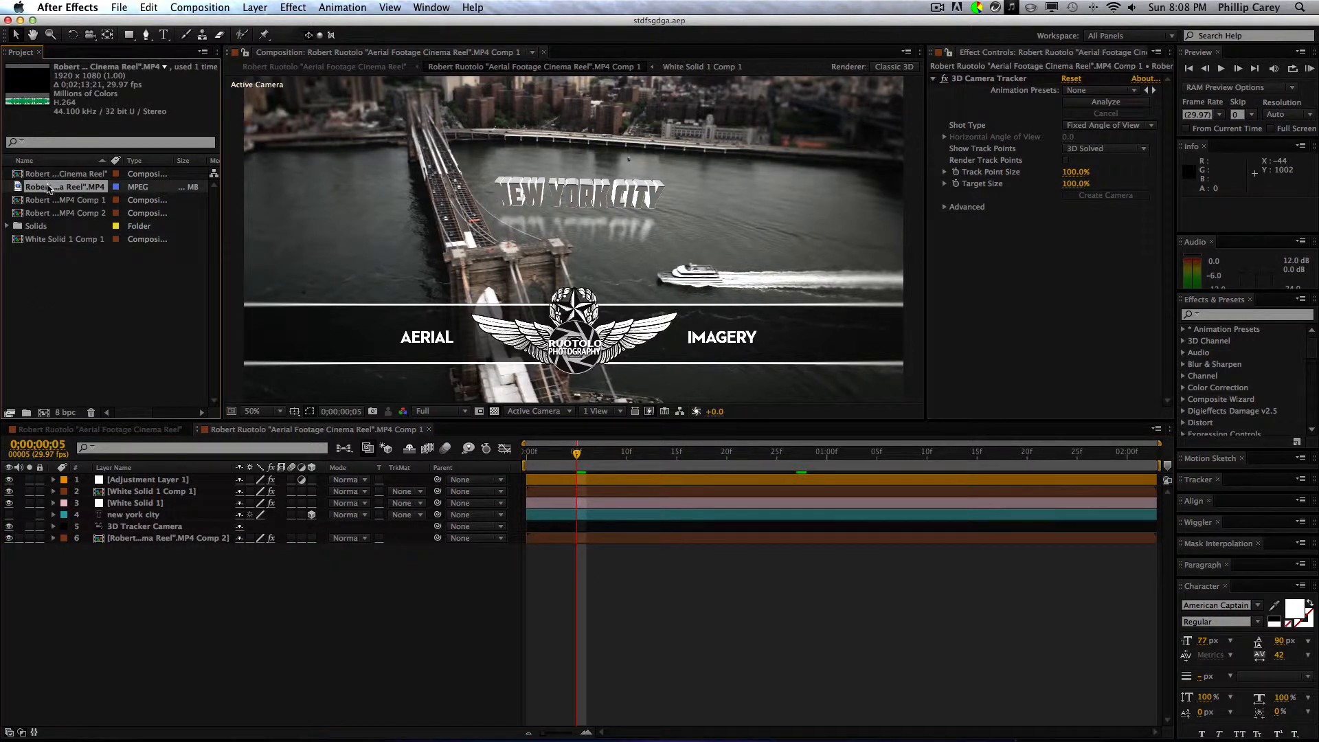
left_click_drag(48, 187, 48, 410)
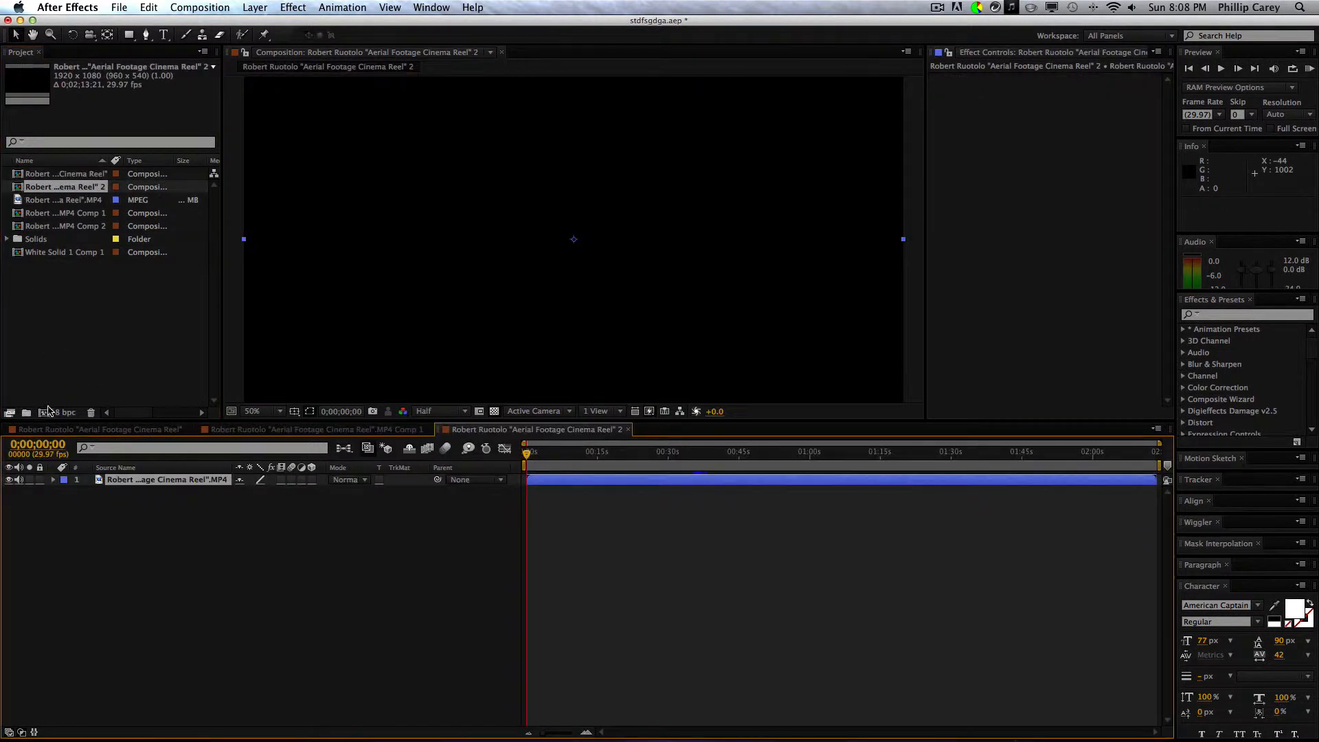
left_click_drag(527, 453, 612, 453)
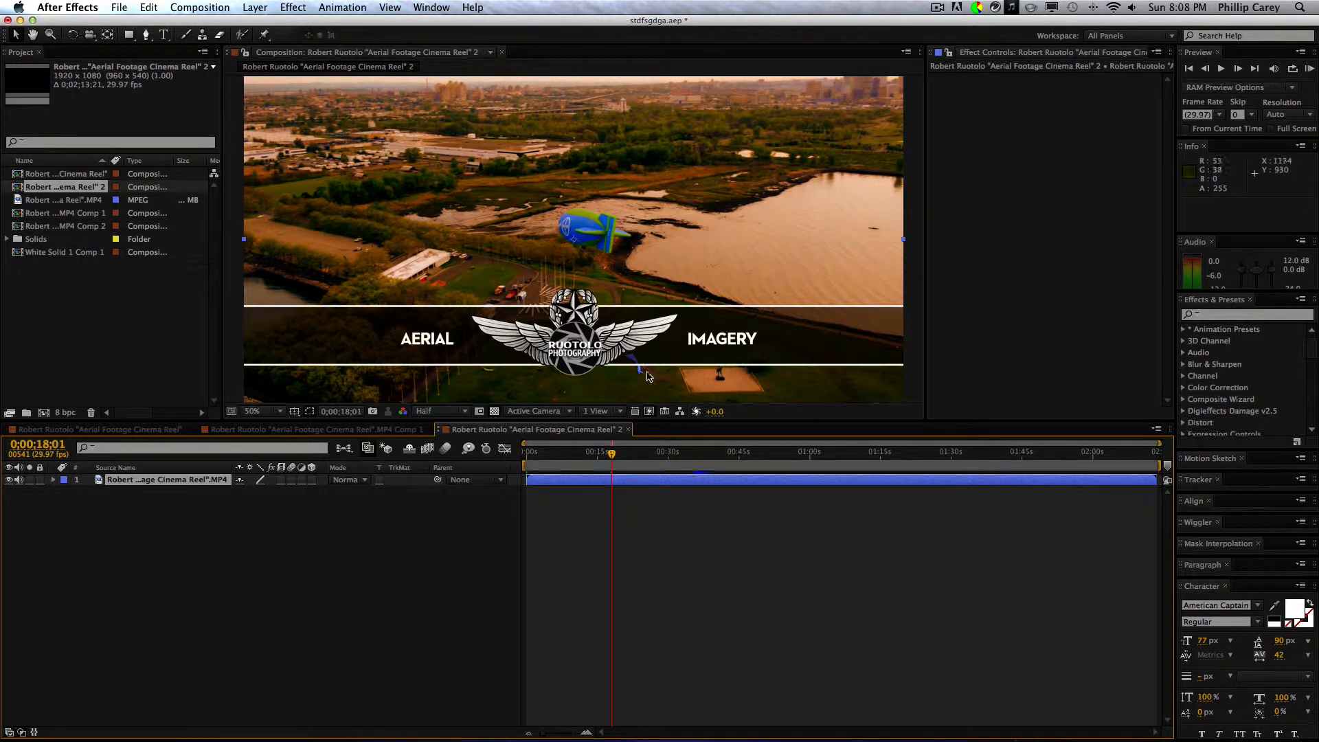
Step: Set the composition viewer's magnification to Fit up to 100%
scroll(417, 200, "up", 4)
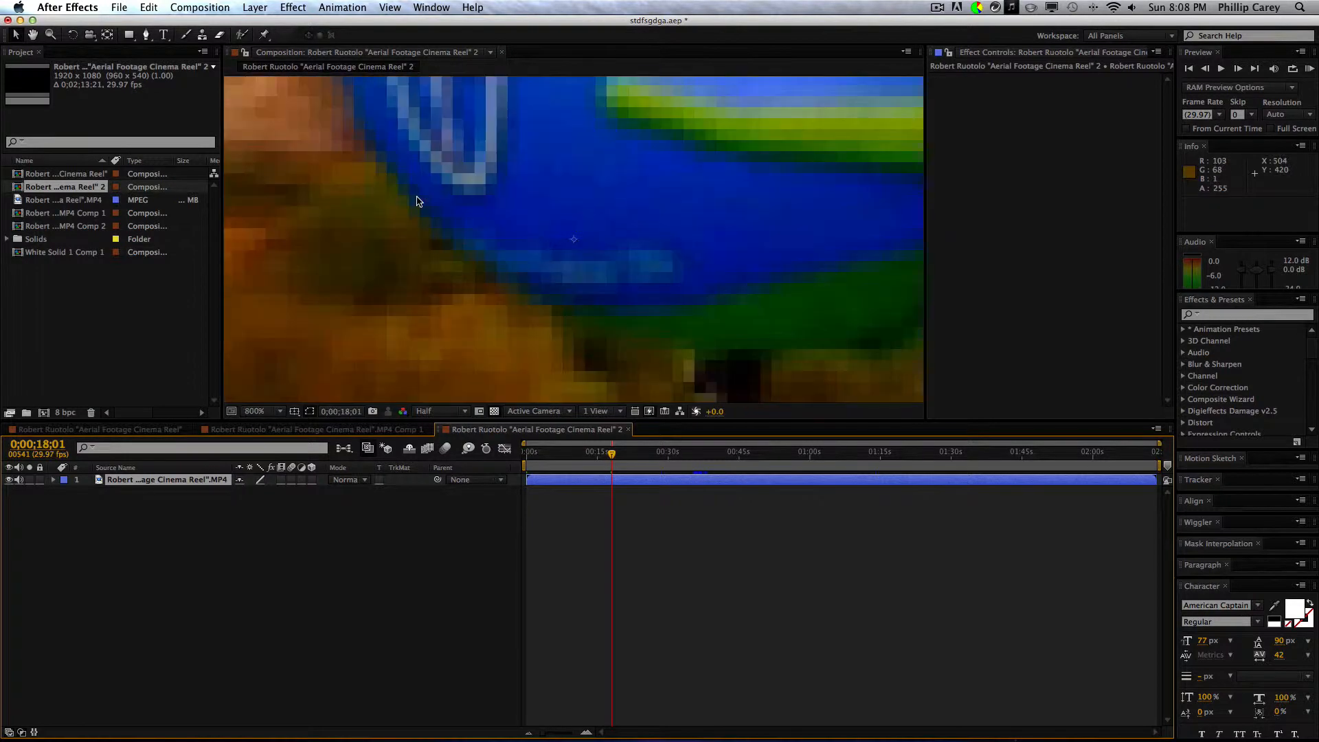
scroll(418, 200, "down", 4)
scroll(419, 202, "up", 1)
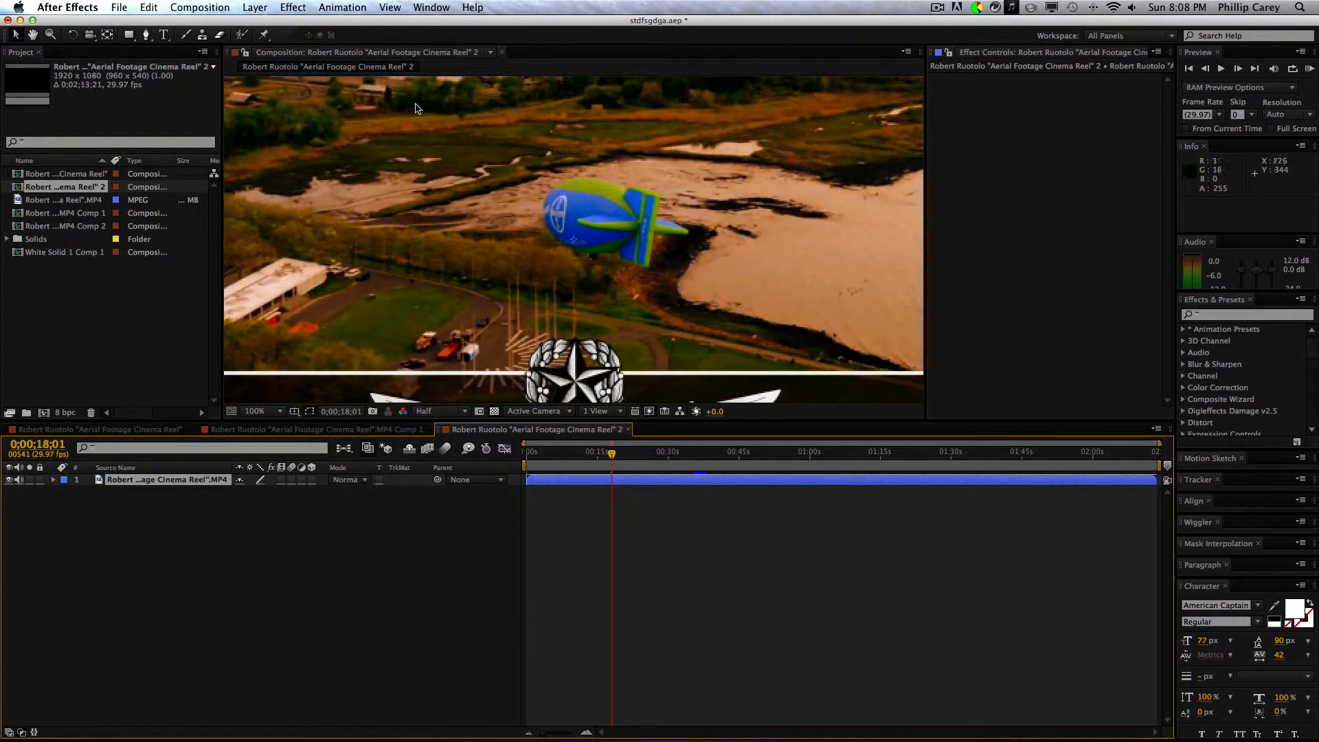
left_click_drag(576, 187, 575, 150)
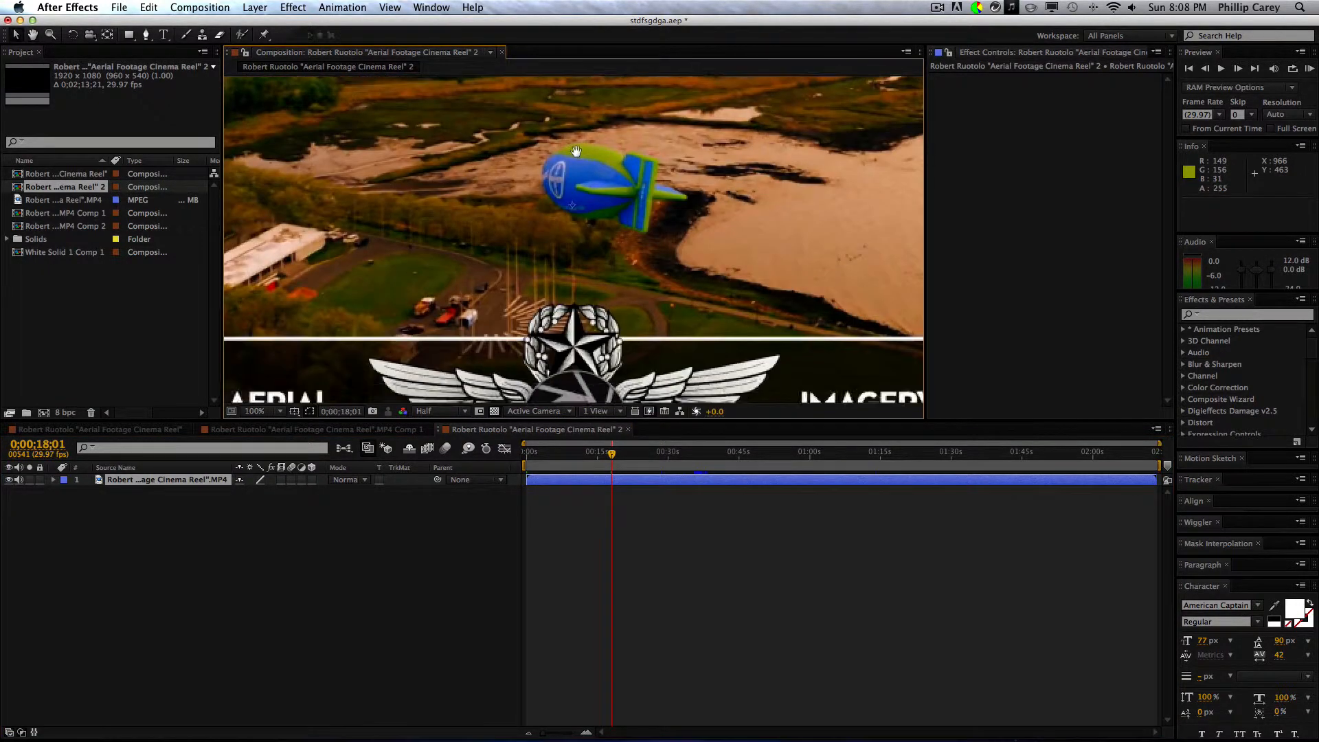
scroll(498, 273, "down", 2)
scroll(495, 275, "up", 1)
left_click(265, 412)
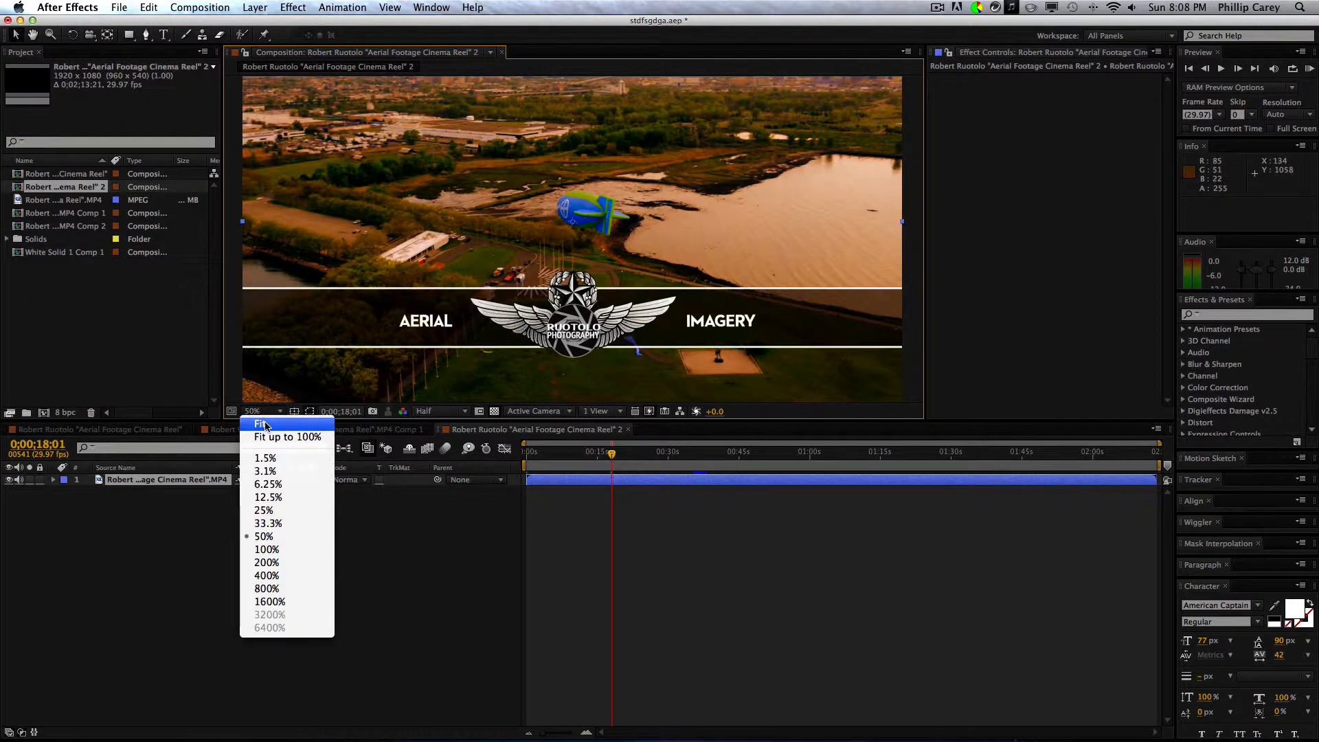
left_click(278, 435)
Step: Trim the composition to a work area covering the bridge and ferry shot, from 0;00;37;00 to 0;00;39;02
left_click_drag(615, 456, 702, 453)
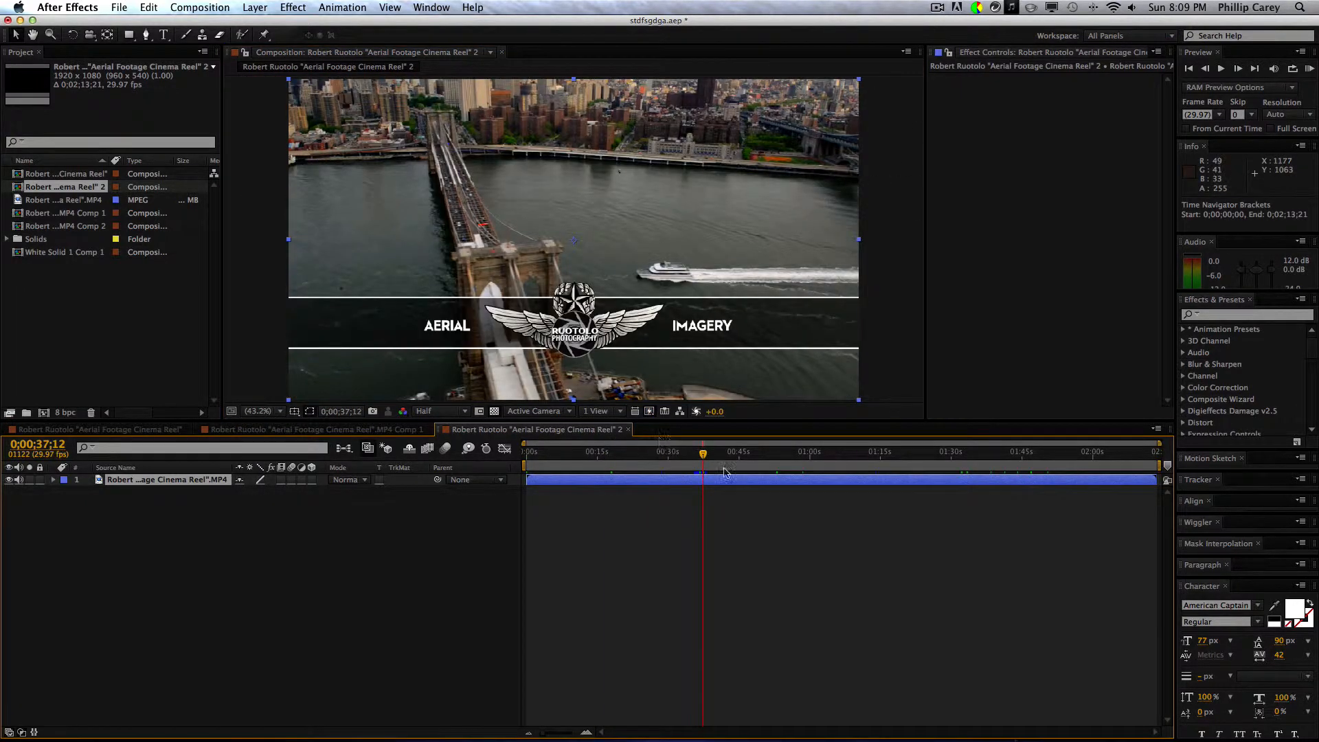
left_click_drag(702, 455, 702, 454)
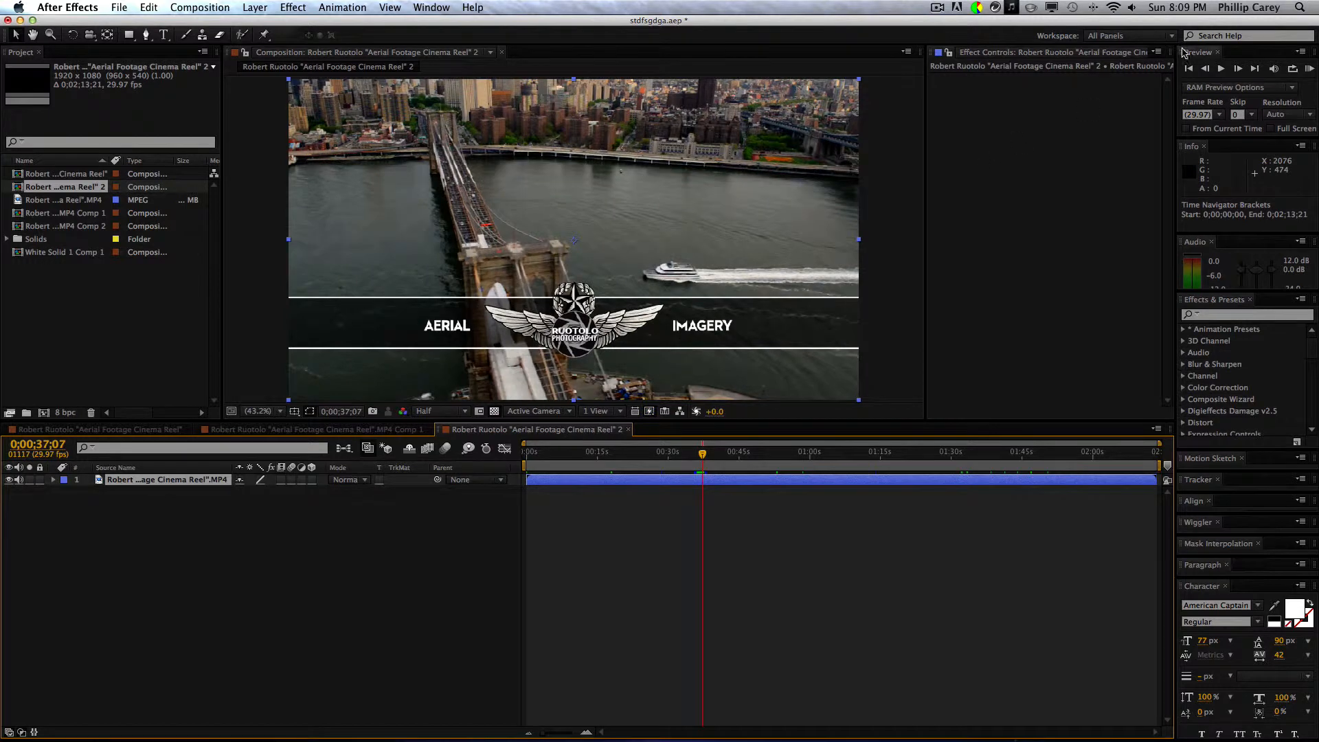
right_click(704, 465)
left_click(730, 503)
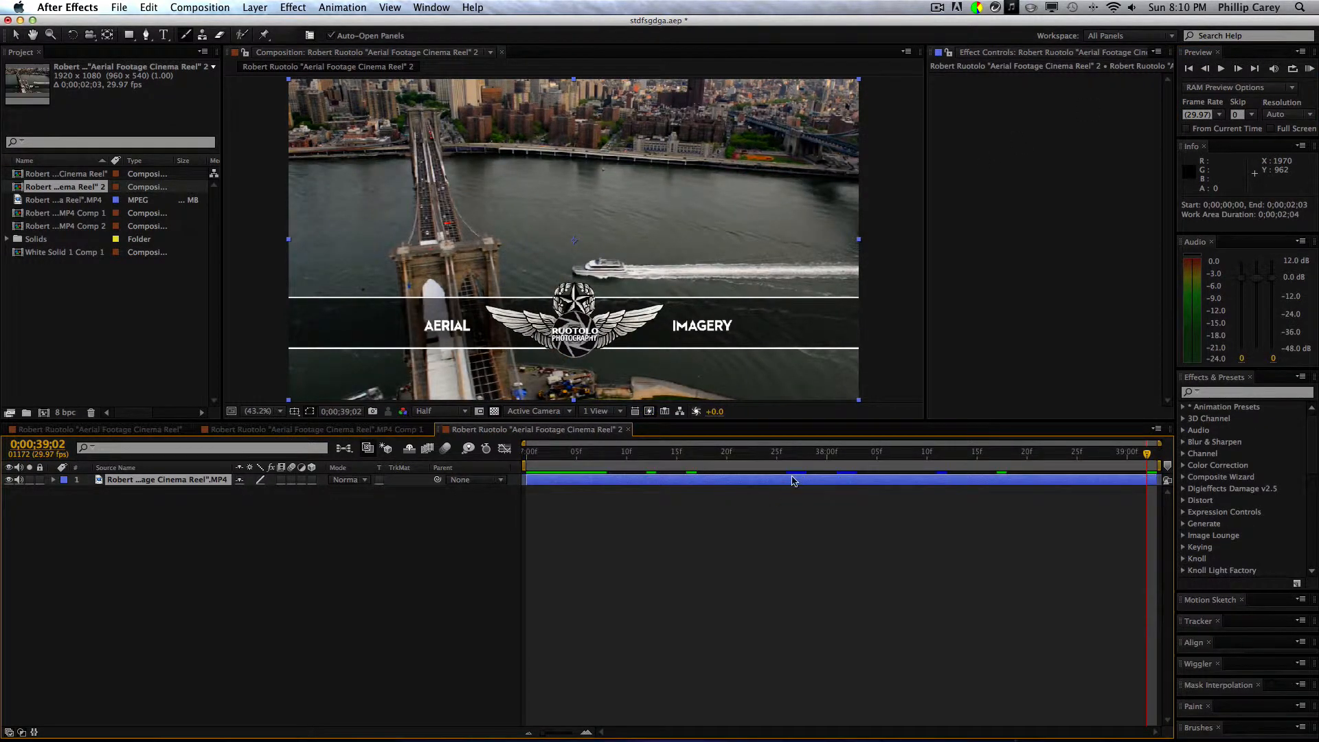
Step: Play the trimmed bridge shot from 0;00;37;02 and stop the playback
left_click_drag(841, 453, 546, 454)
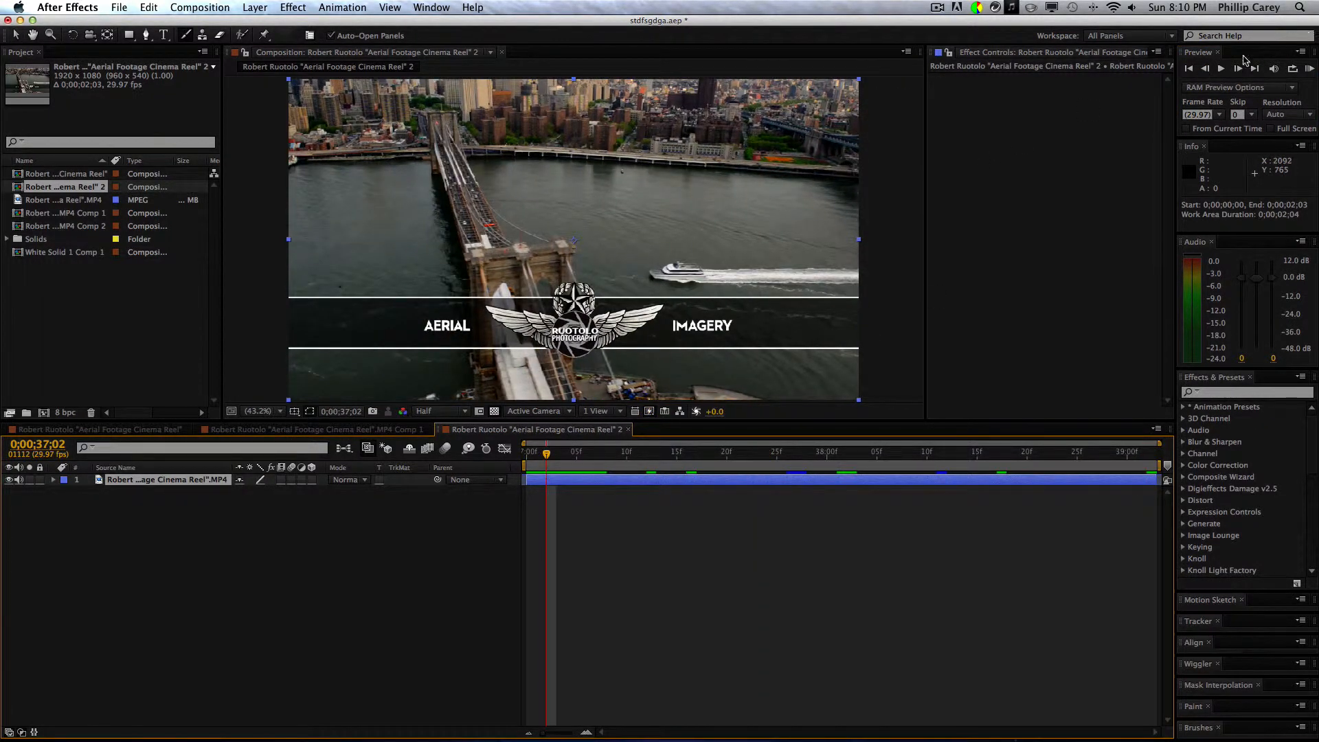
left_click(1222, 69)
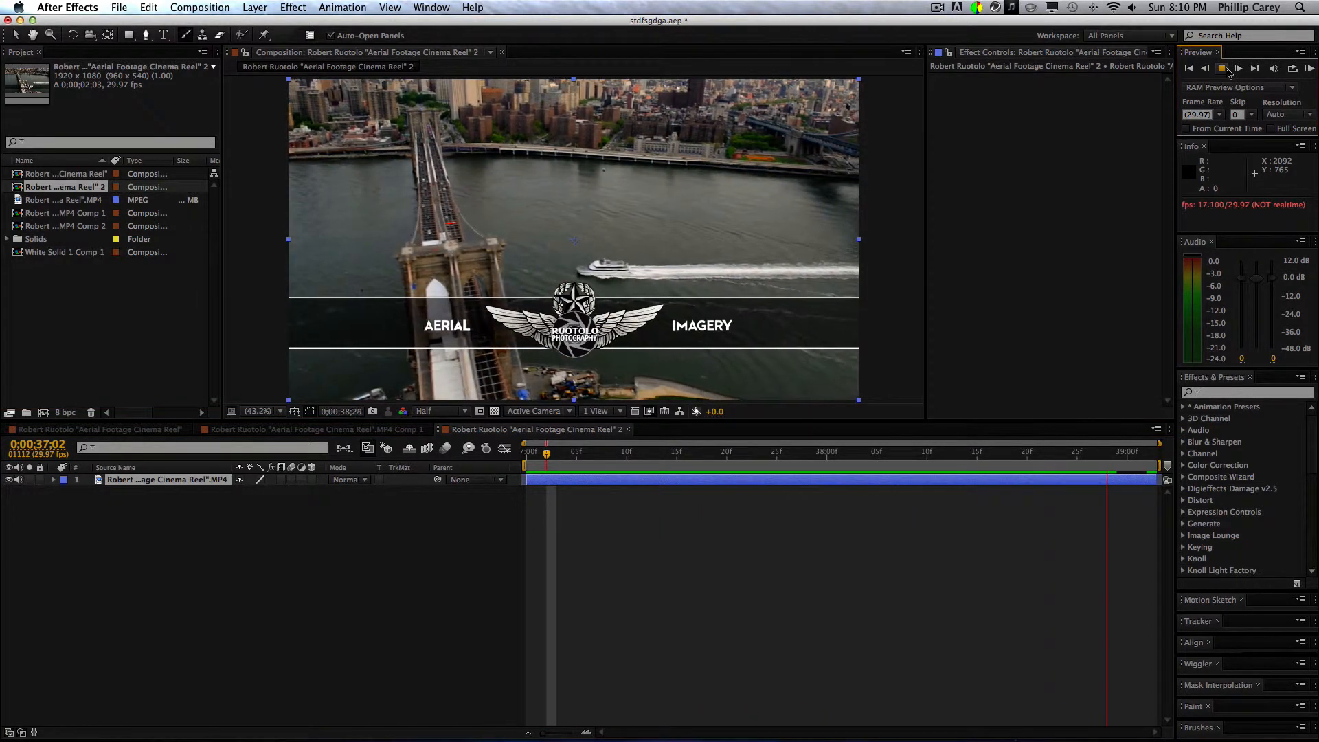
left_click(1225, 69)
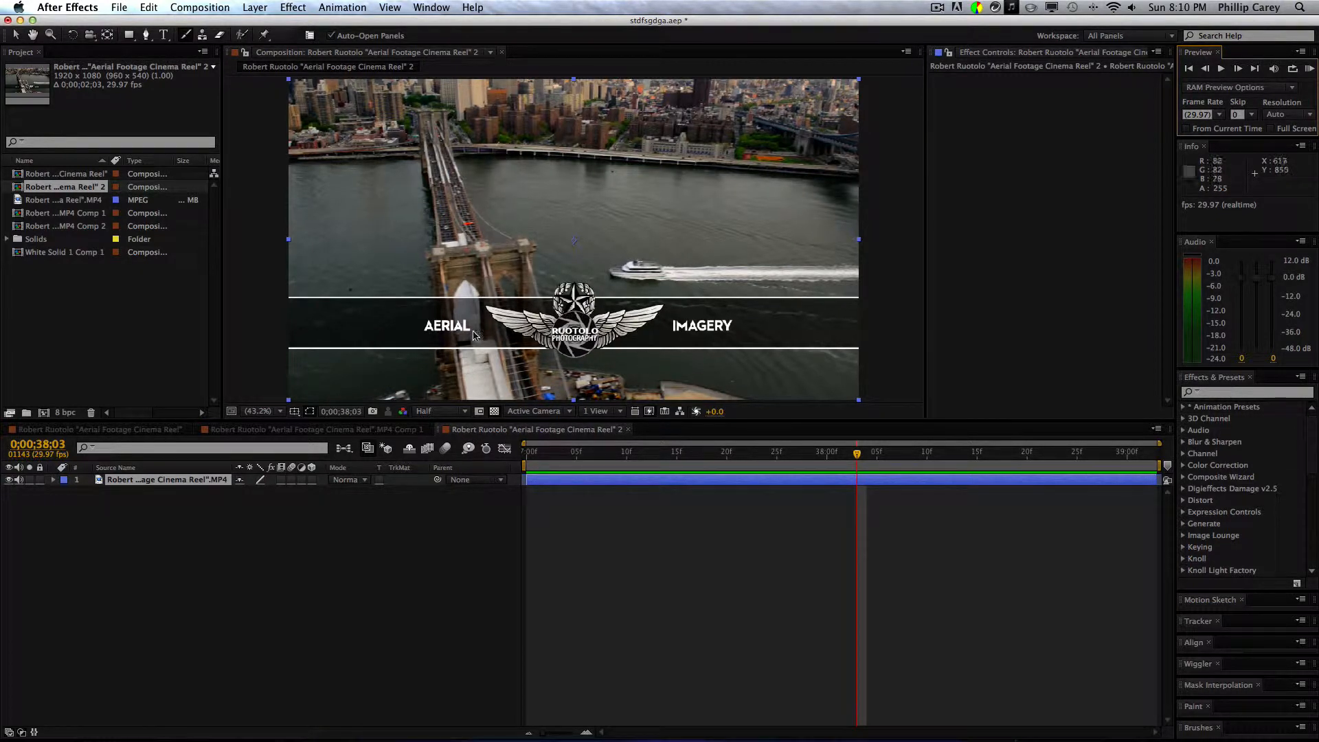
left_click(935, 6)
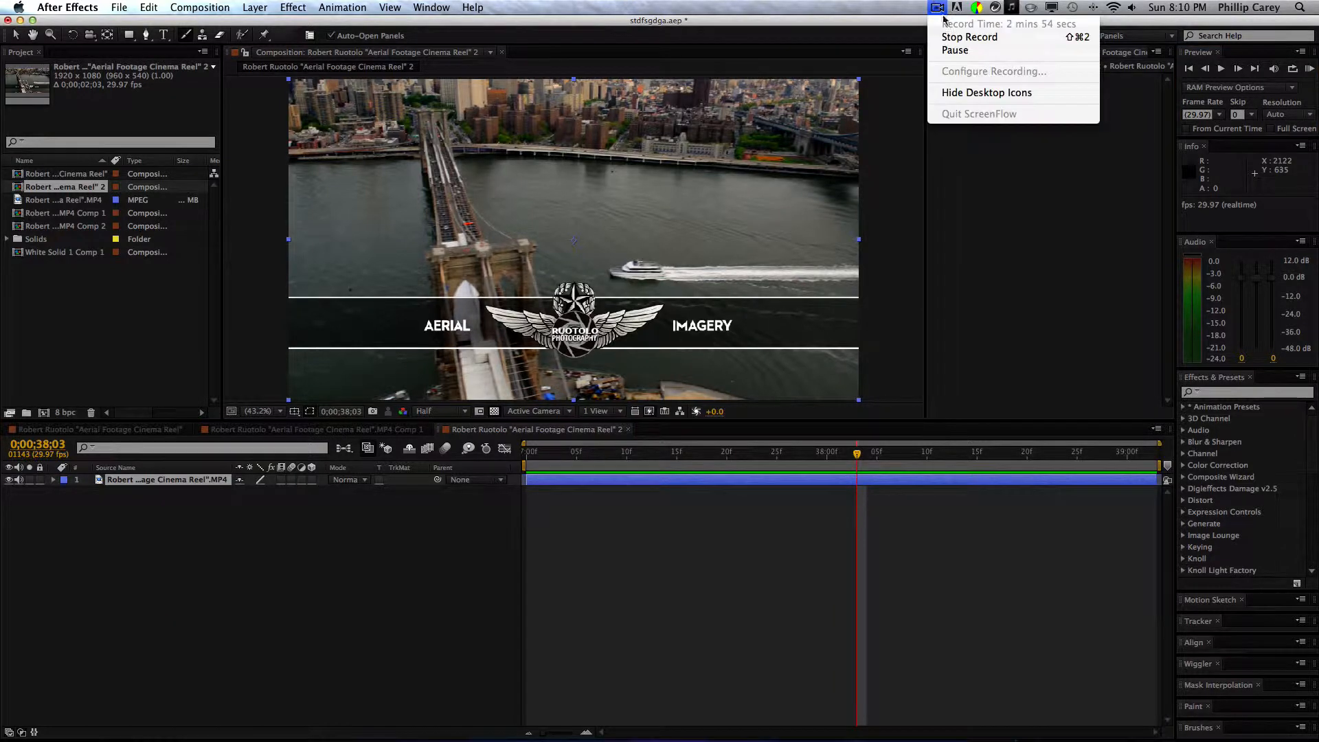
left_click(955, 51)
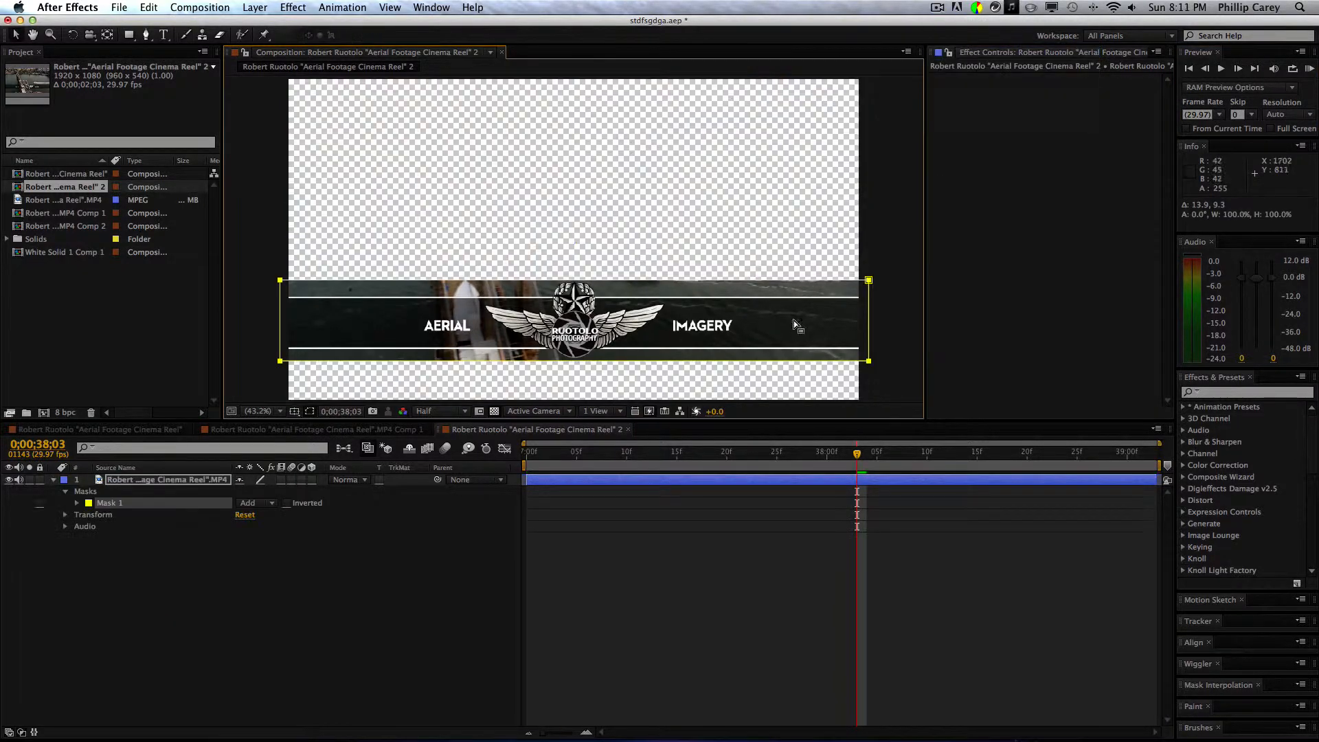
Step: Set Mask 1 on the footage layer to Subtract so that the logo banner is cut out of the shot
left_click(331, 562)
left_click(157, 505)
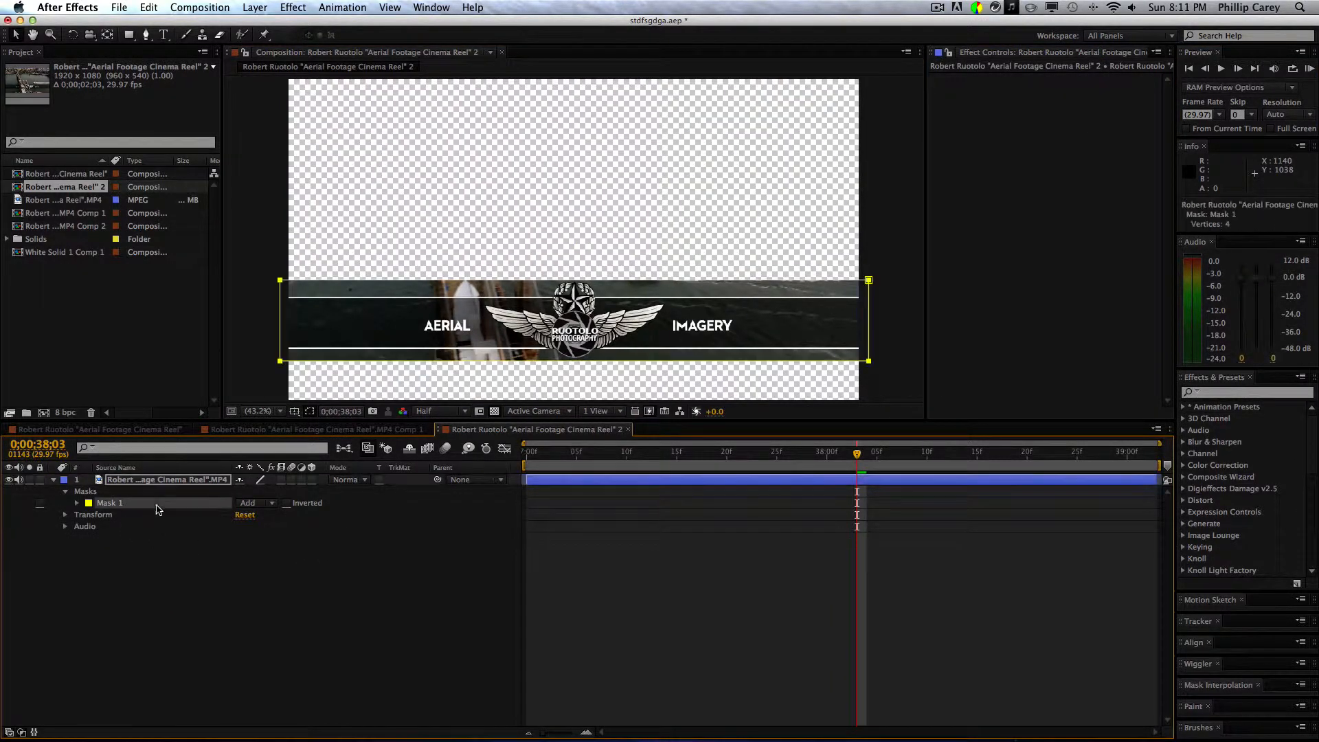
left_click(246, 504)
left_click(265, 547)
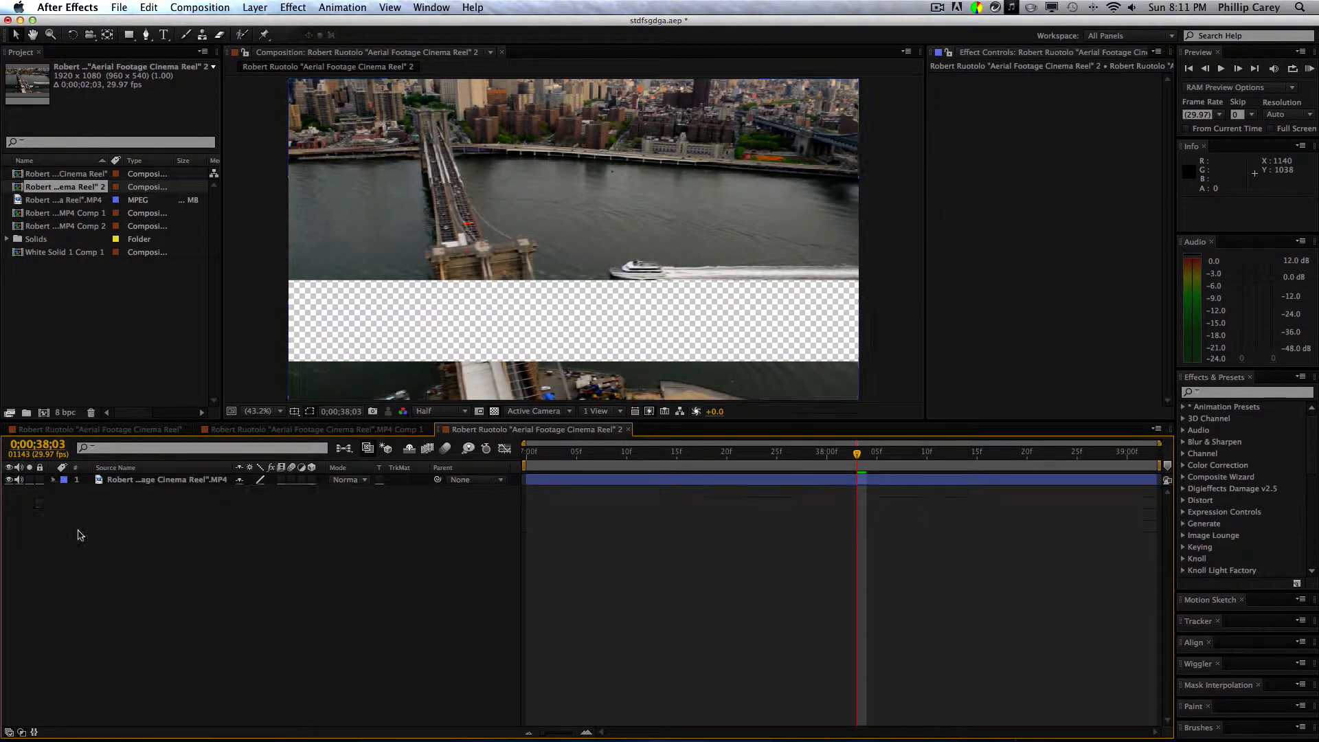
left_click(56, 479)
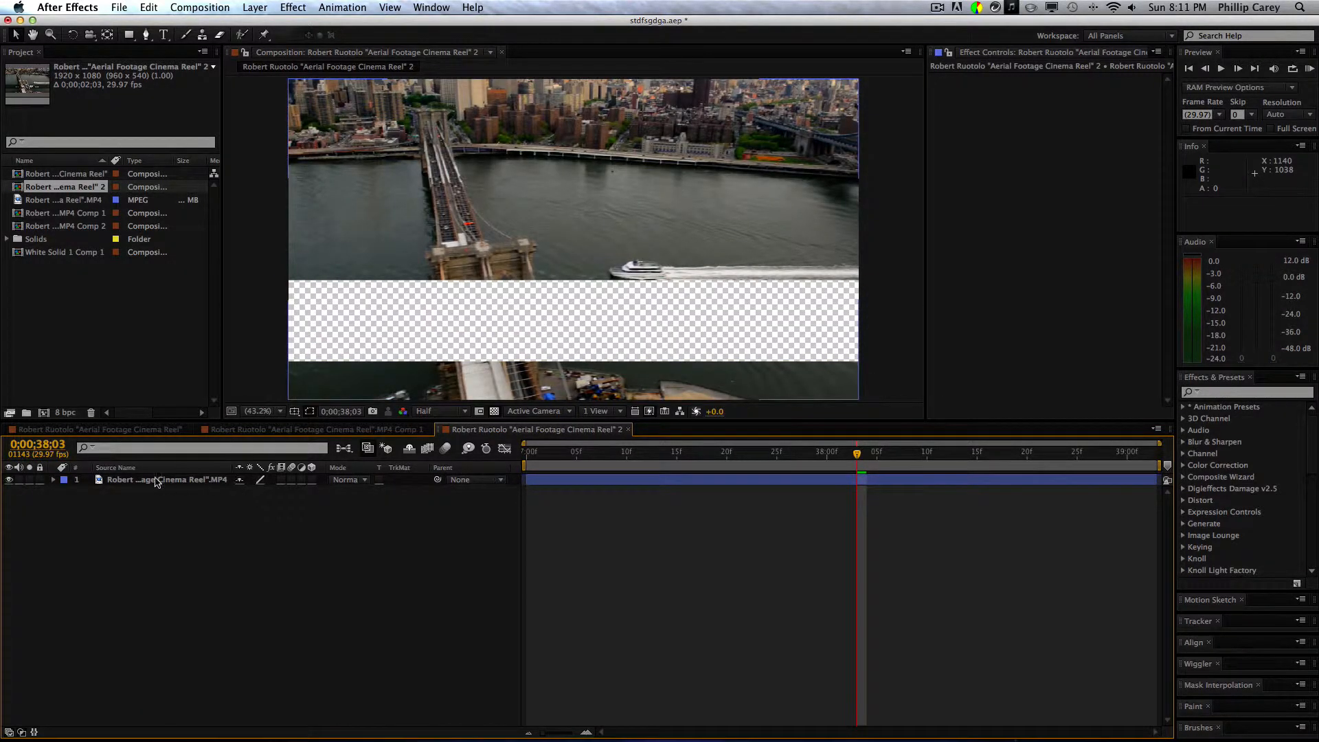
Step: Try Track Camera directly on the masked footage layer, accepting the mask warning, and delete the 3D Camera Tracker effect
right_click(157, 481)
mouse_move(269, 422)
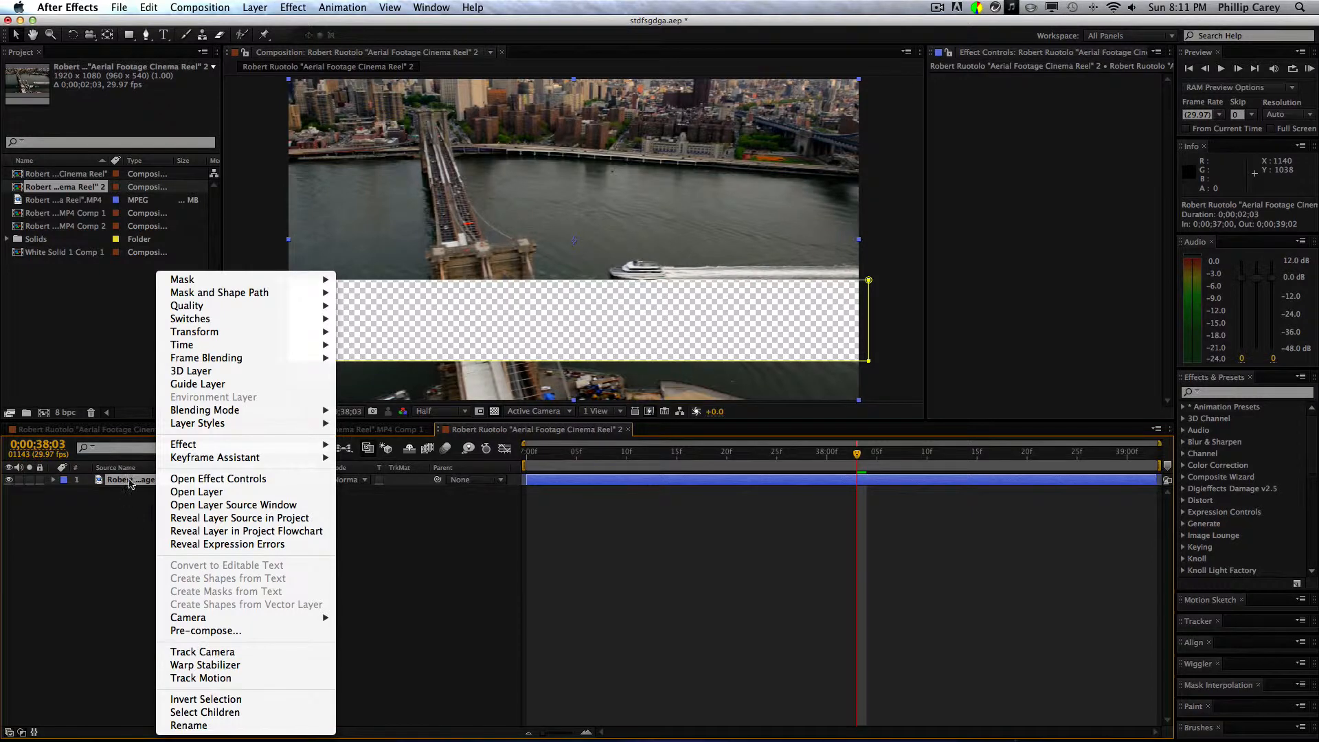
left_click(201, 654)
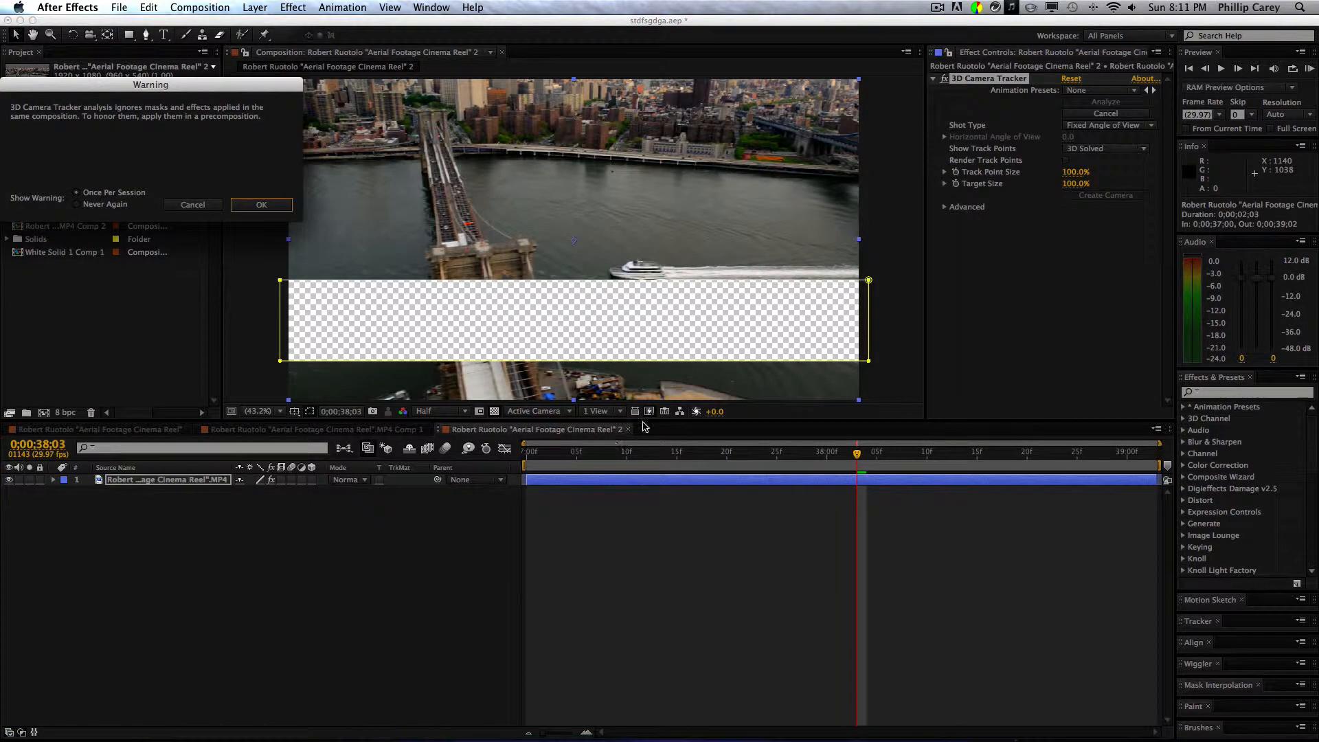
left_click(252, 206)
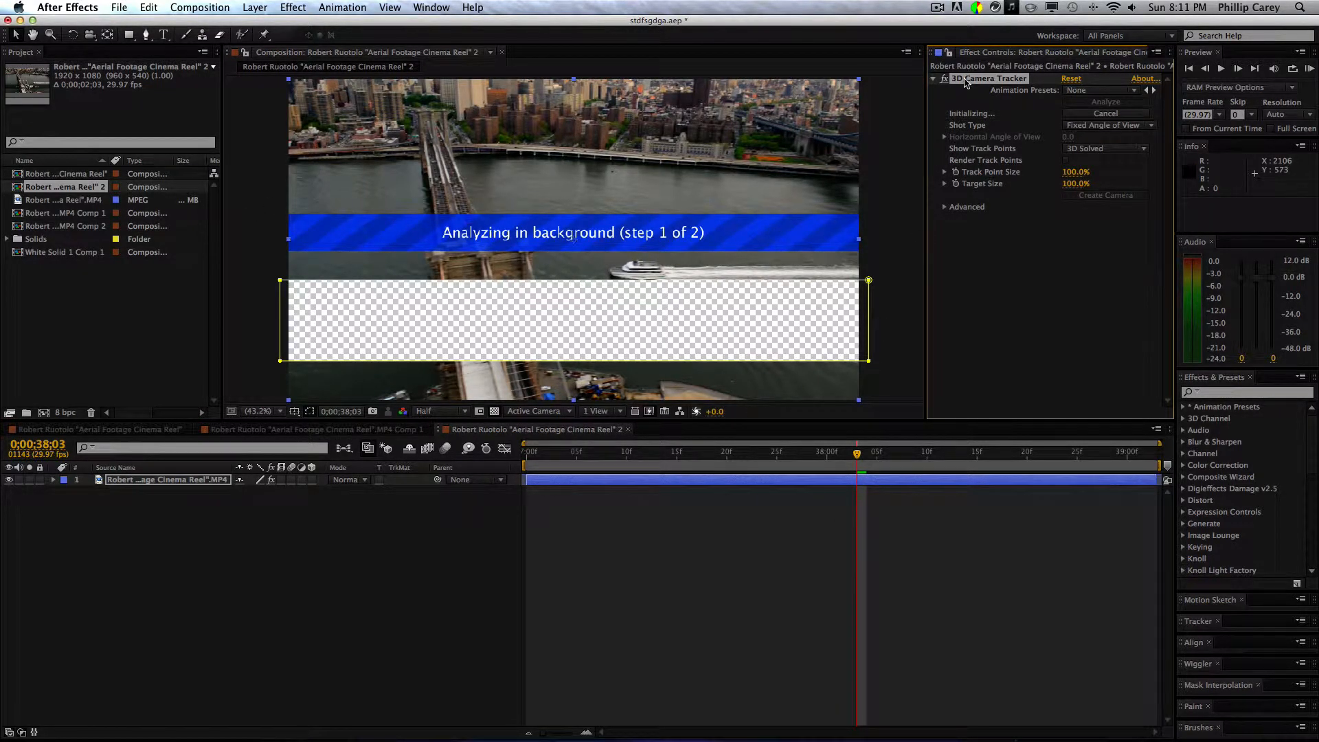
key("Delete")
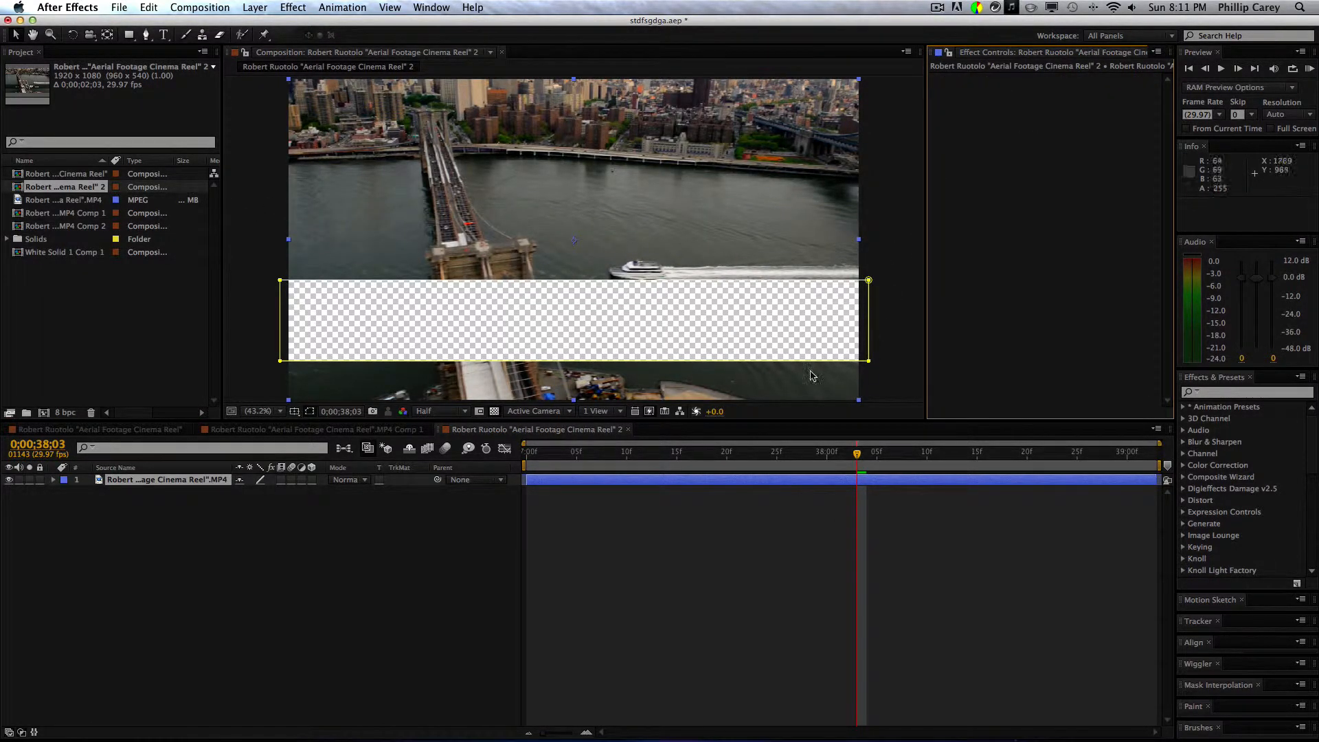
Step: Try pre-composing the footage layer with all attributes left in the current composition, and undo the pre-compose
right_click(214, 483)
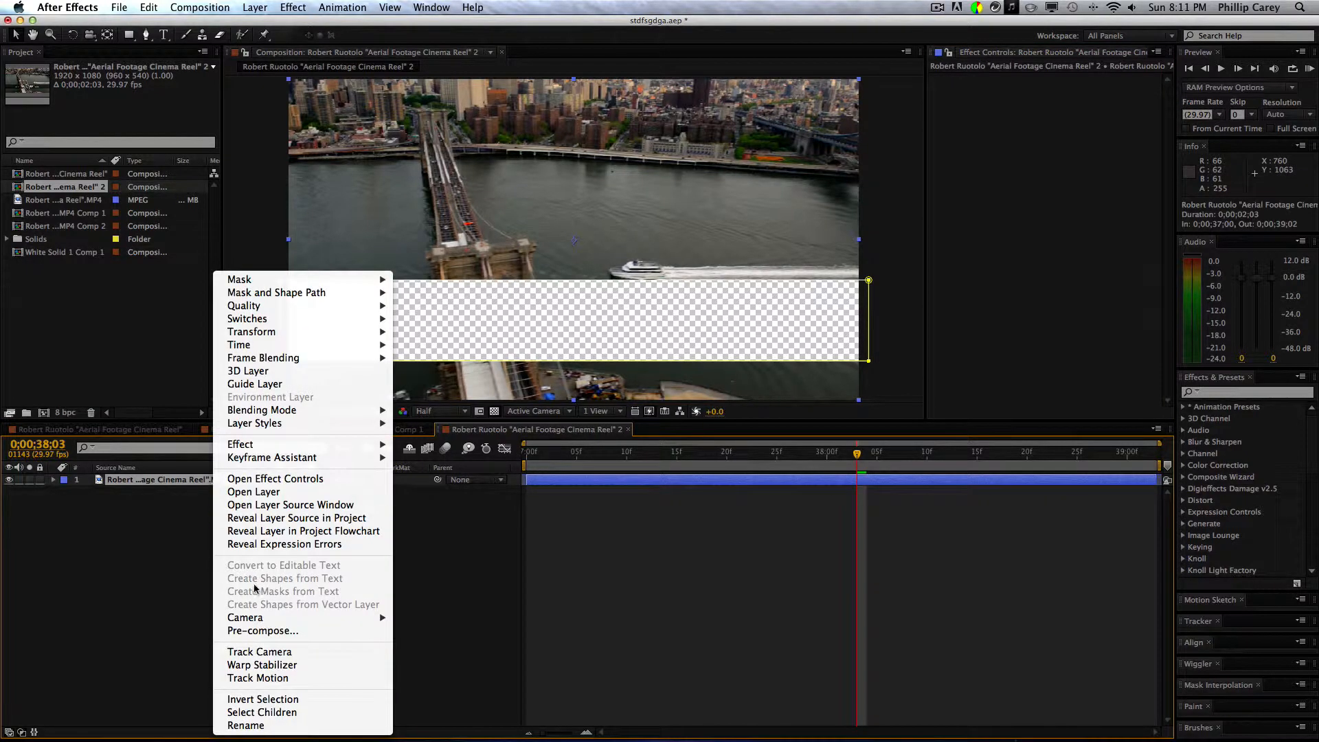
left_click(261, 630)
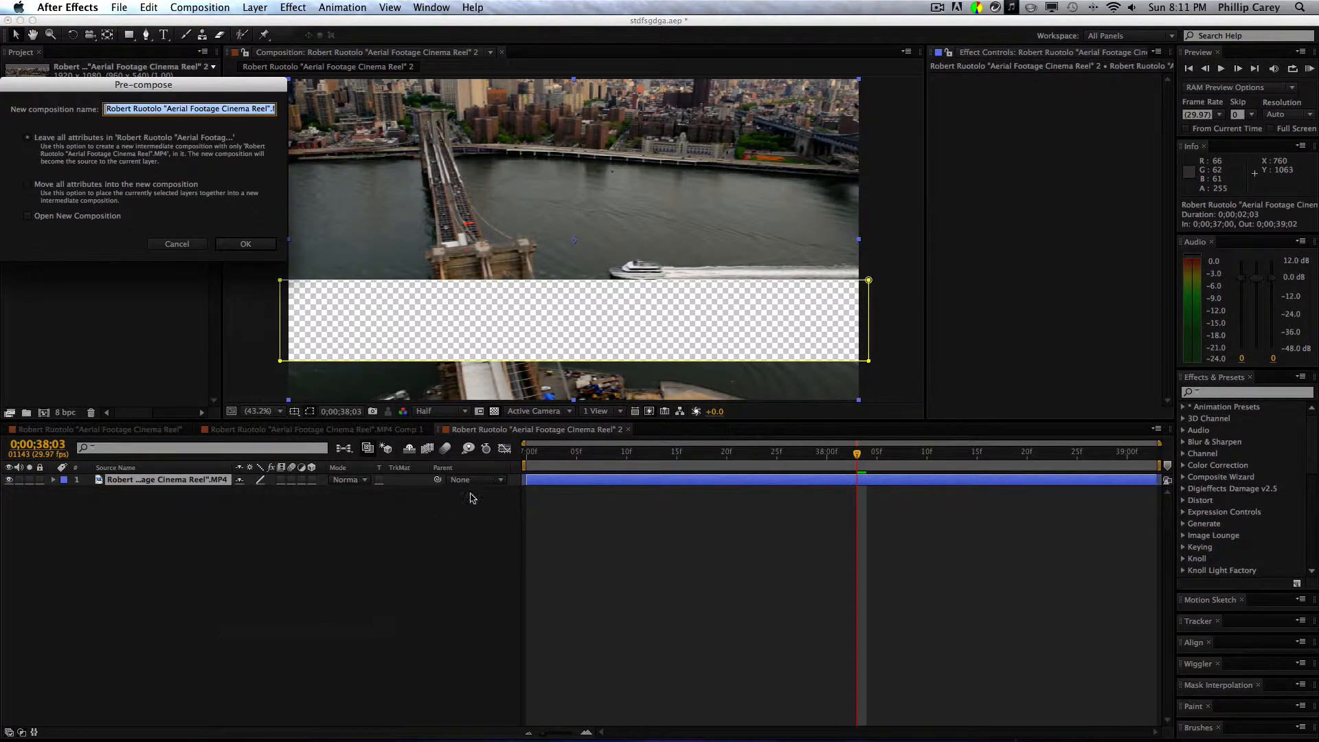
left_click(252, 254)
left_click(179, 482)
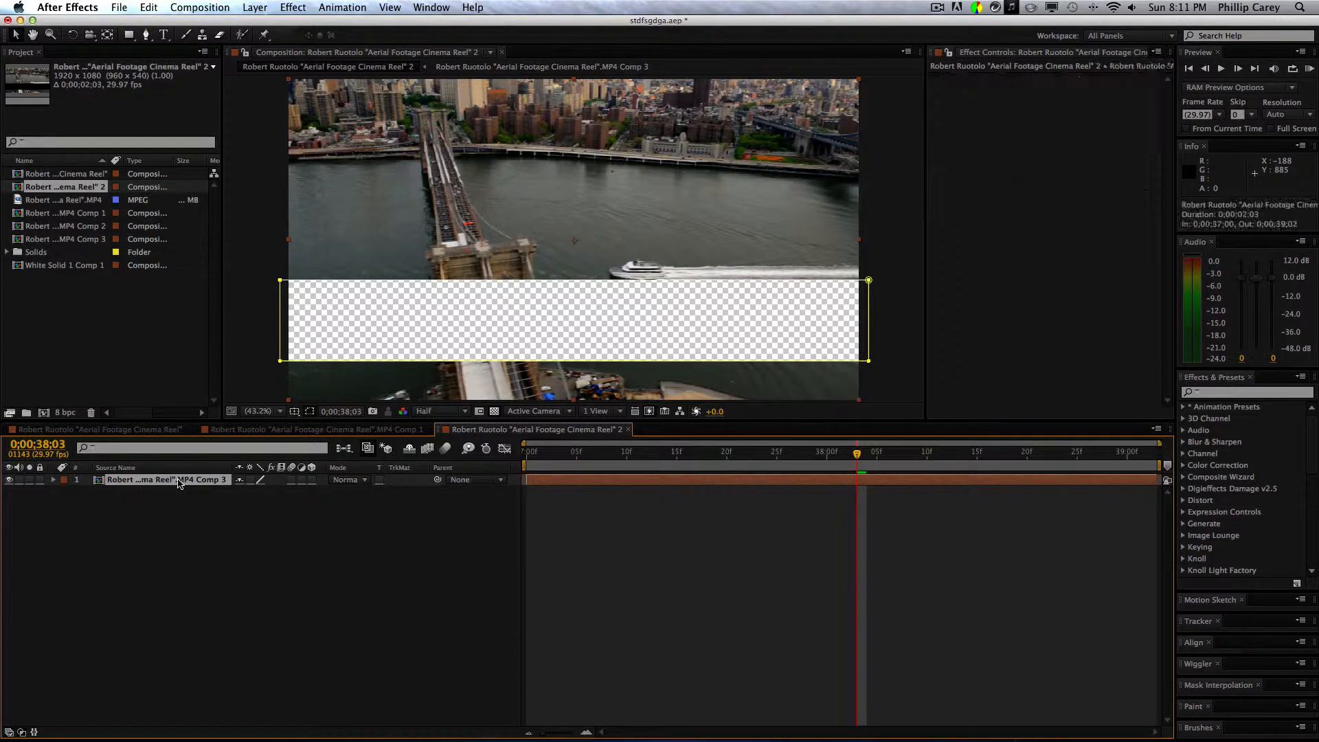
left_click(160, 7)
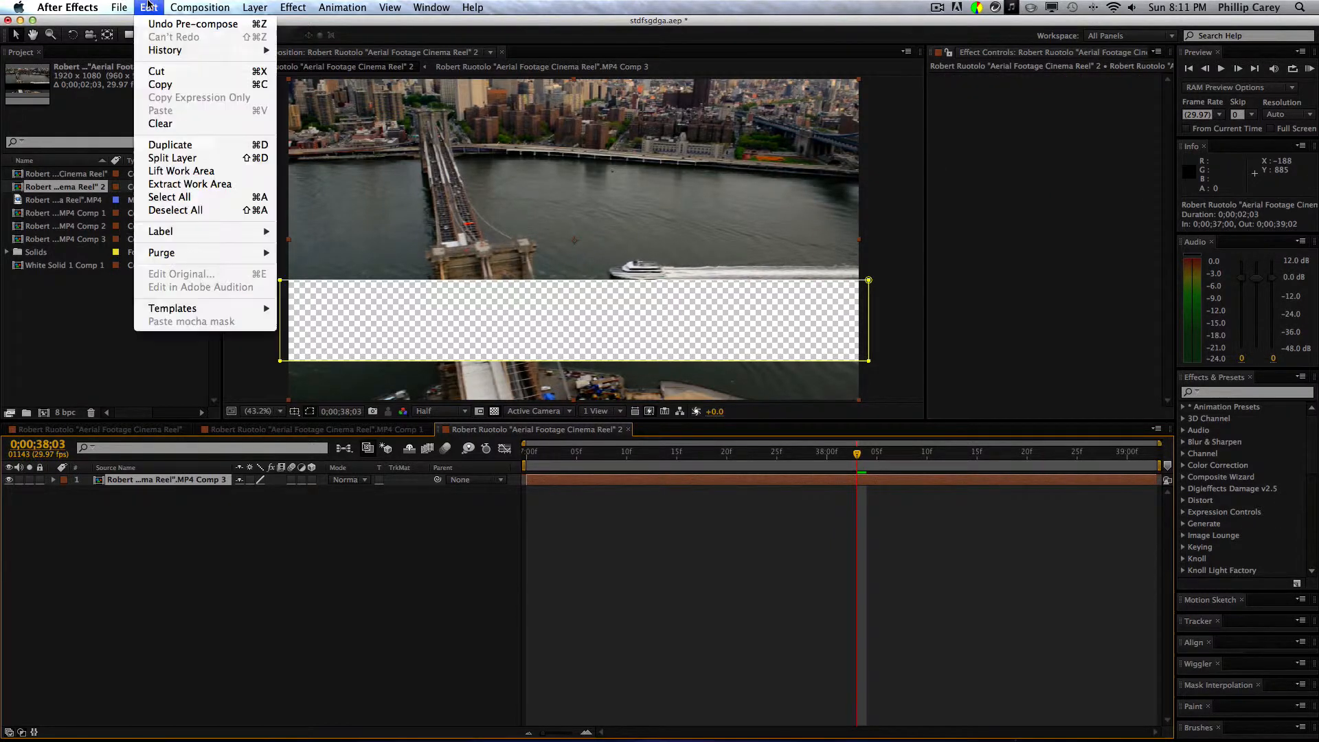
left_click(157, 25)
Step: Pre-compose the masked footage layer, moving all attributes into the new composition
right_click(193, 480)
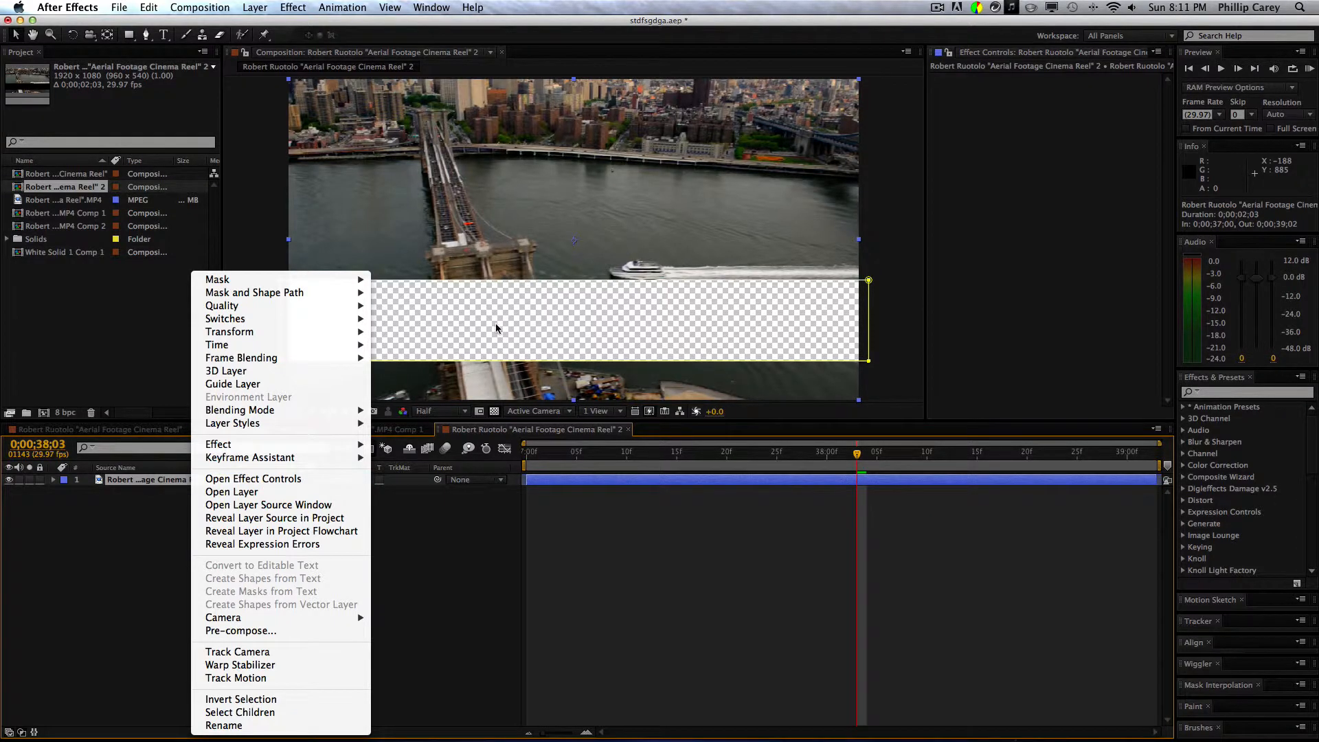
left_click(279, 632)
left_click(103, 184)
left_click(245, 243)
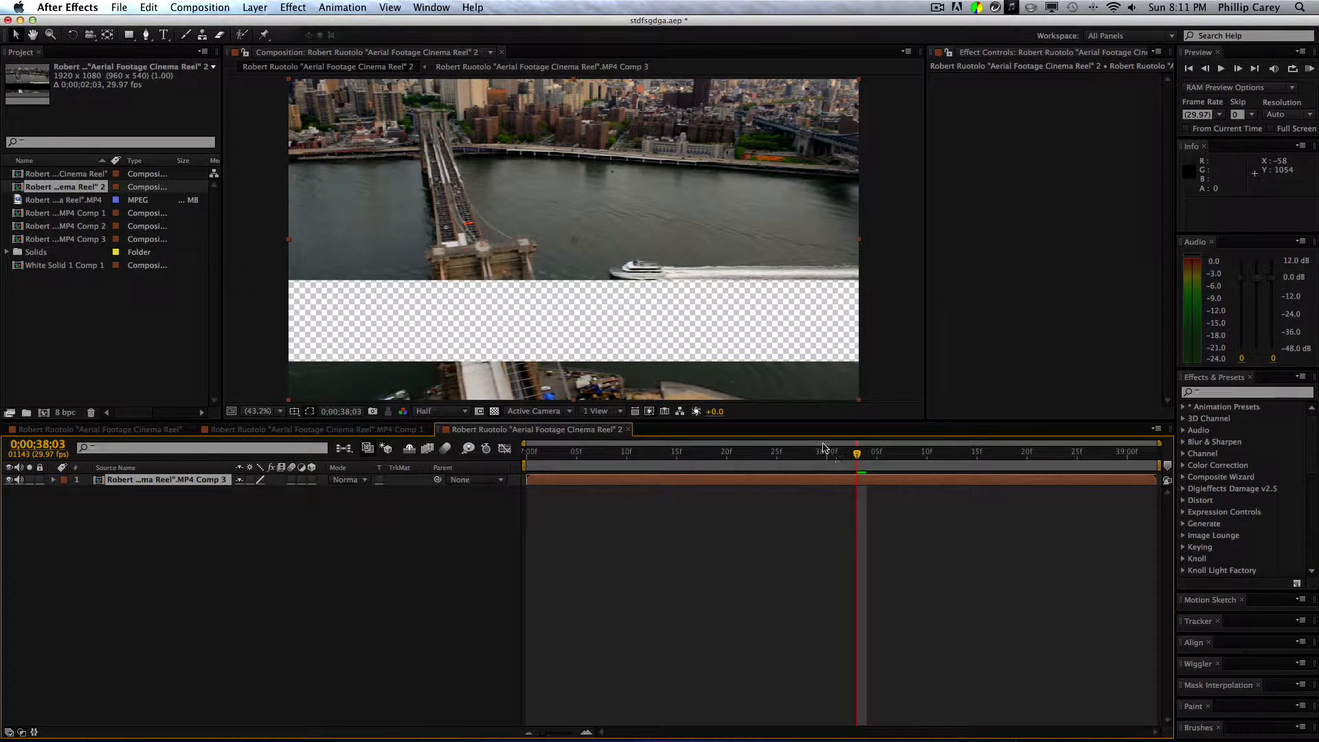
Step: Run Track Camera on the pre-composed footage layer and scrub through the shot during the analysis
right_click(203, 480)
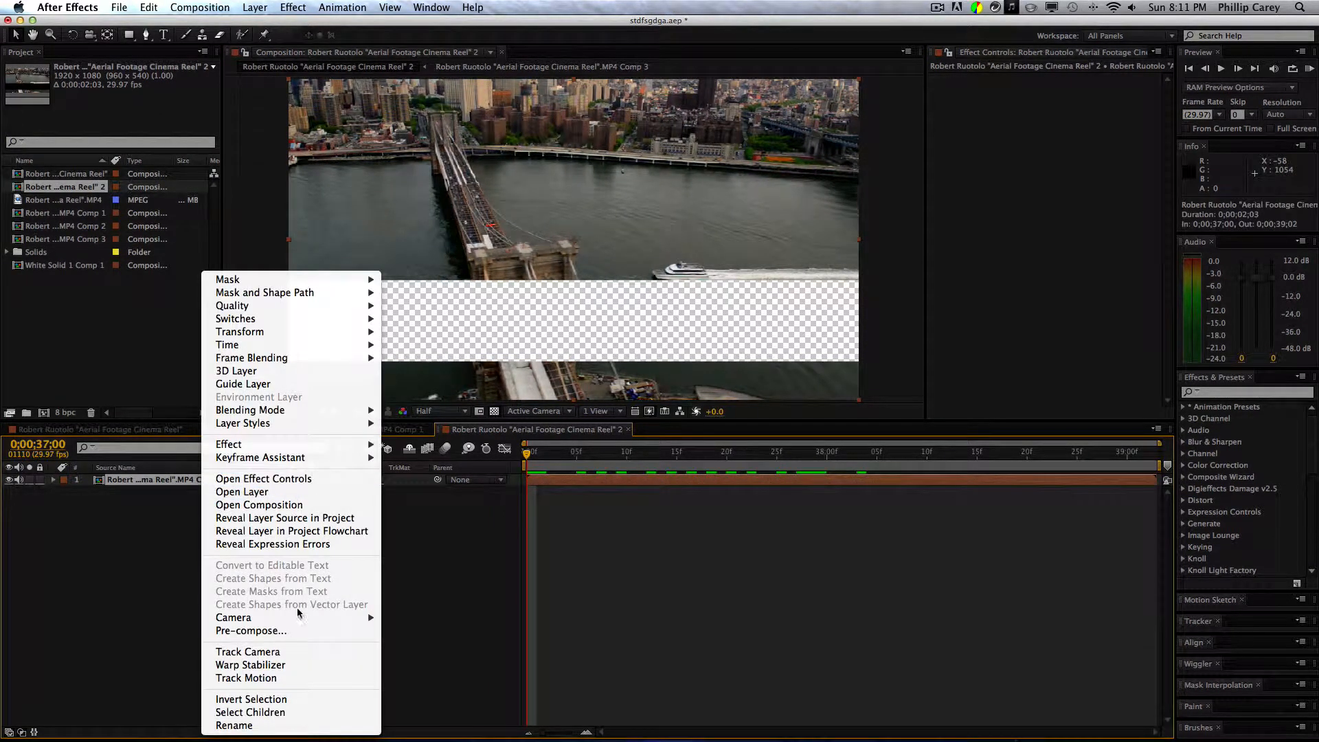
left_click(709, 327)
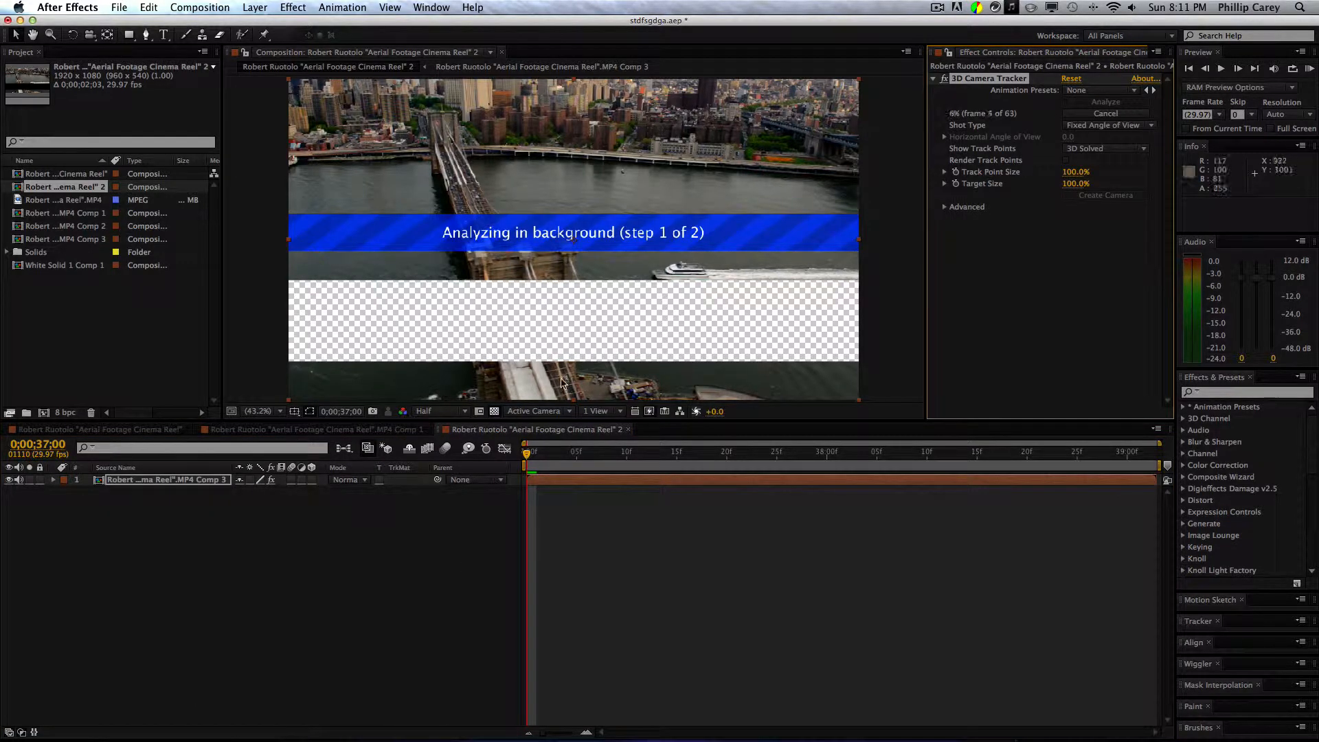
left_click(896, 453)
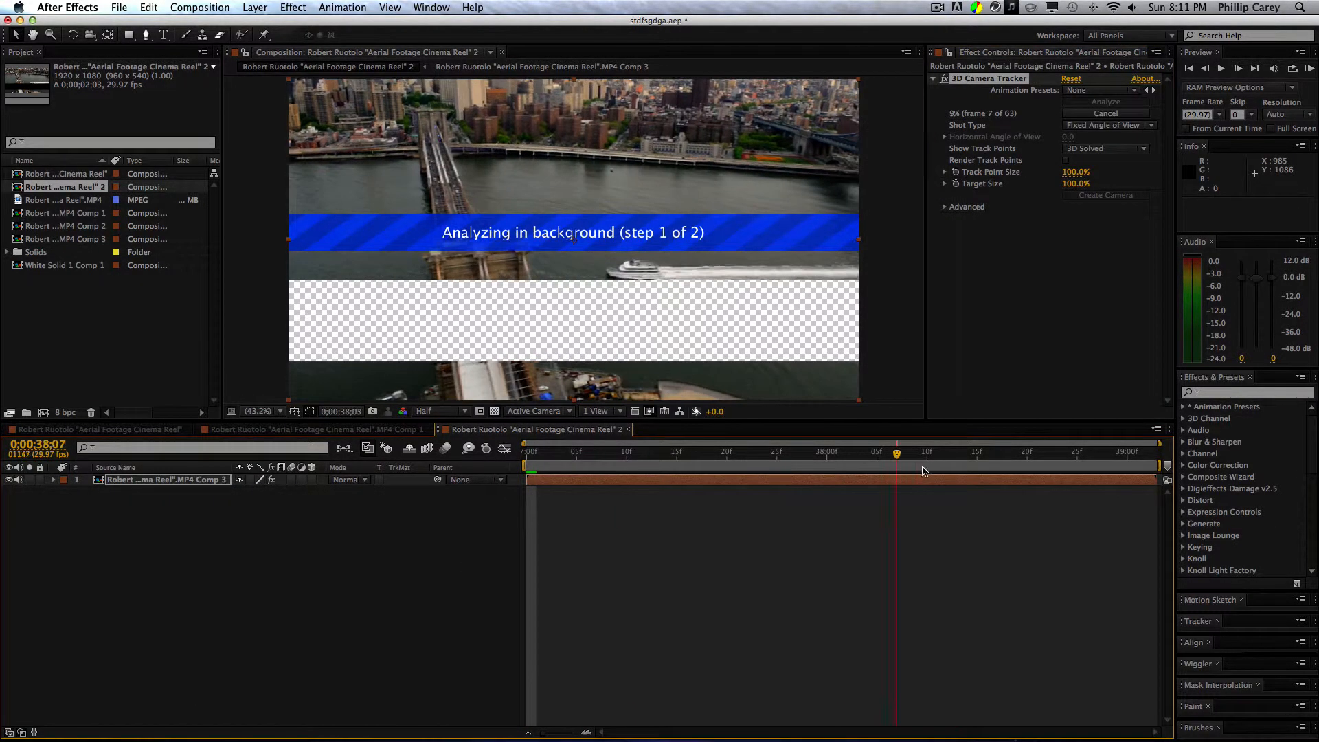
left_click_drag(924, 471, 446, 463)
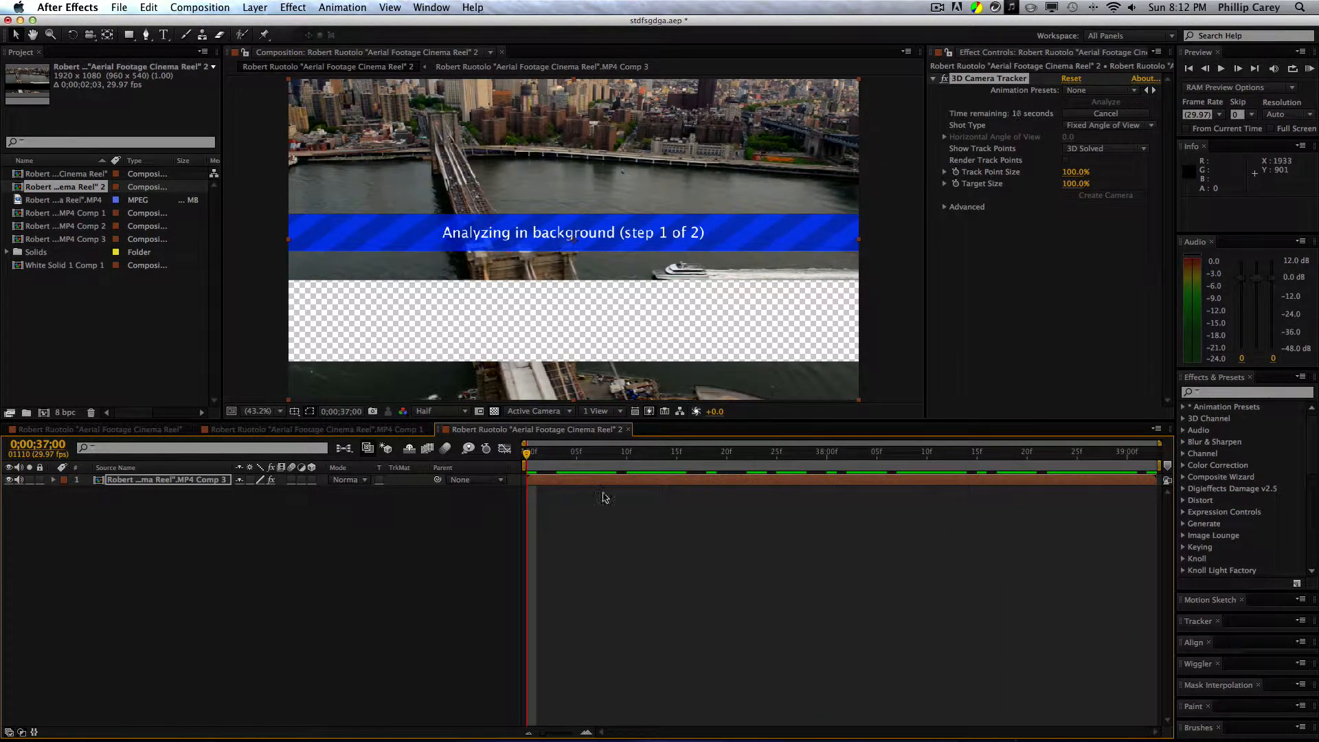
left_click_drag(596, 464, 520, 460)
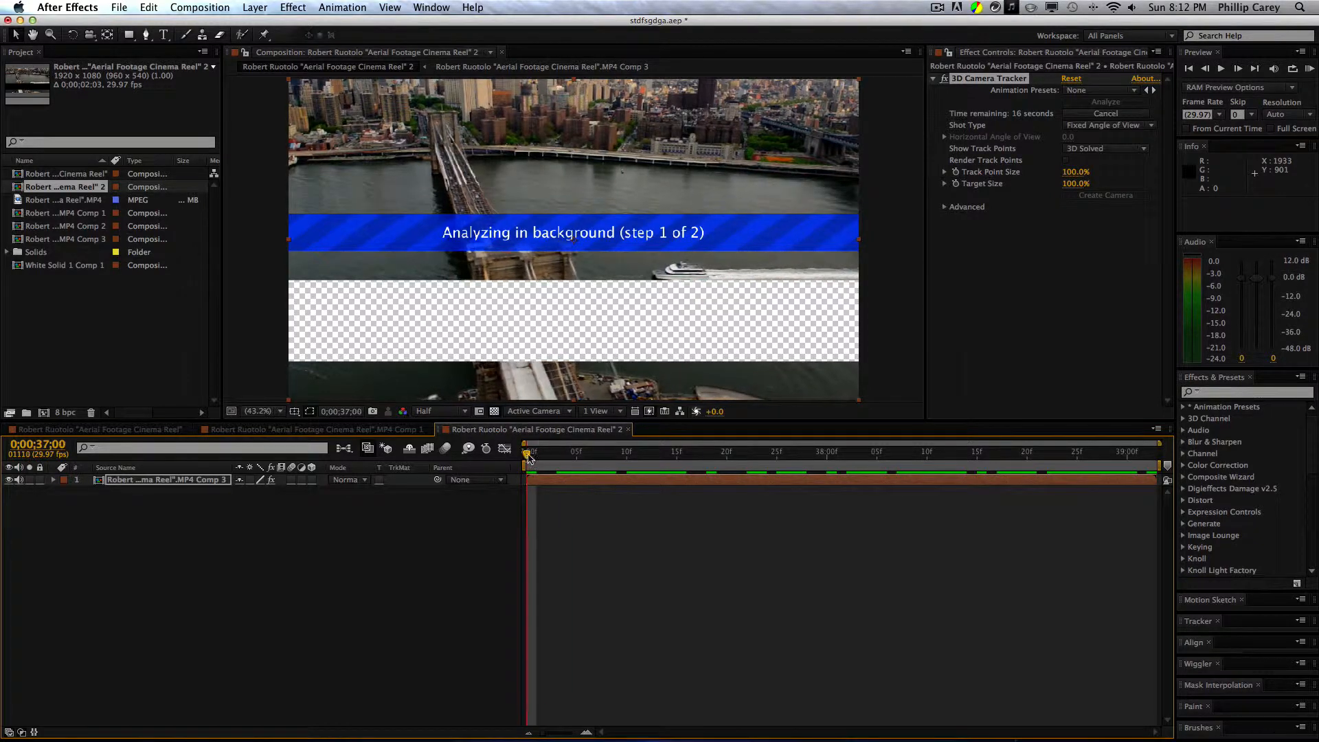
Step: Add a white 1920 x 1080 solid above the footage and apply the Video Copilot Element effect to it
left_click(255, 8)
mouse_move(296, 24)
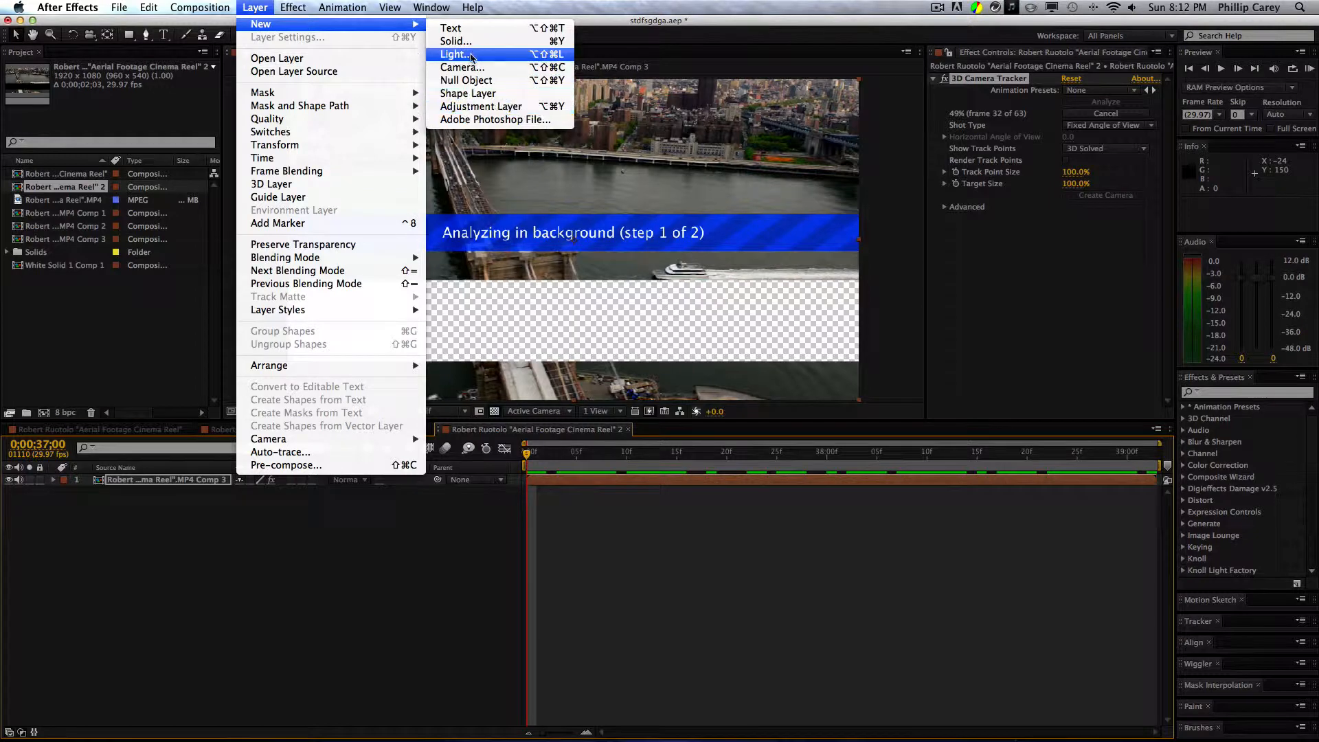
left_click(471, 41)
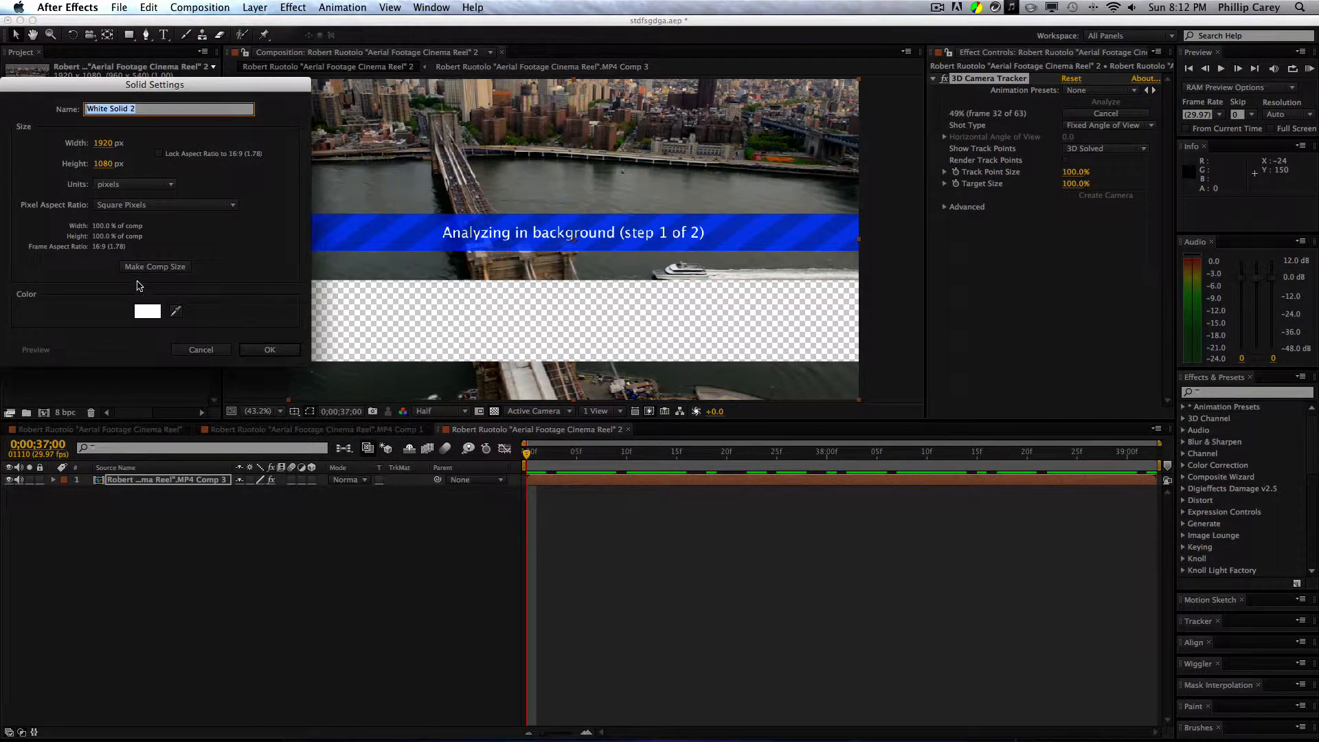
left_click(275, 353)
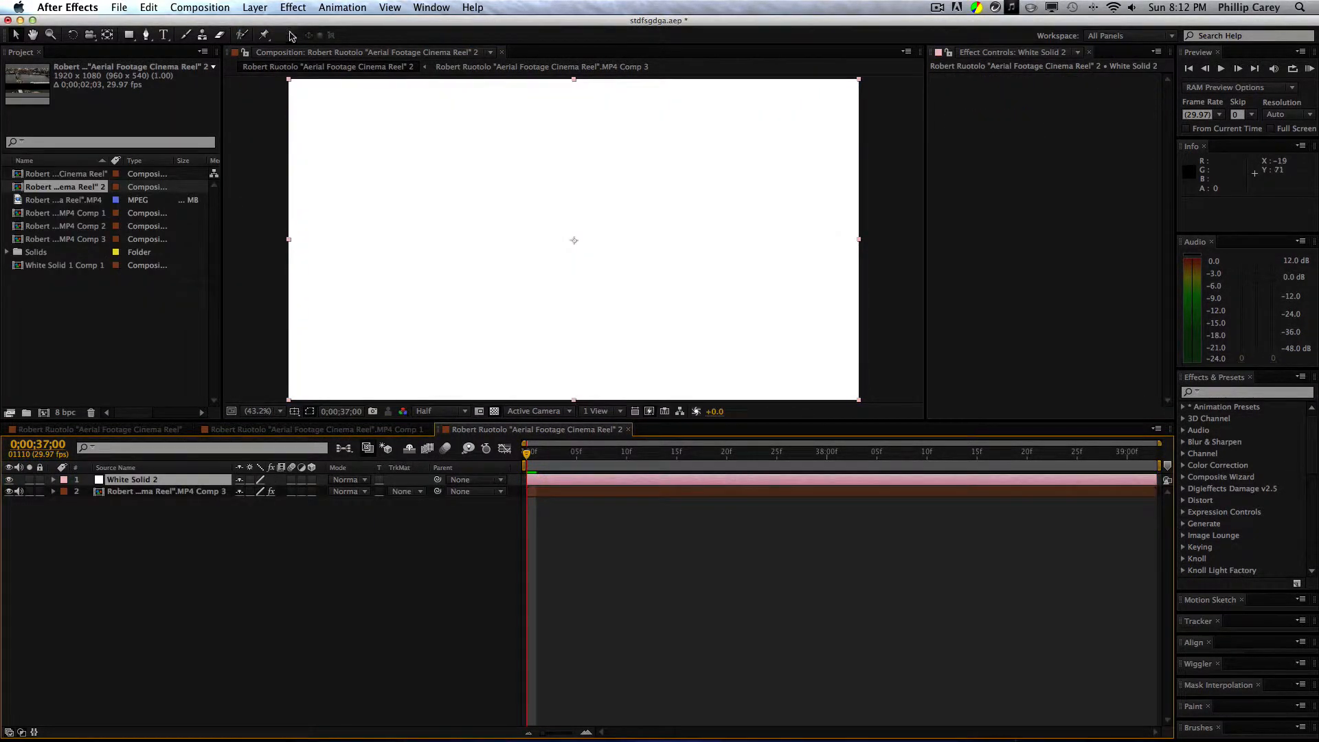
left_click(291, 7)
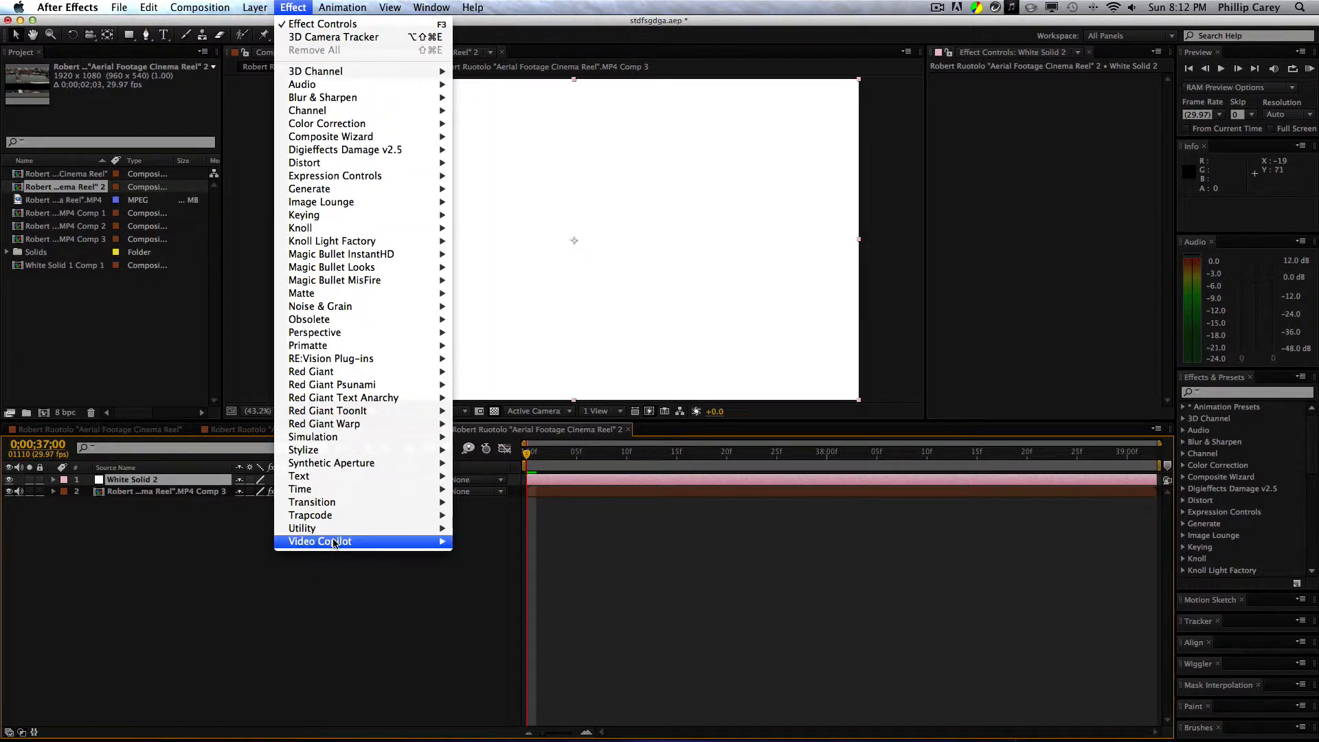
left_click(485, 541)
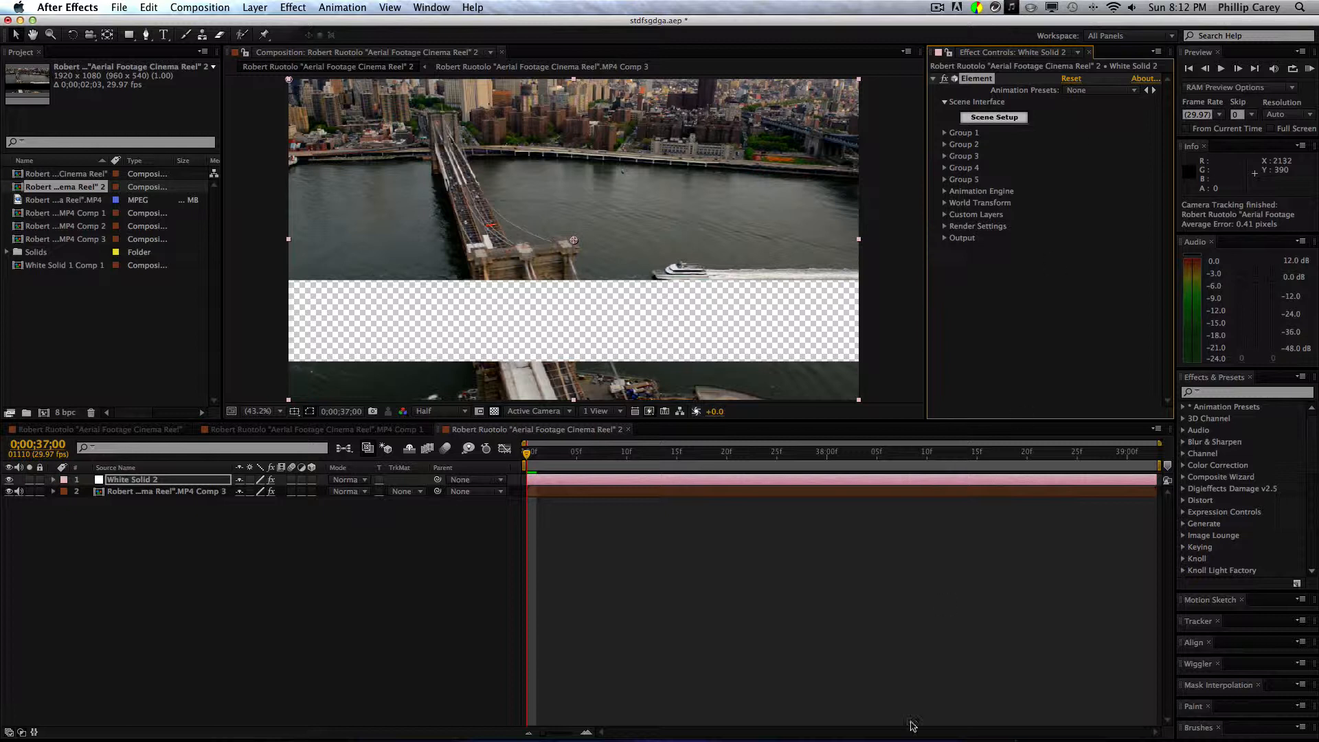
mouse_move(797, 718)
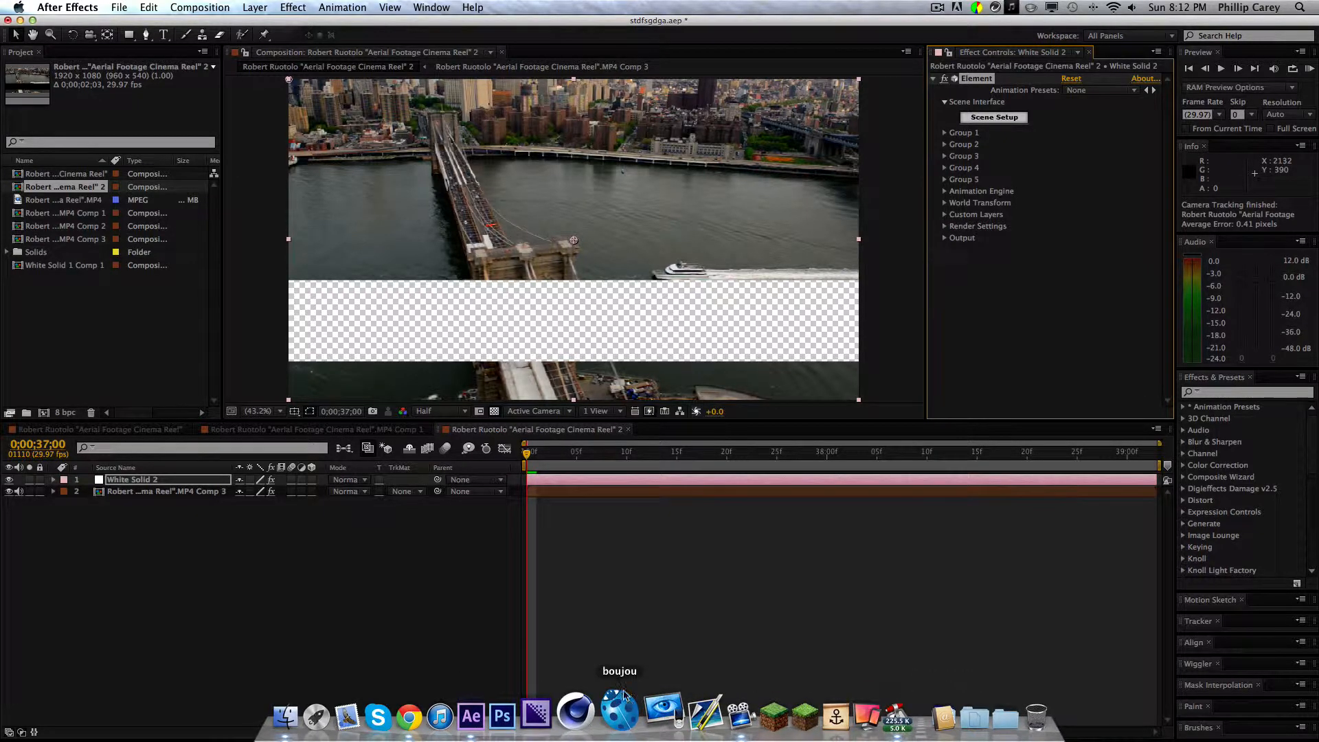
left_click(520, 611)
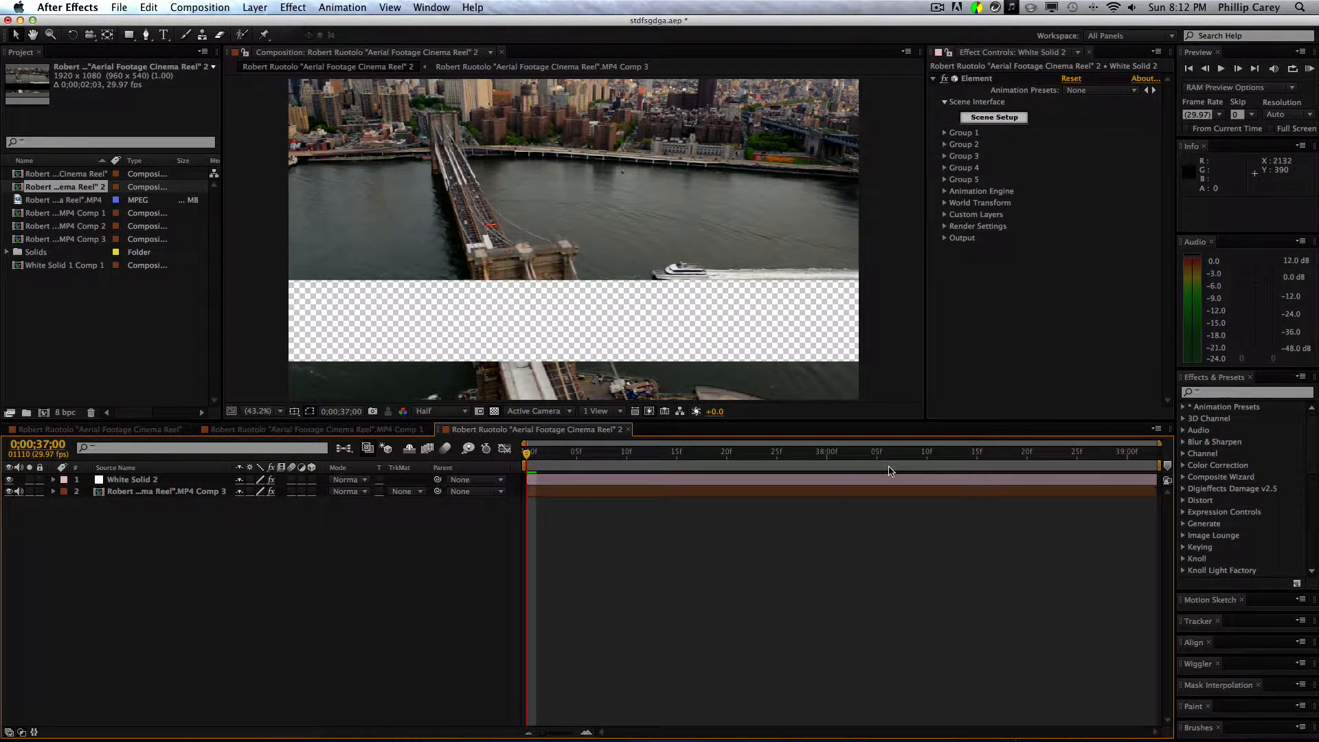
Step: Show the footage layer's 3D Camera Tracker points at 0;00;37;11 and set Track Point Size to 475%
left_click_drag(687, 464, 668, 461)
key("KP_0")
left_click(546, 492)
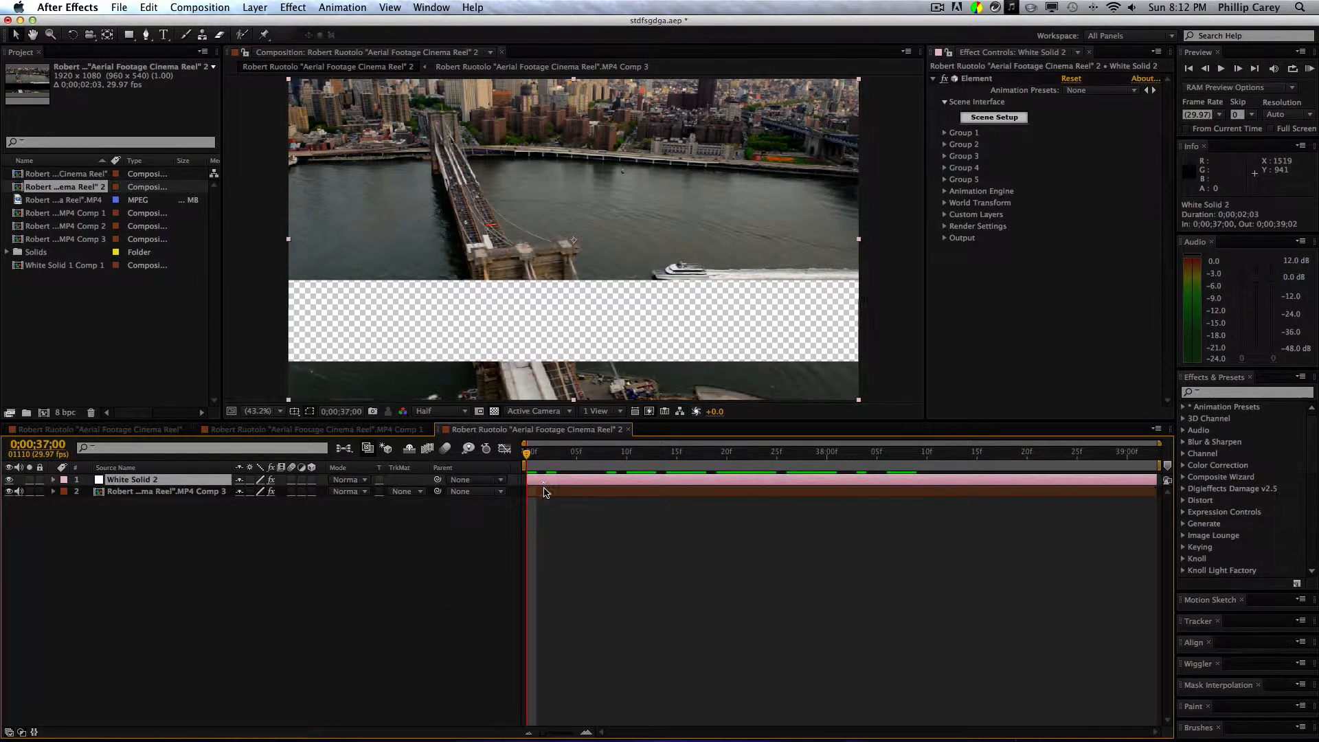
left_click(992, 79)
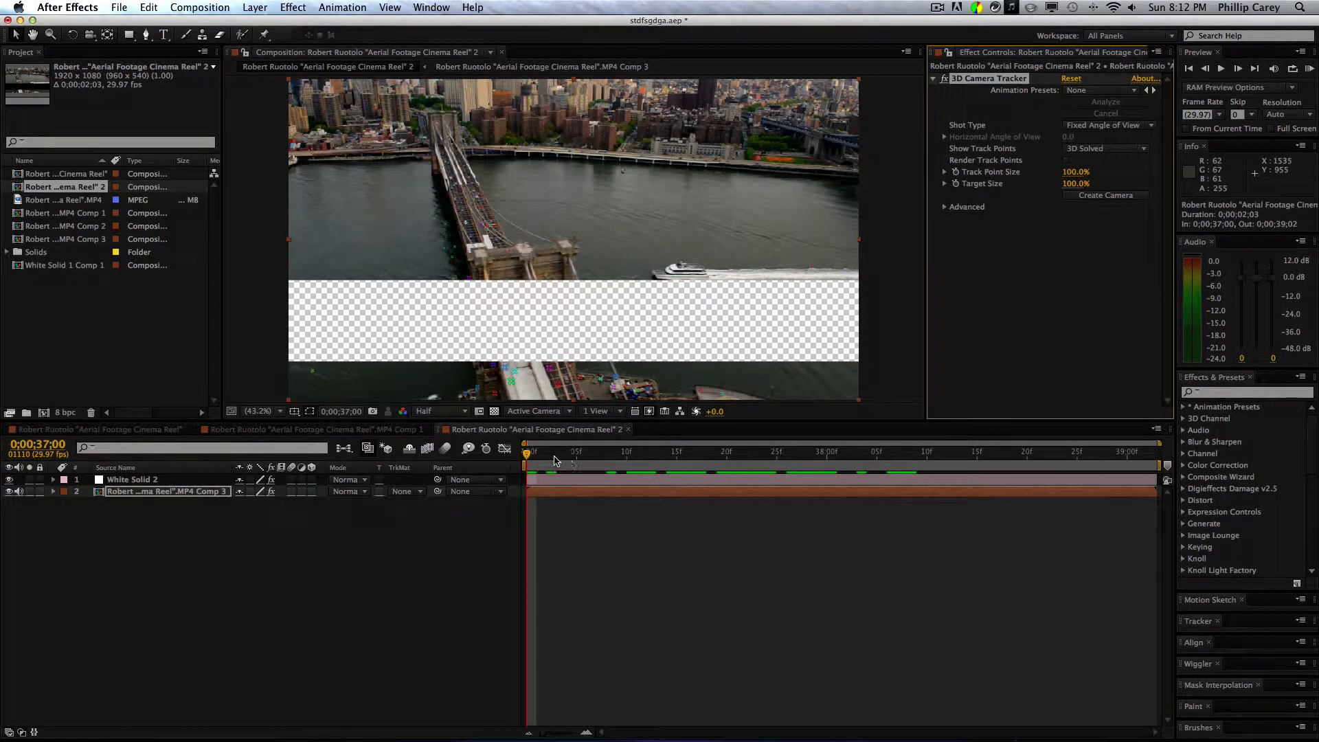
left_click_drag(529, 455, 636, 454)
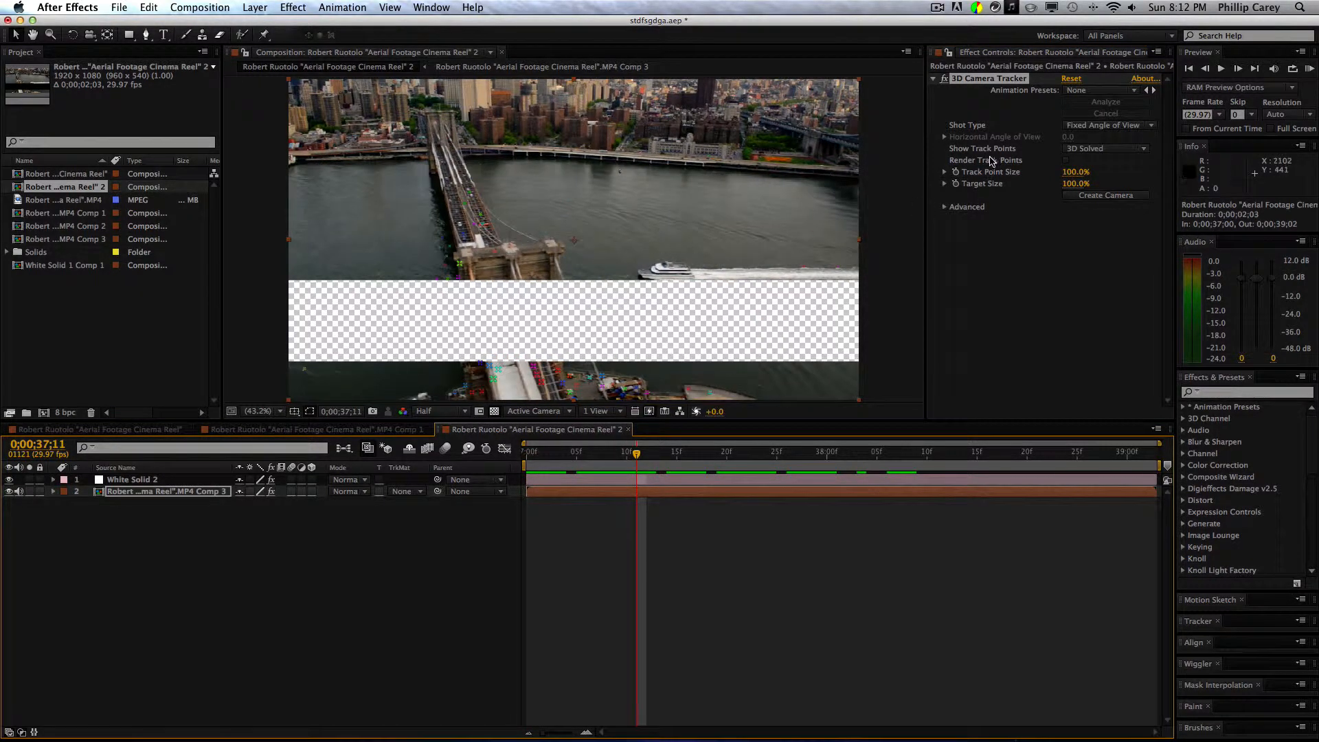
left_click_drag(1069, 177, 1234, 174)
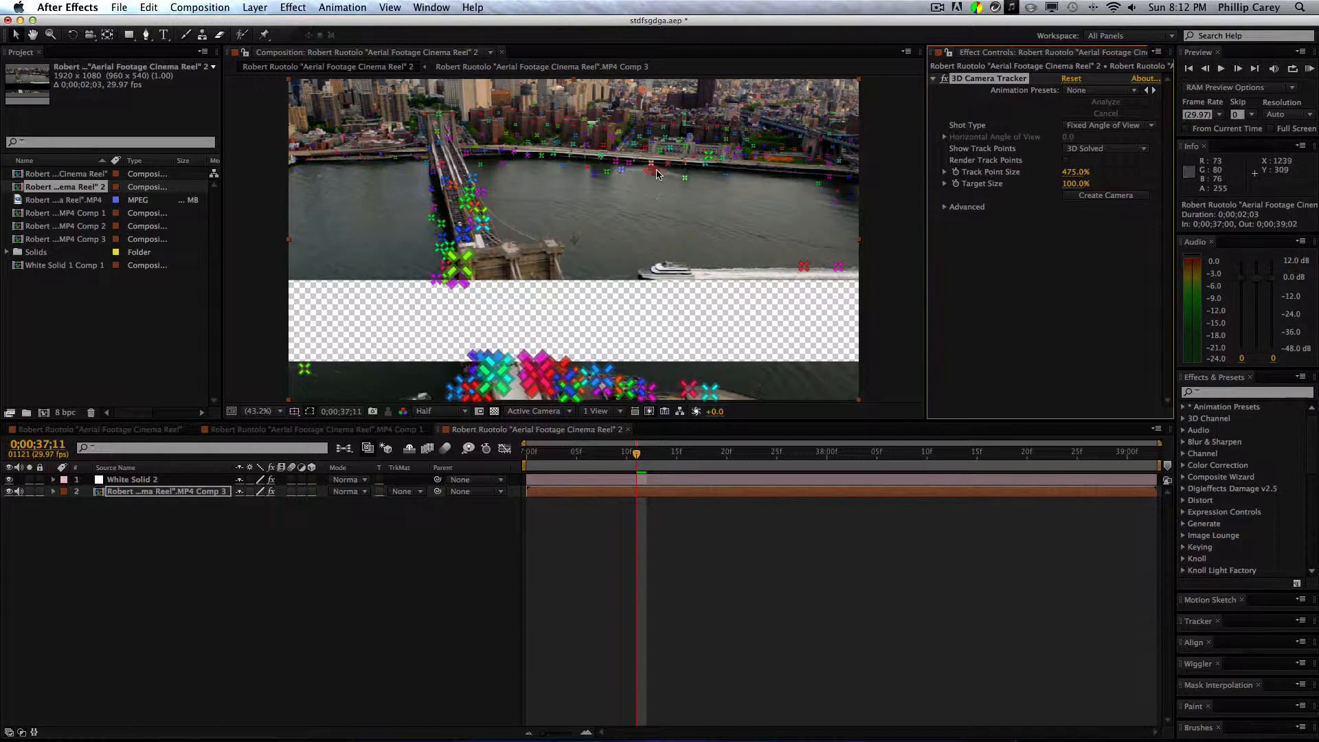
Step: Create a text layer and camera from the tracking target on the water, and play the shot to check them
right_click(618, 261)
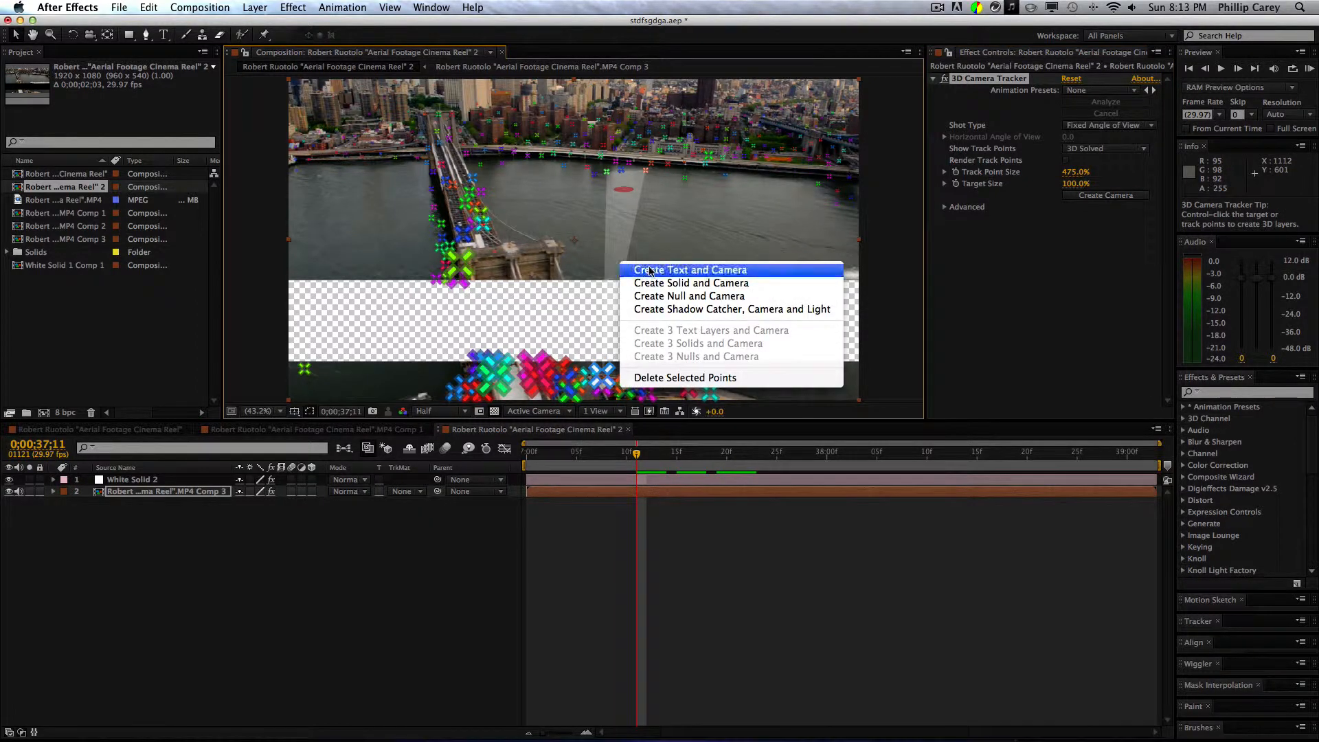
left_click(650, 270)
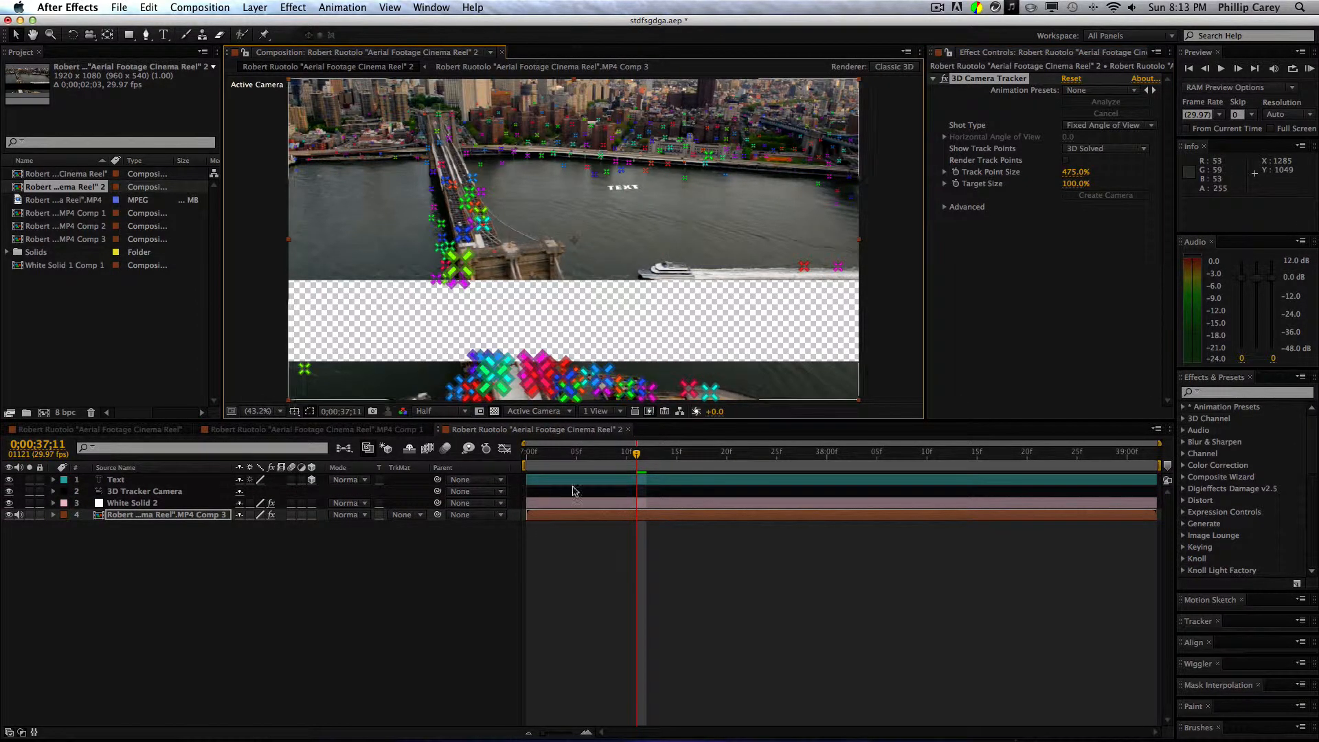
left_click_drag(627, 459, 770, 464)
key("space")
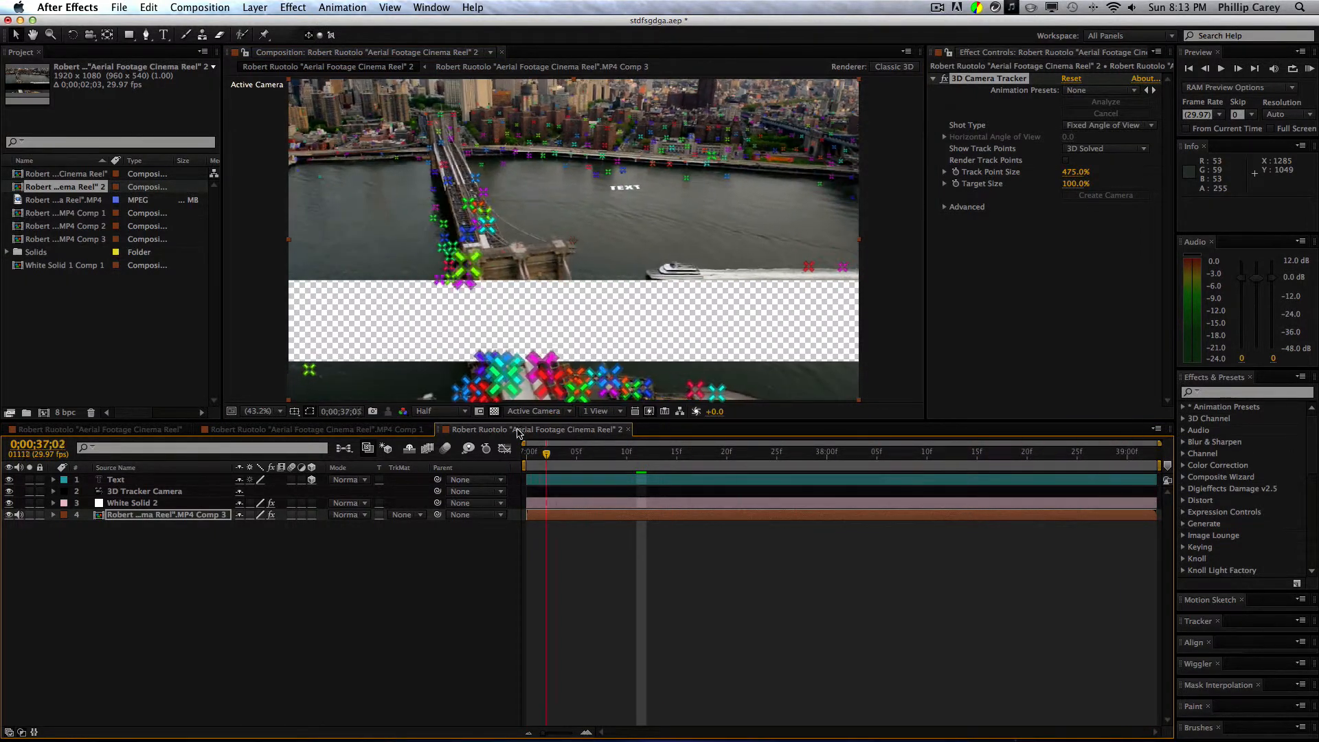
key("space")
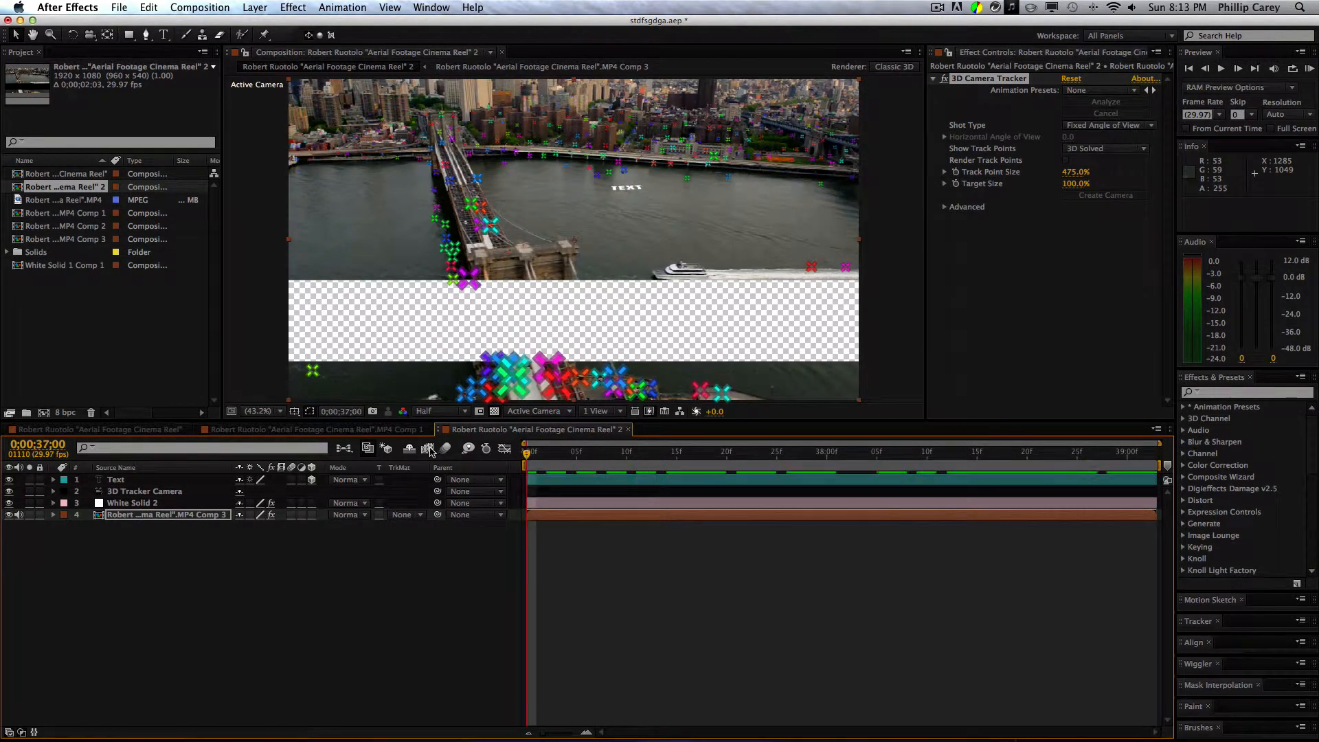
Step: Rotate the Text layer upright on the water, to an orientation of about 19.3°, 7.8°, 357.2°
left_click(641, 193)
left_click(165, 481)
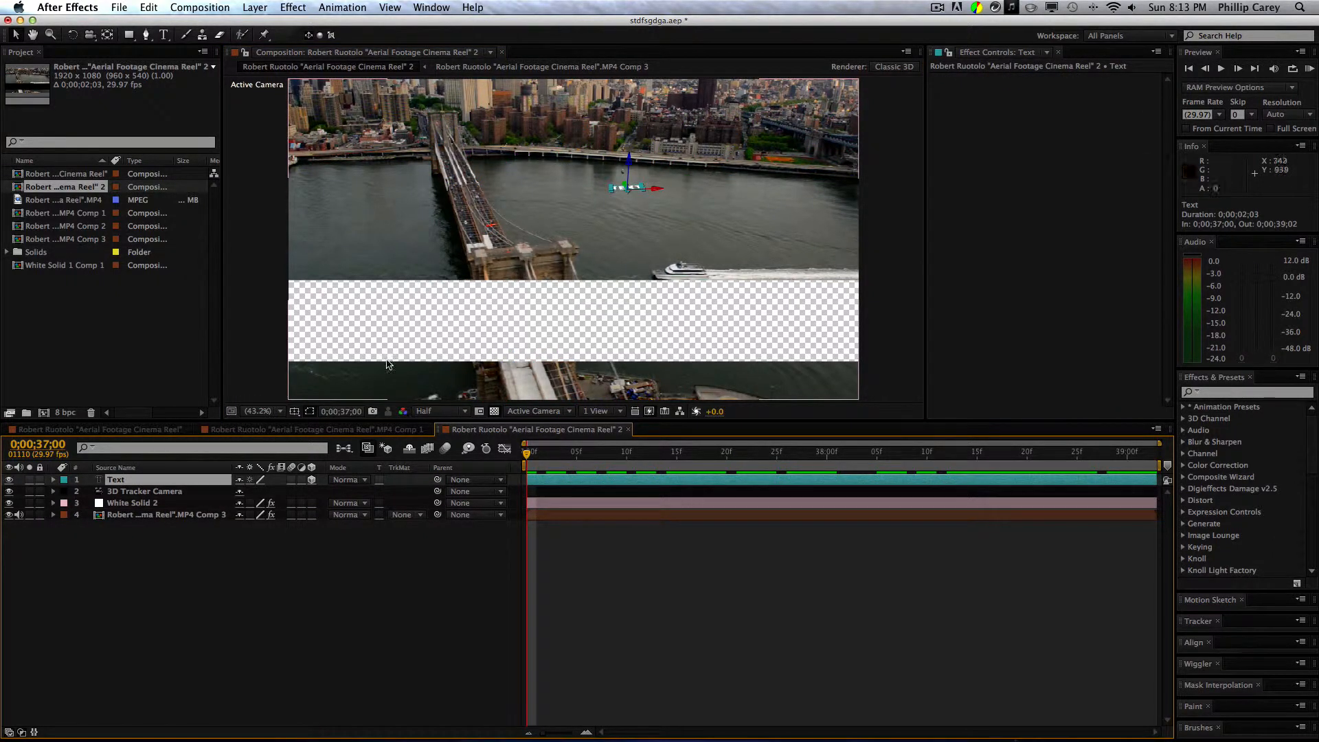
key("End")
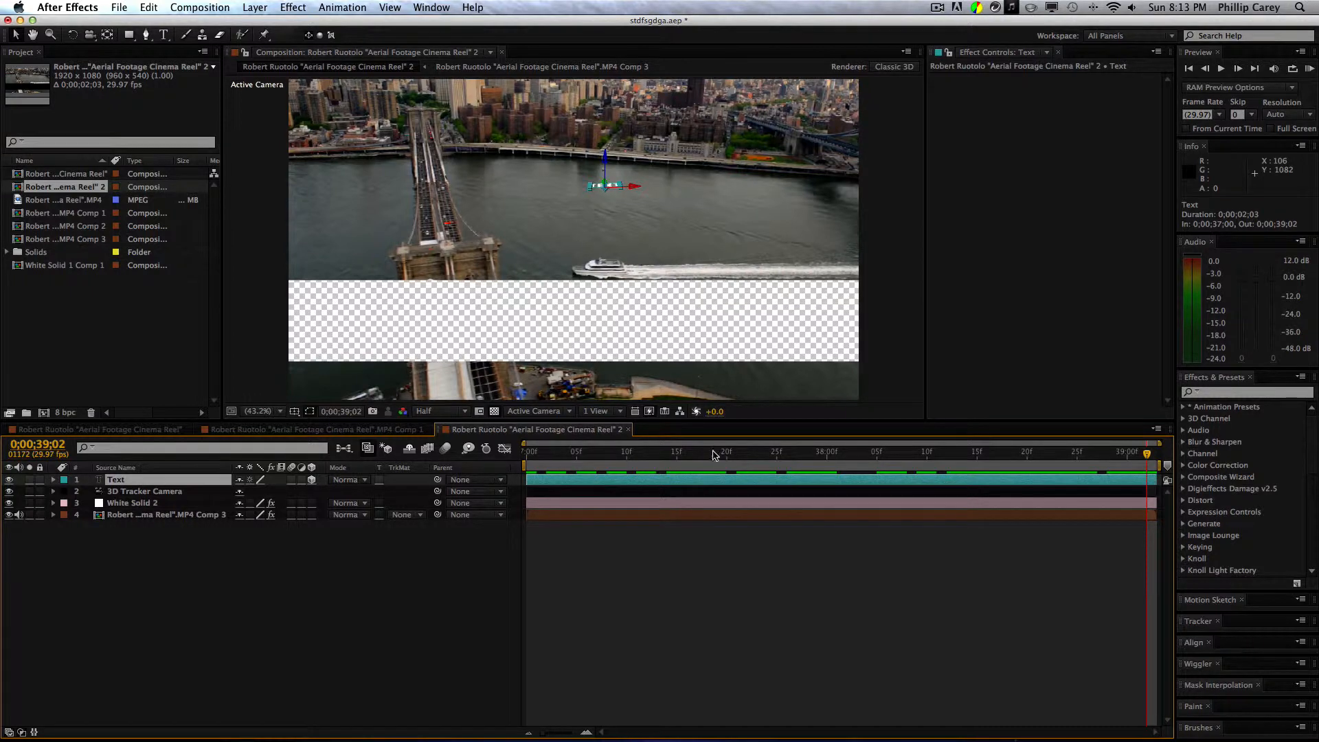
left_click(714, 454)
key("r")
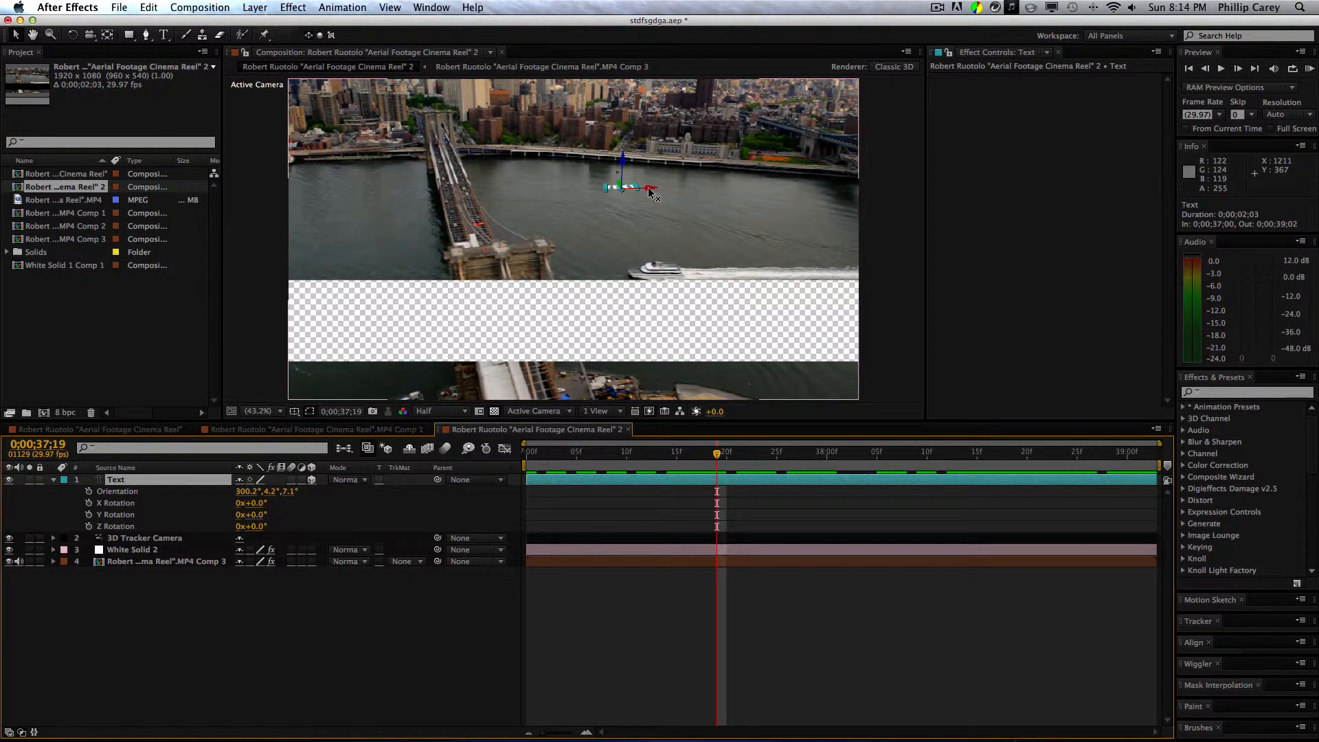
key("w")
left_click_drag(649, 187, 649, 211)
key("v")
Step: Enlarge and reorient the text to about 28.7°, 10.1°, 359.4°, and move it to about 2104.7, -363.2, 6577.4
key("w")
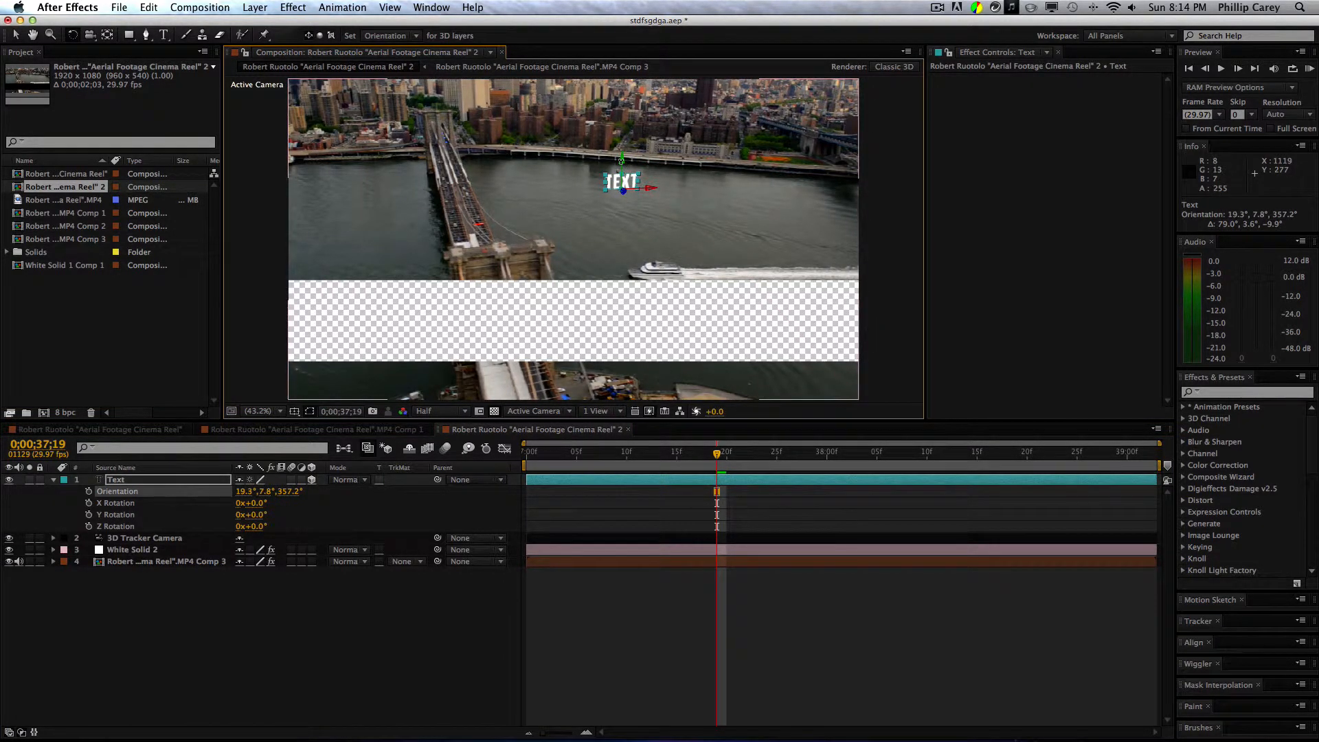
mouse_move(618, 155)
left_mouse_down()
mouse_move(596, 163)
mouse_move(610, 164)
left_mouse_up()
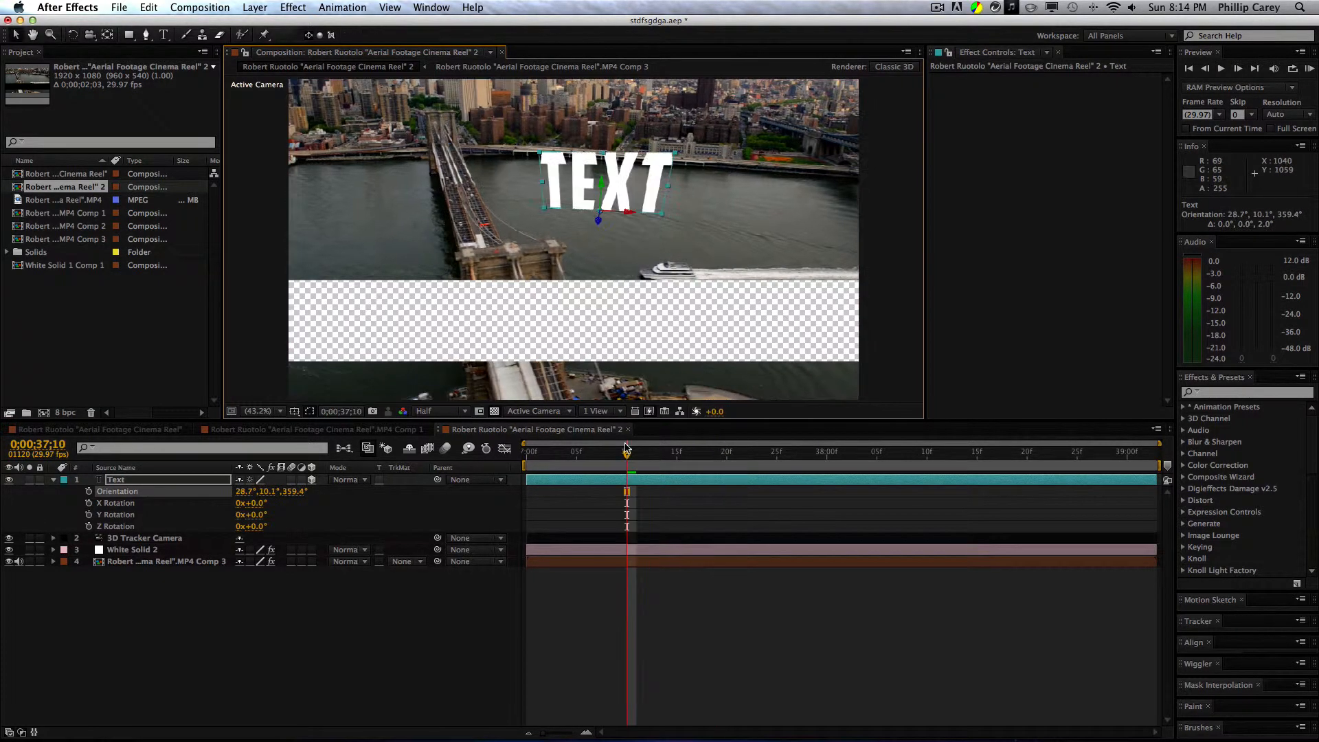
left_click_drag(626, 454, 287, 495)
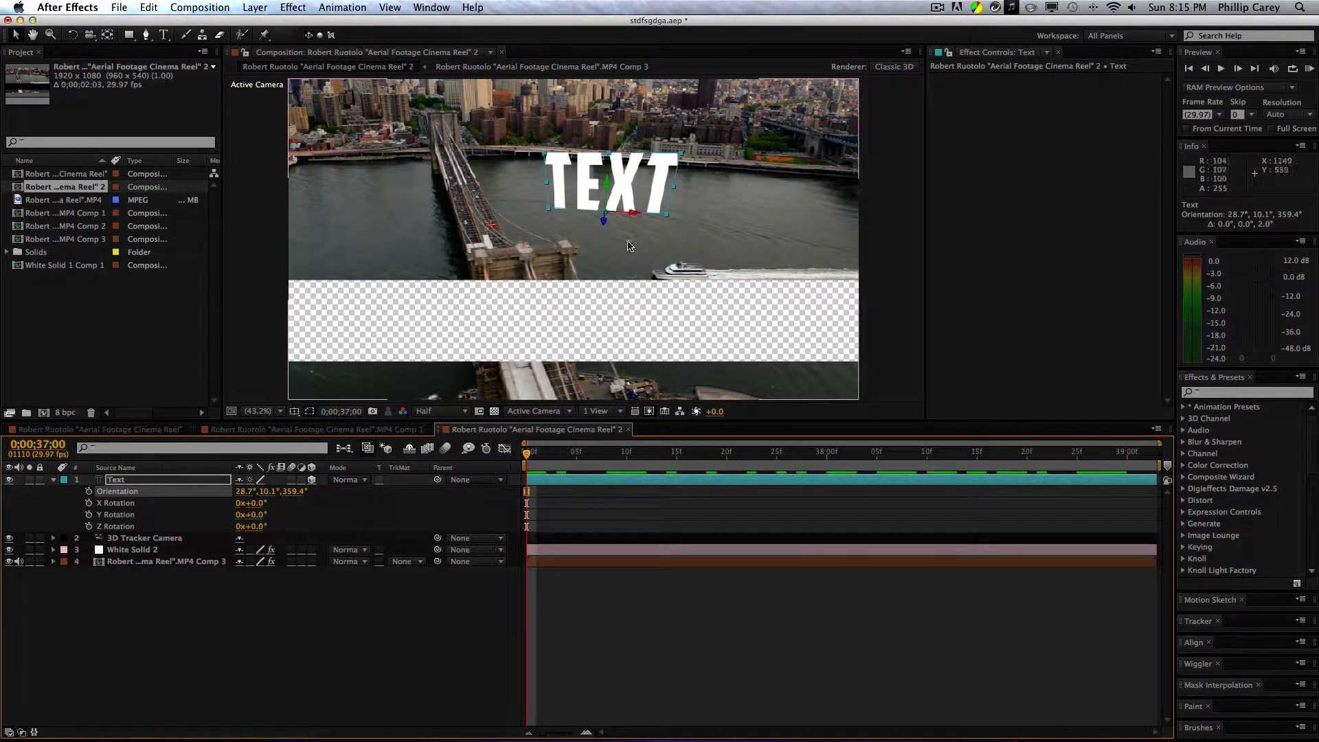
mouse_move(603, 221)
left_mouse_down()
mouse_move(607, 256)
mouse_move(603, 217)
left_mouse_up()
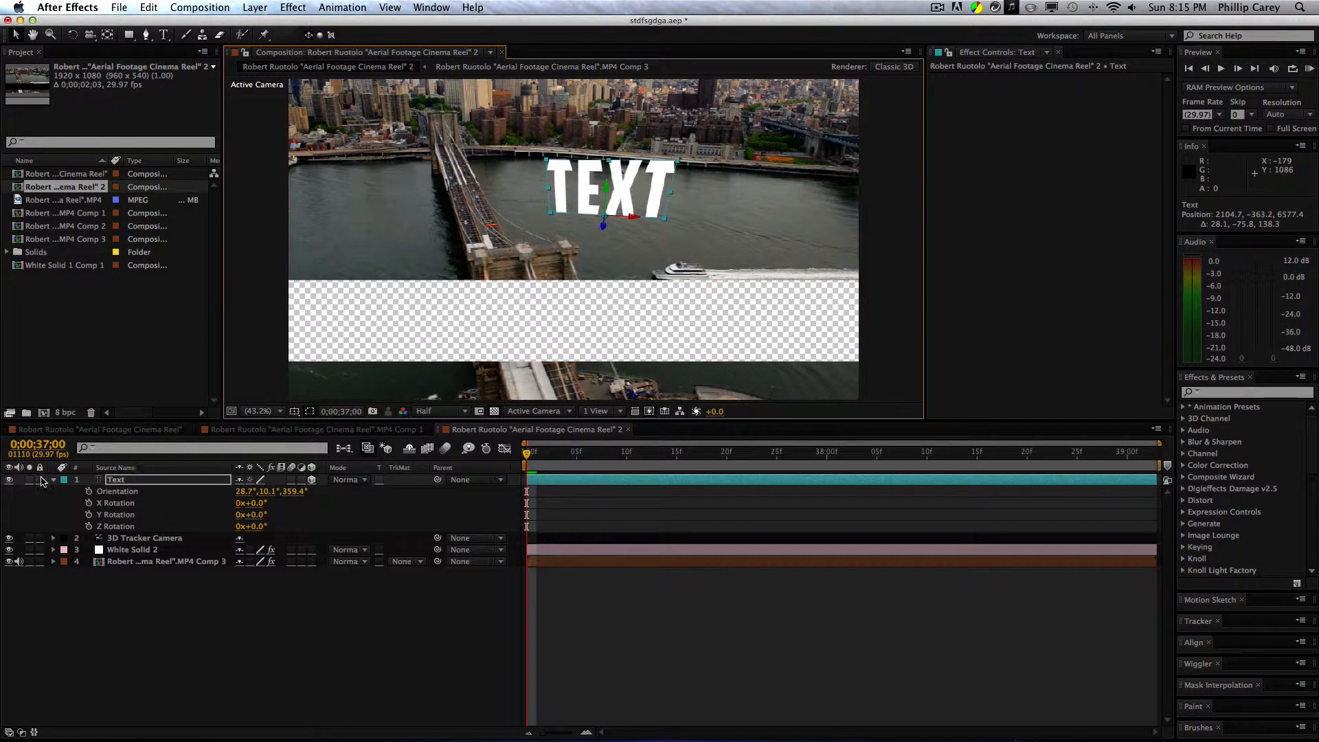
Step: Hide the Text layer and move it to the bottom of the layer stack, beneath the footage
left_click(53, 479)
left_click(8, 479)
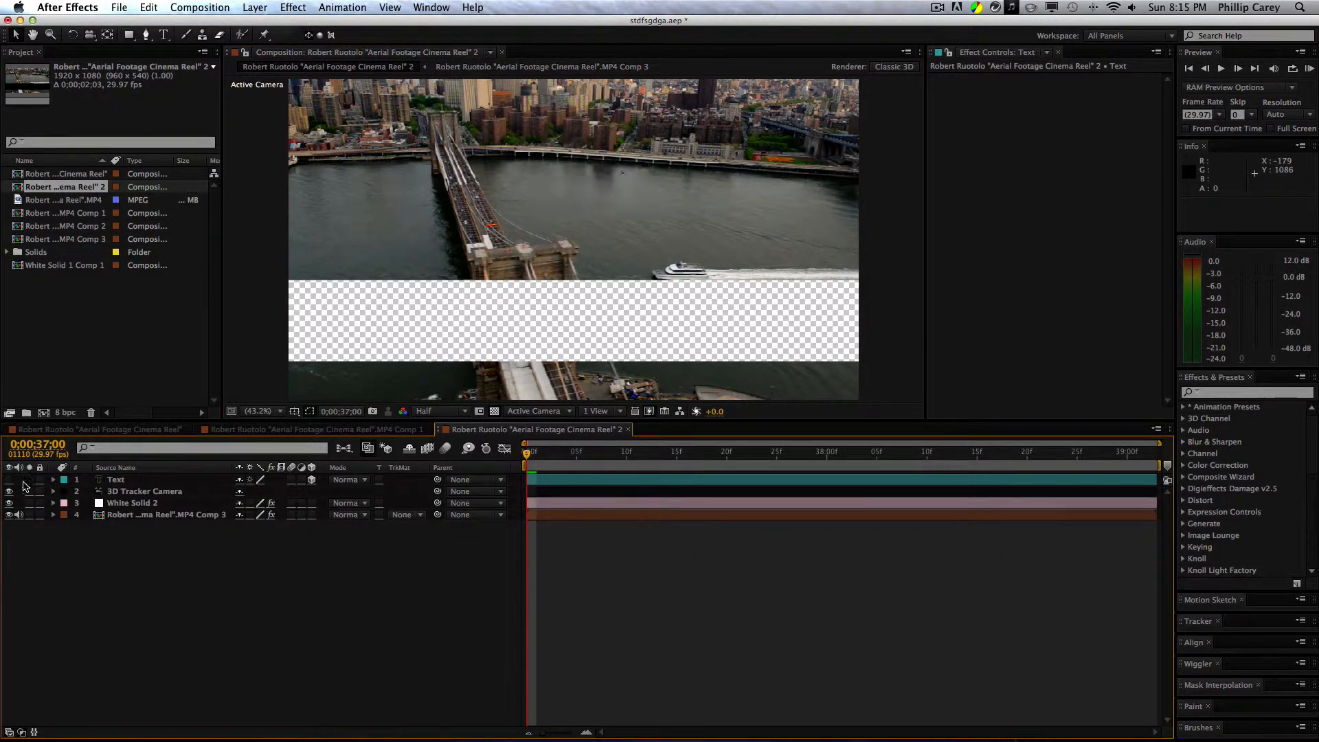
left_click(146, 492)
left_click_drag(115, 485, 106, 566)
Step: Set Path Layer 1 in the white solid's Element custom text and masks to the Text layer
left_click(118, 505)
left_click(121, 493)
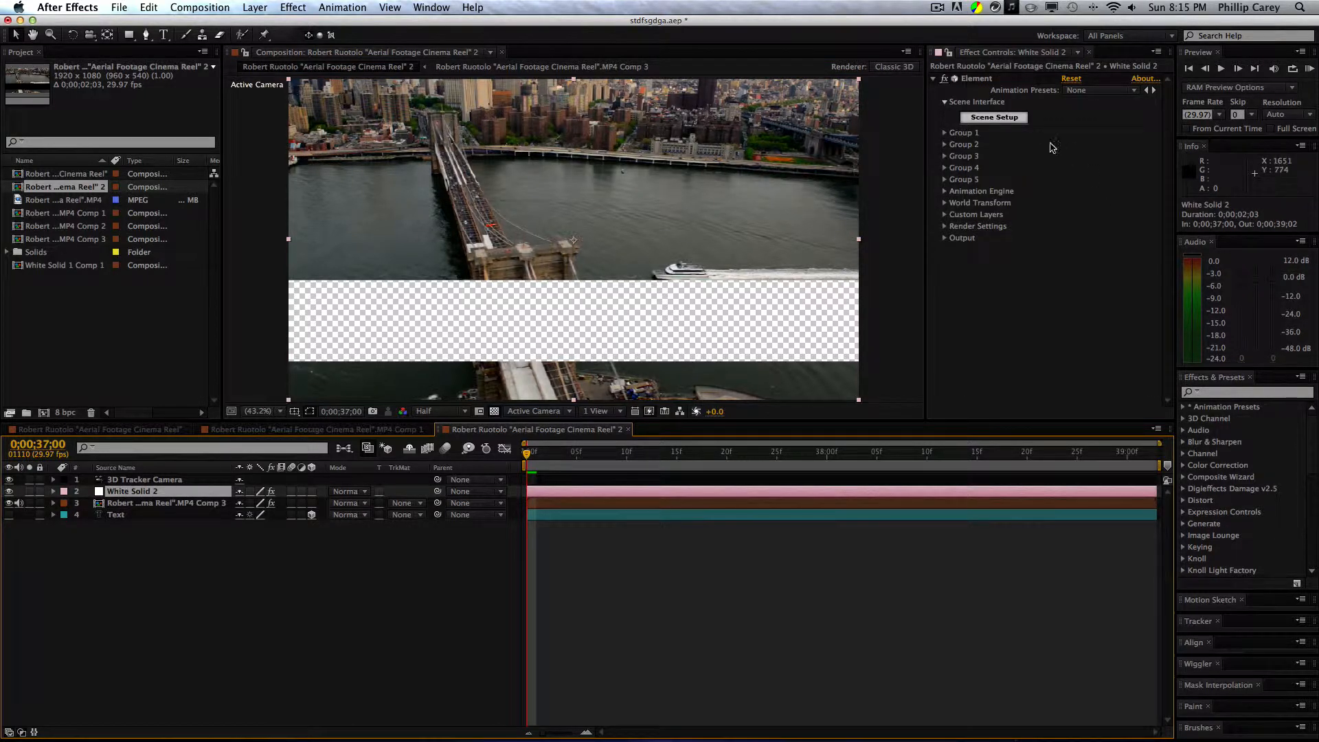
left_click(945, 215)
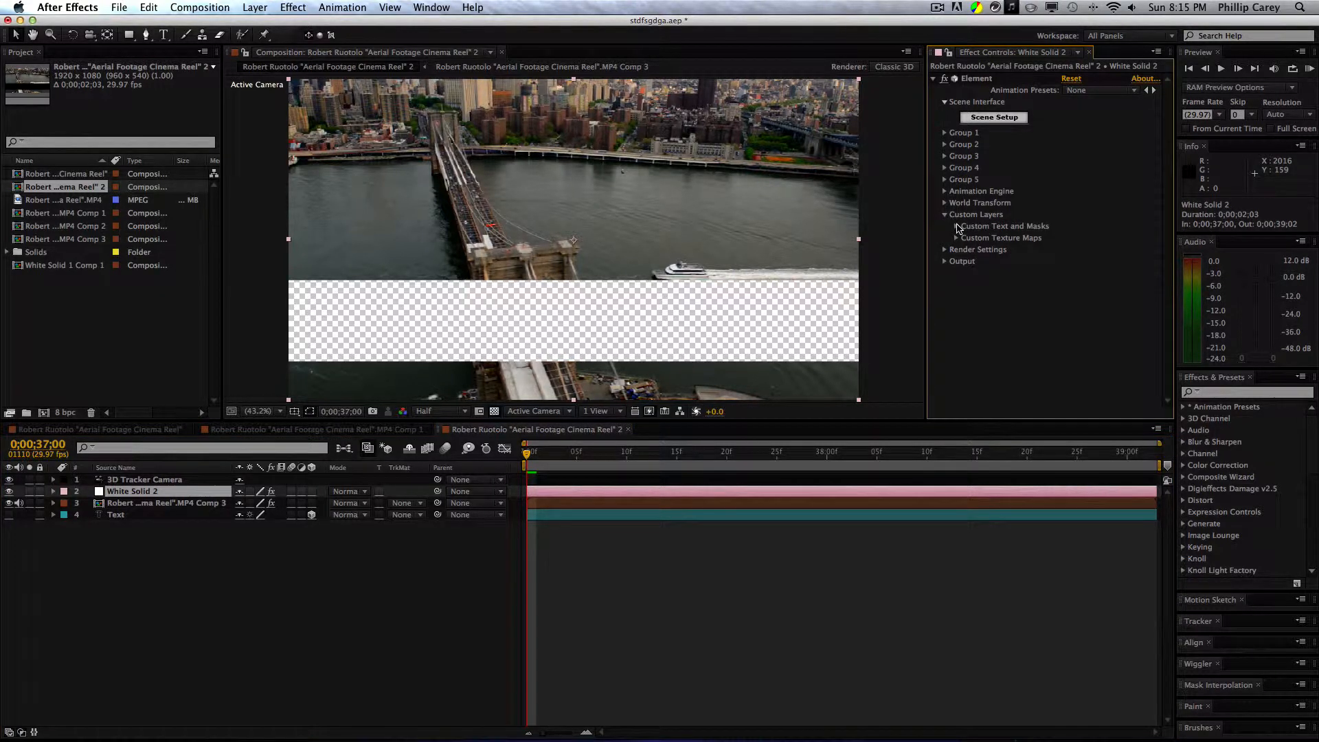
left_click(957, 227)
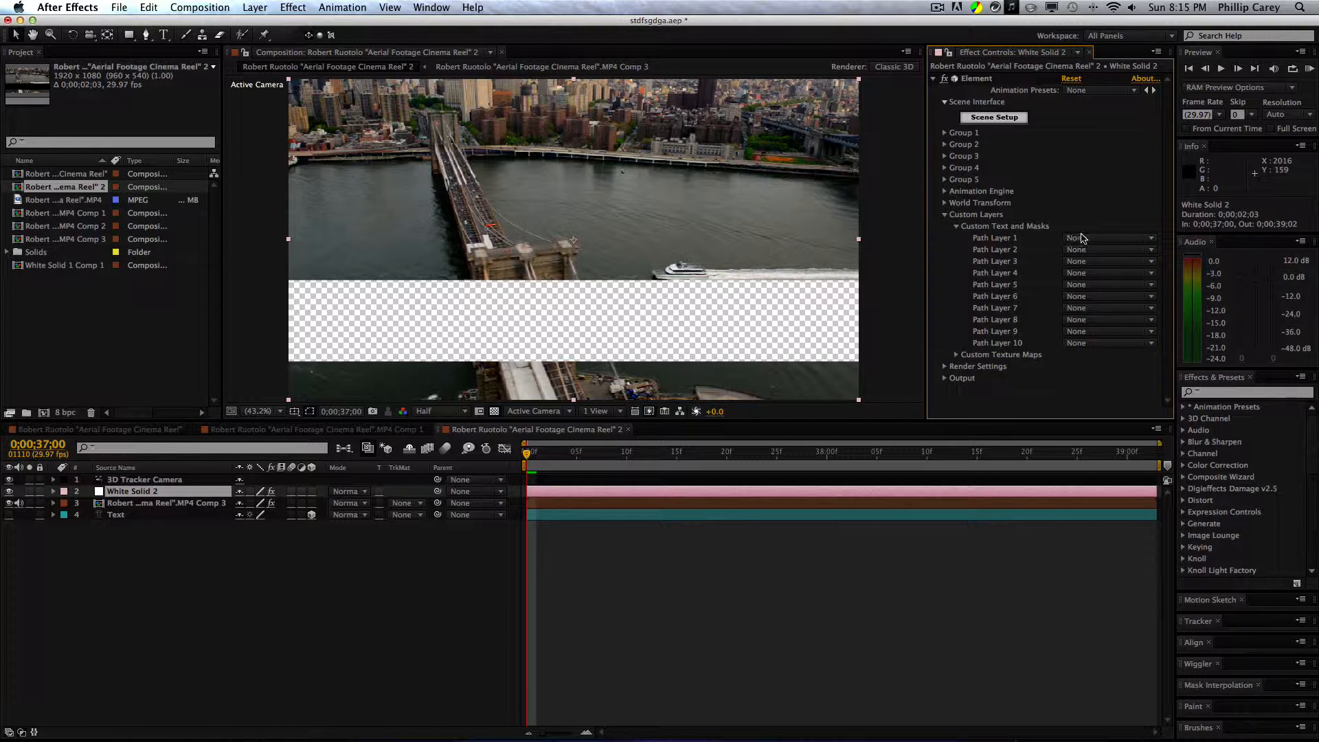
left_click(1080, 244)
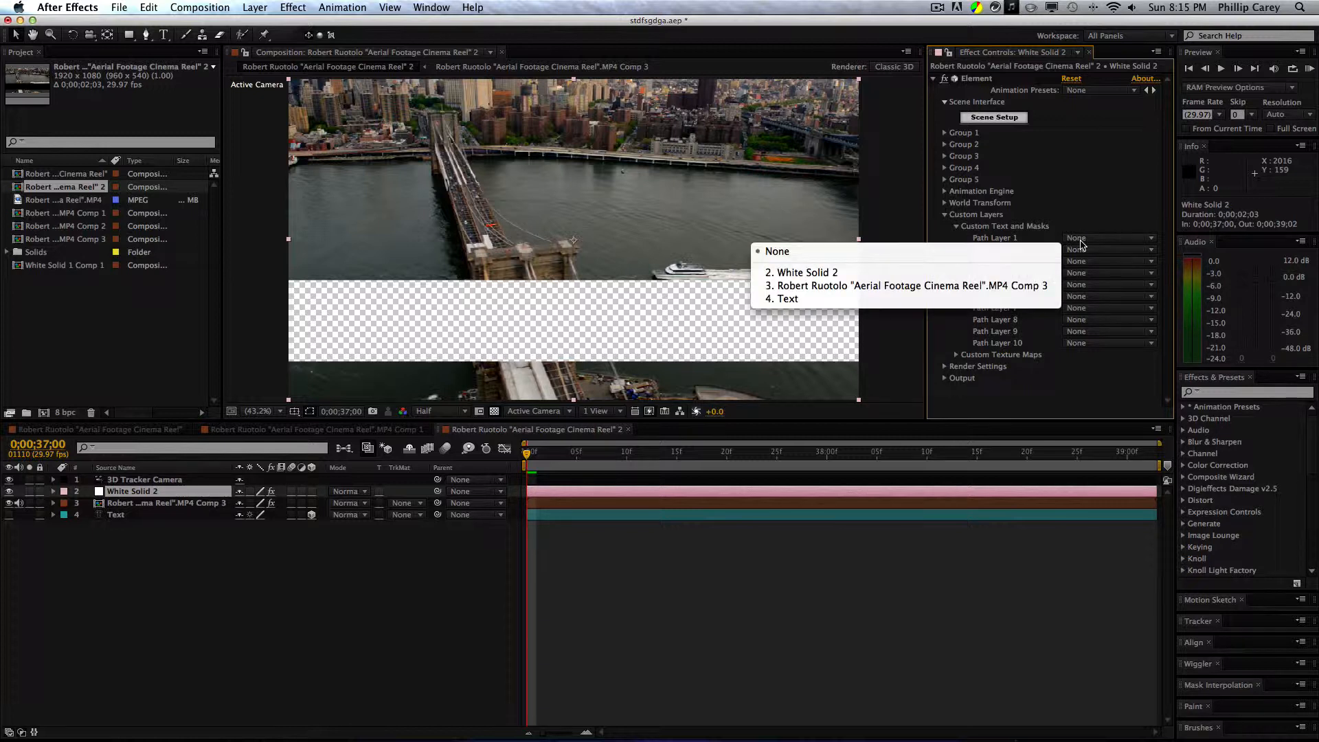
left_click(890, 299)
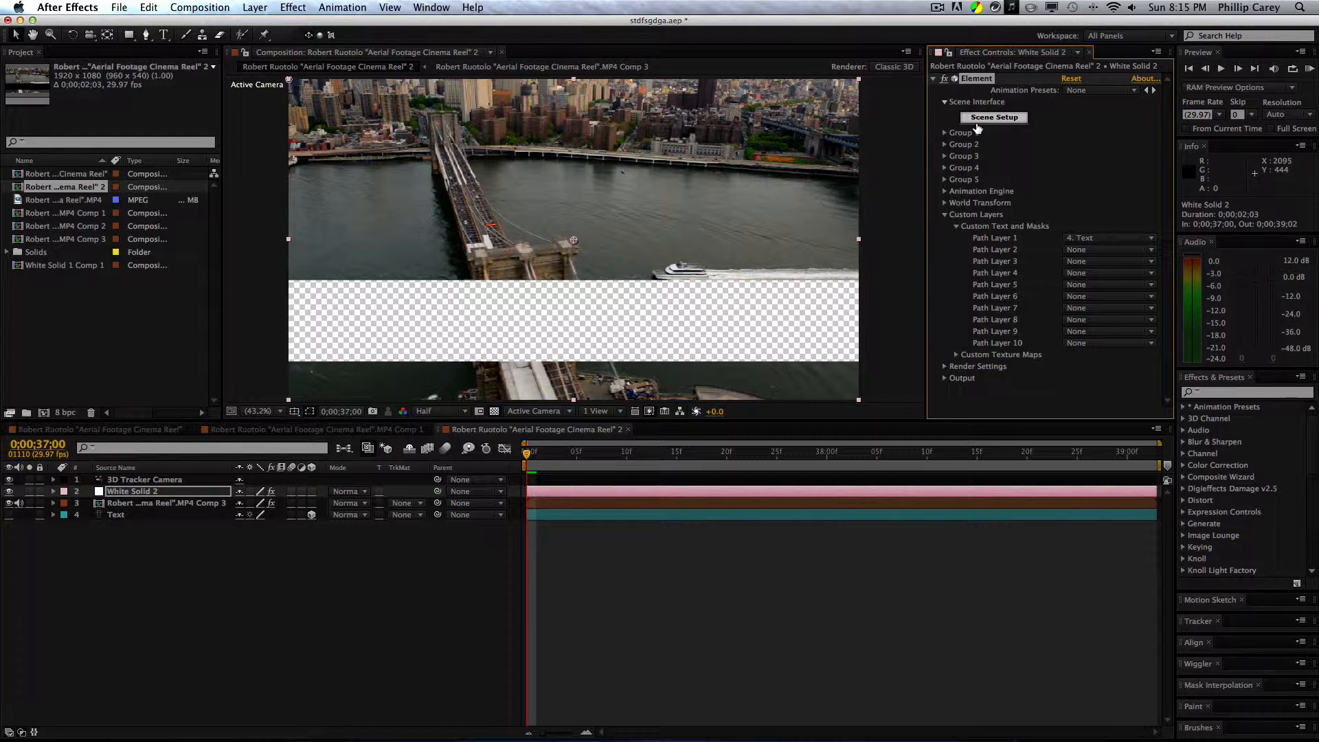
Step: Extrude the custom text path into a 3D model in Element's Scene Setup and orbit the preview to inspect it
left_click(979, 118)
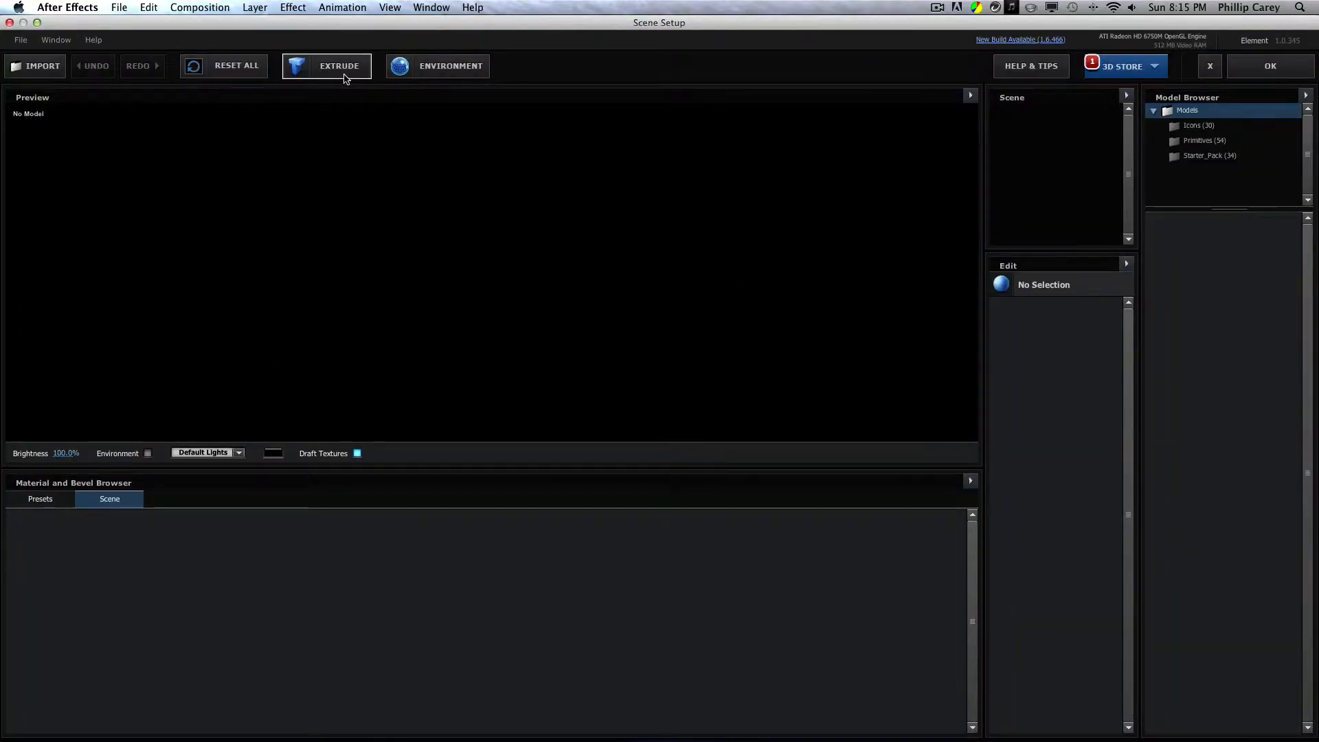
left_click(341, 74)
left_click_drag(474, 267, 540, 289)
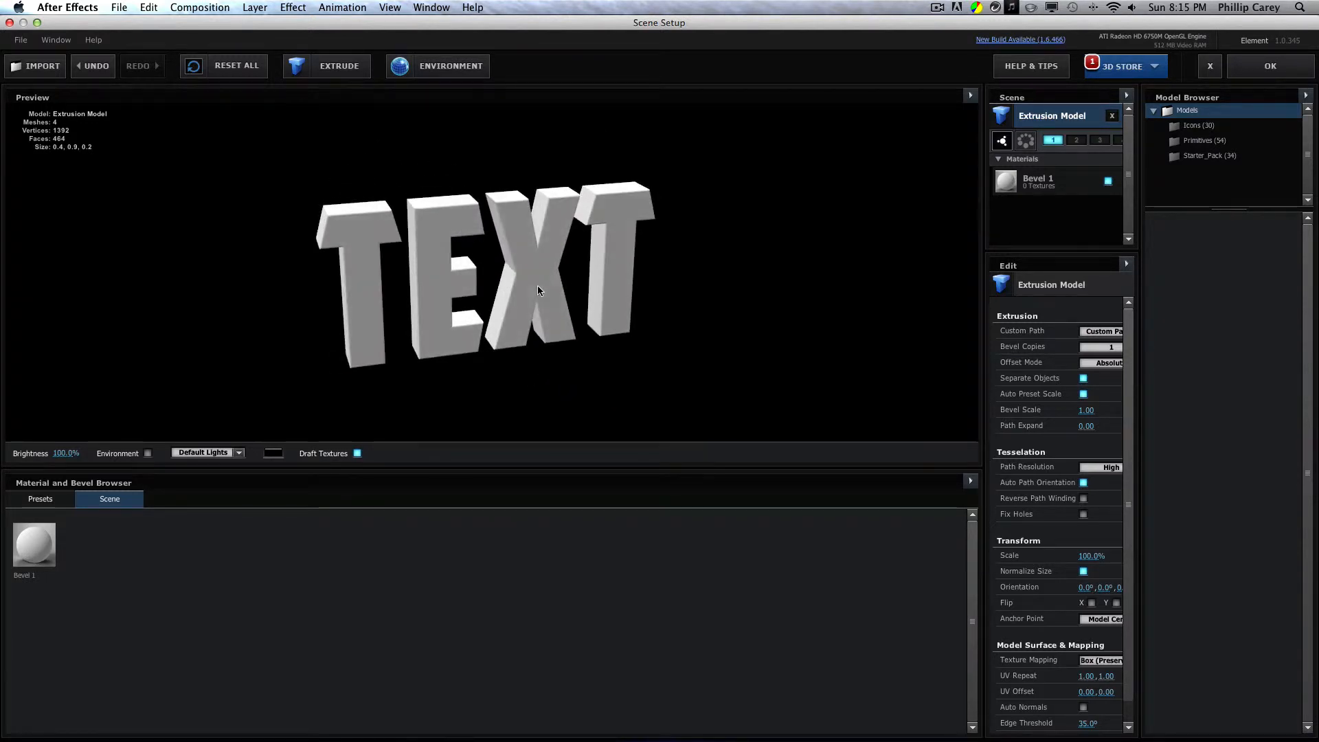
Step: Try the metal_grunge_painted_09 material on the extruded text, undo it and return to the composition
left_click(39, 498)
left_click(54, 550)
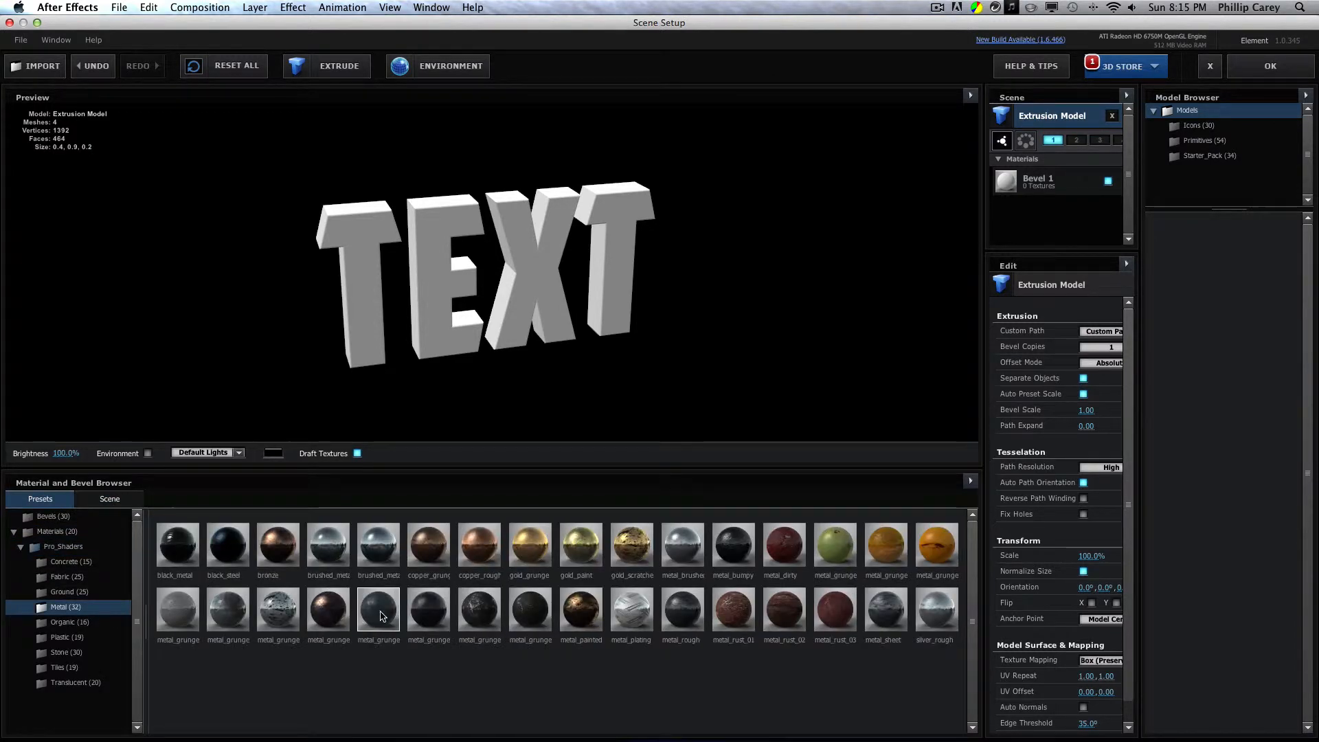
left_click(429, 609)
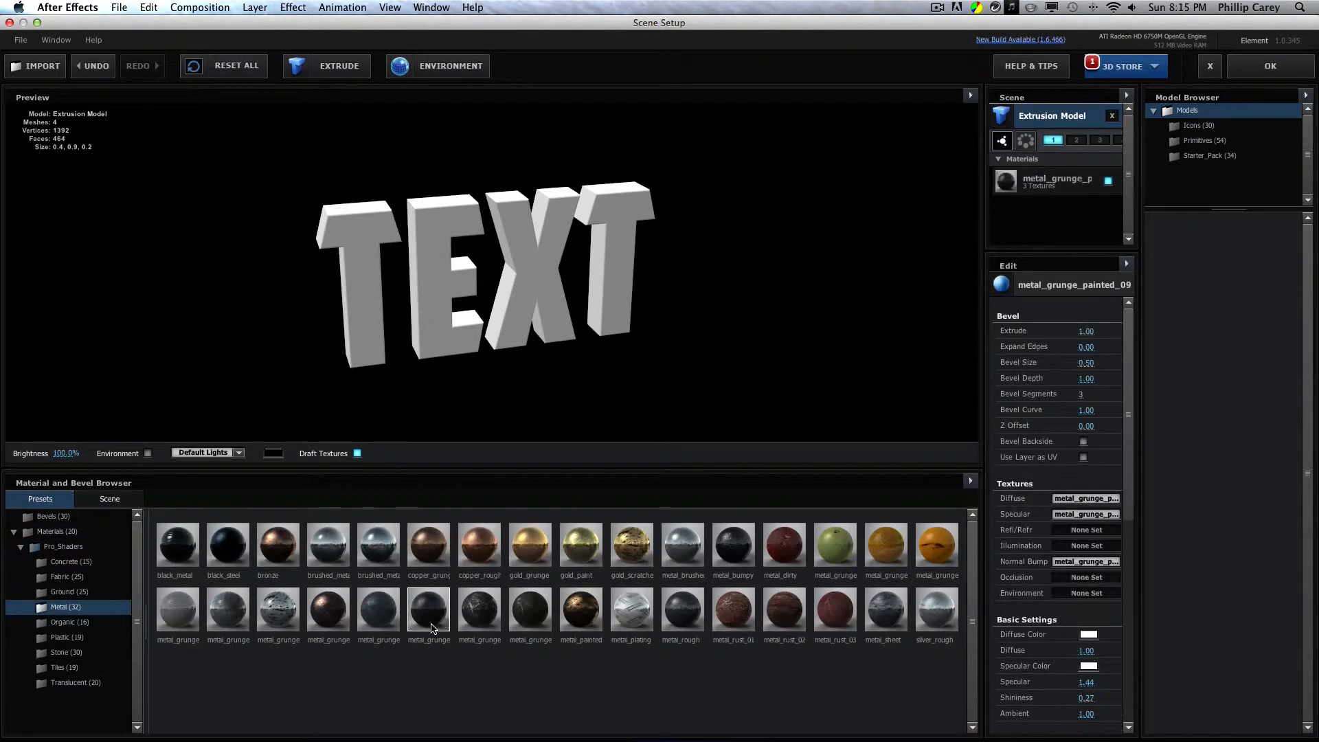
left_click(149, 7)
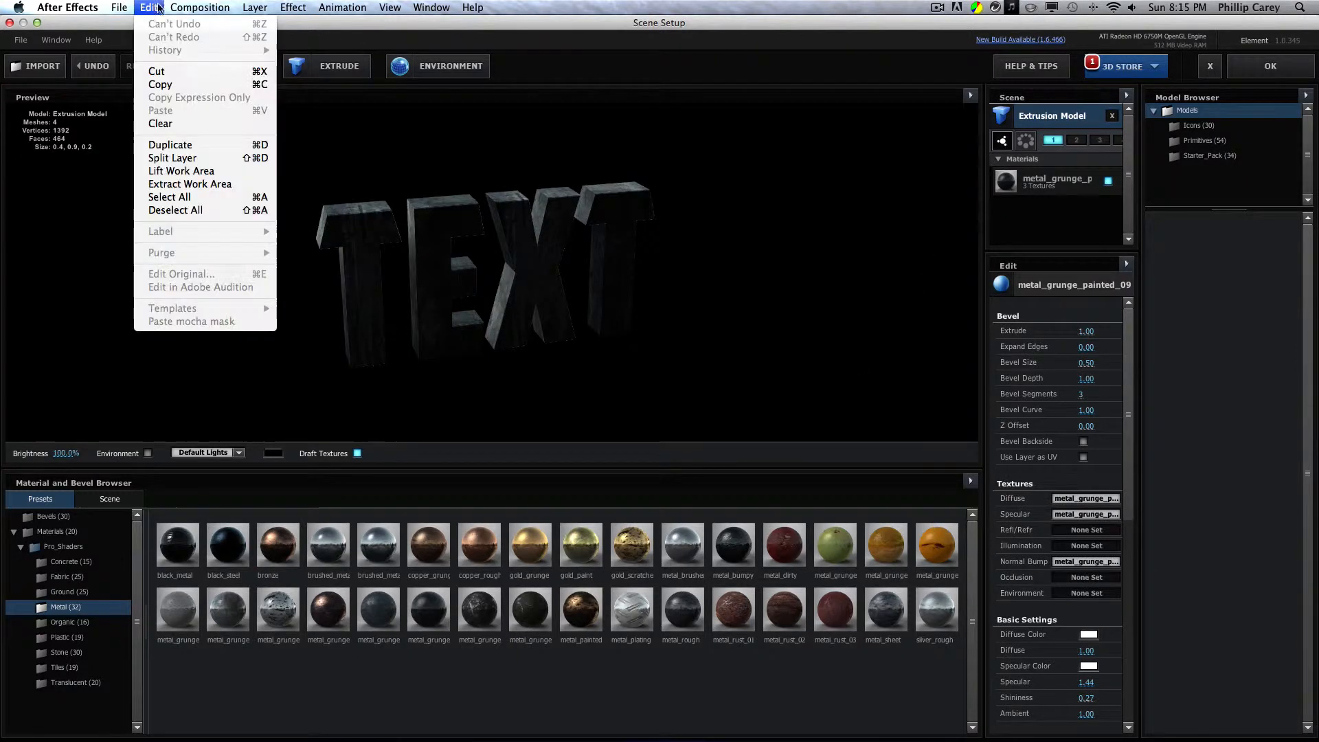
left_click(106, 71)
left_click(107, 71)
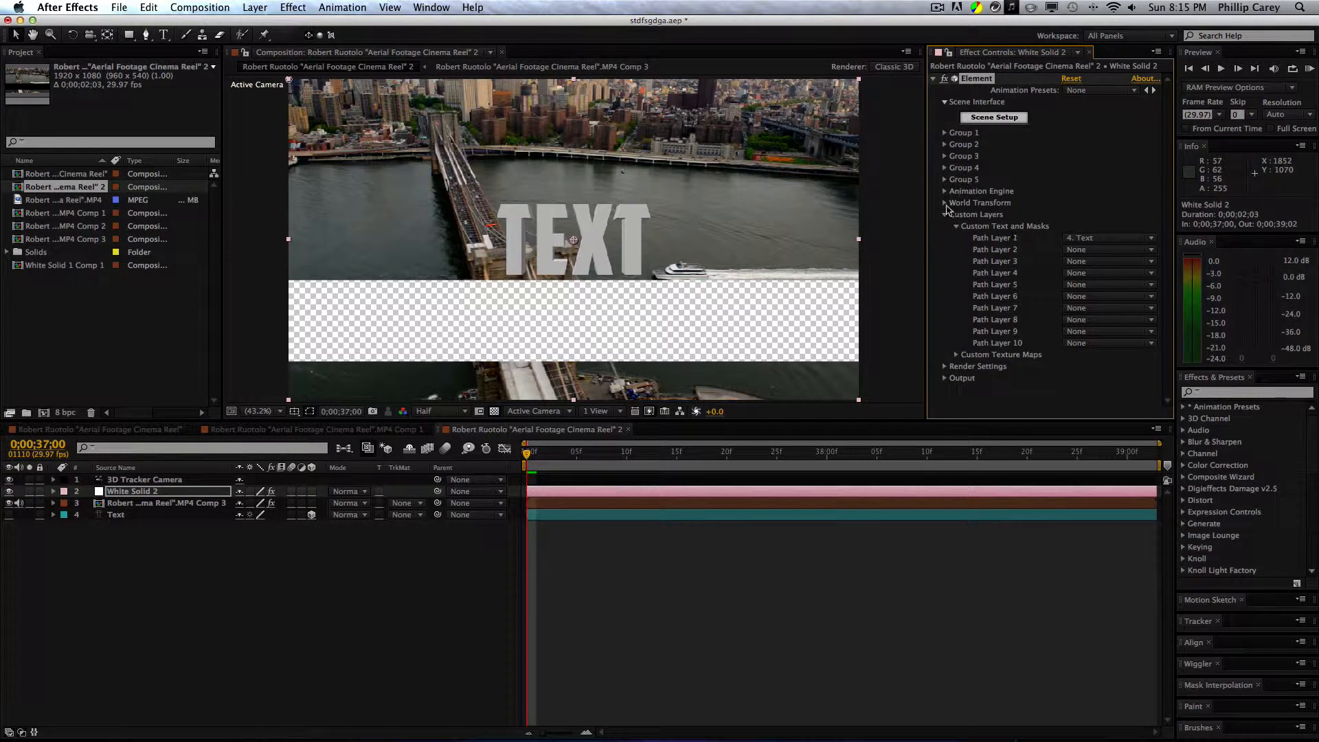
Step: Reveal the Group 1 particle replicator rotation settings in Element and the rotation properties of the Text layer
left_click(944, 215)
left_click(944, 133)
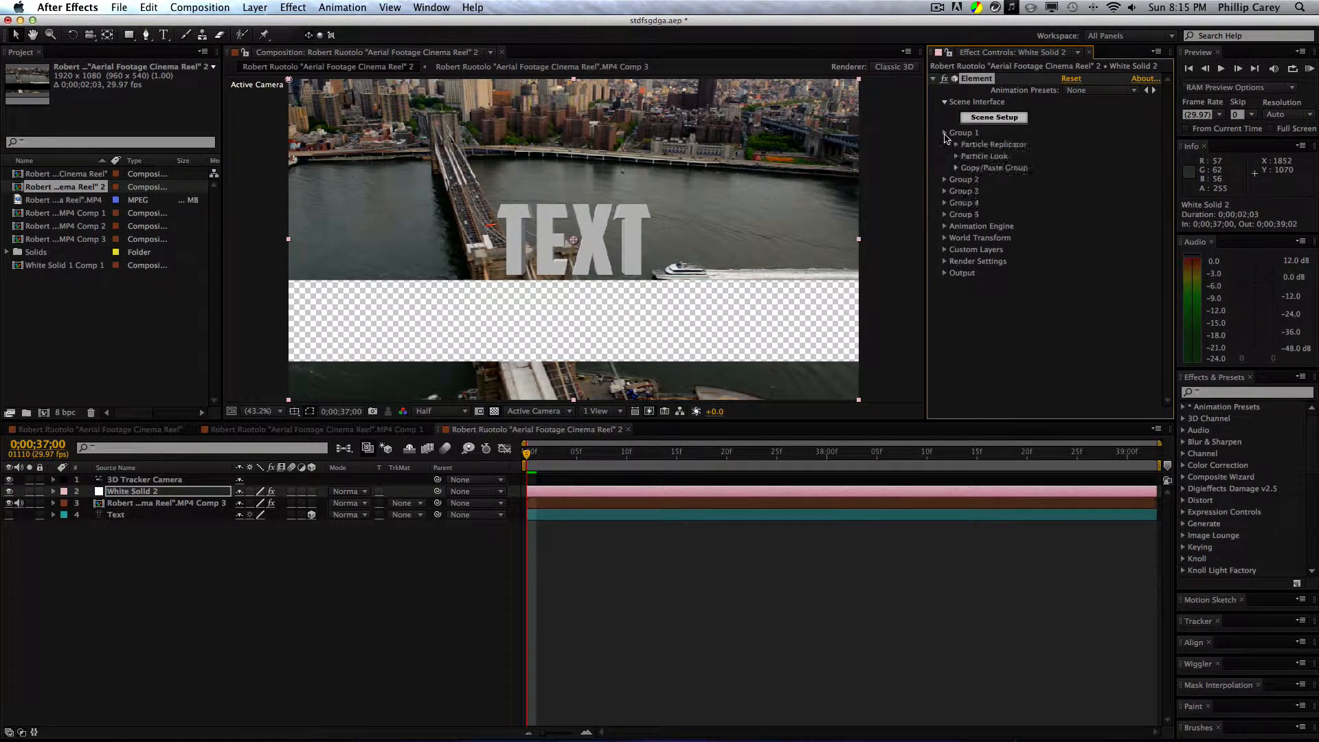
left_click(955, 145)
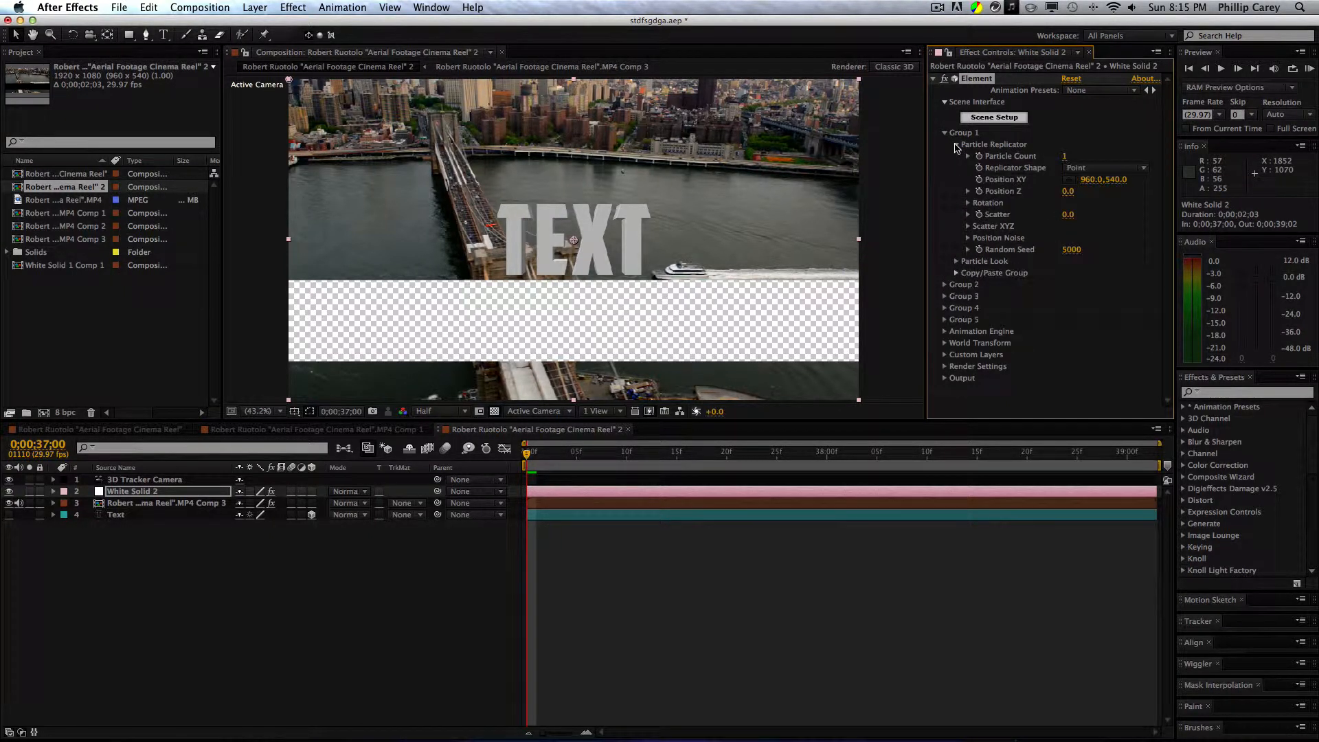
left_click(969, 203)
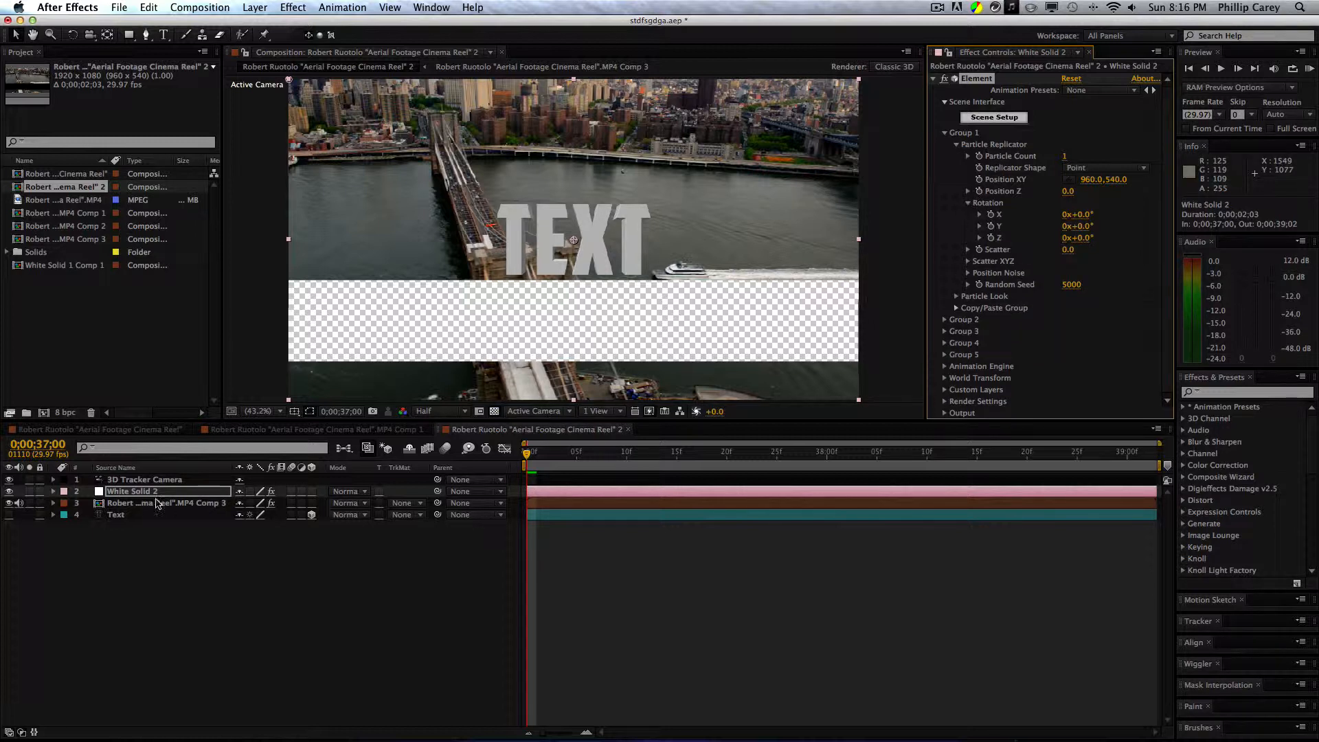
left_click(116, 515)
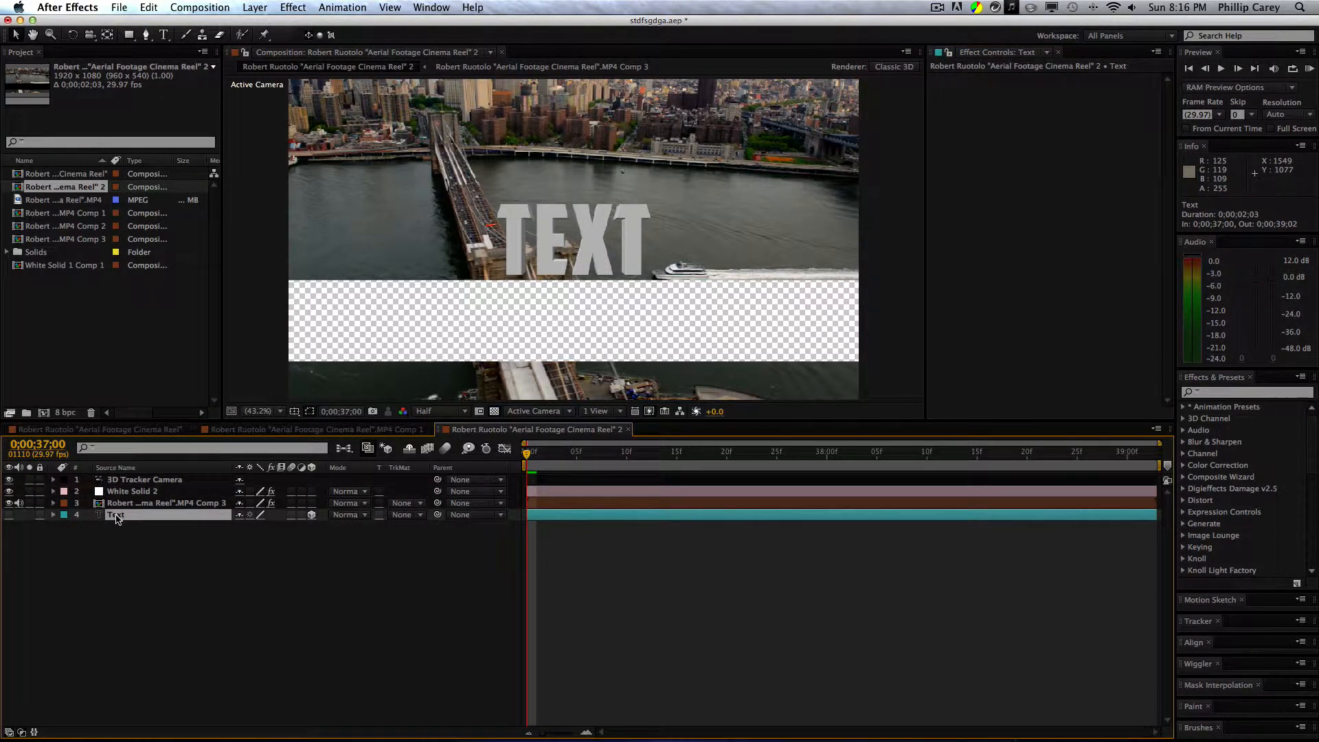
key("o")
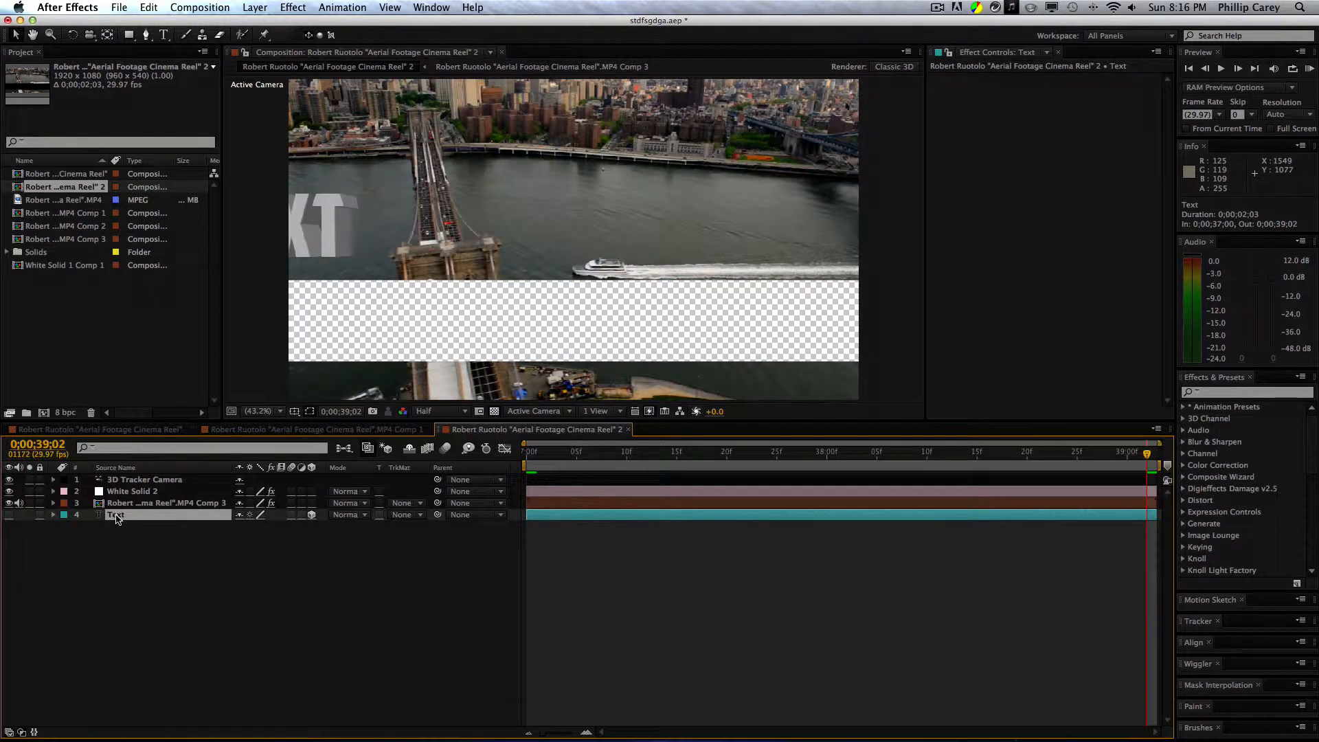
key("r")
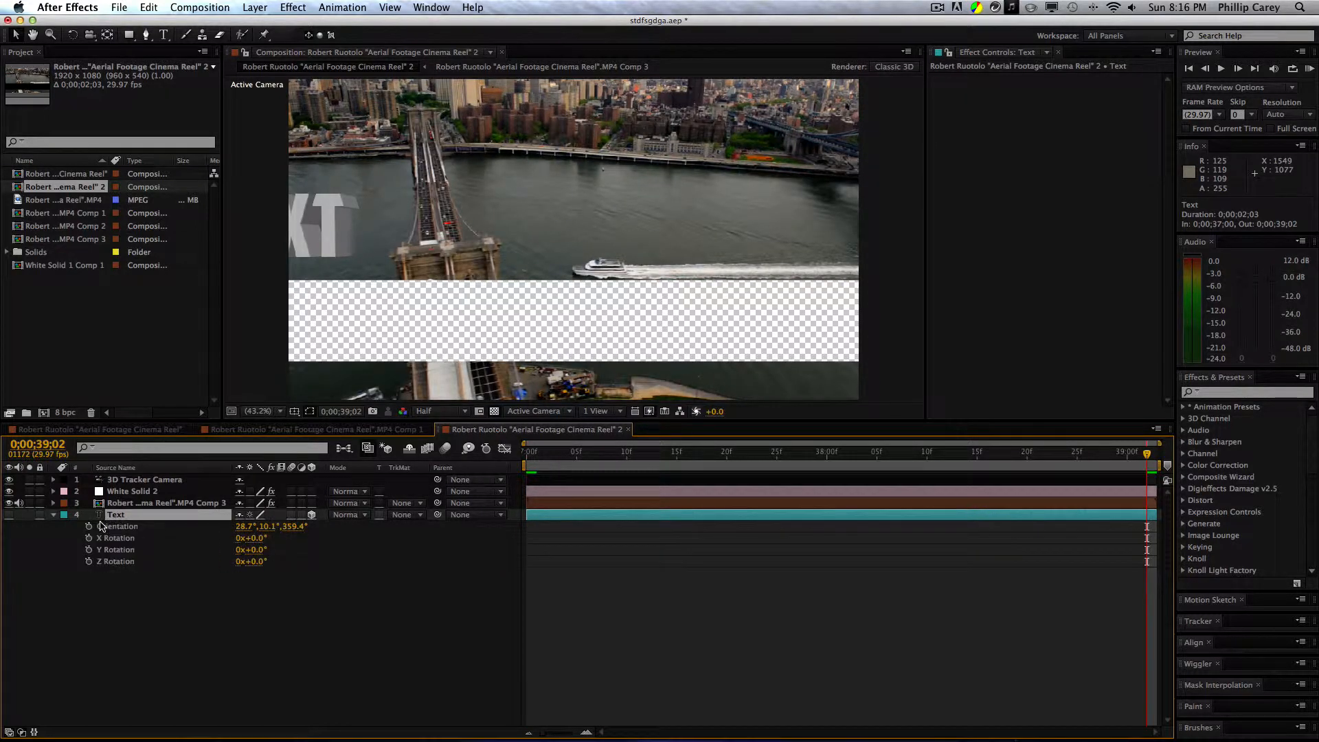
left_click(758, 462)
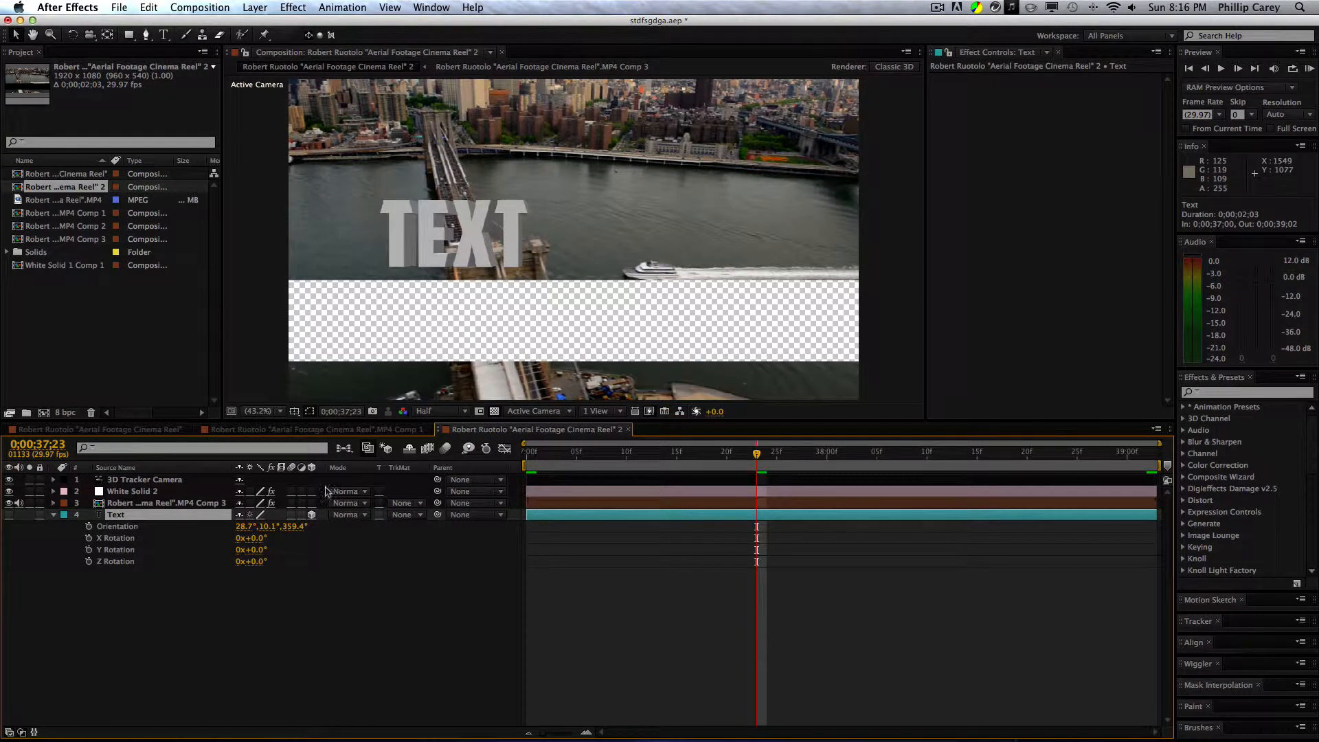
Step: Copy the Text layer's orientation into Element's Group 1 replicator rotation as X 28.7°, Y 10.1° and Z 359.4°
left_click(243, 527)
left_click(210, 591)
left_click(160, 502)
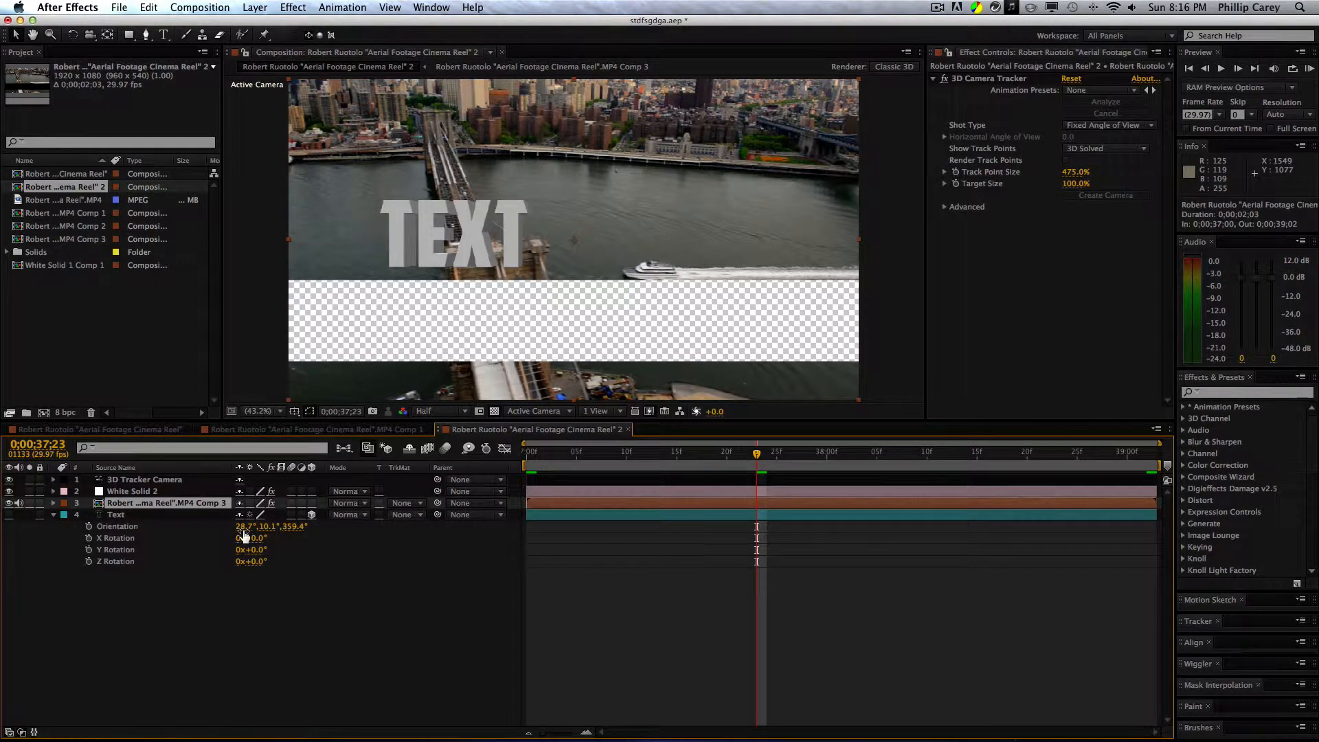
left_click(157, 491)
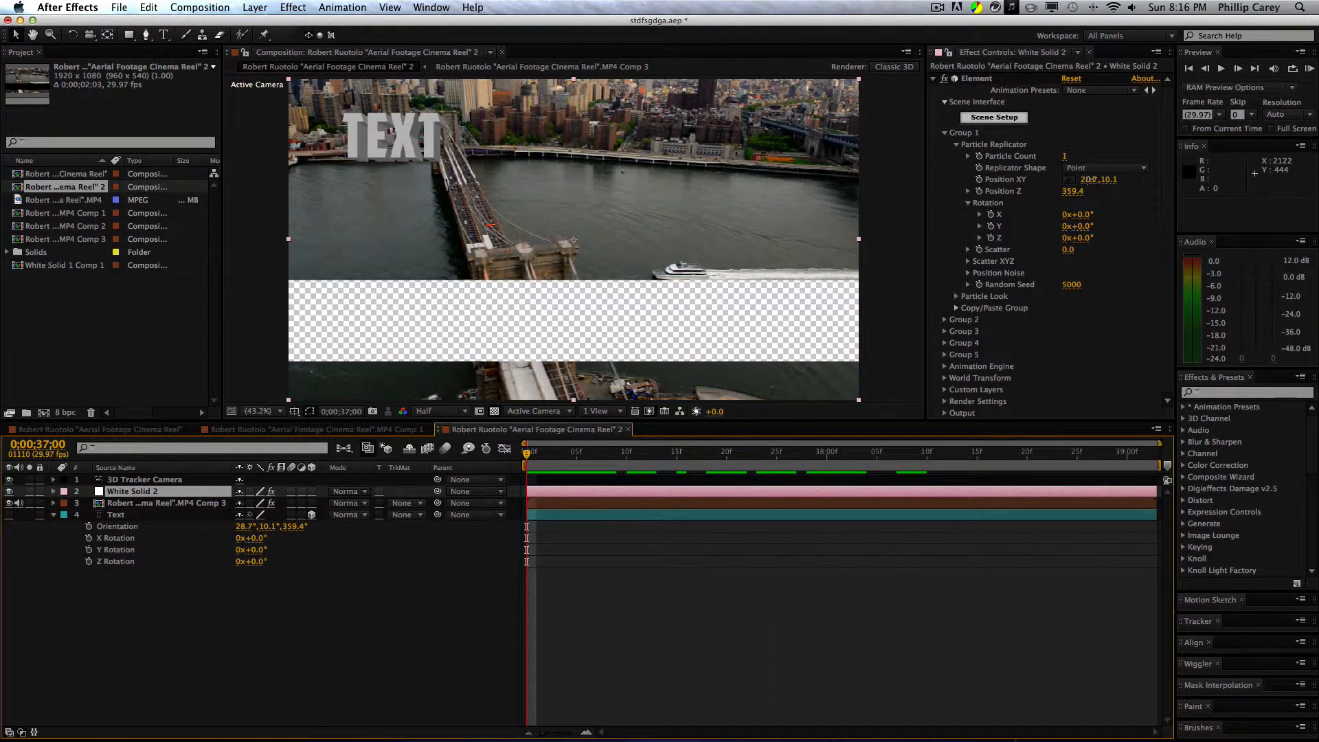
left_click(1092, 179)
key("Tab")
key("Tab")
key("Tab")
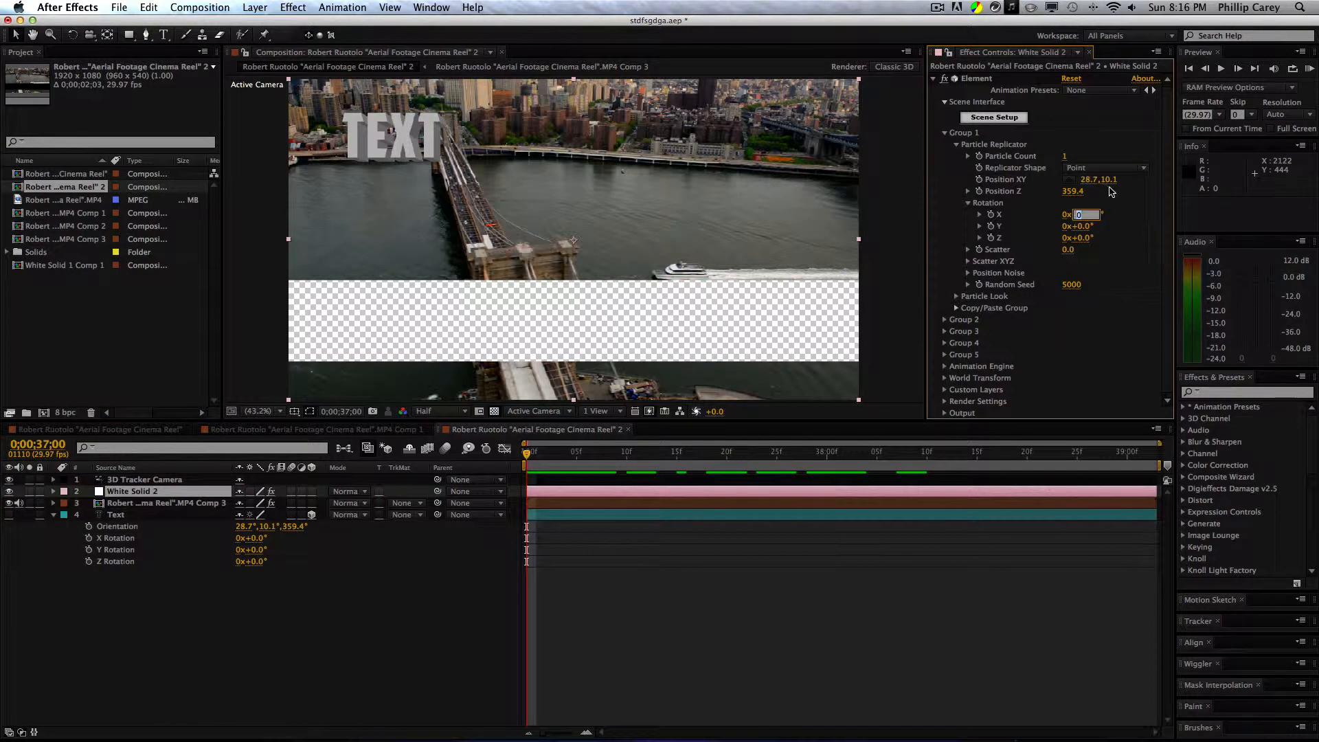
key("Tab")
type("10.1")
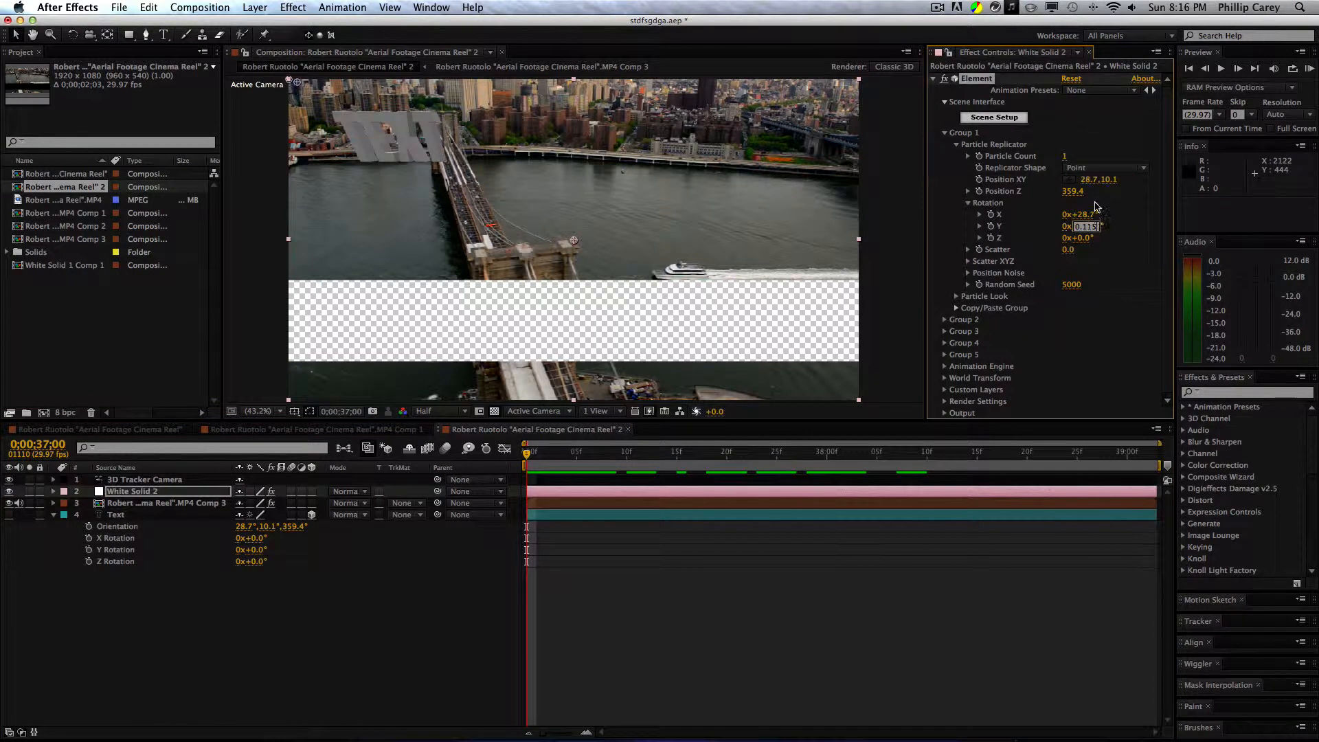
left_click(1082, 192)
key("super+c")
left_click(1081, 238)
key("super+v")
left_click(1118, 189)
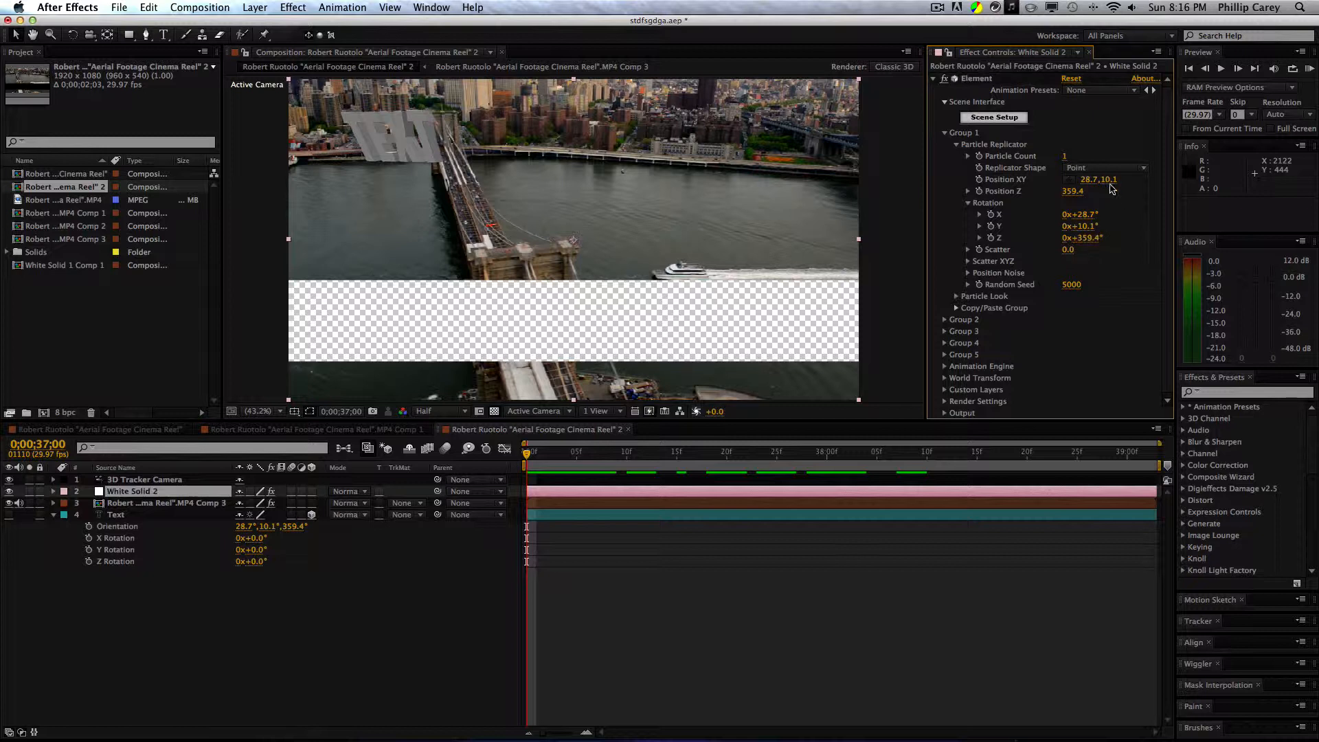
Step: Copy the Text layer's X and Y position into Group 1's Position XY as 2104.7, -363.2
left_click(134, 514)
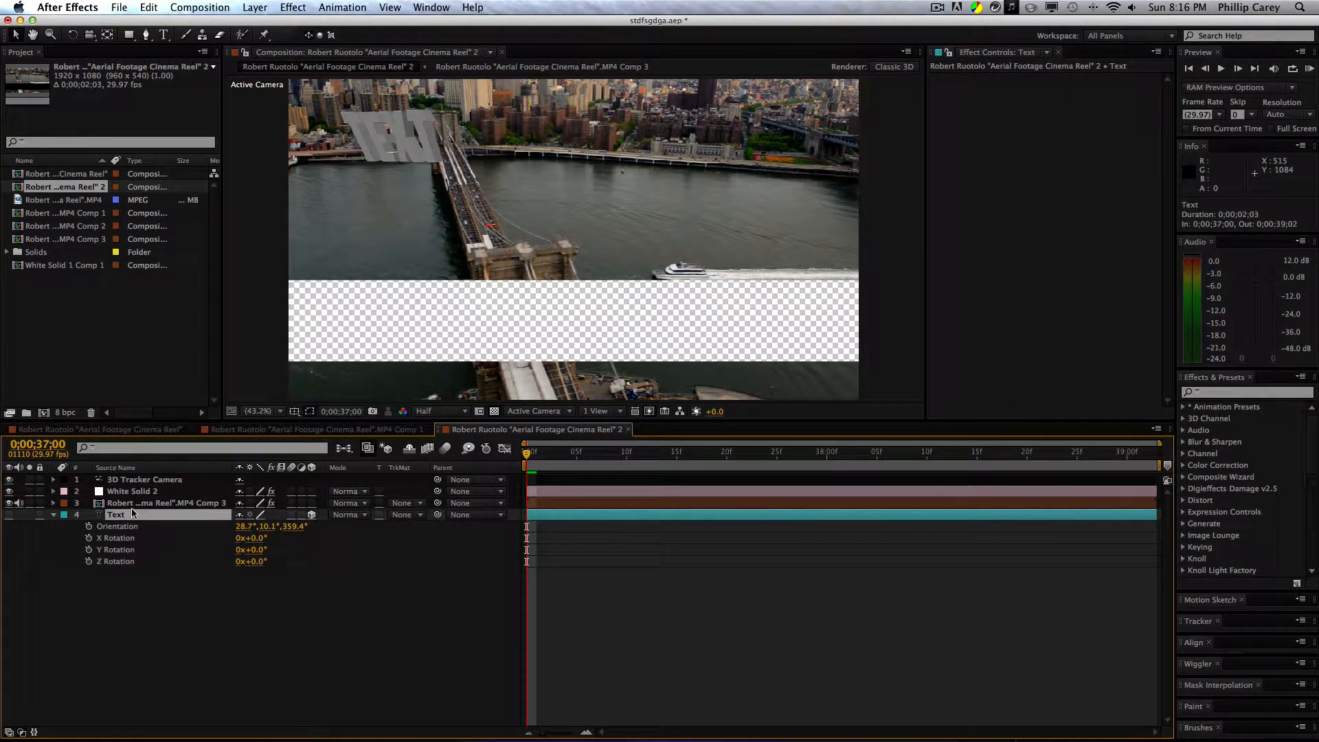
key("p")
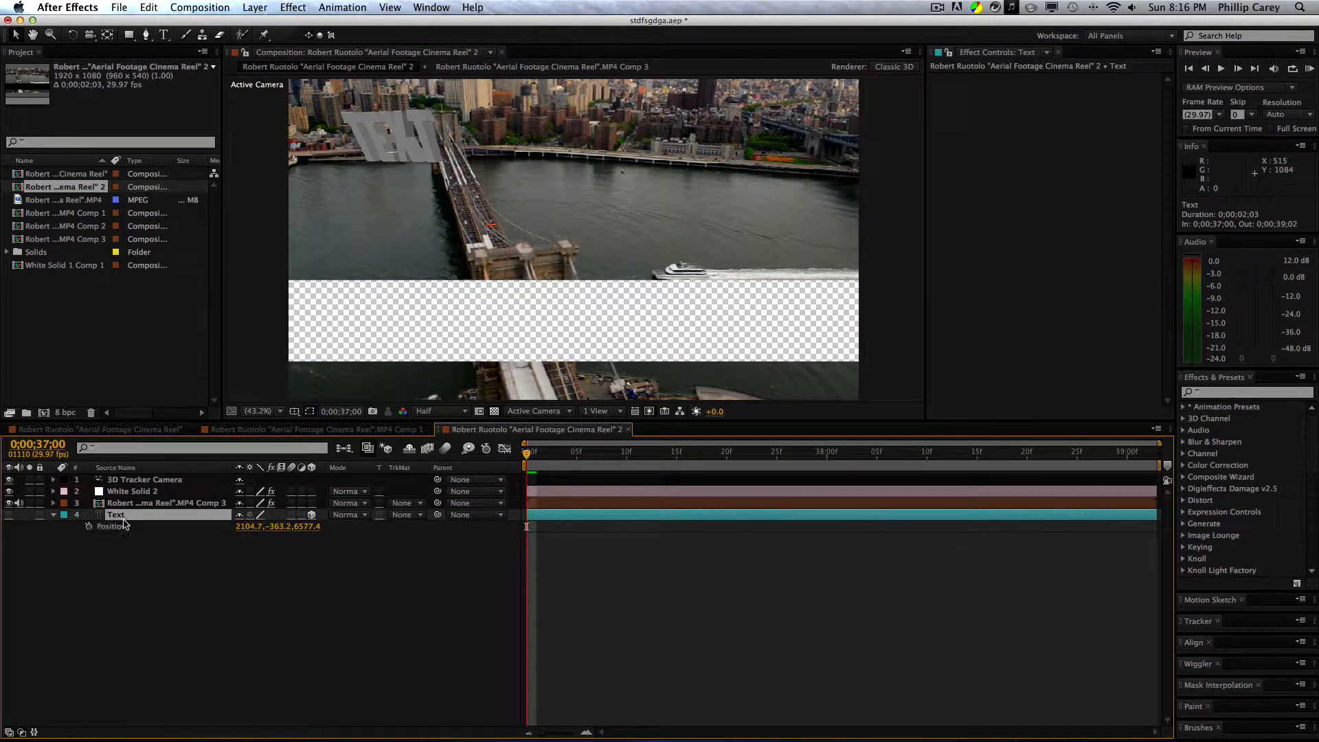
left_click(256, 526)
left_click(147, 491)
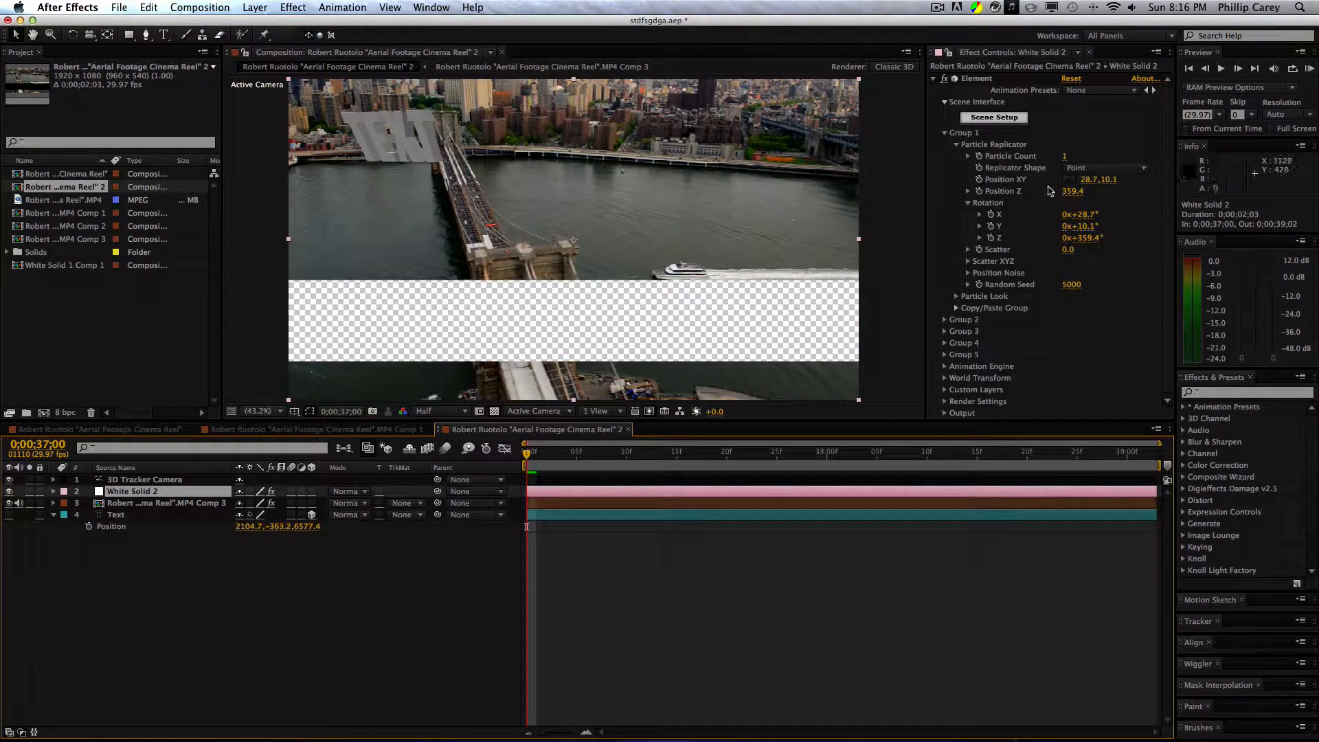
left_click(1091, 180)
key("super+v")
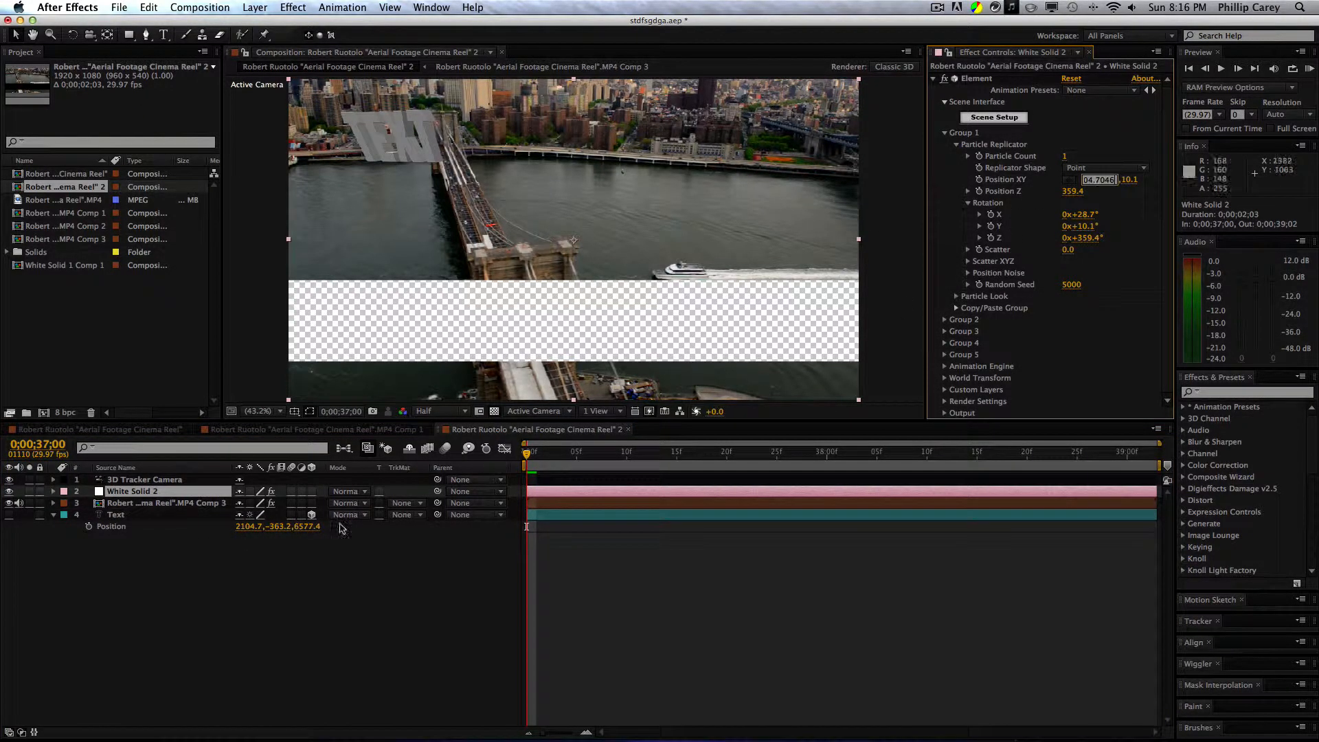
left_click(276, 527)
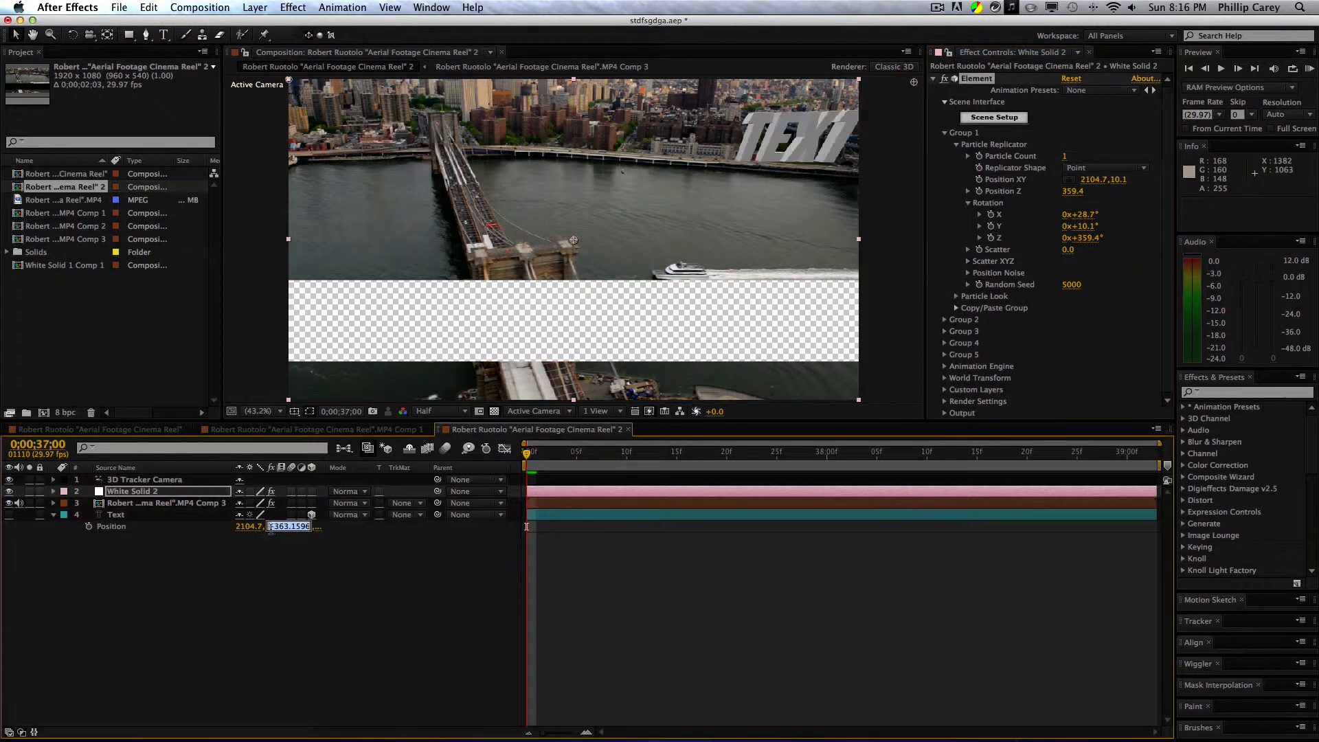
key("super+c")
left_click(1118, 180)
key("super+v")
Step: Set Group 1's Position Z to 6577.4, copied from the Text layer's position
left_click(319, 527)
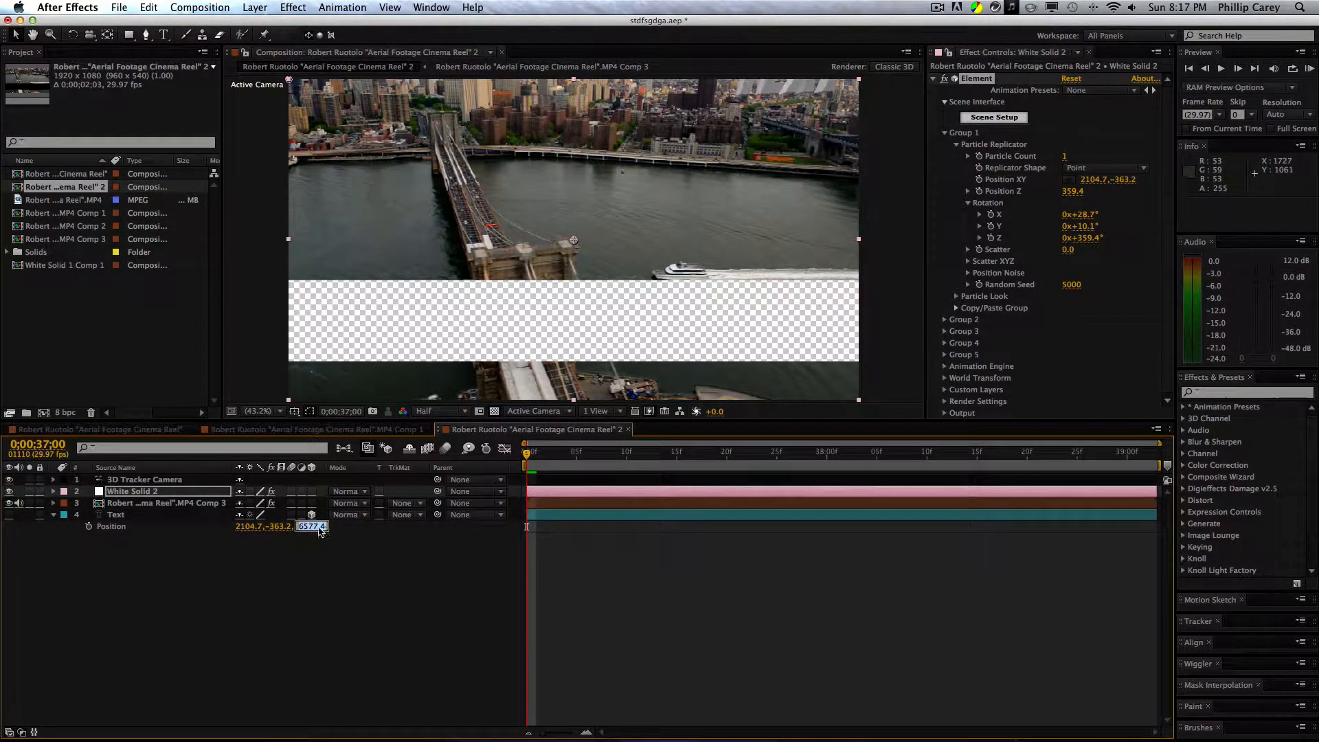
key("super+c")
left_click(1072, 192)
key("super+v")
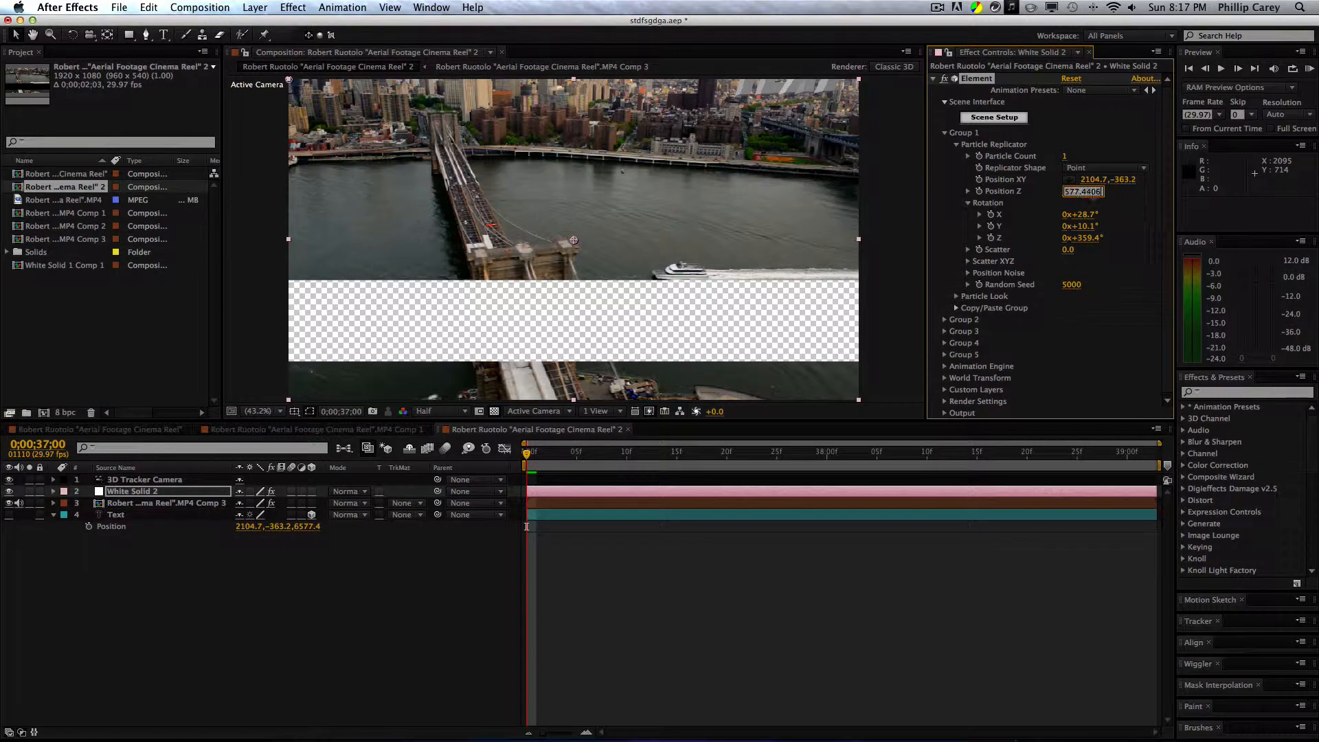
left_click(1124, 200)
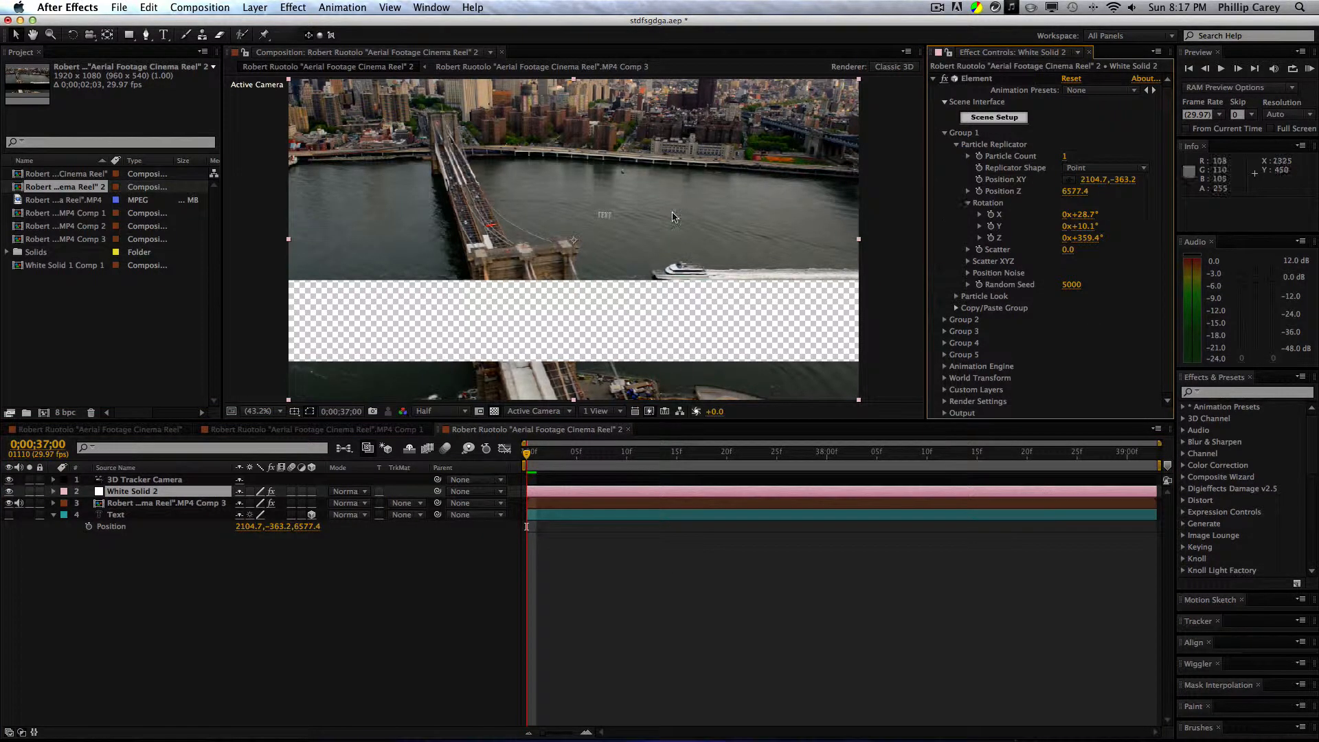
Step: Enlarge the extruded text by setting Group 1's particle size to 55
left_click(956, 297)
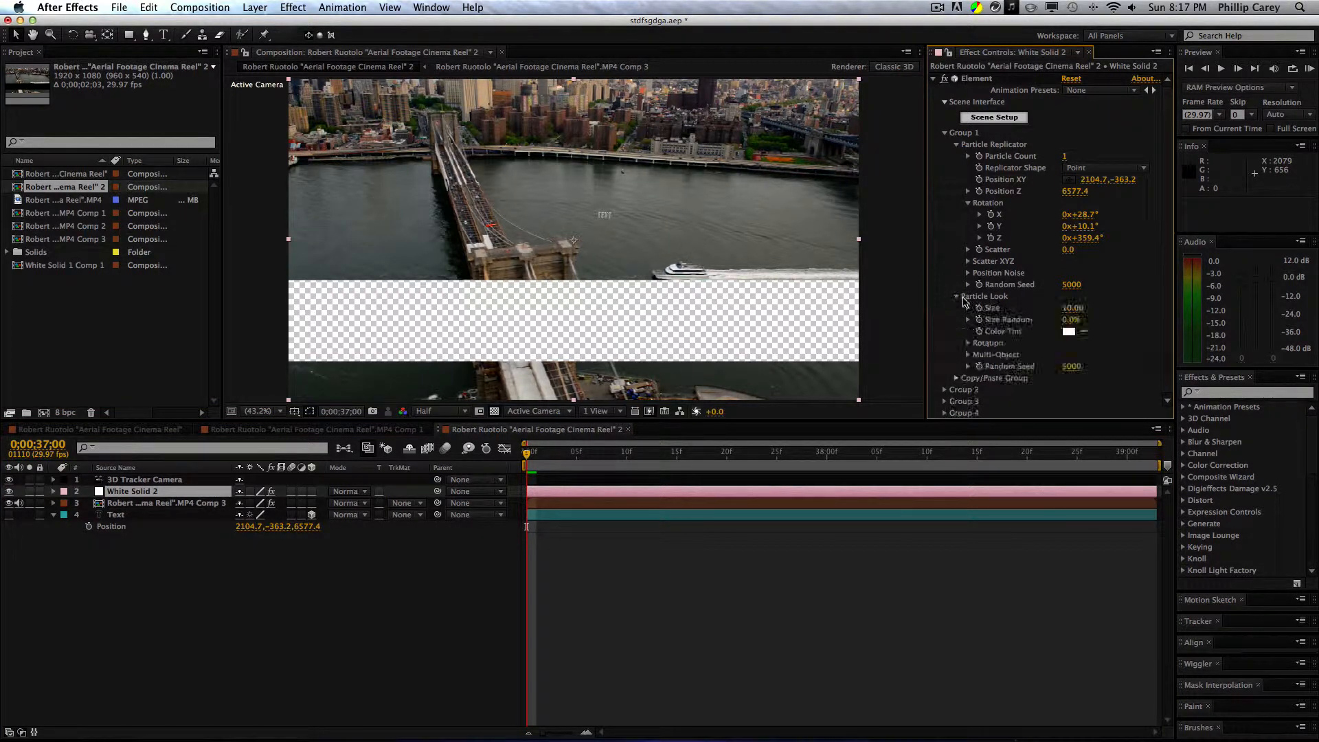
left_click_drag(1074, 308, 1090, 309)
left_click(1070, 309)
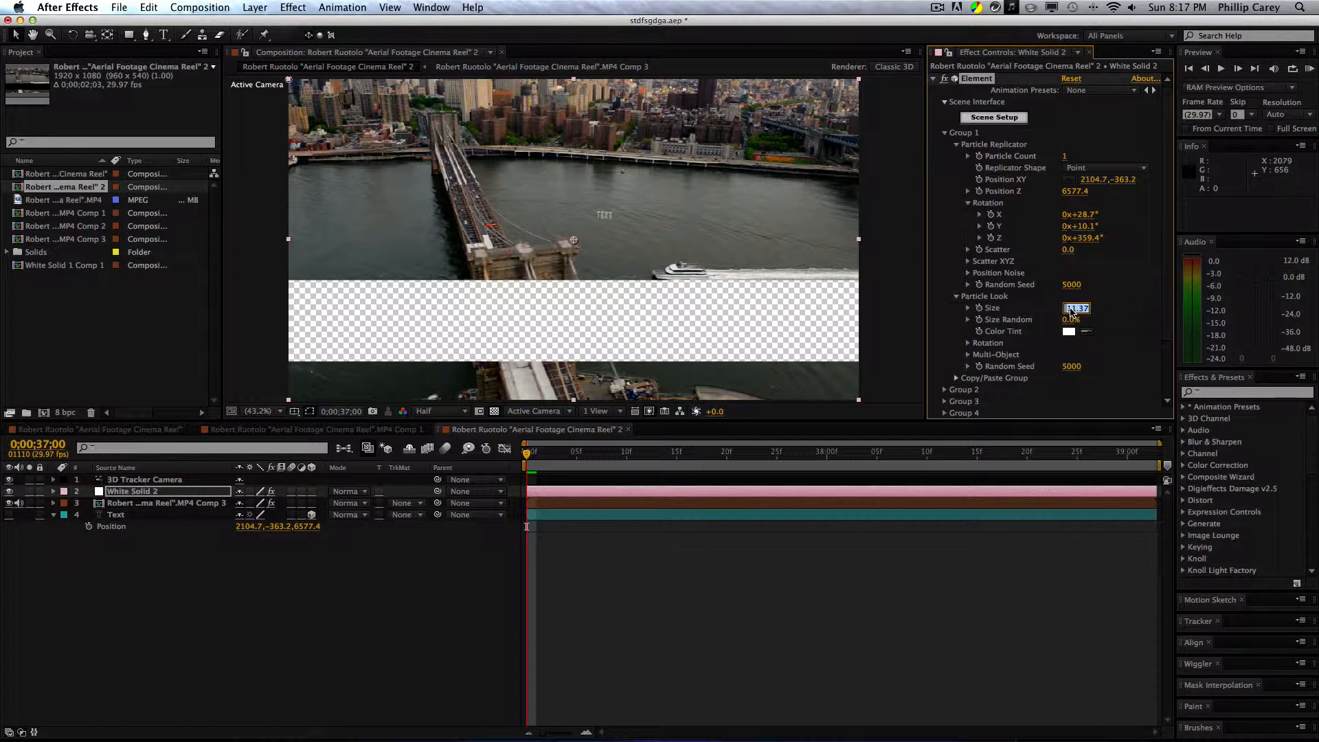
type("35")
key("Return")
left_click(1072, 307)
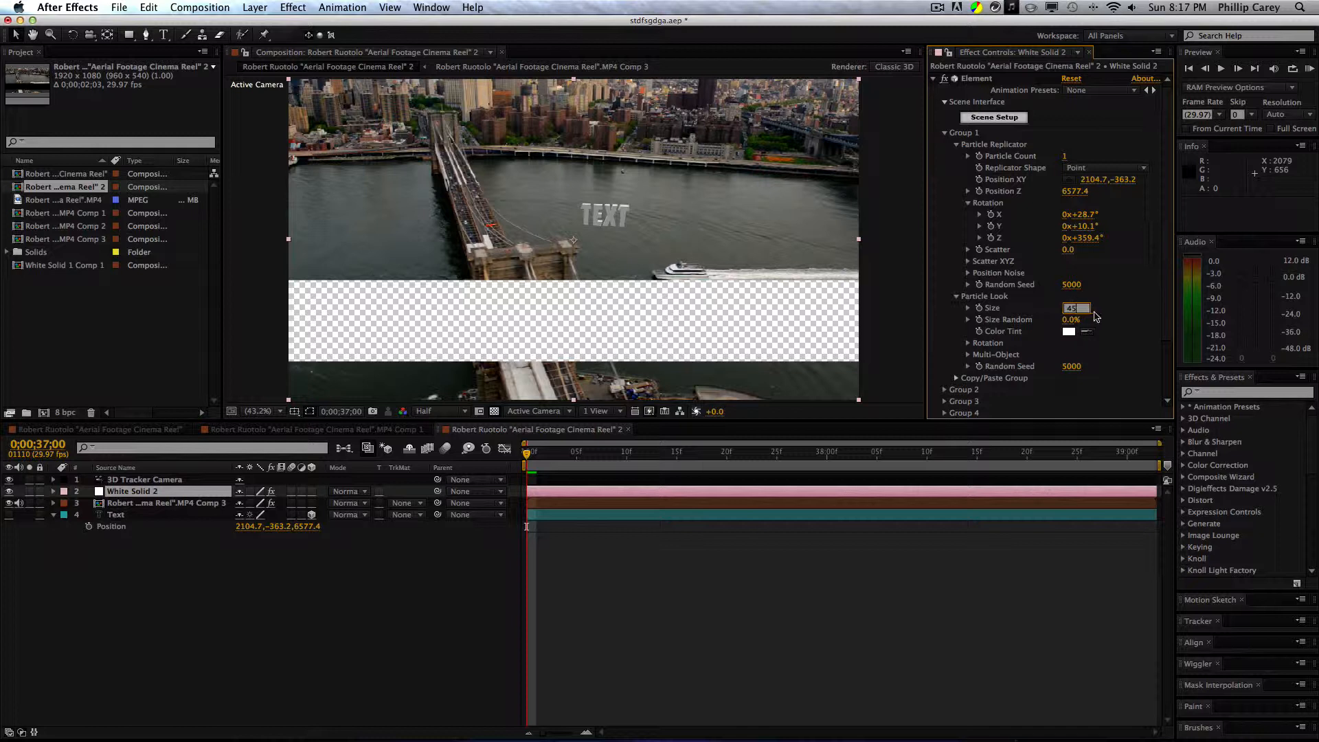
key("shift+Up")
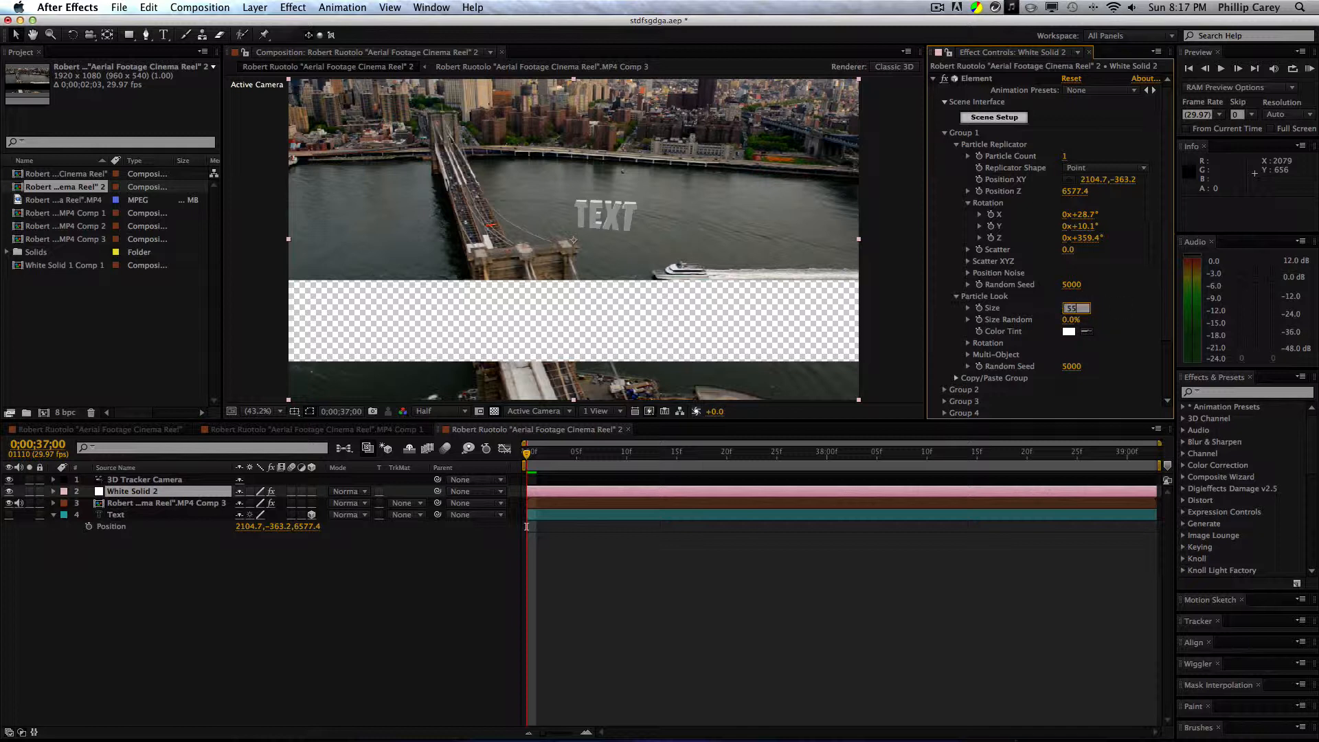
key("Return")
Step: Adjust Group 1's position to about -945.2 in Y and 7717.4 in Z, and check the text's motion over several frames
left_click_drag(576, 453, 525, 454)
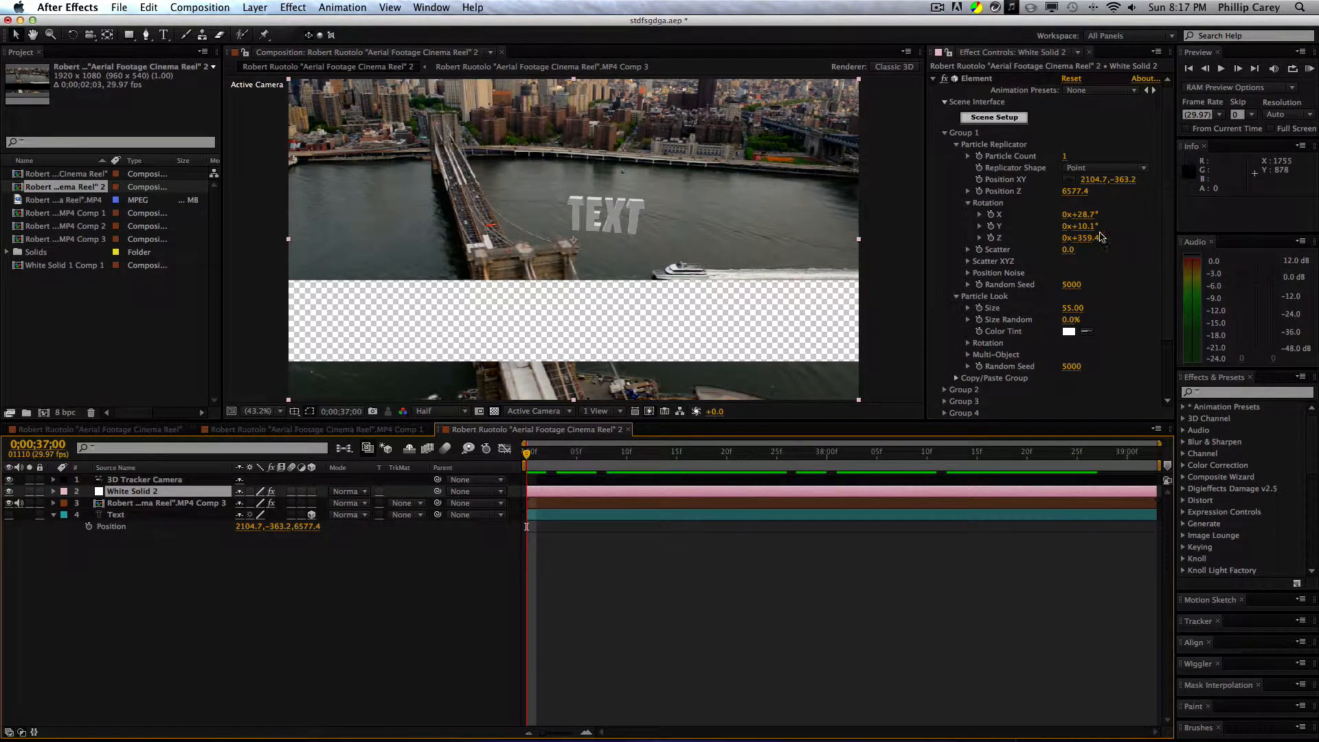
left_click_drag(1075, 191, 727, 182)
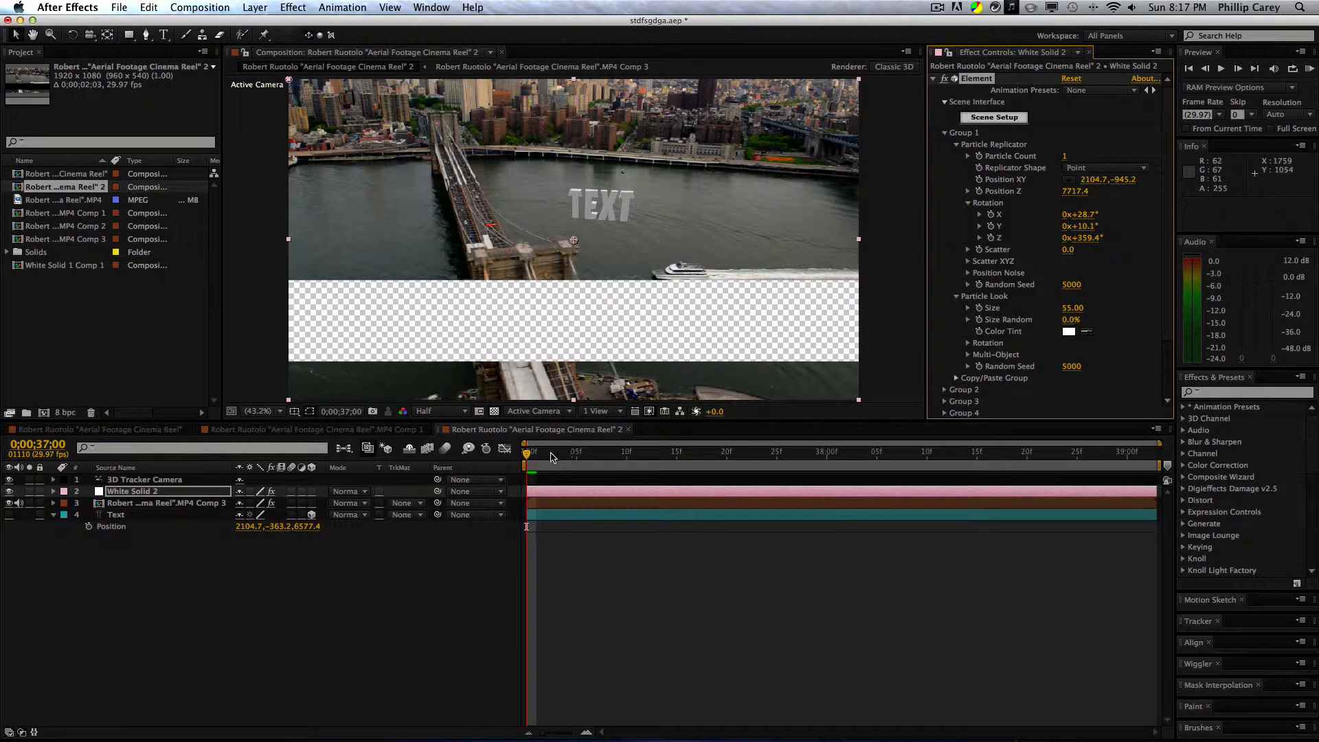
mouse_move(527, 454)
left_mouse_down()
mouse_move(1099, 470)
mouse_move(548, 471)
left_mouse_up()
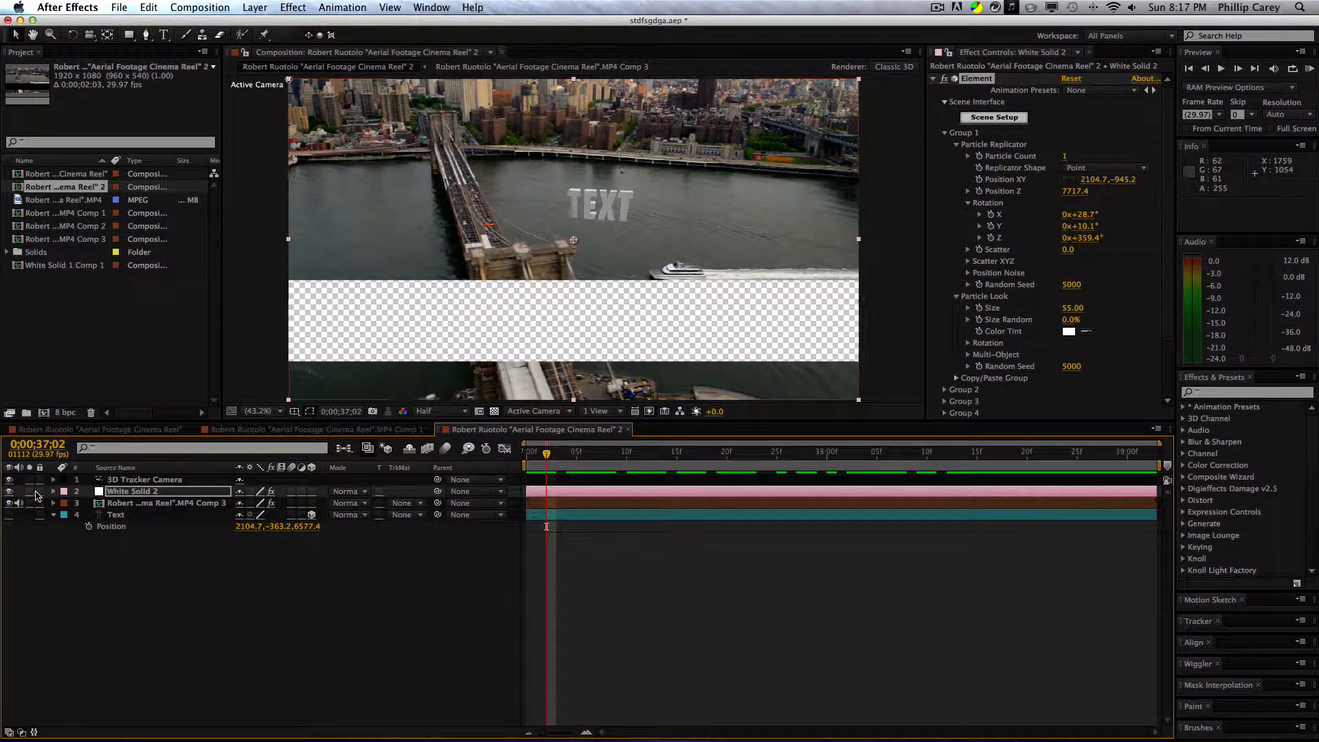
Step: Set the footage's Mask 1 mode to None inside the nested MP4 Comp 3 and return to the parent composition
left_click(98, 503)
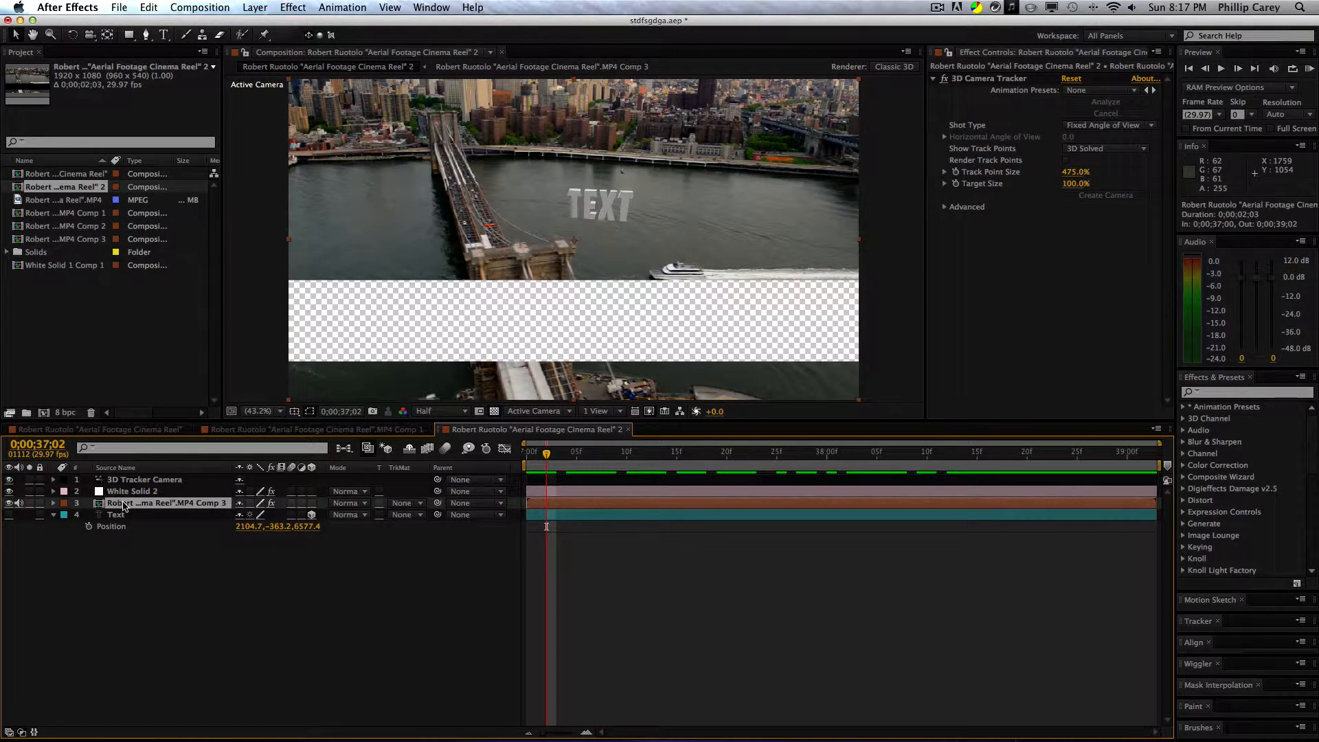
double_click(124, 506)
left_click(142, 480)
key("m")
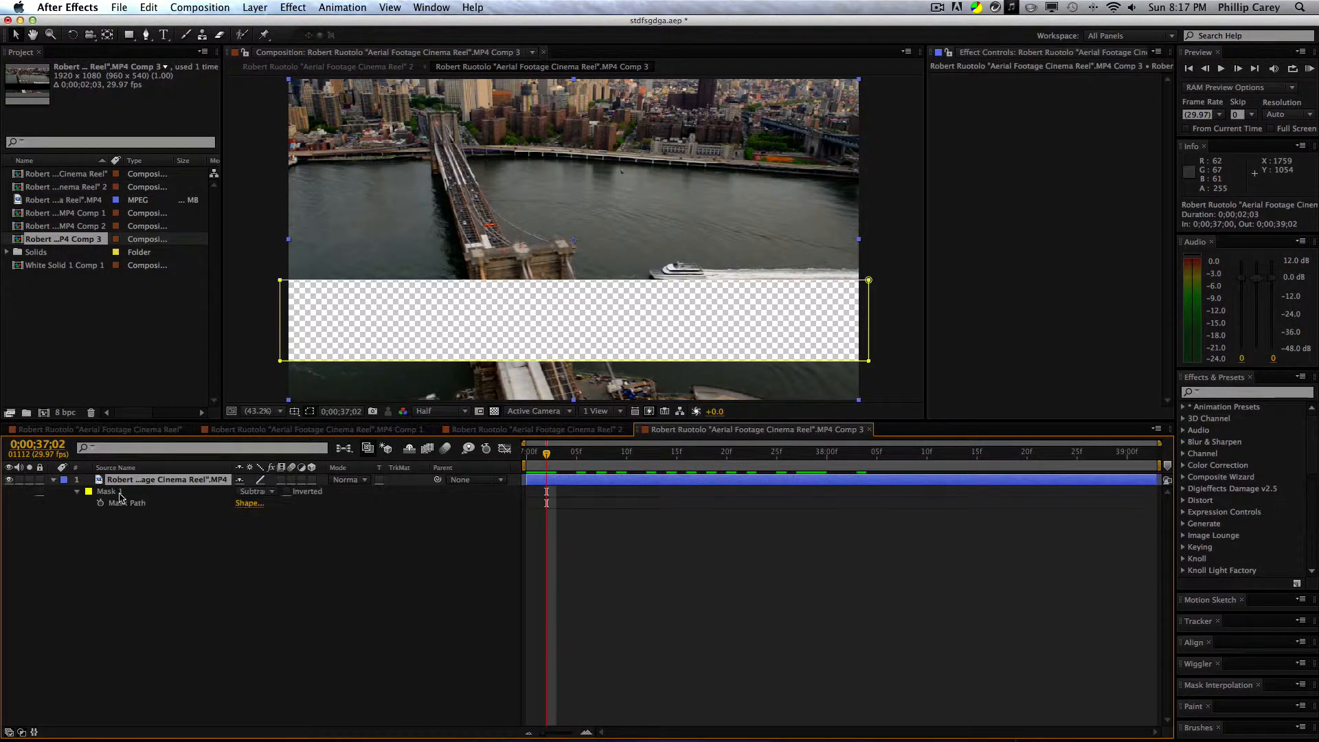
left_click(247, 492)
left_click(262, 504)
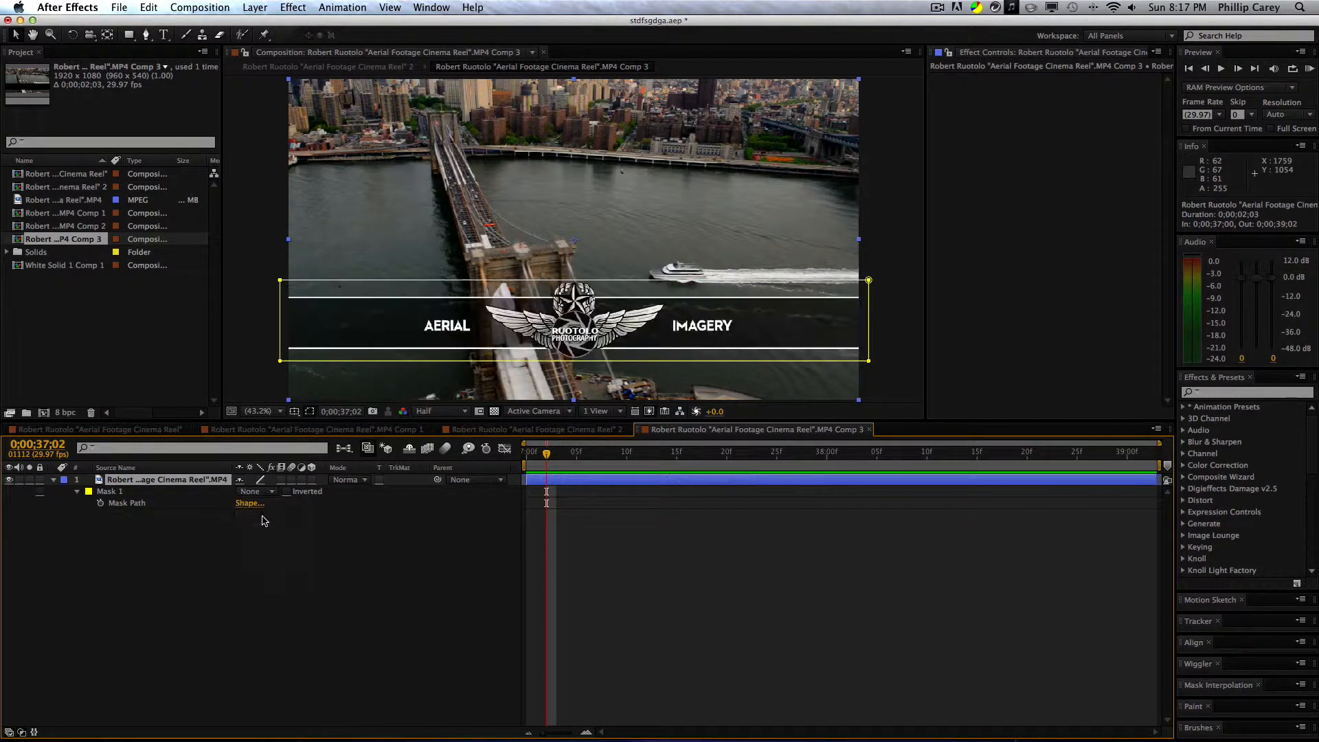
left_click(871, 430)
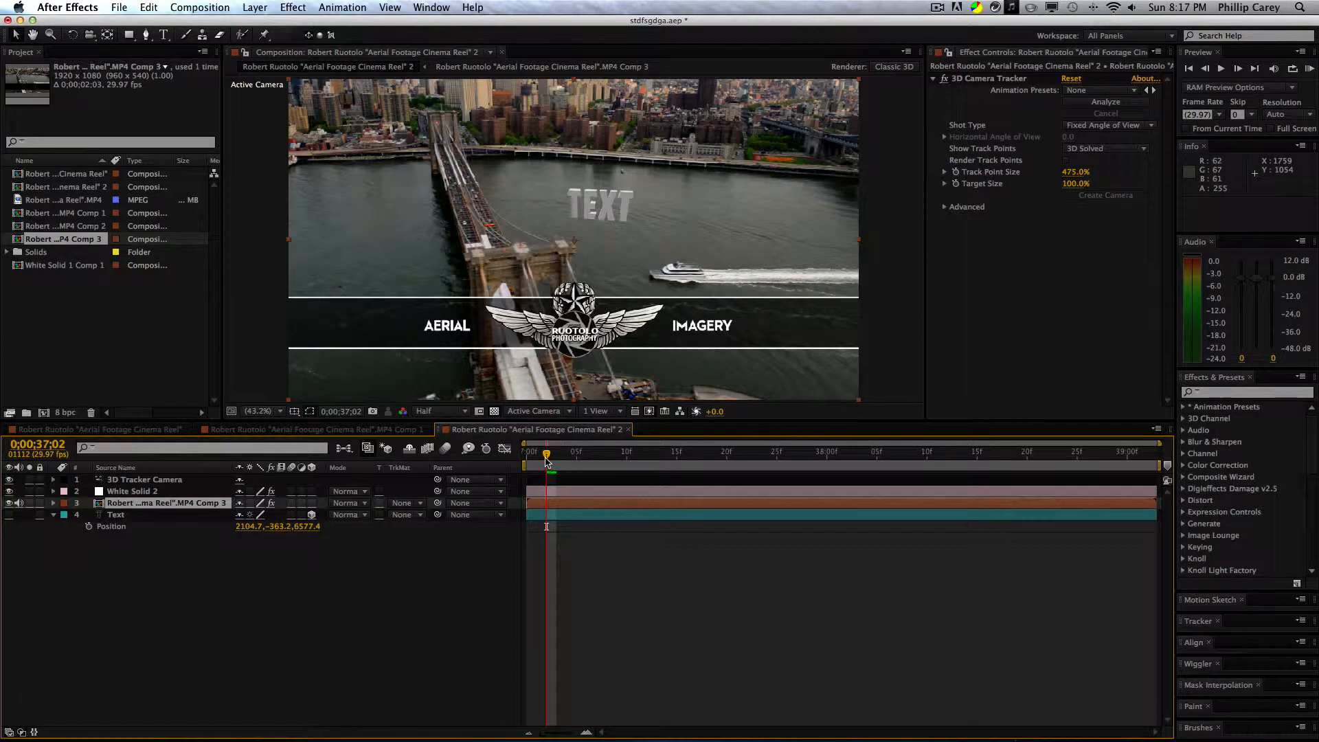
Step: Go back to the composition's first frame and duplicate the White Solid 2 layer holding the Element text
left_click_drag(547, 461, 526, 458)
left_click(114, 492)
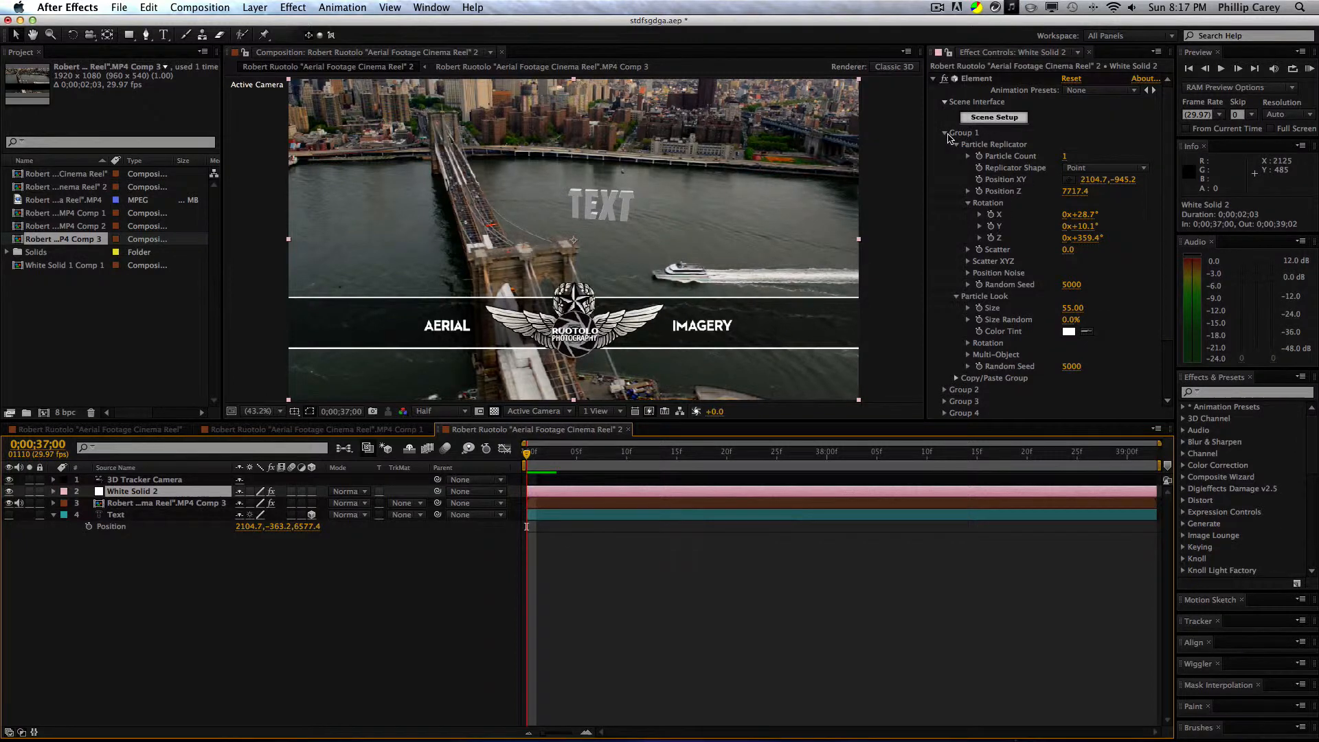
left_click(945, 134)
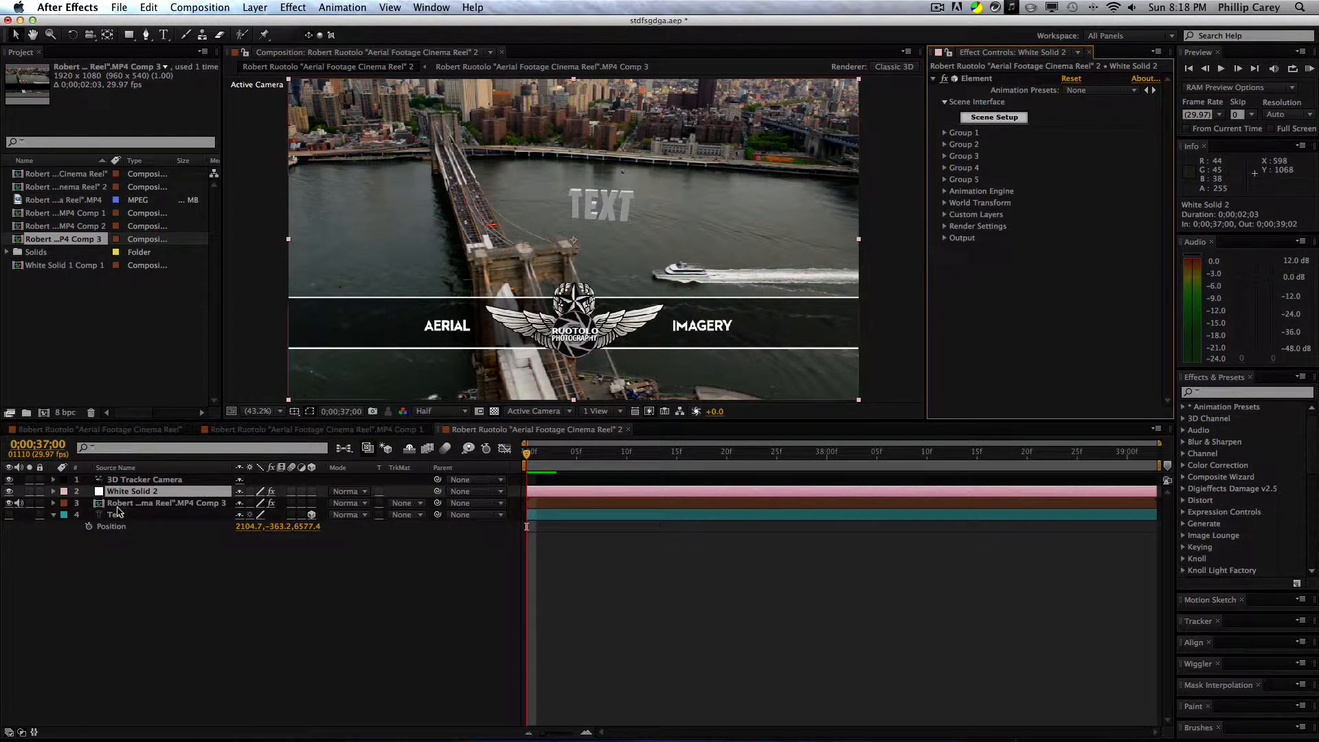
key("super+d")
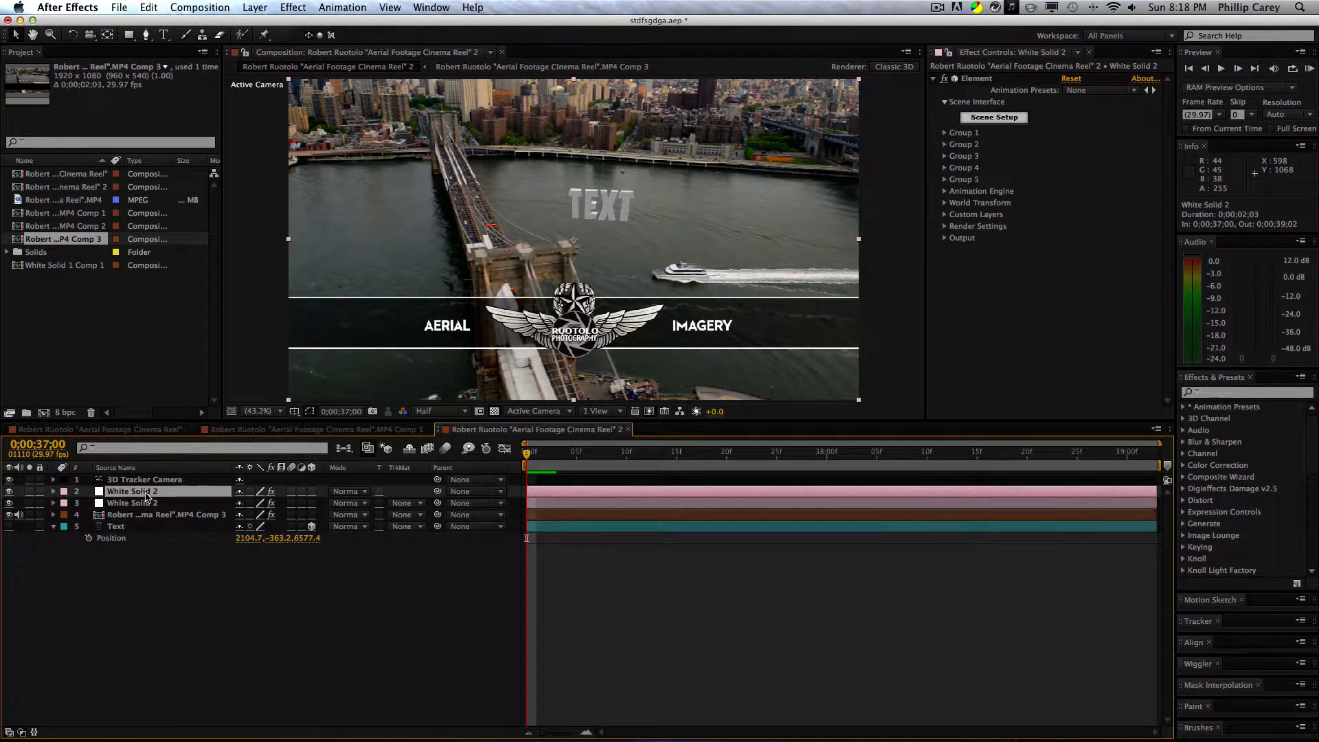
right_click(149, 494)
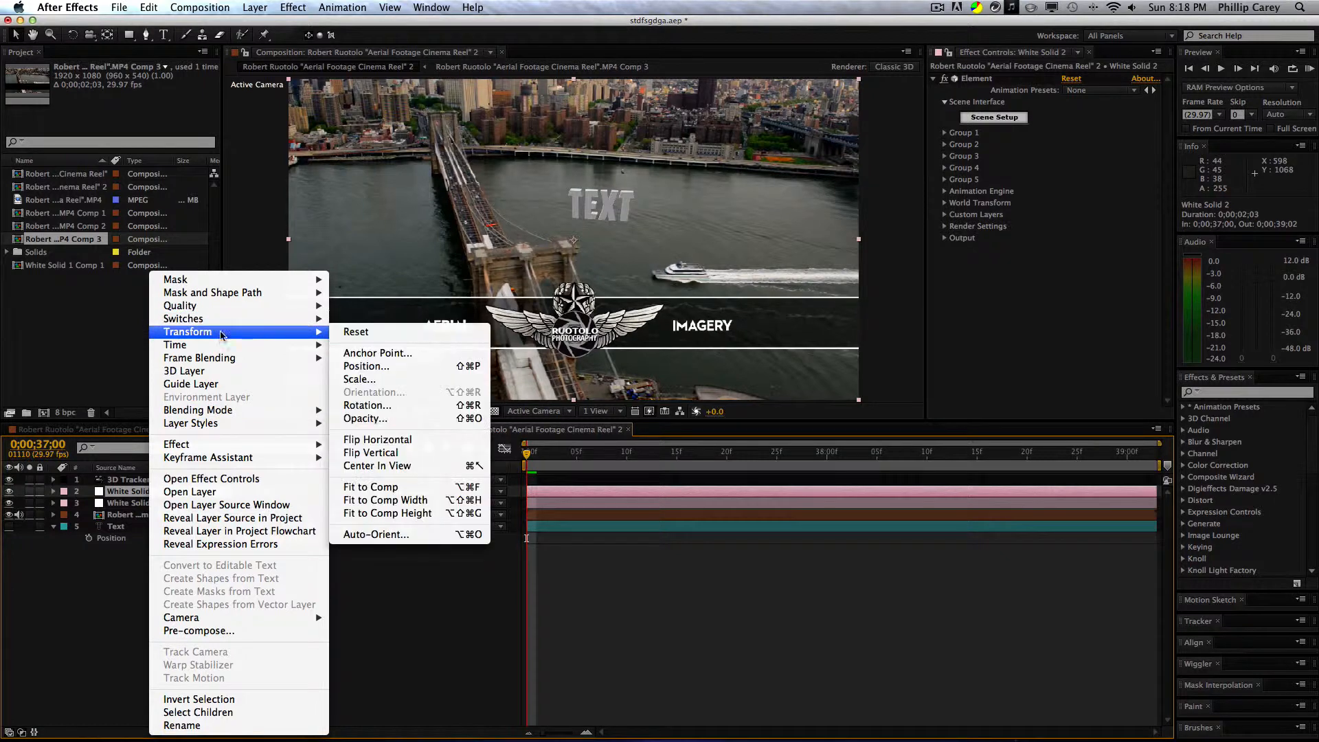
mouse_move(231, 284)
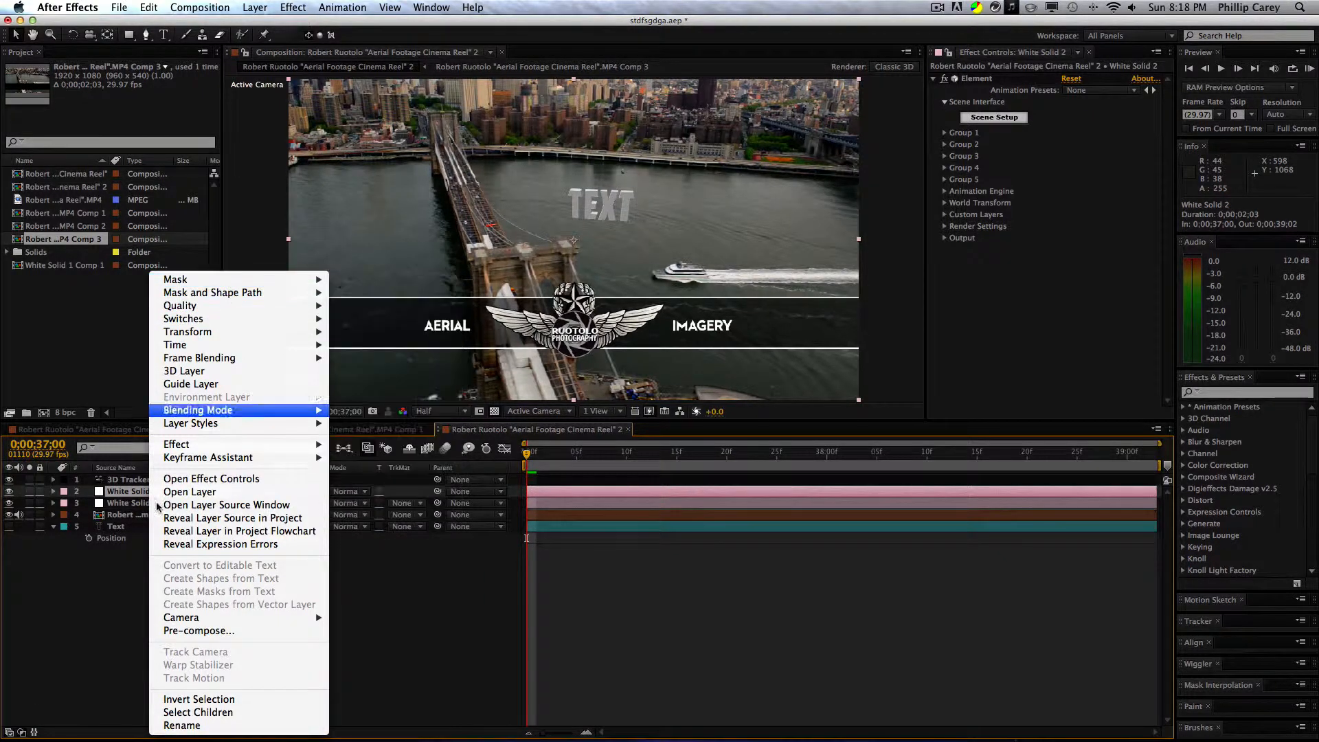
left_click(133, 609)
left_click(149, 503)
left_click(156, 491)
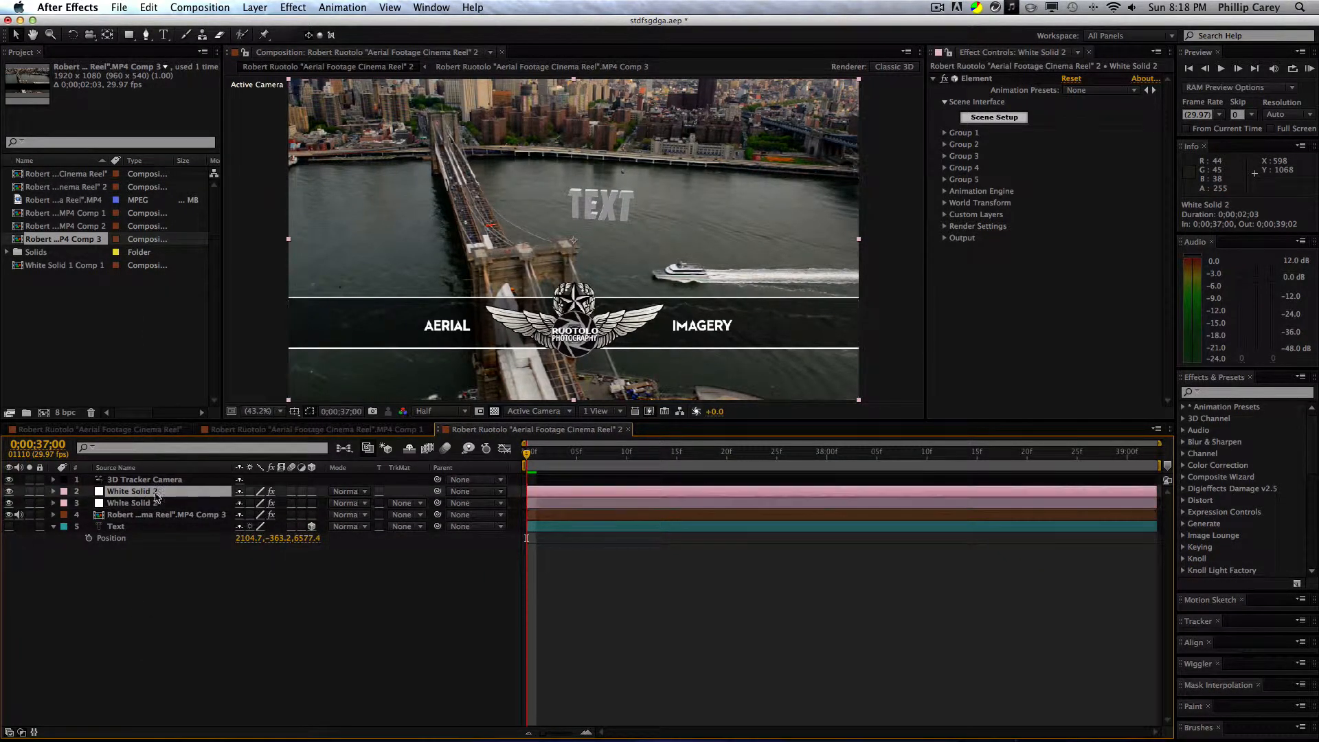
left_click(132, 559)
left_click(156, 505)
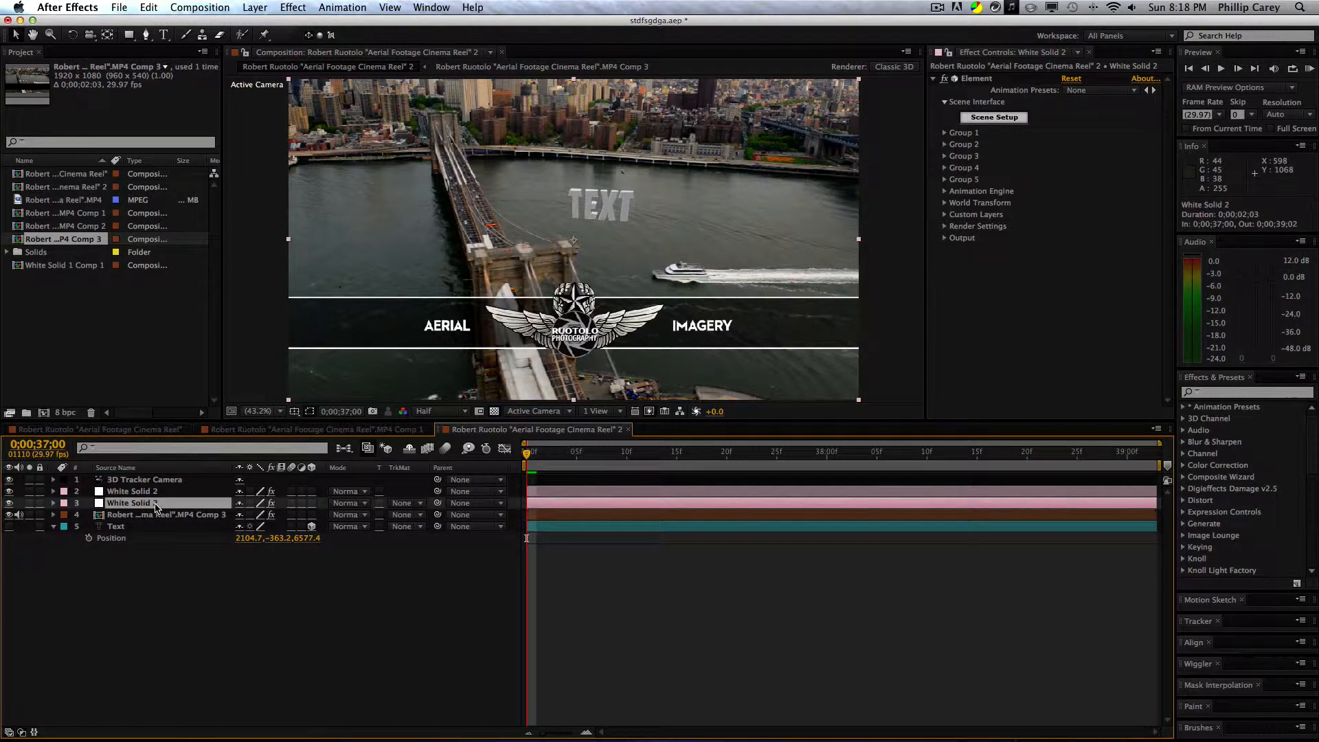
left_click(159, 492)
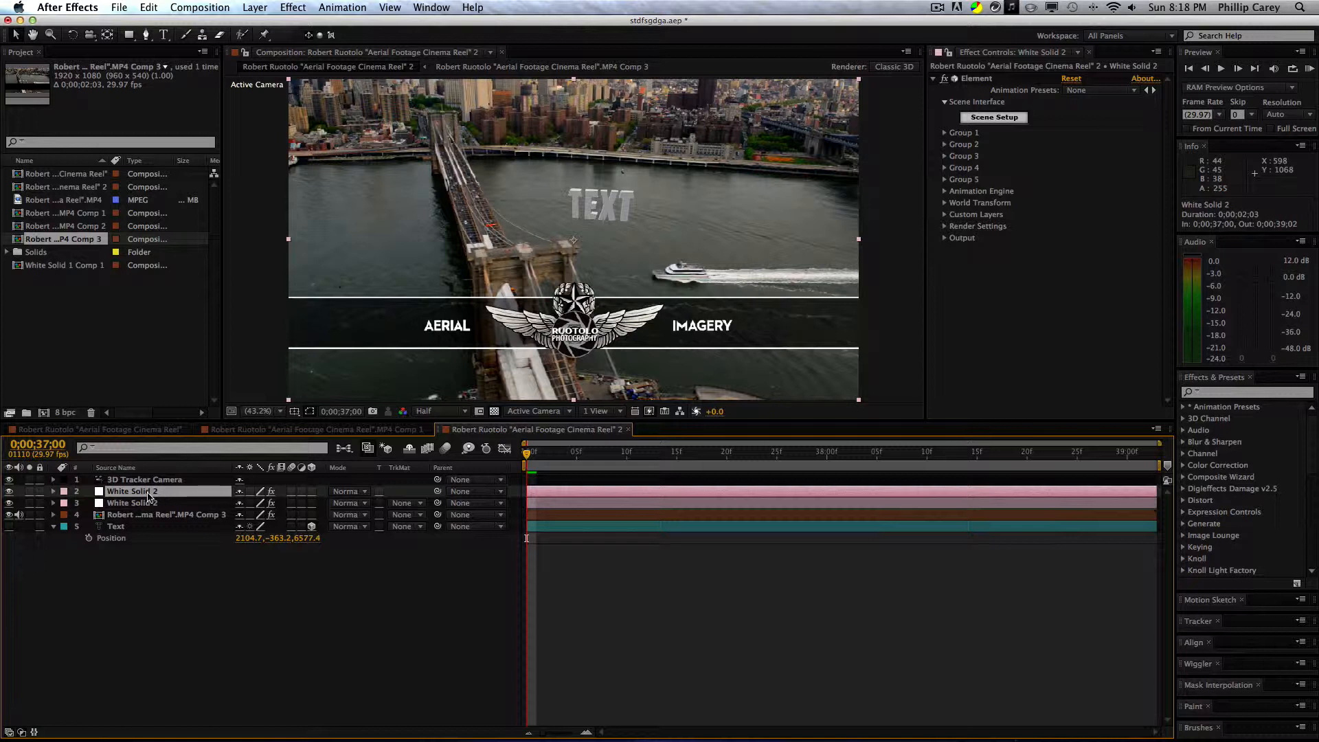
key("super+d")
key("super+z")
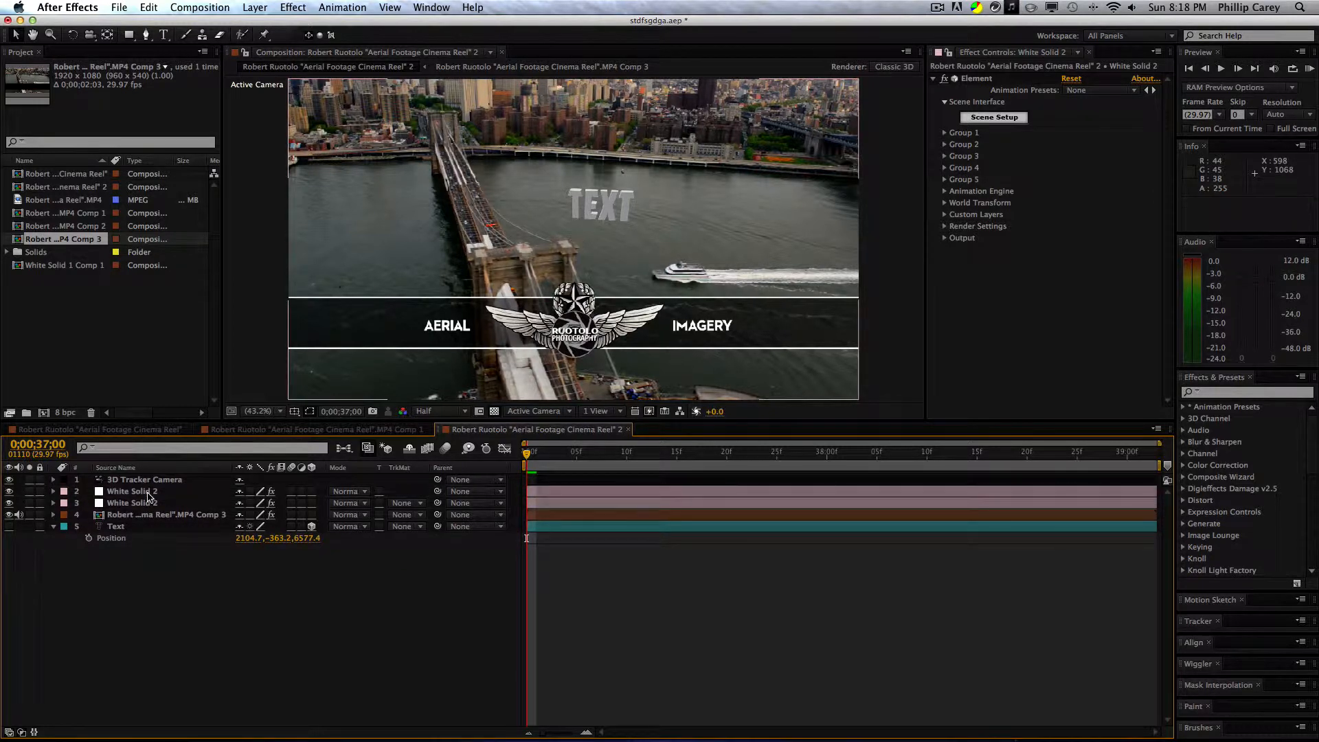
Step: Flip the upper White Solid 2's text by setting Group 1's rotation to 212.7° in X and -4.9° in Y
left_click(148, 494)
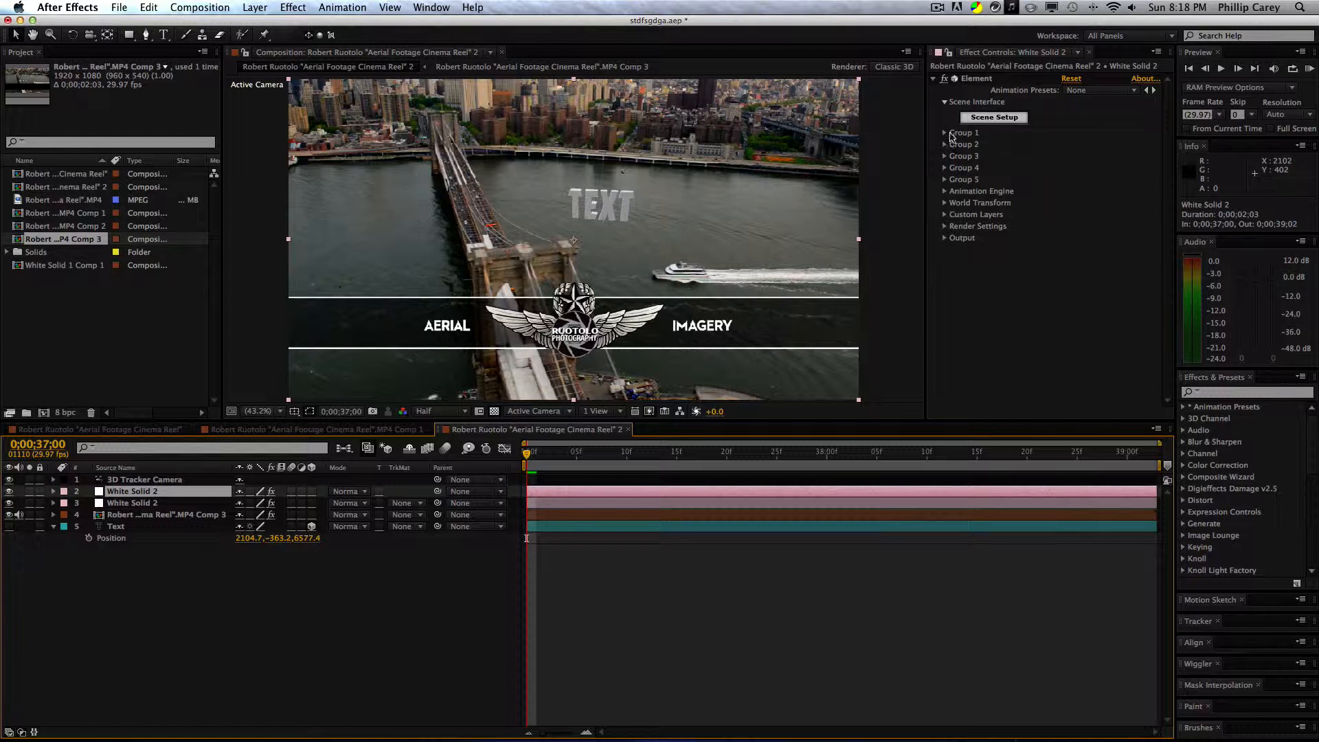
left_click(945, 132)
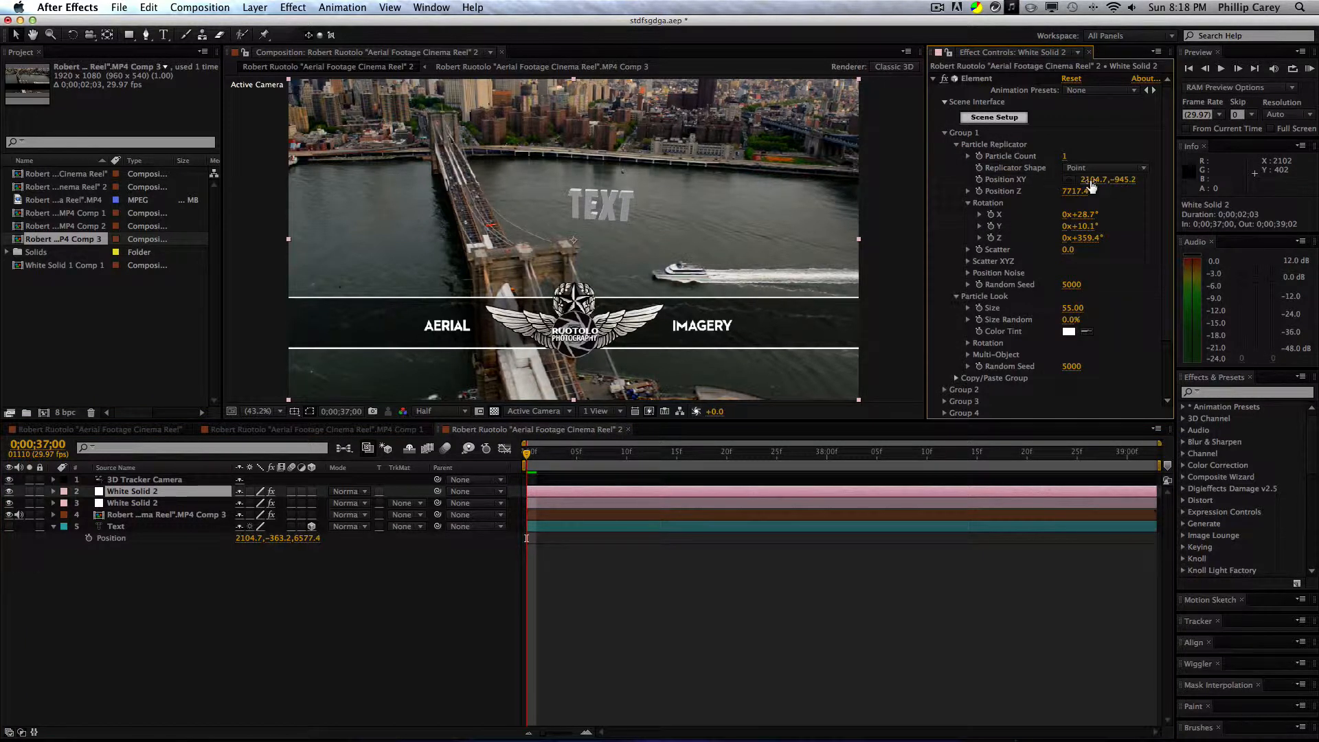
left_click_drag(1092, 184, 1155, 180)
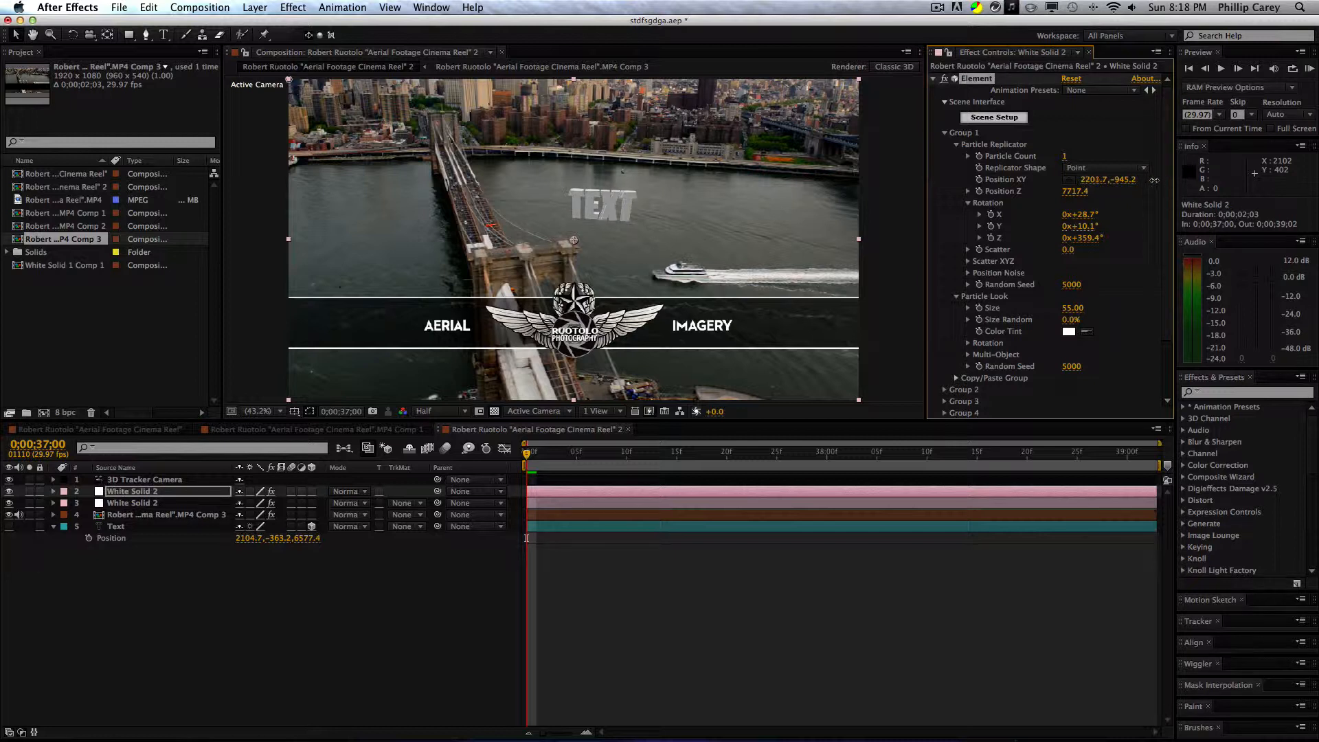
key("super+z")
left_click_drag(1079, 214, 1208, 202)
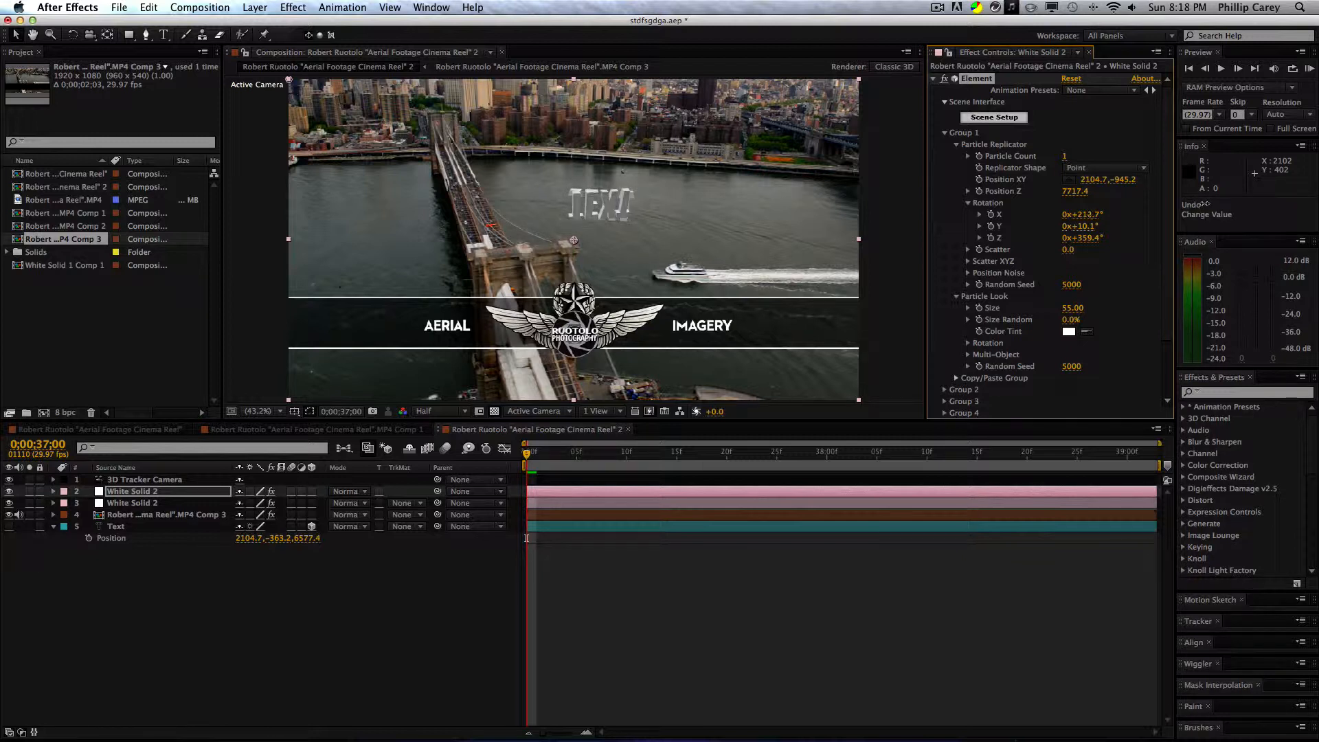
left_click_drag(1088, 229, 1078, 227)
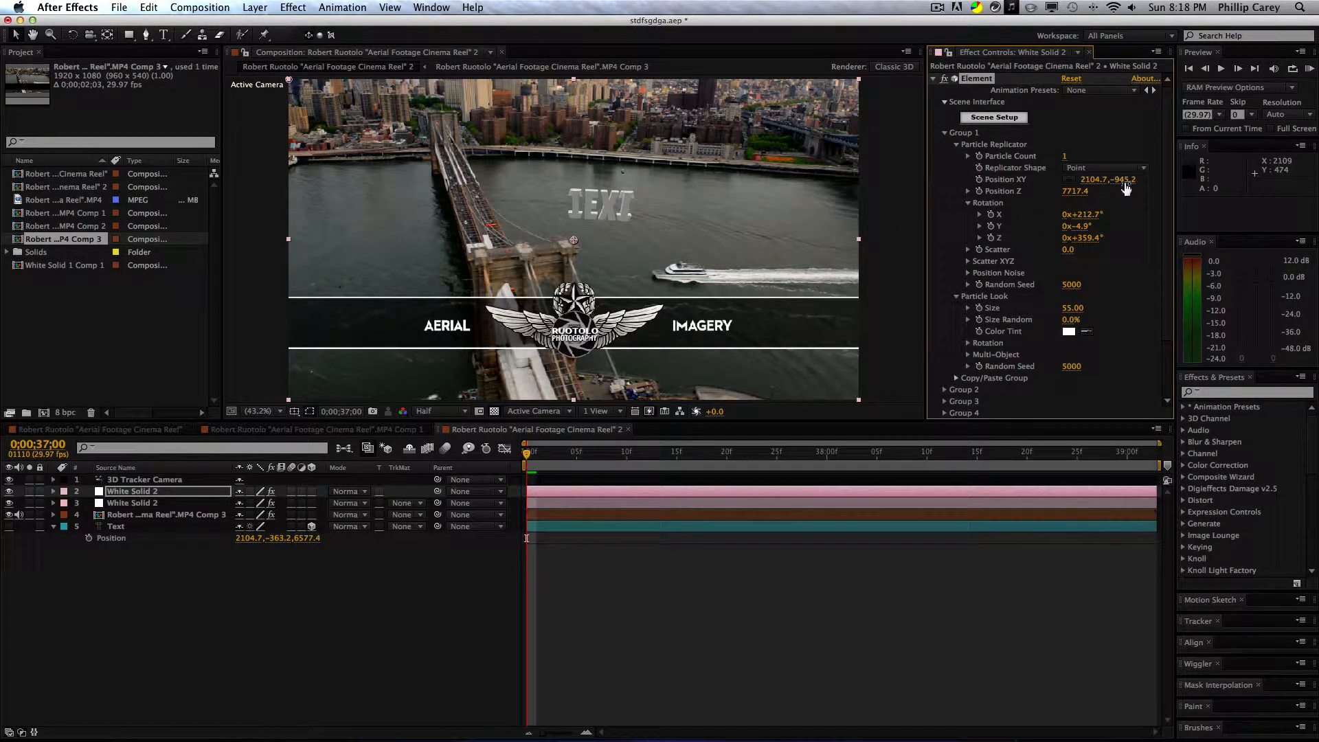
Step: Place the flipped text beneath the original with Group 1's position at 2064.7, 560.8 and Z 8357.4, and check its motion over several frames
mouse_move(1117, 179)
left_mouse_down()
mouse_move(1182, 179)
mouse_move(1073, 184)
left_mouse_up()
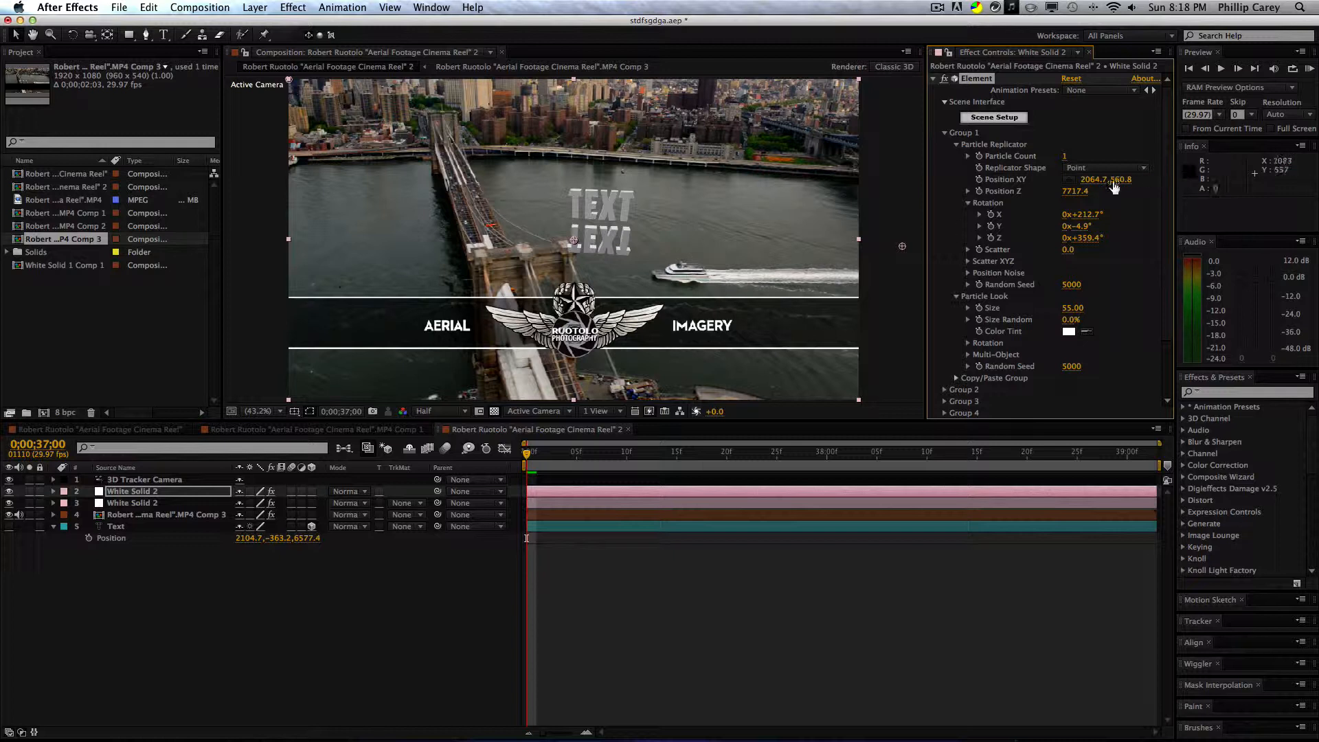
left_click_drag(1072, 192, 1118, 192)
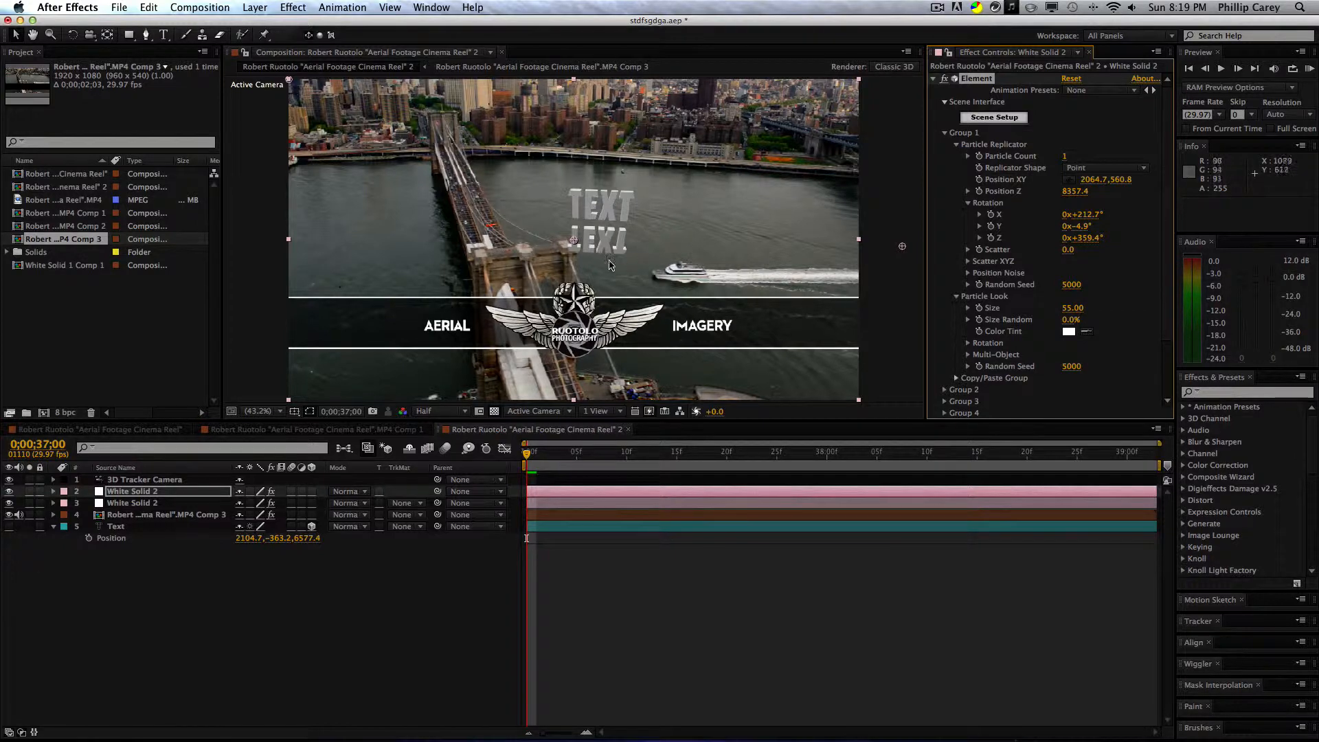
left_click_drag(530, 454, 577, 502)
left_click(453, 578)
Step: Set the upper White Solid 2 layer's opacity to 50% and check the reflection's motion up to 0;00;38;04
left_click(117, 492)
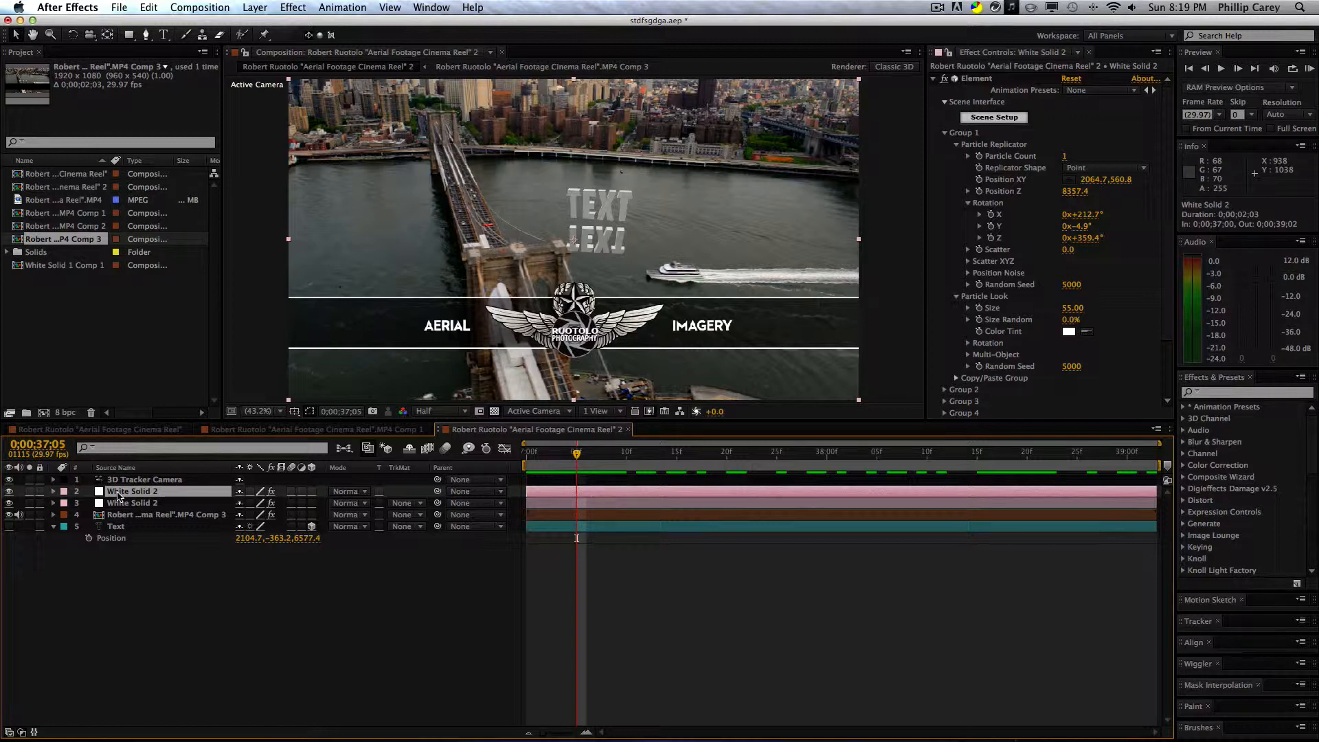
key("t")
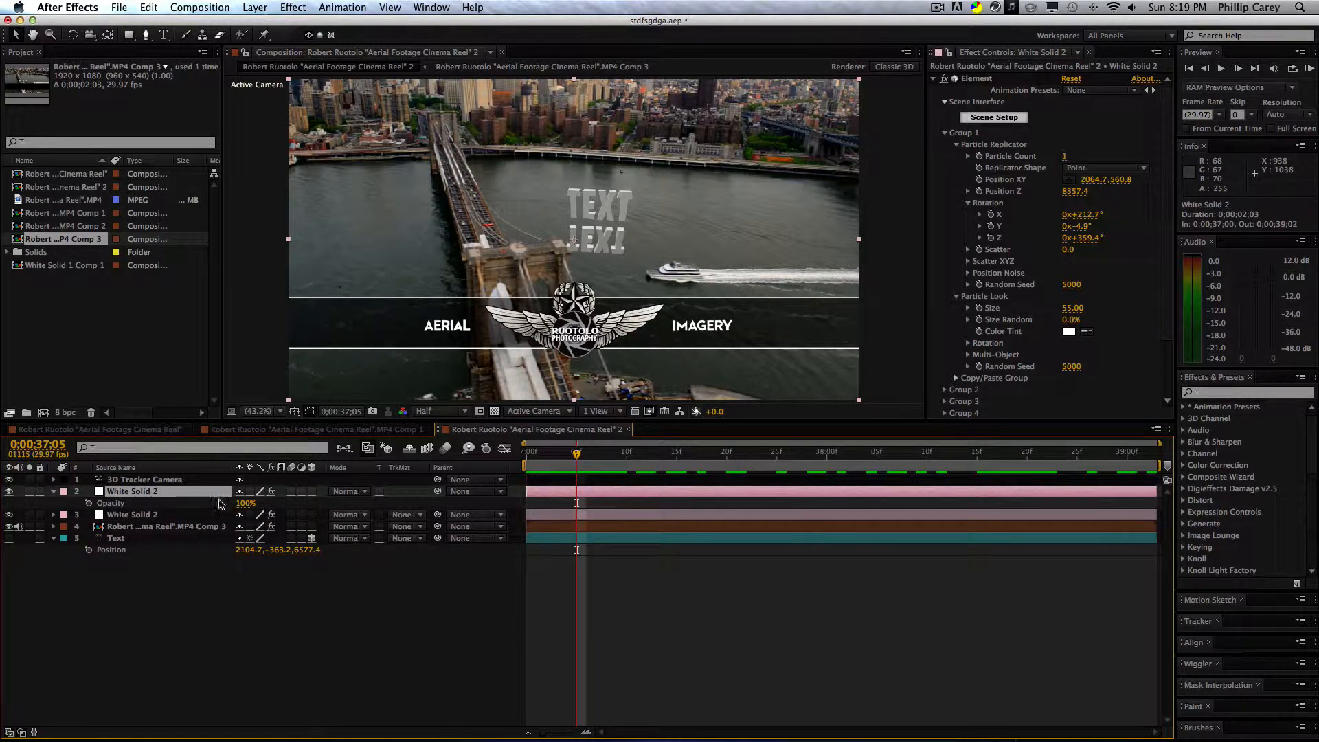
left_click(242, 503)
type("50")
left_click(293, 577)
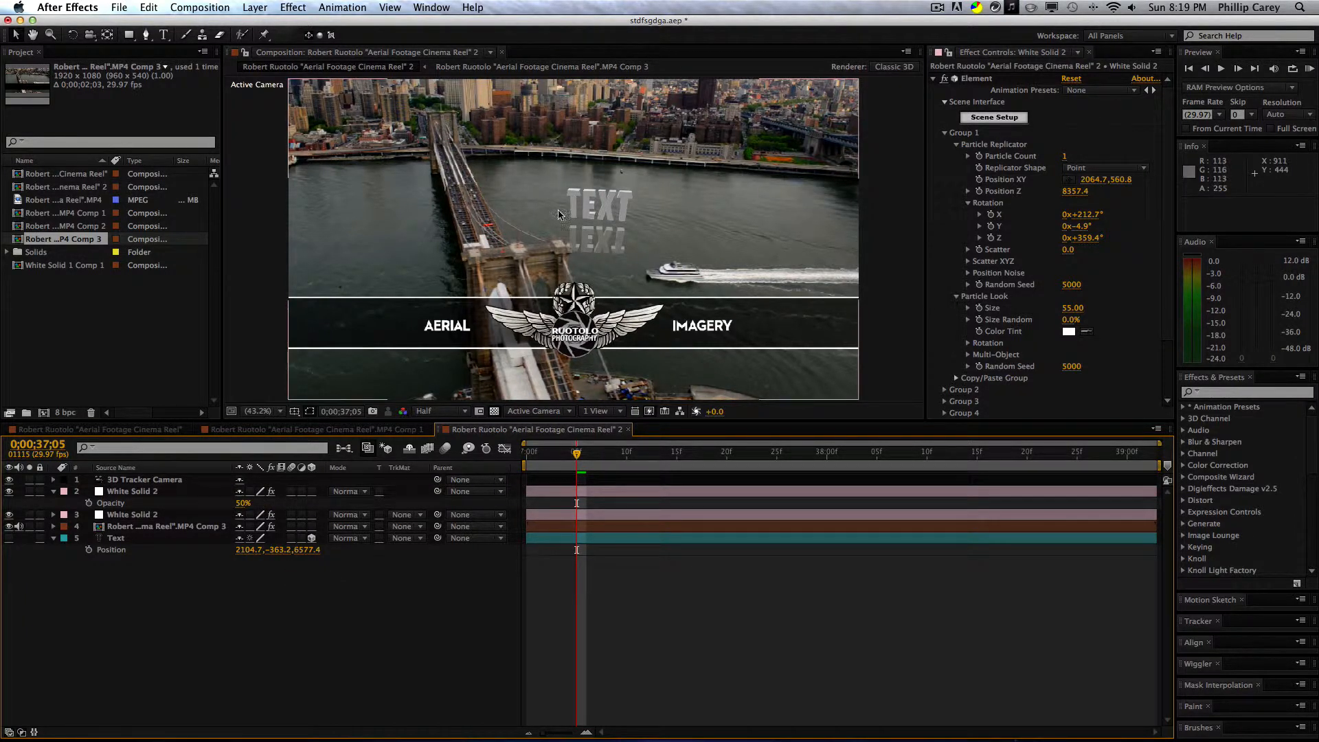
left_click(128, 491)
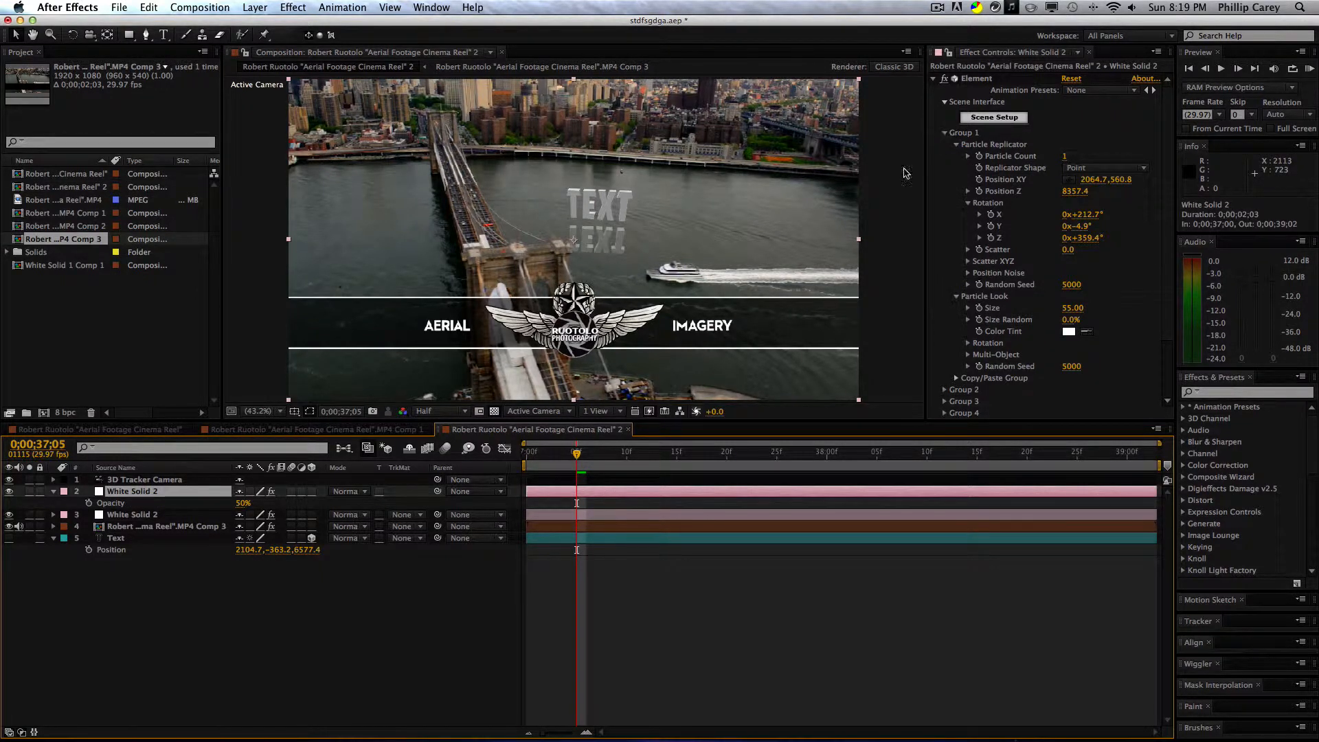
left_click(385, 638)
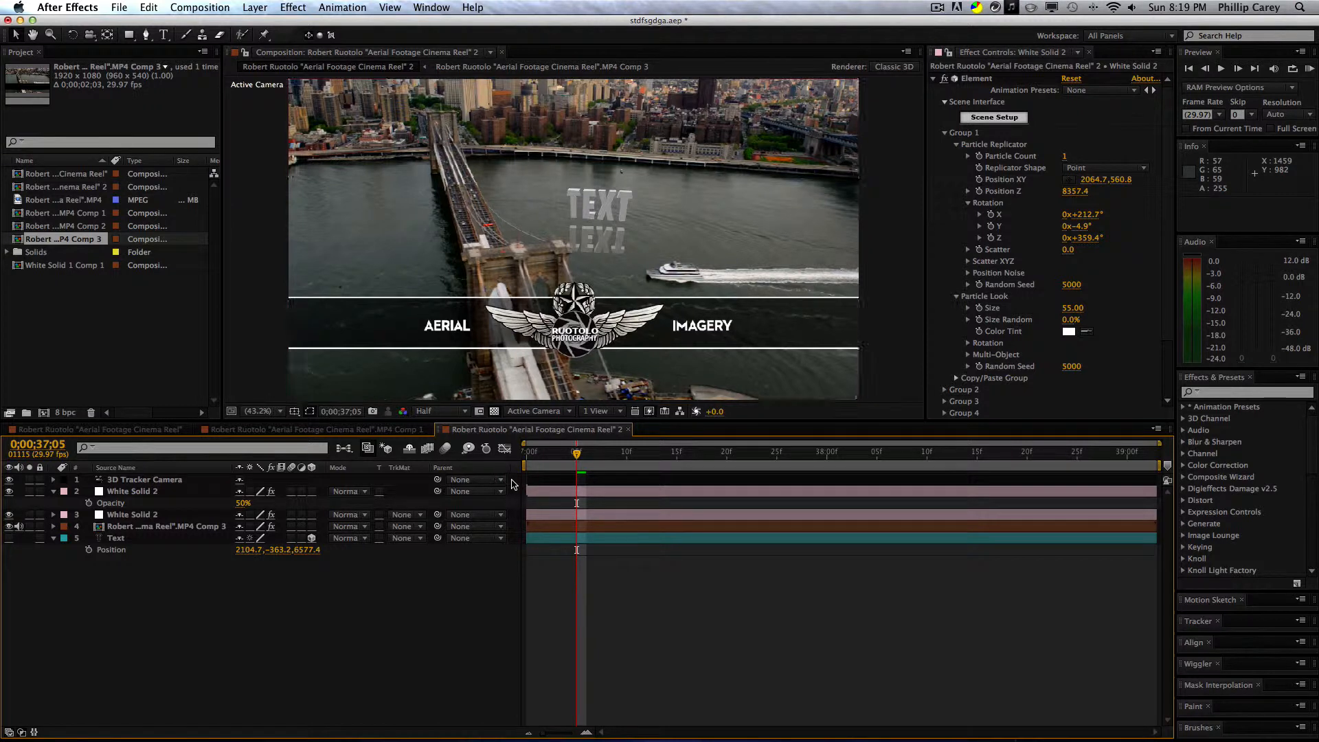
left_click_drag(621, 454, 864, 456)
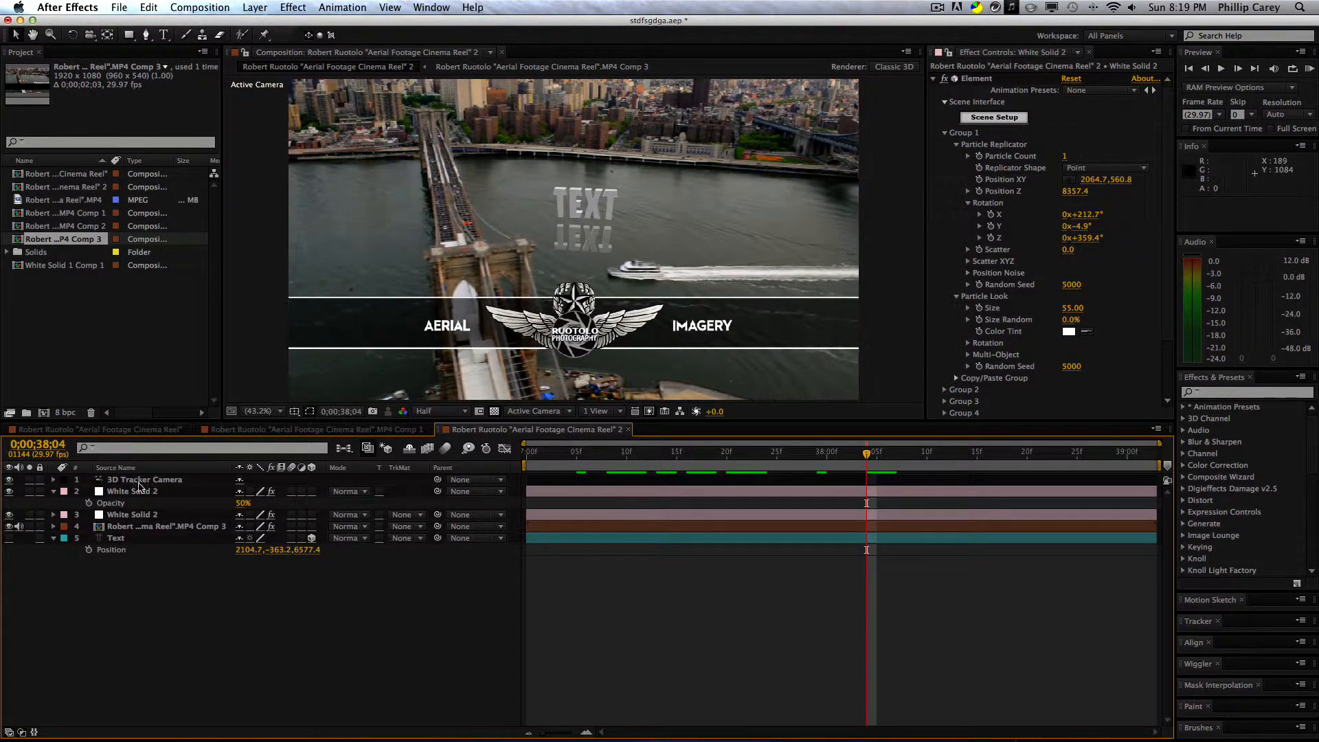
Step: Pre-compose the upper White Solid 2 layer as White Solid 2 Comp 1, moving all attributes into the new composition
left_click(120, 491)
left_click(53, 491)
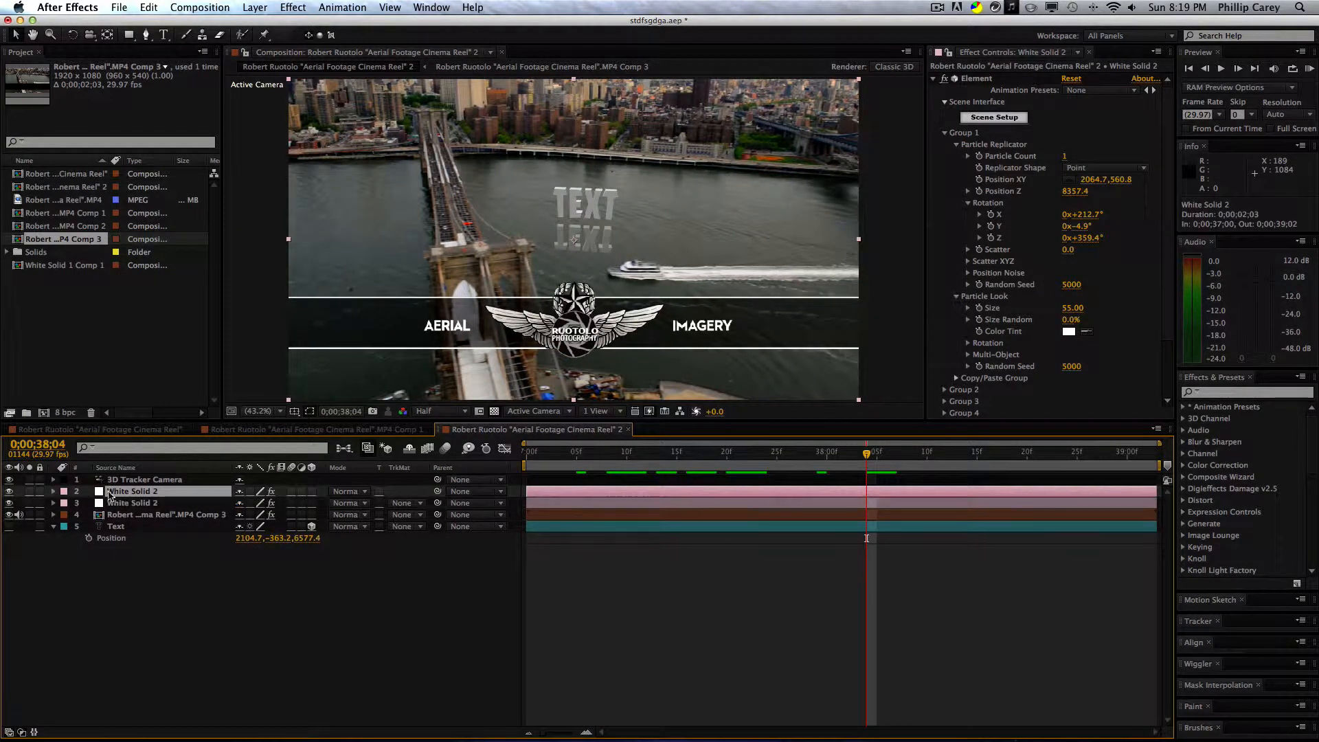
right_click(113, 493)
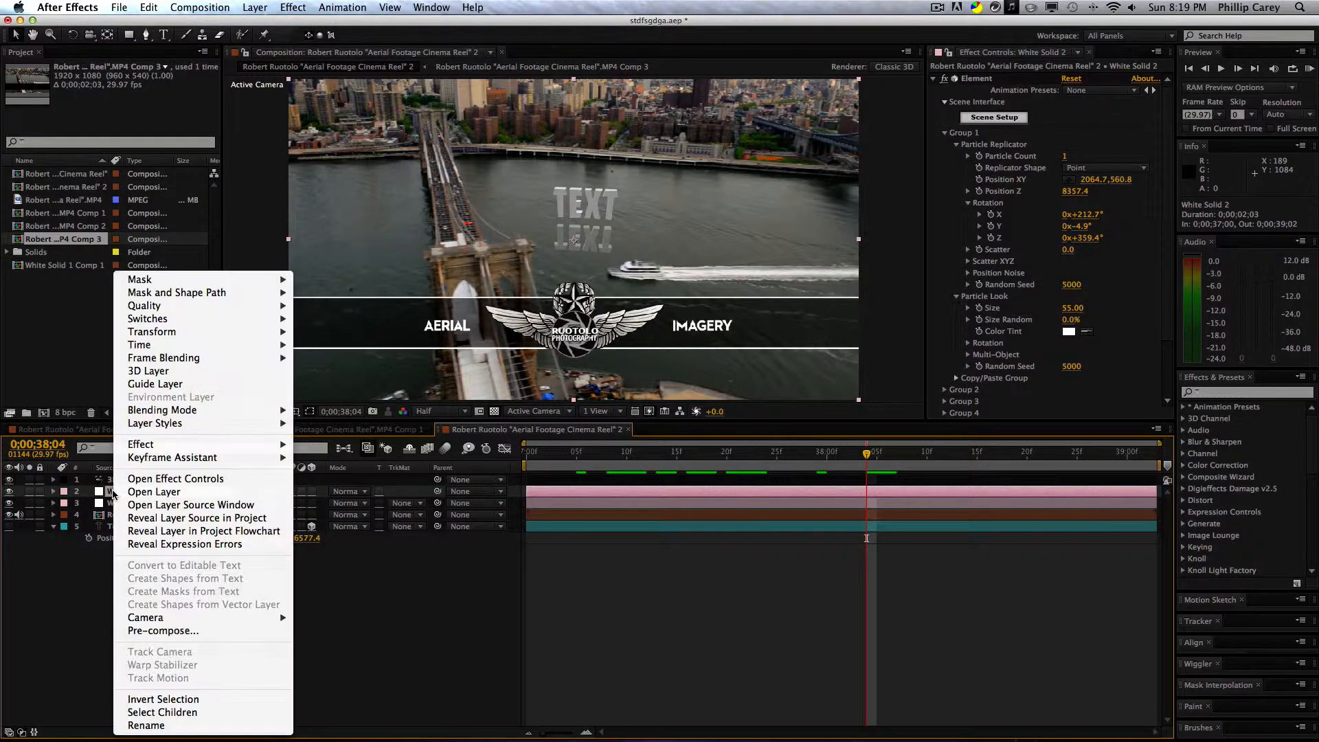
left_click(184, 631)
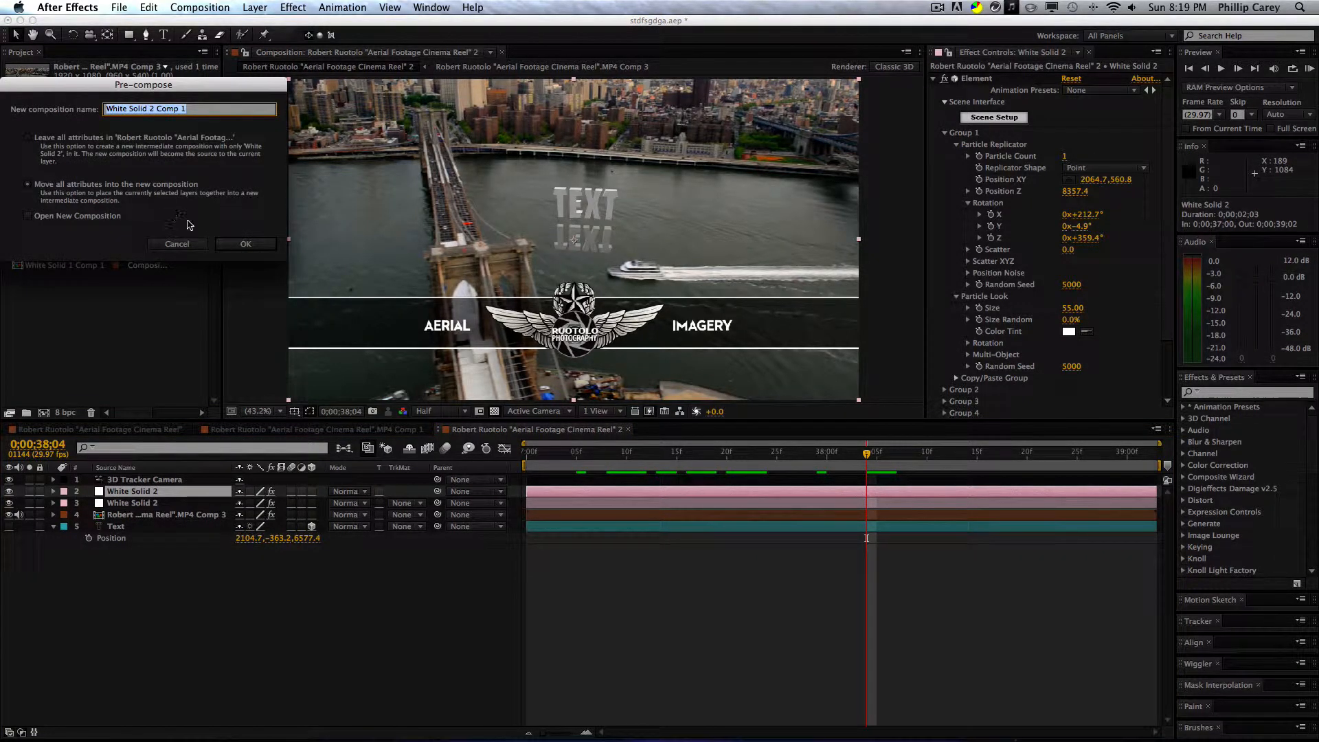
left_click(220, 244)
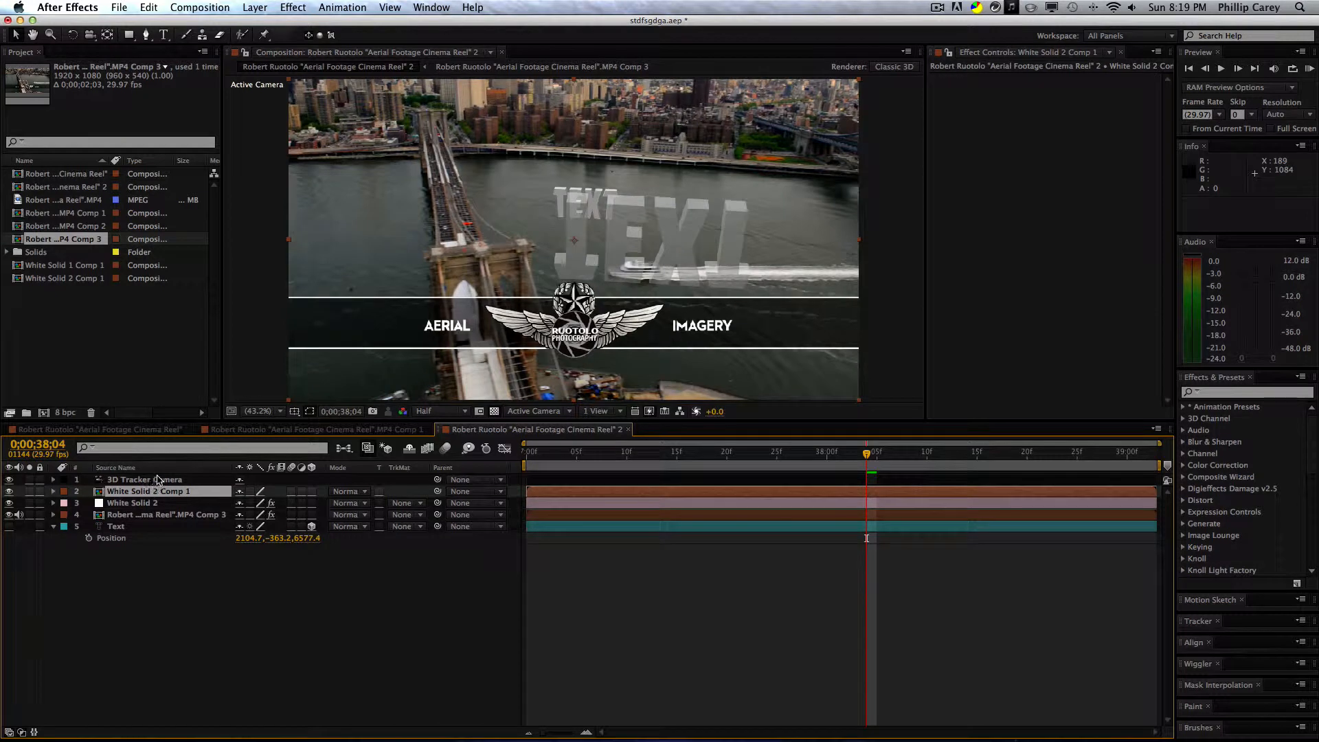
Step: Move the 3D Tracker Camera below White Solid 2, paste a copy of it into White Solid 2 Comp 1, and return to the main composition
left_click(120, 480)
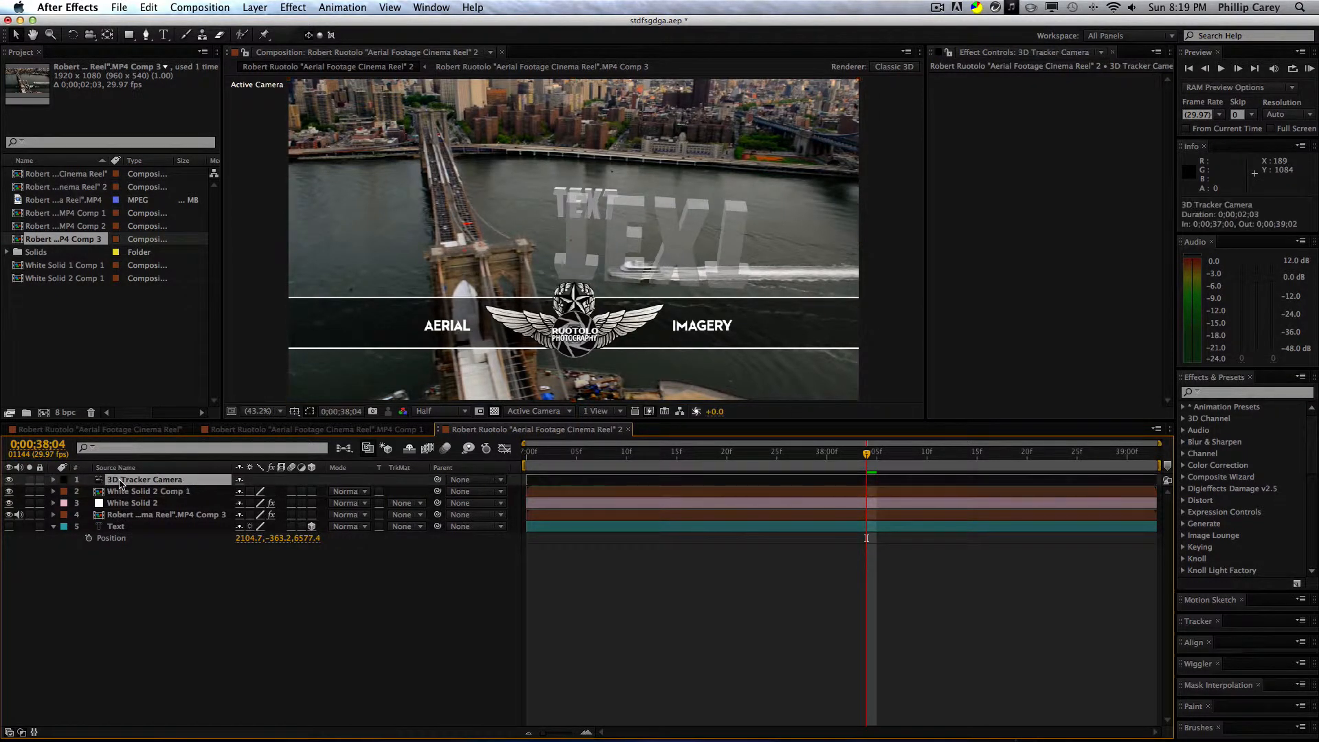
left_click_drag(135, 483, 156, 512)
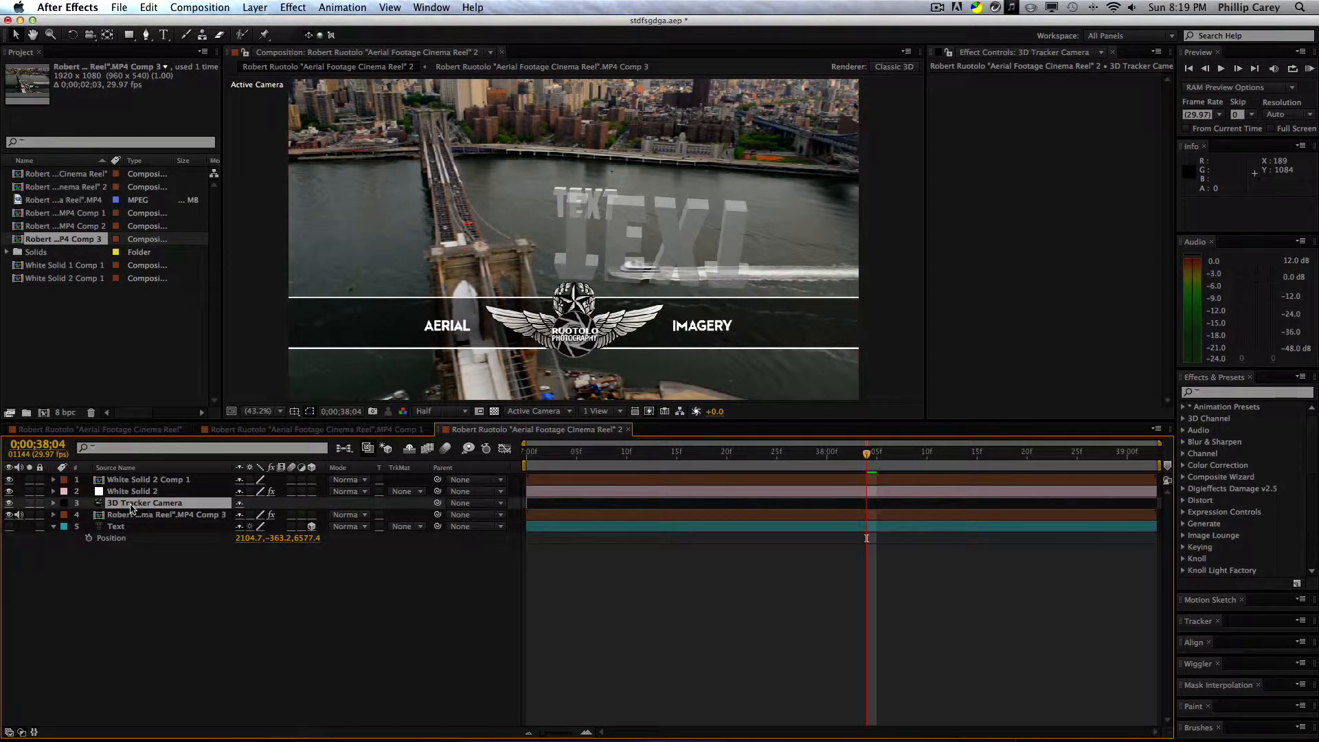
key("super+c")
left_click(147, 491)
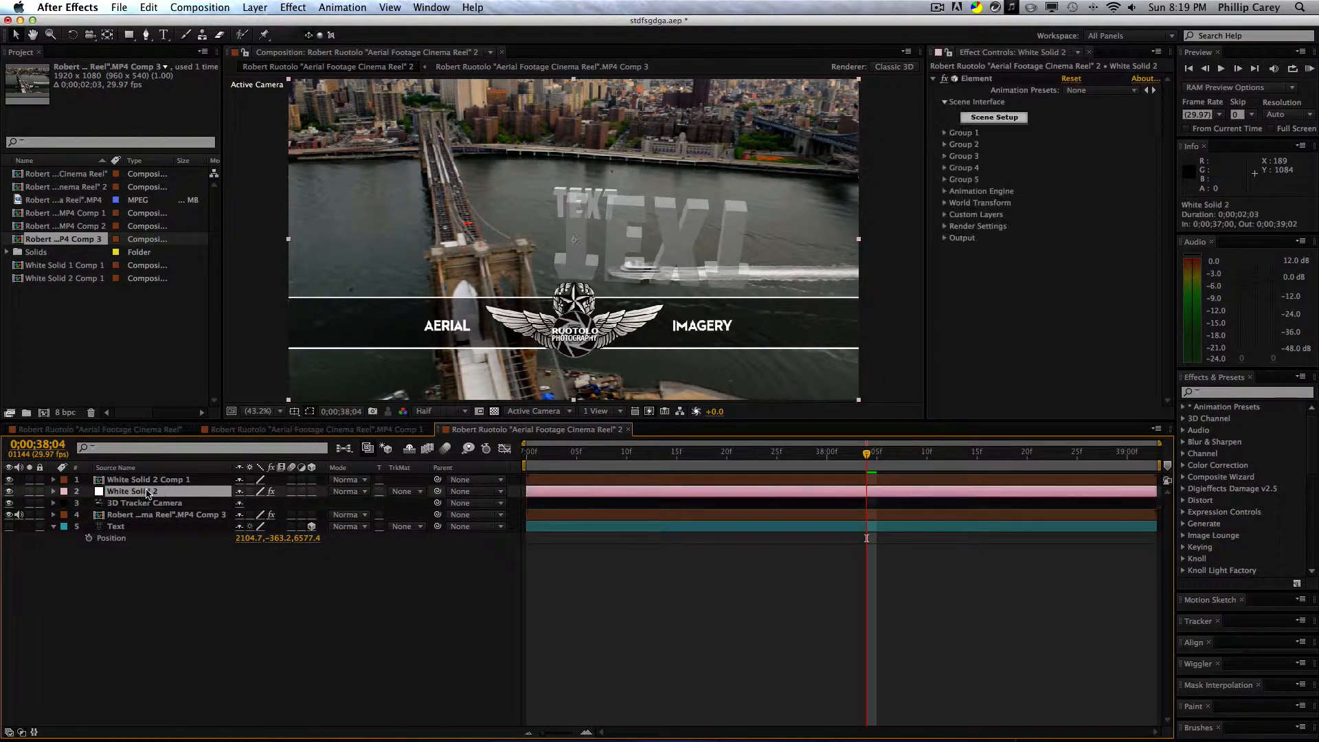
double_click(148, 480)
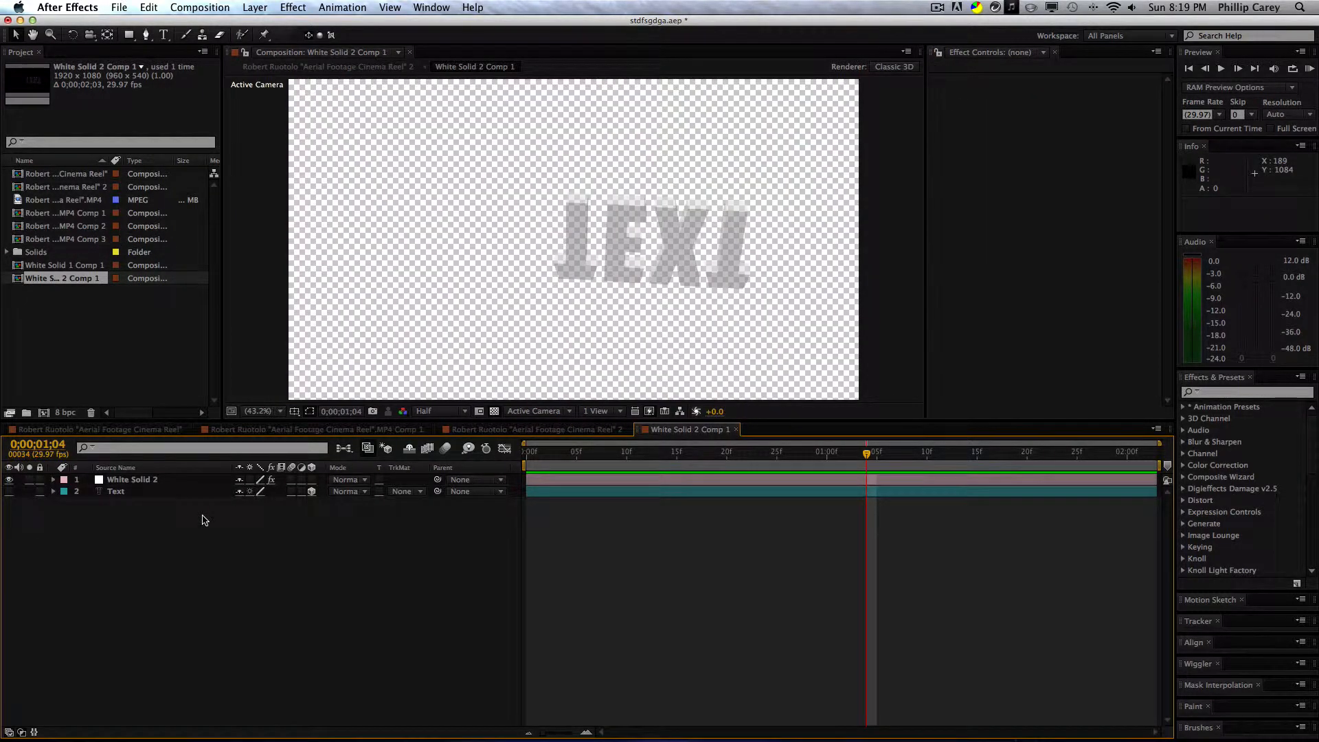
key("super+v")
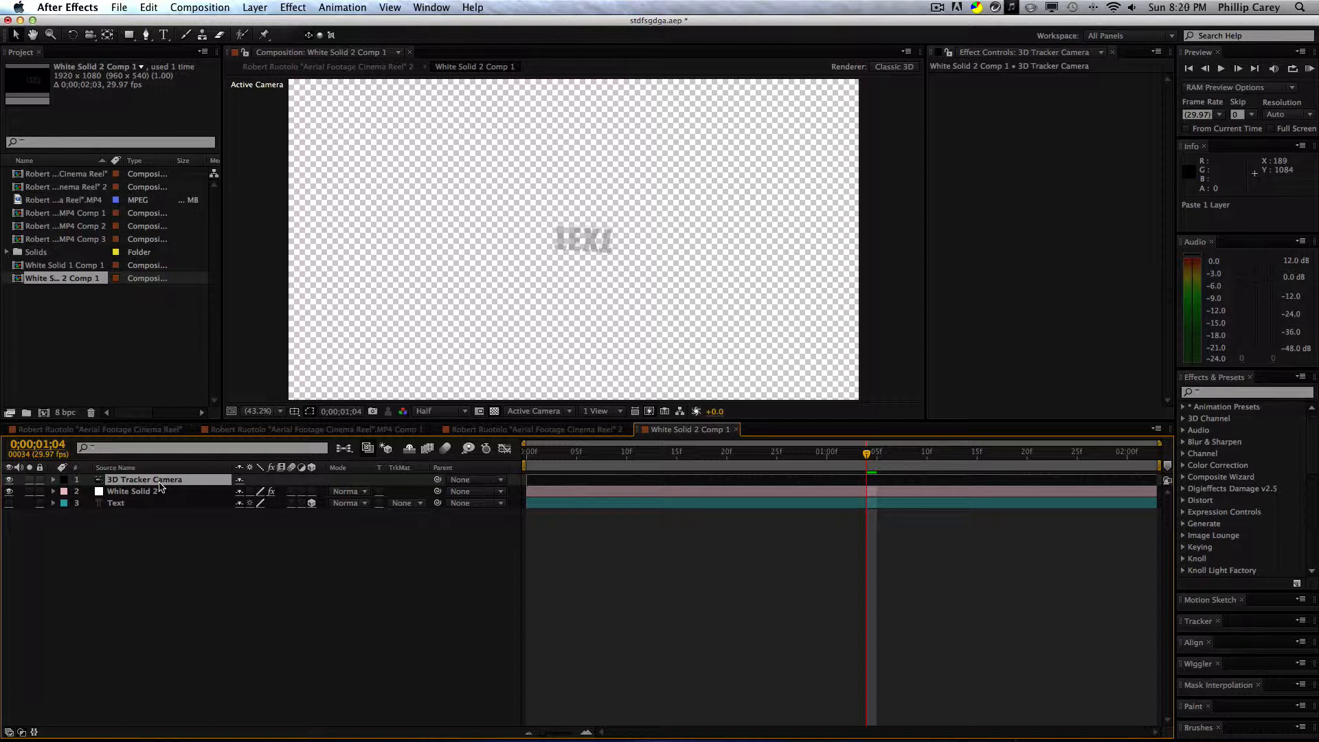
left_click(737, 430)
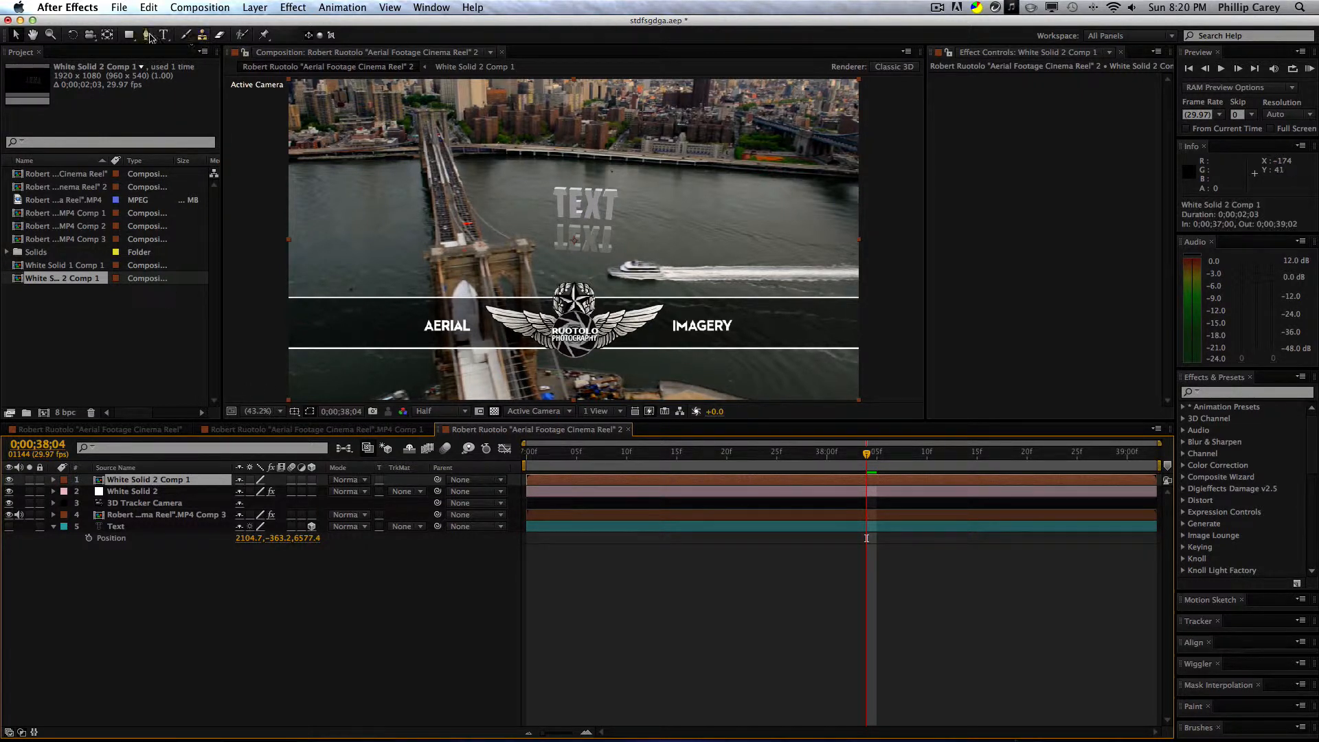
Step: Draw a closed four-point Pen mask on White Solid 2 Comp 1 around the lower part of the reflected text
left_click(146, 34)
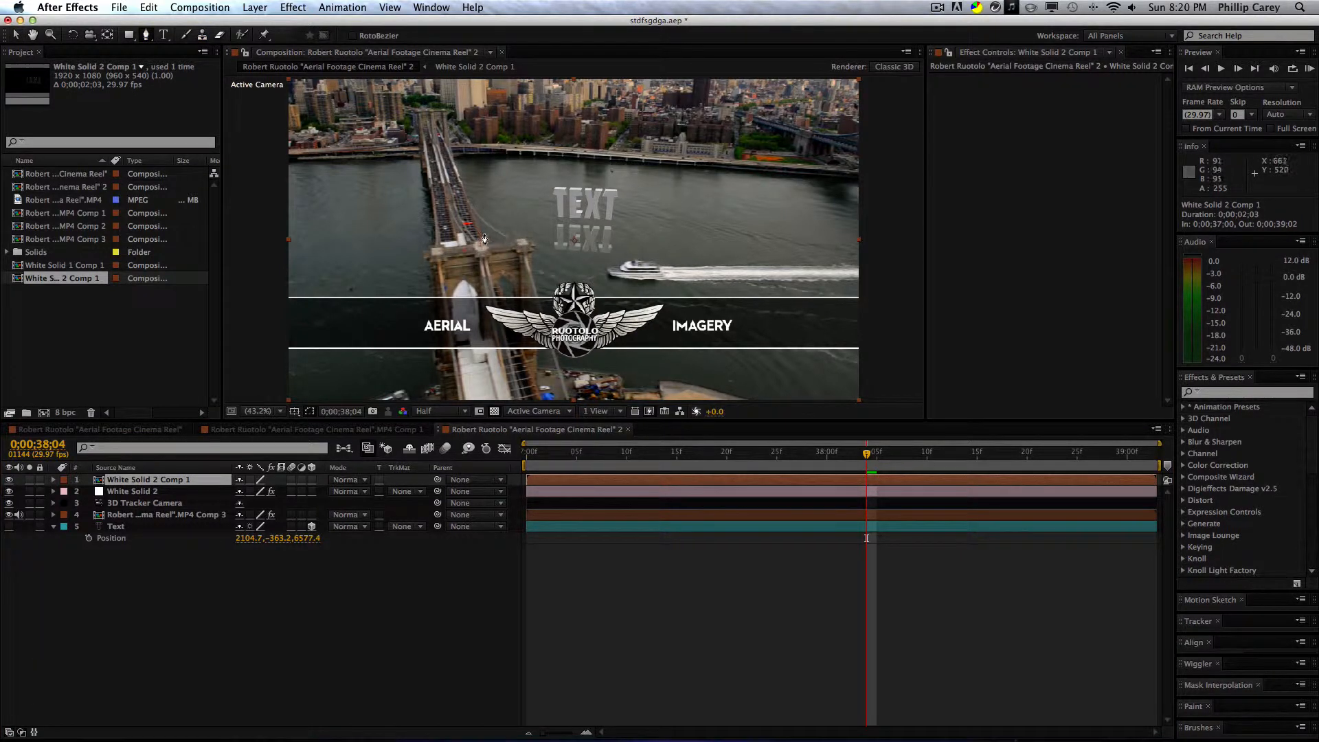
left_click(483, 233)
left_click(719, 244)
left_click(691, 316)
left_click(496, 275)
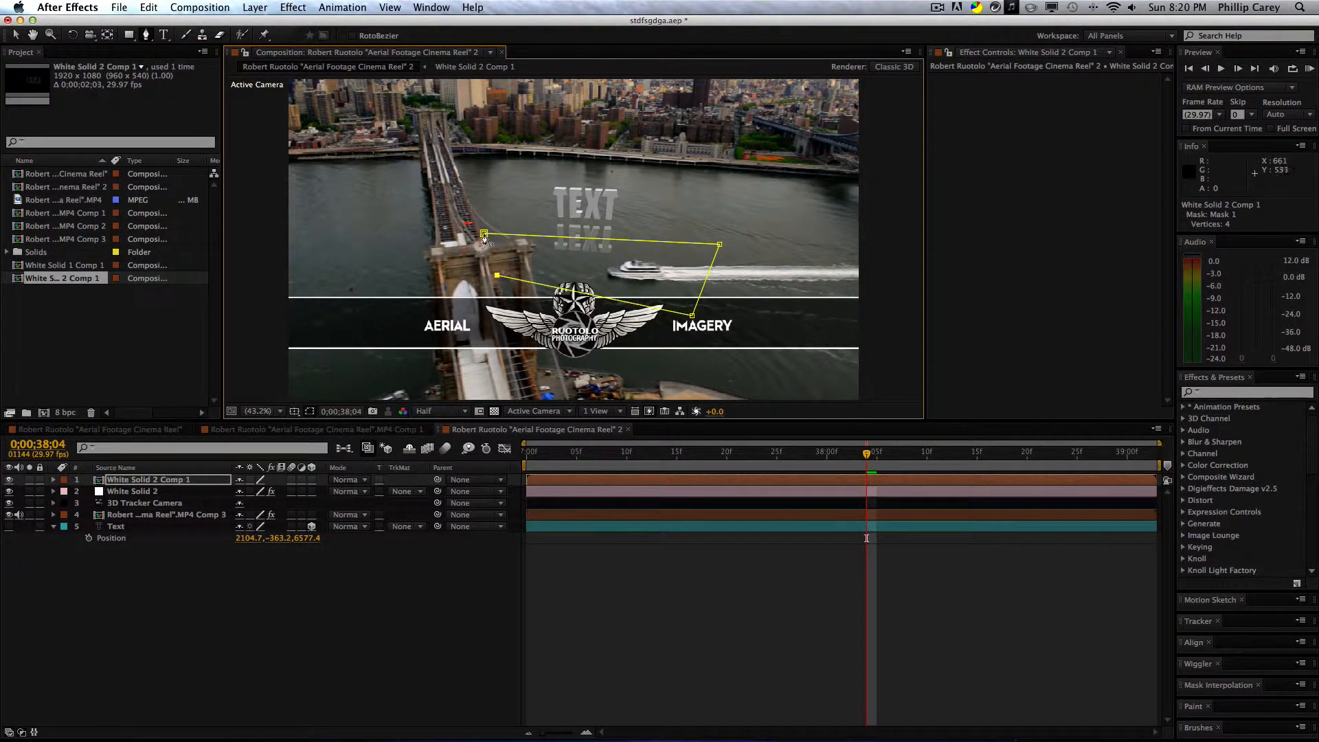
left_click(483, 234)
left_click(15, 34)
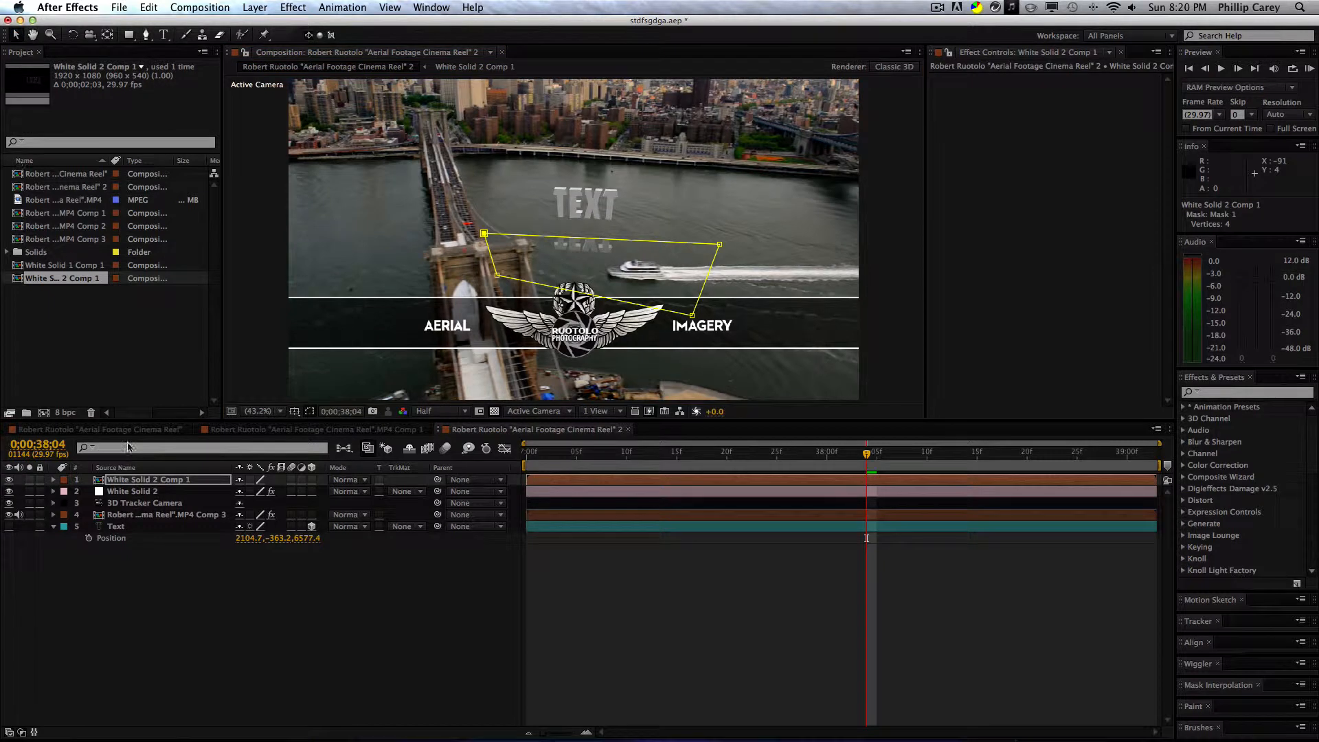
Step: Set Mask 1 on White Solid 2 Comp 1 to a 10-pixel feather and Subtract mode
key("m")
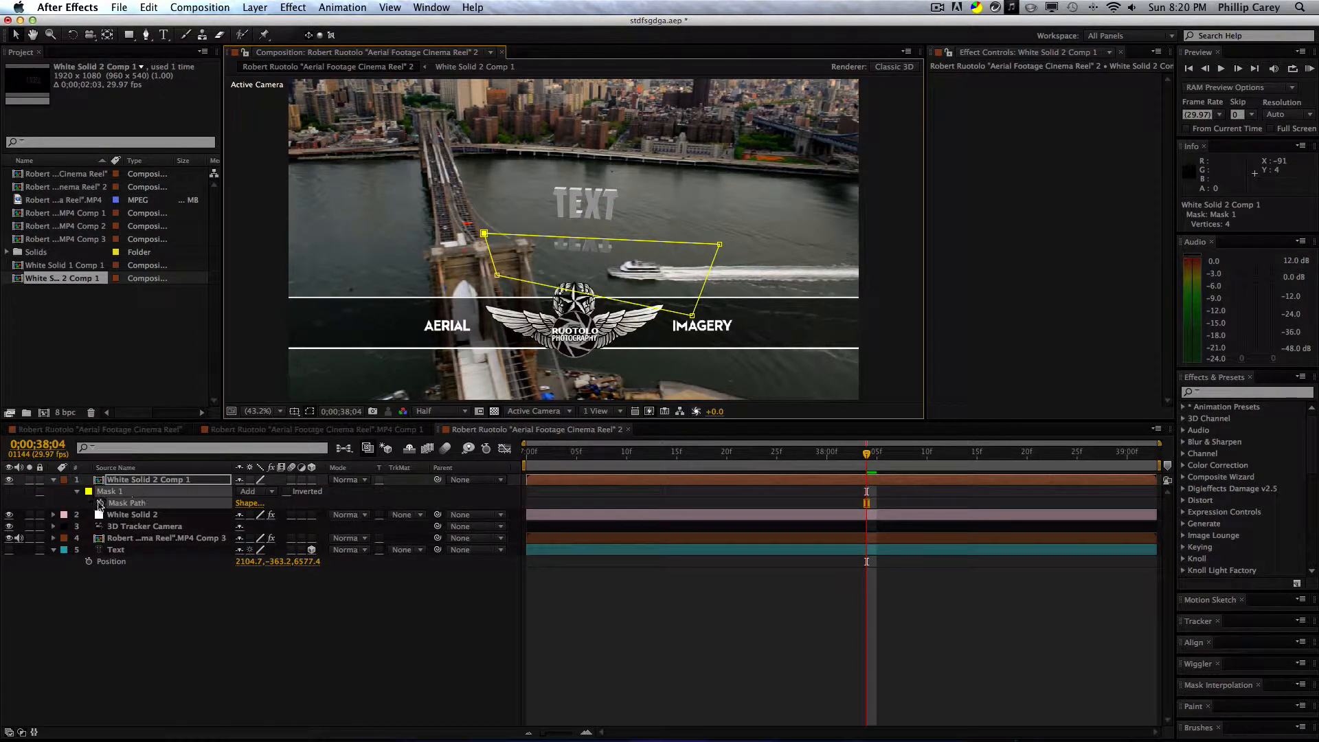
left_click(77, 491)
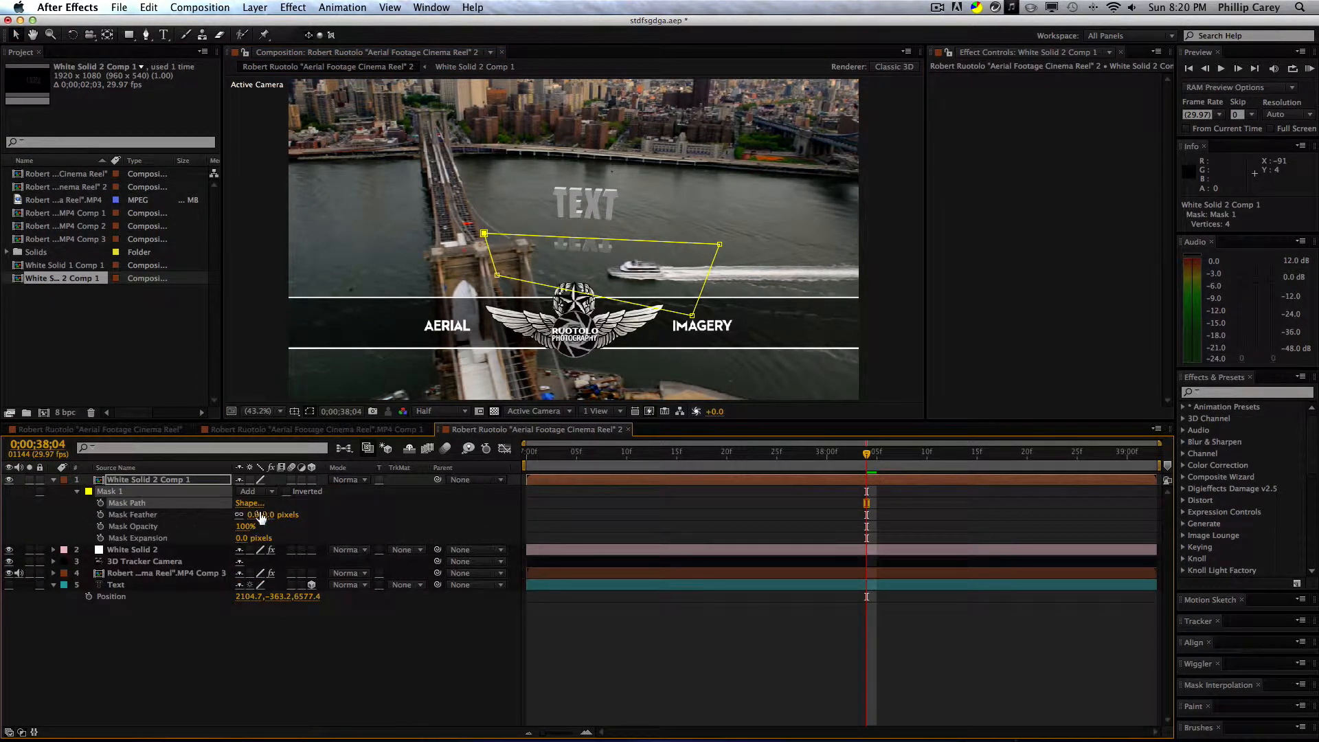
left_click(268, 515)
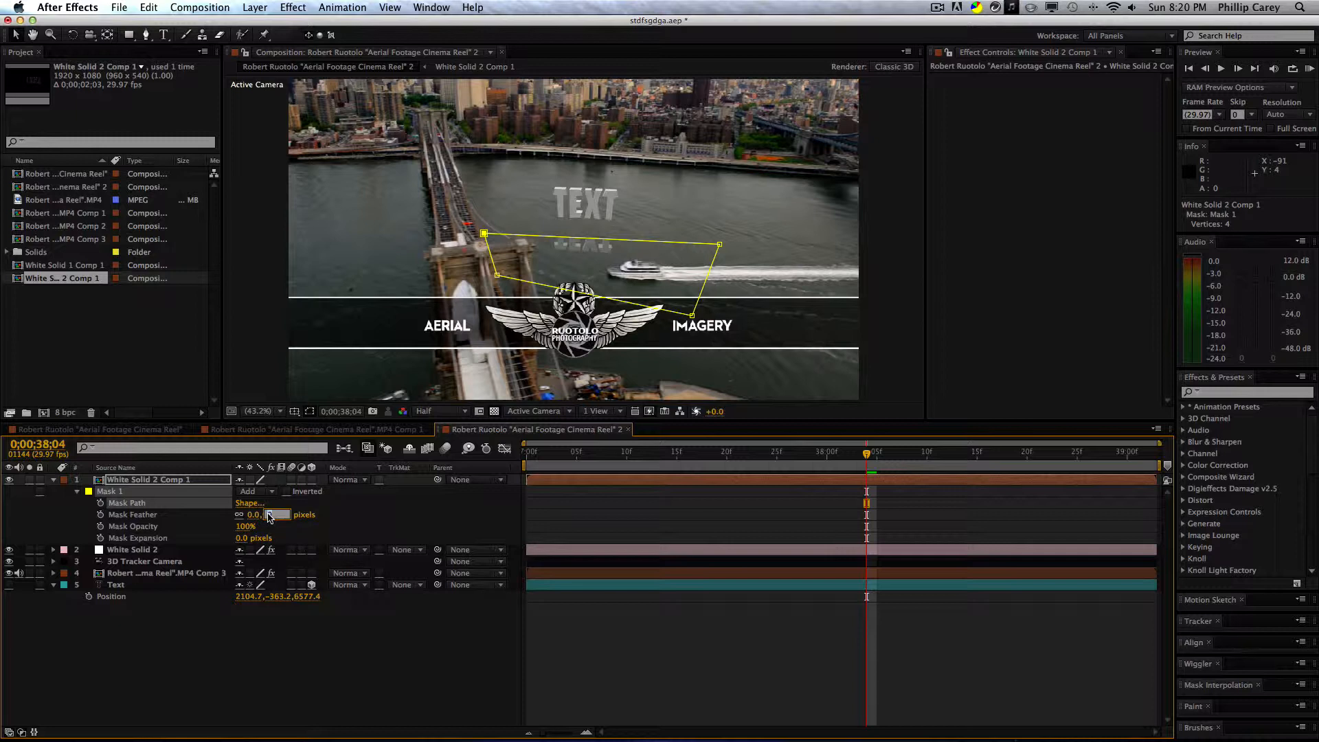
type("10")
left_click(329, 520)
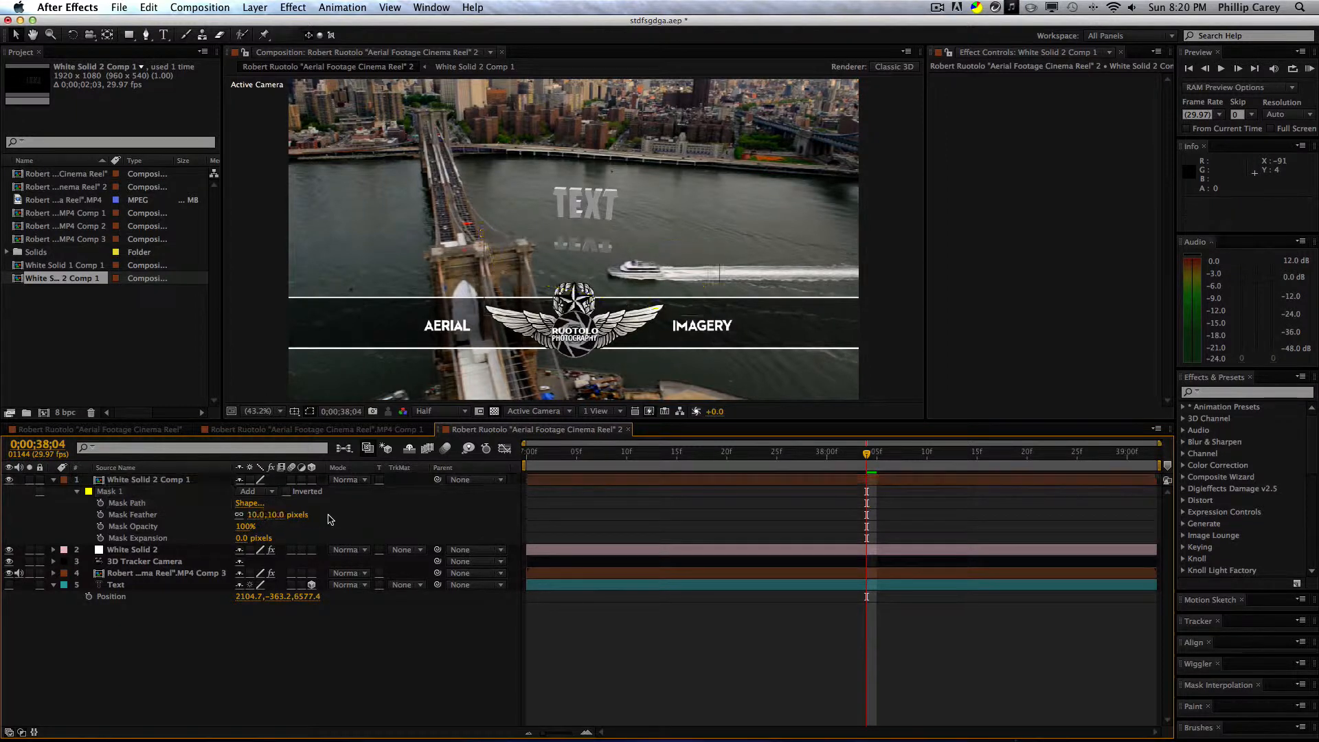
left_click(259, 492)
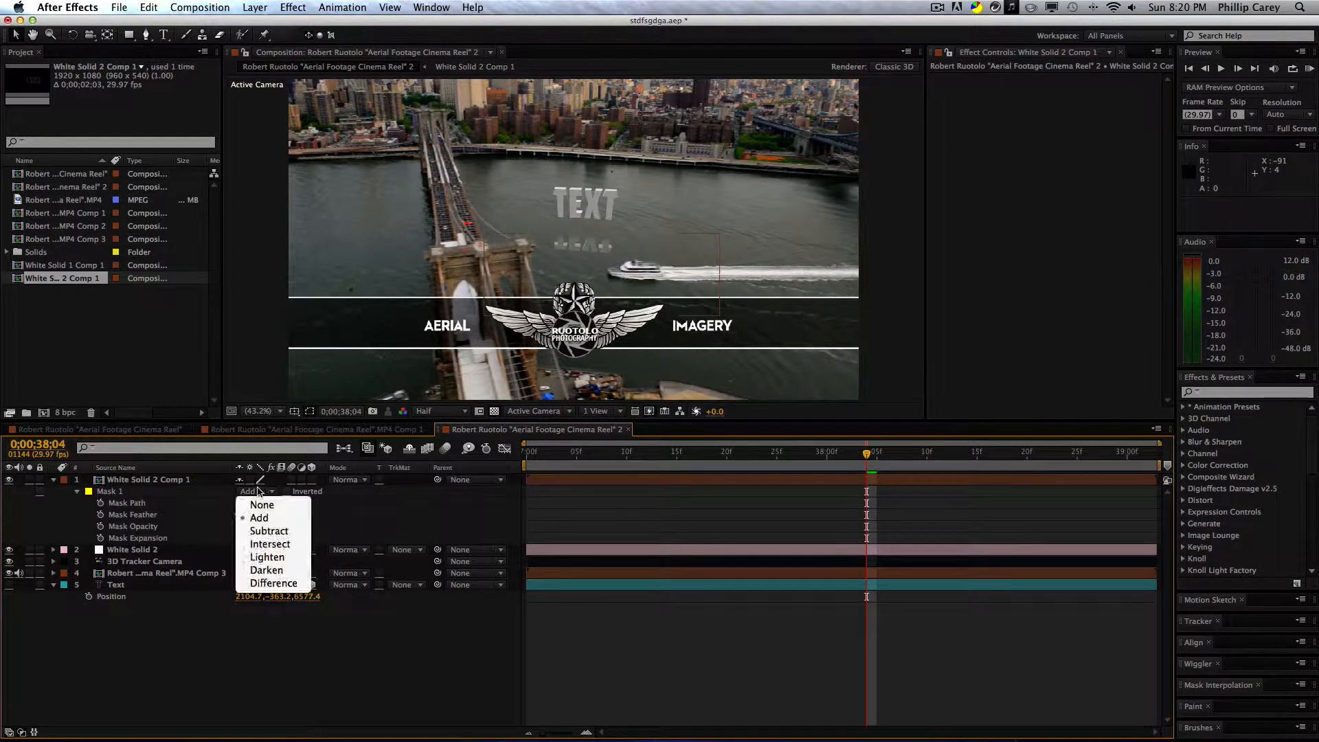
left_click(265, 532)
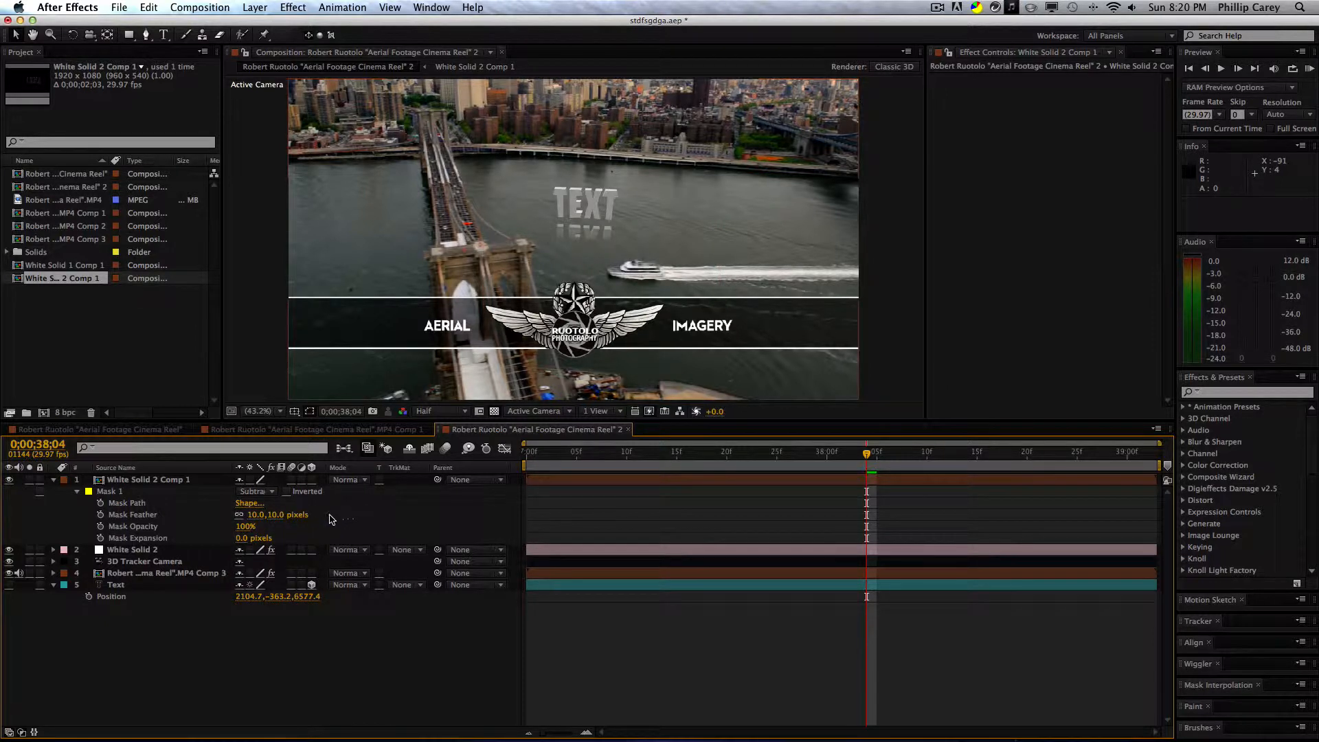
Step: Increase Mask 1's feather to 50 pixels and collapse the White Solid 2 Comp 1 properties
left_click_drag(256, 515, 318, 511)
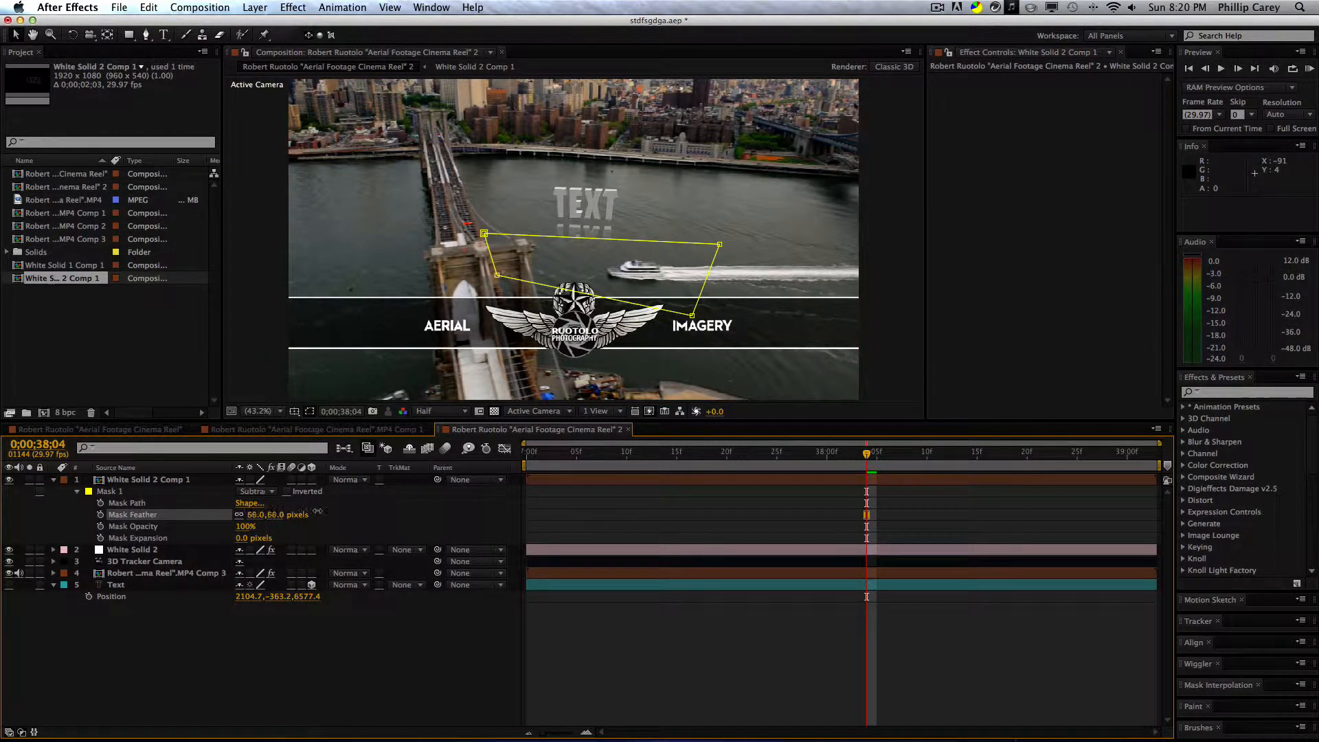
left_click(376, 522)
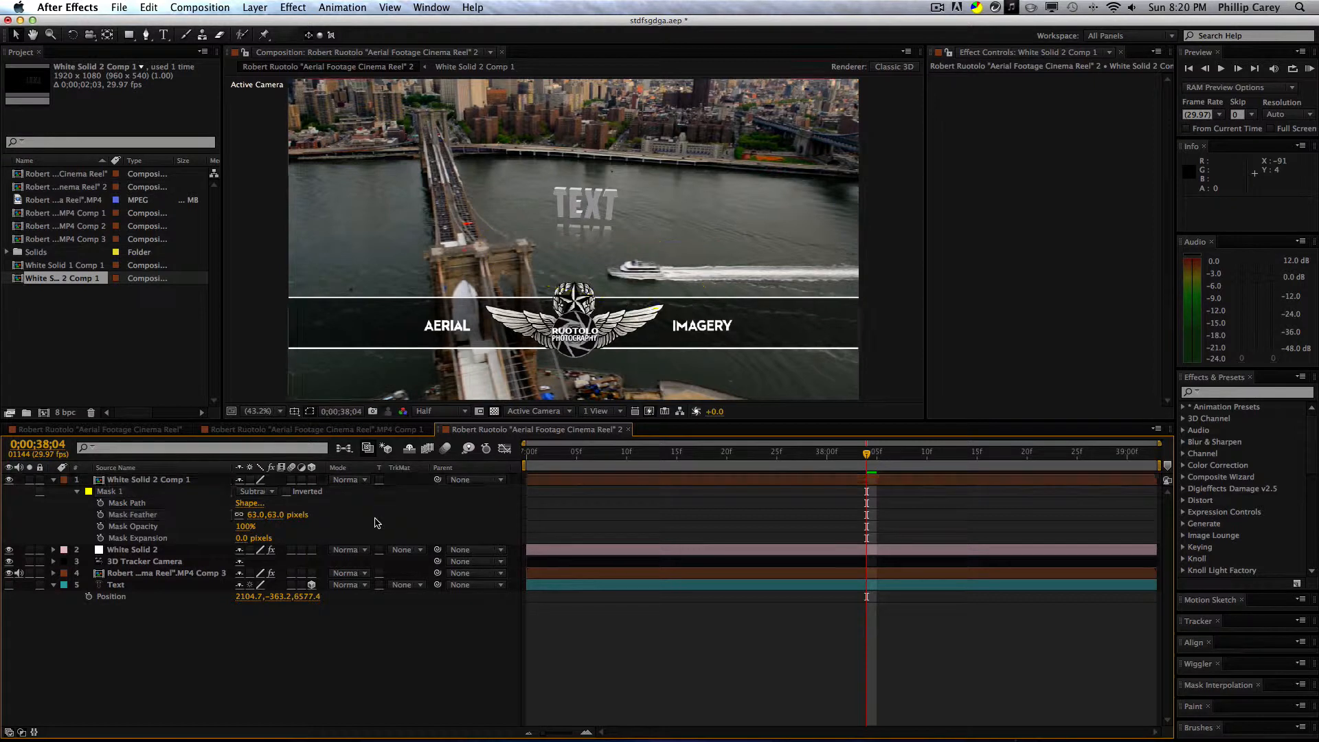
left_click_drag(270, 514, 266, 514)
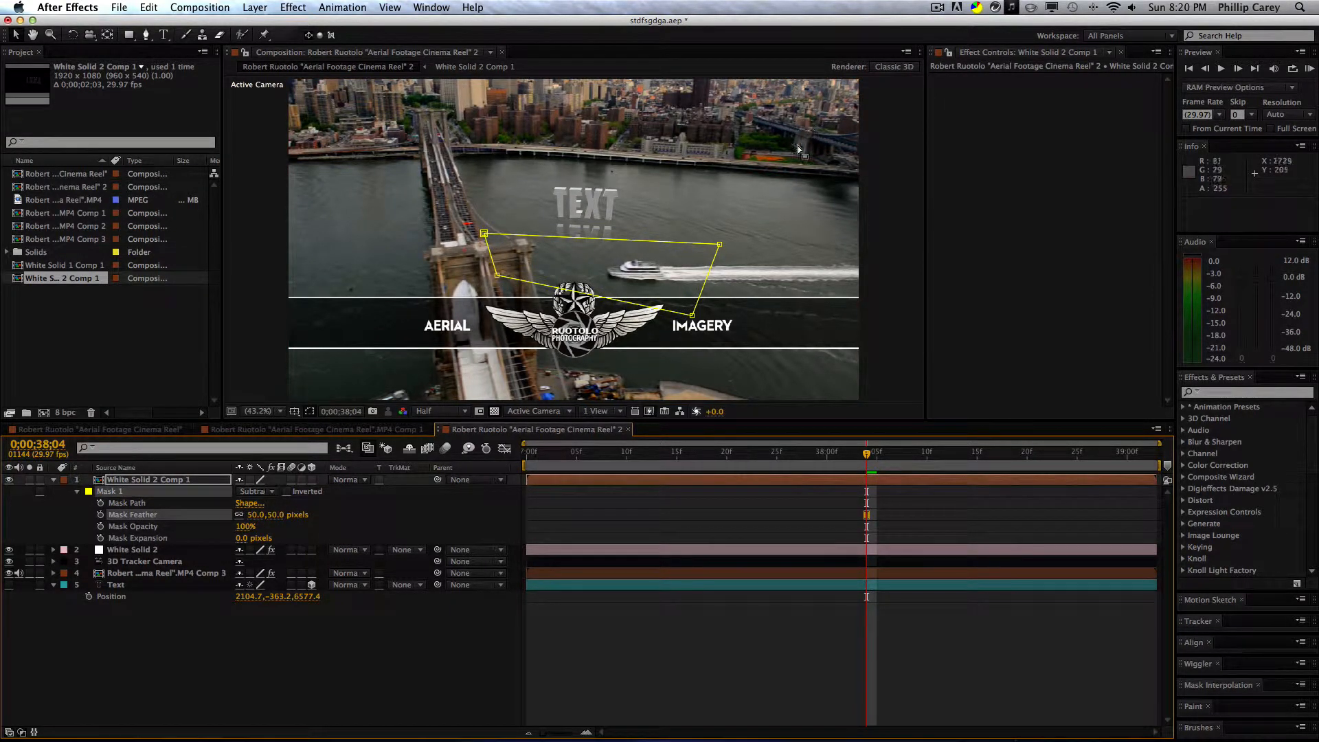
left_click(421, 517)
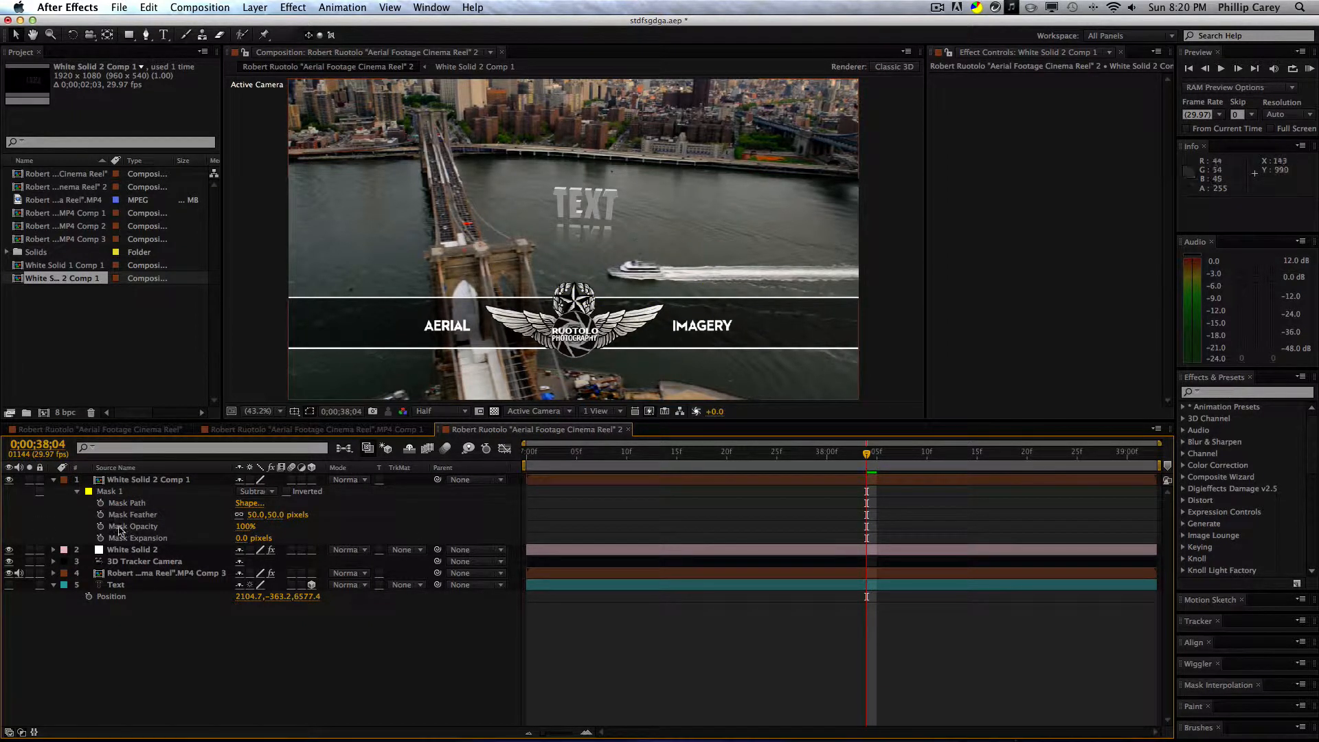
left_click(54, 479)
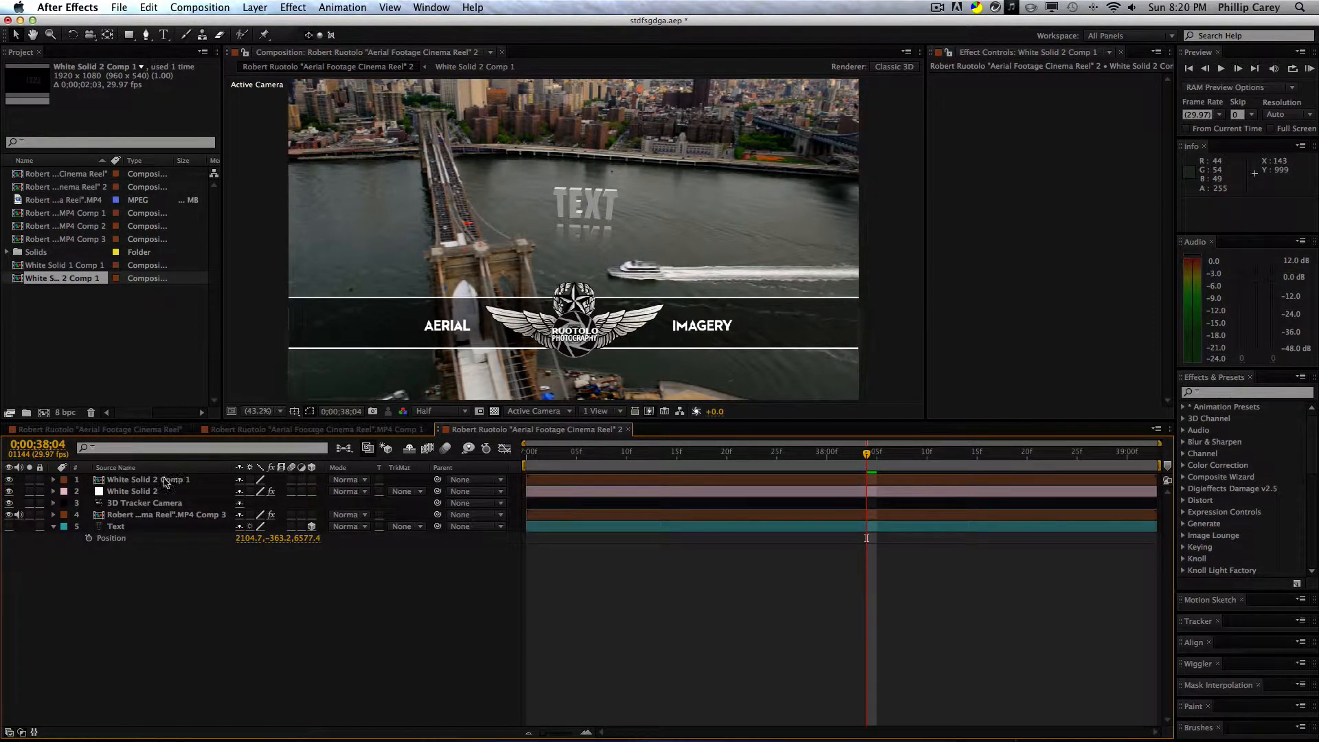
Step: Apply Fast Blur to White Solid 2 Comp 1 with Repeat Edge Pixels enabled and Blurriness set to 8
left_click(165, 480)
left_click(310, 7)
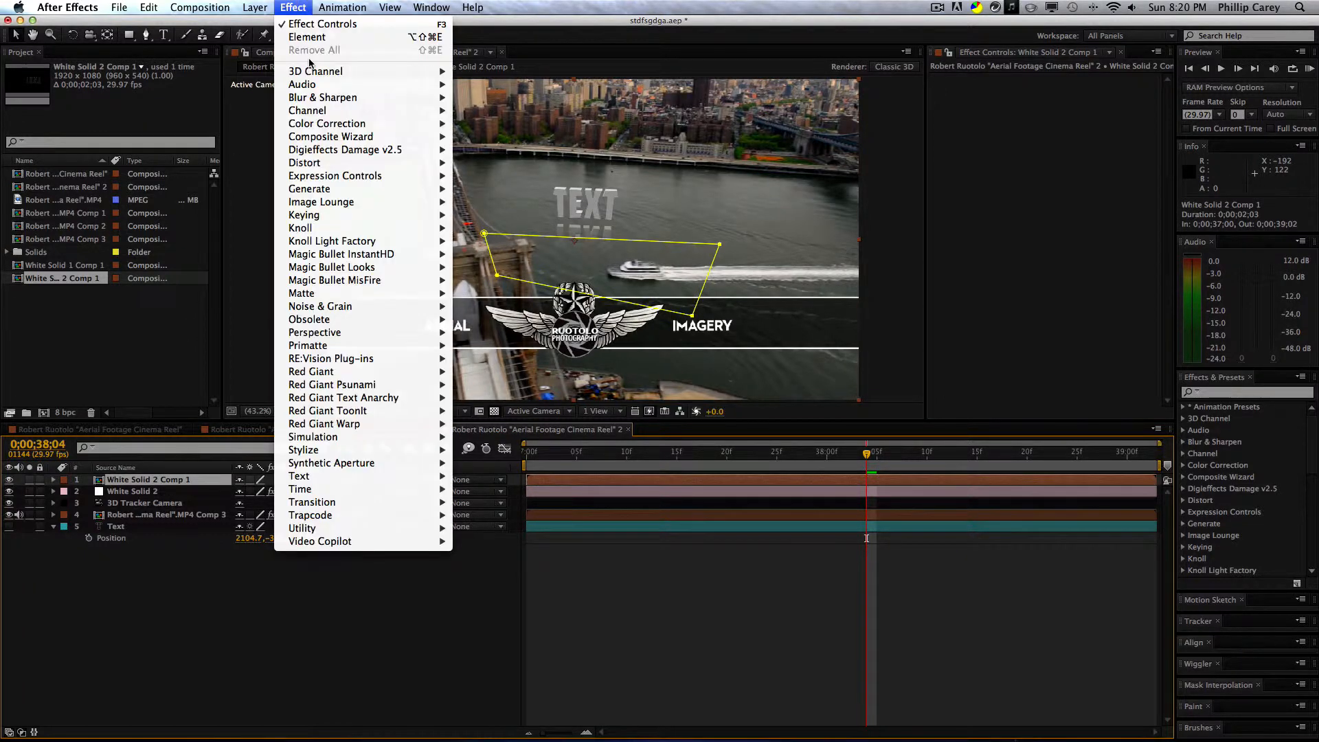
mouse_move(312, 100)
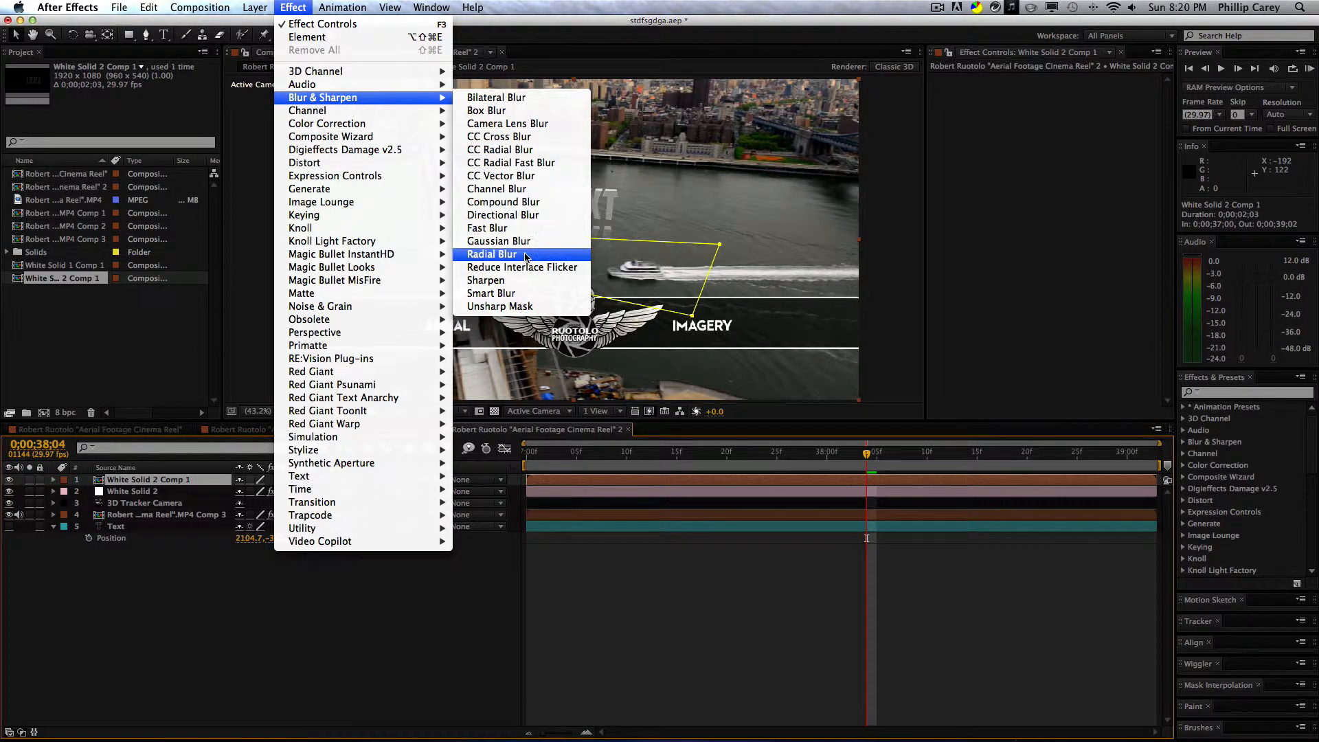
left_click(494, 228)
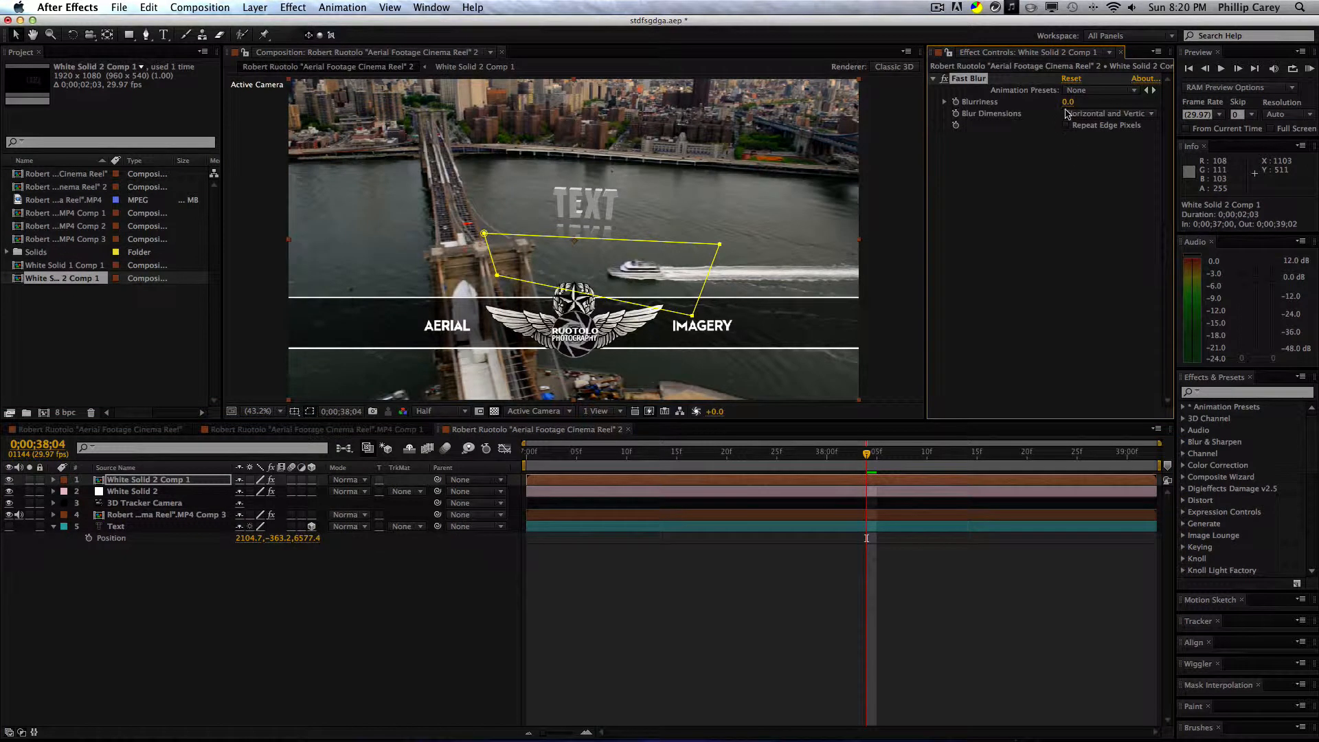
left_click(1067, 125)
left_click(434, 557)
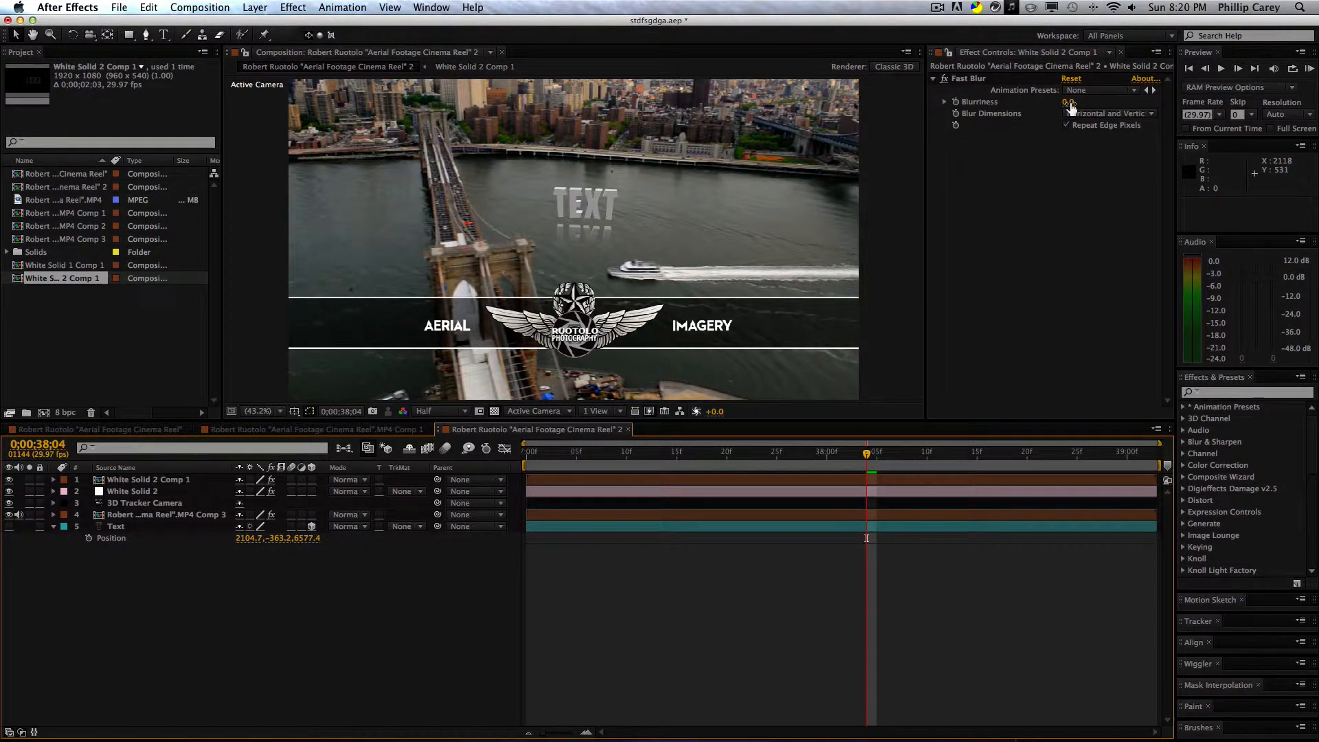
left_click_drag(1068, 101, 1081, 101)
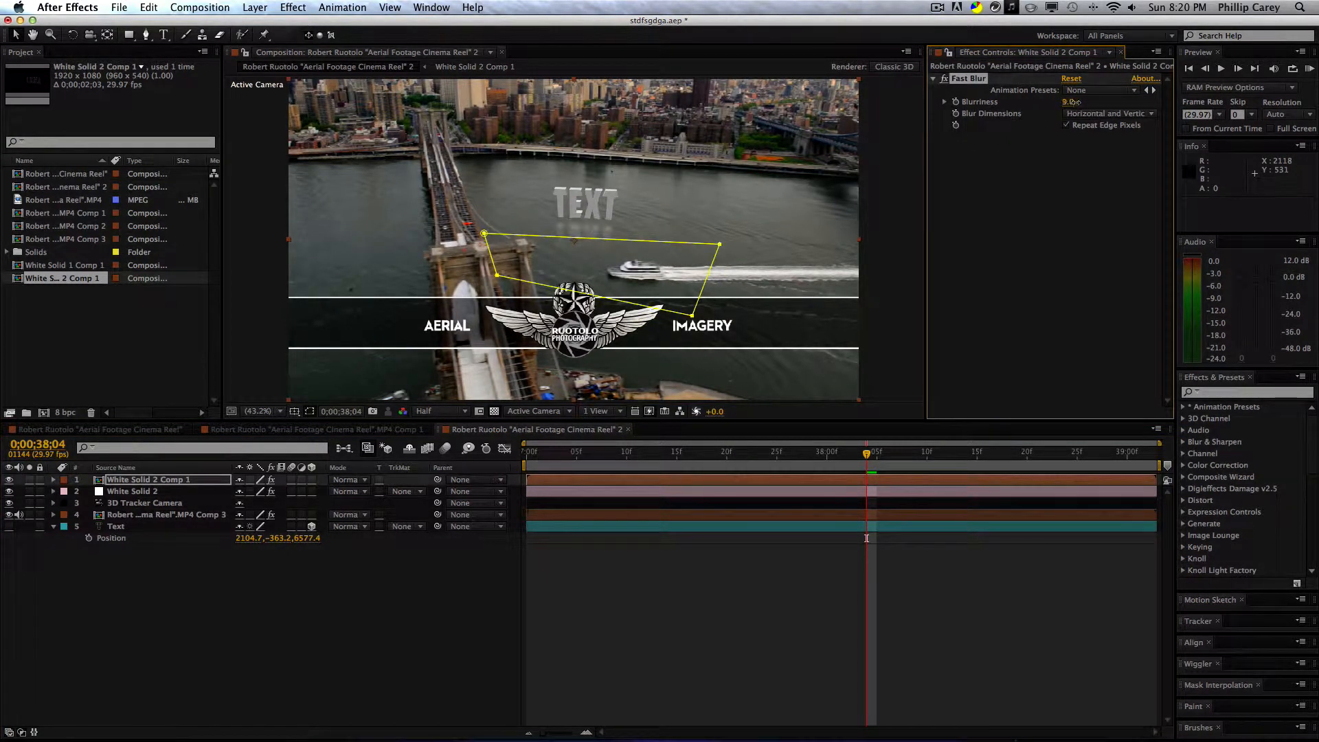
left_click(1060, 169)
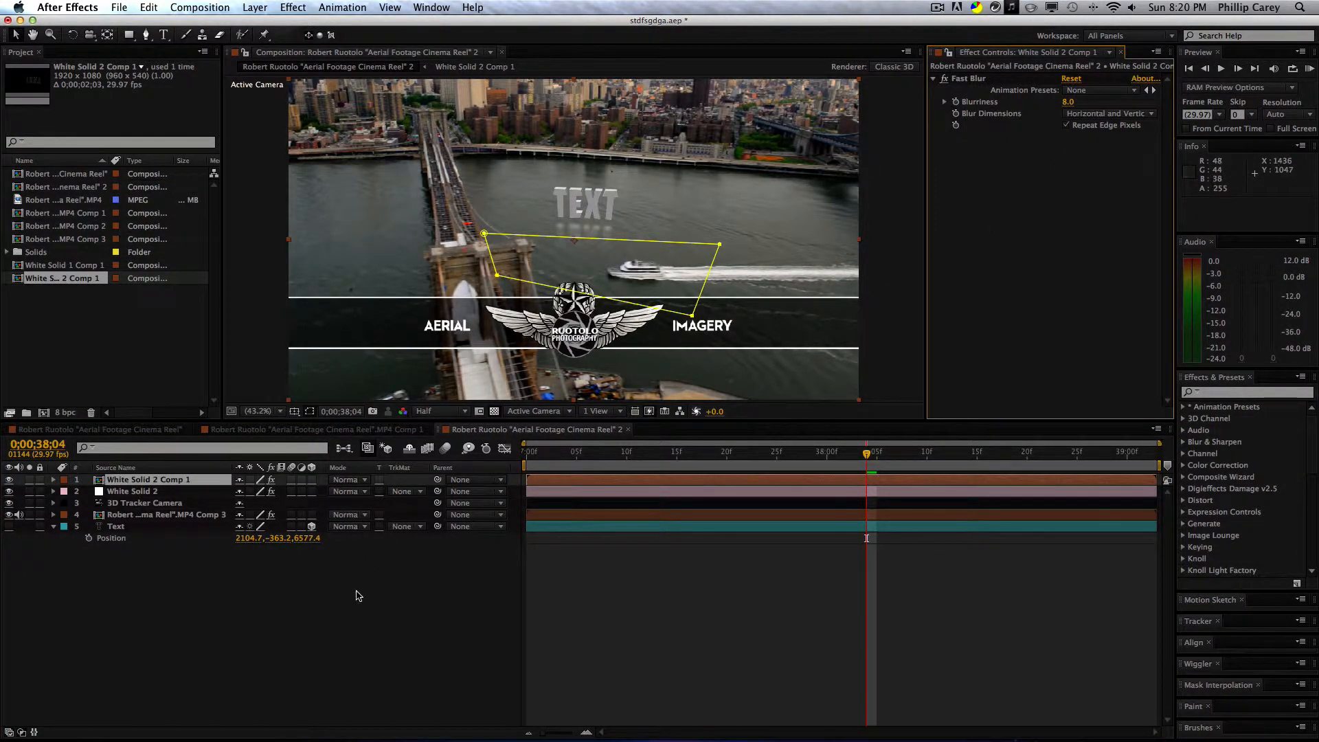
left_click(356, 592)
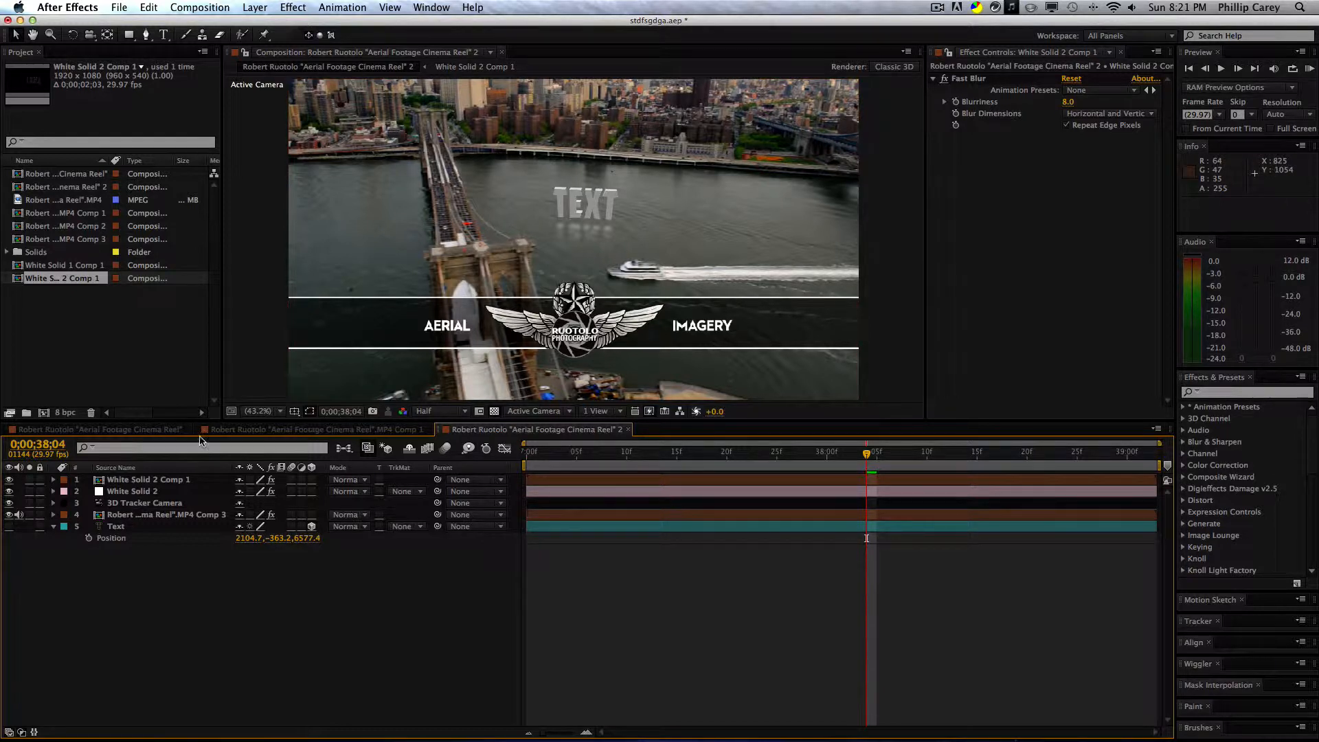
Step: Add Turbulent Displace after Fast Blur on White Solid 2 Comp 1, with Amount 18 and Size 58, and preview the motion
left_click(176, 480)
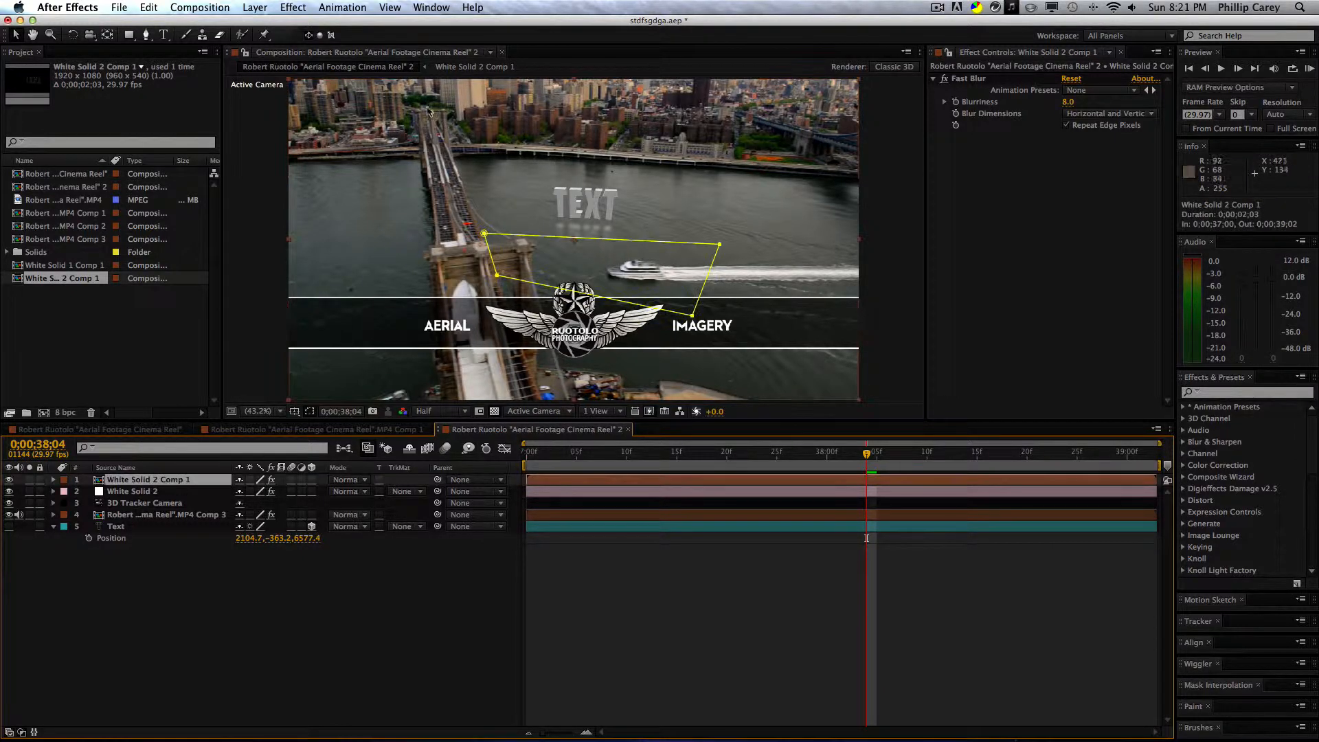
left_click(1204, 393)
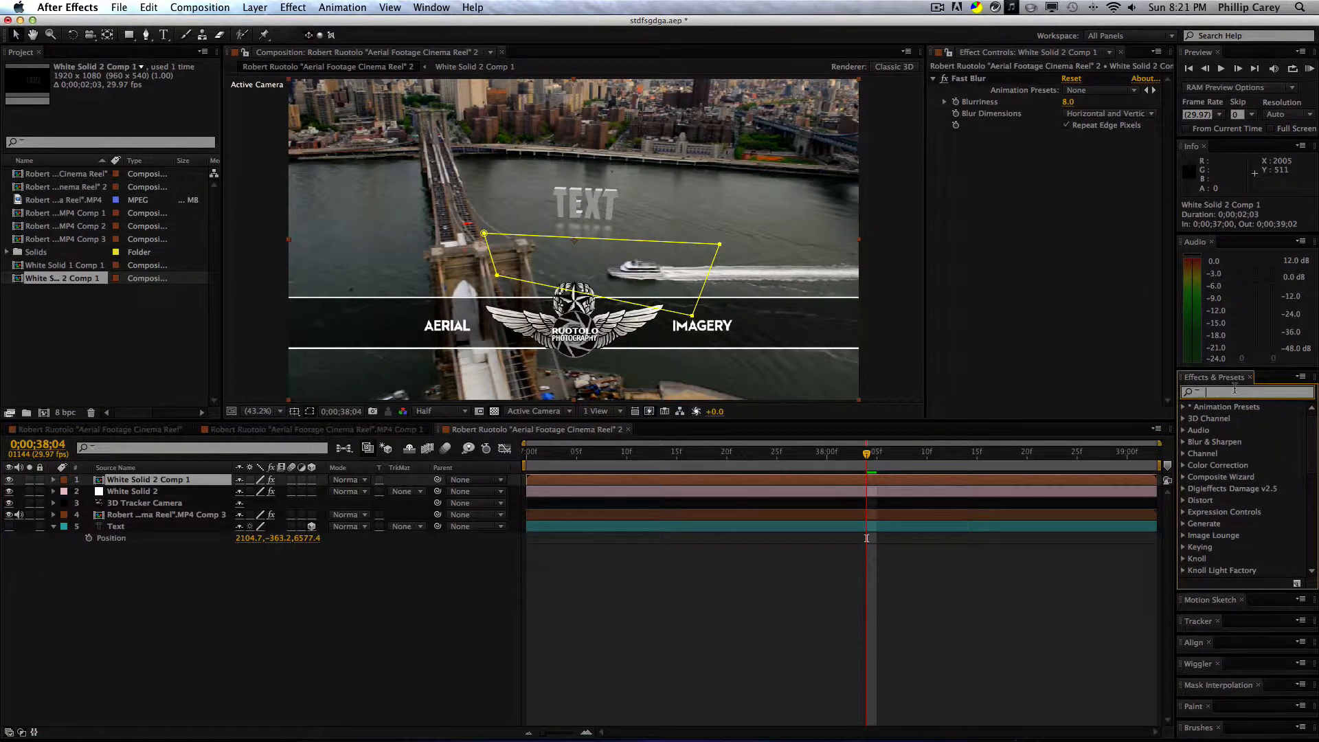
type("tur")
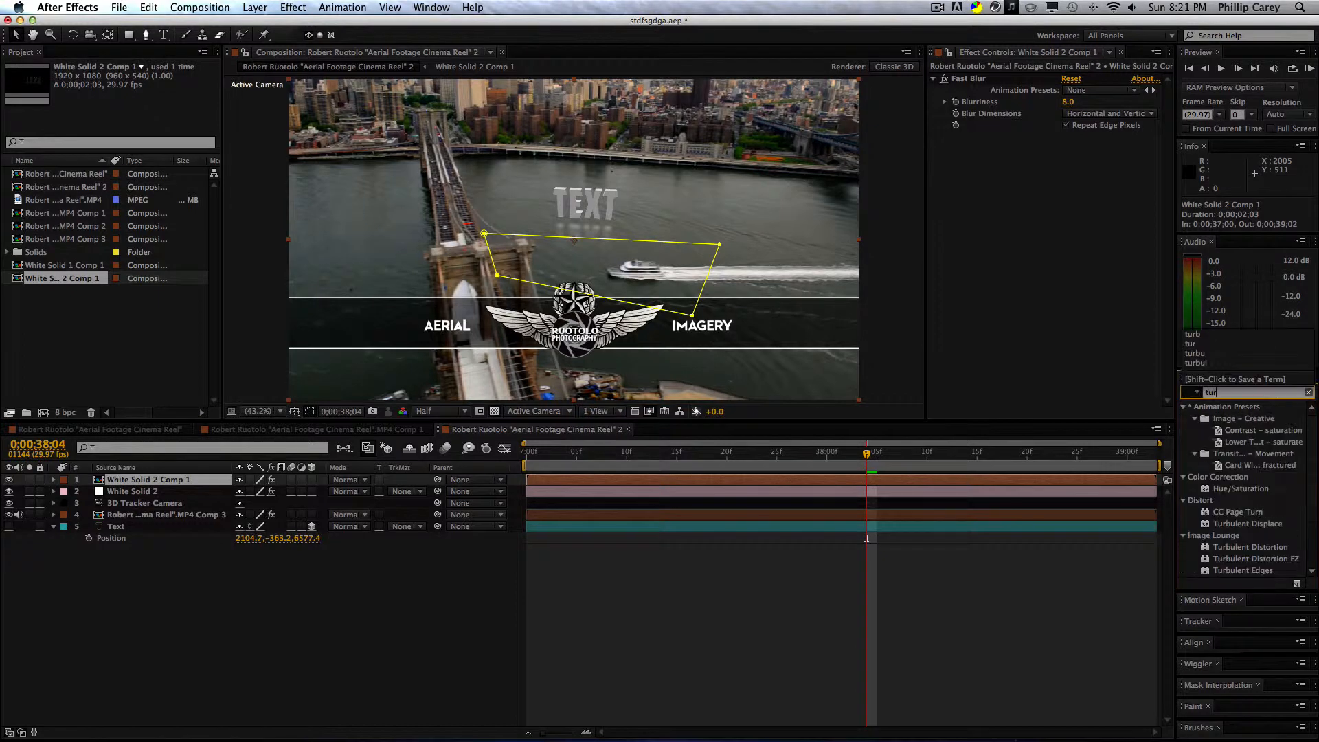
type("b")
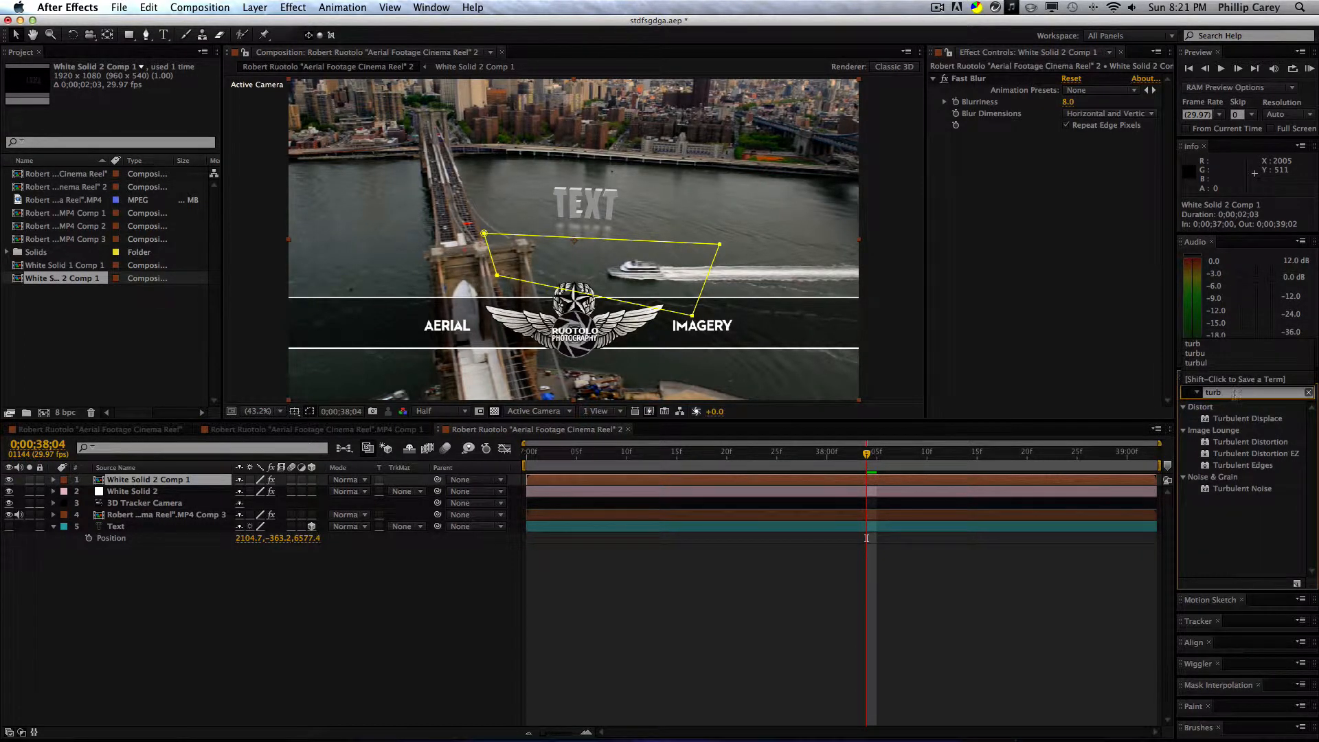
left_click_drag(1242, 420, 1101, 358)
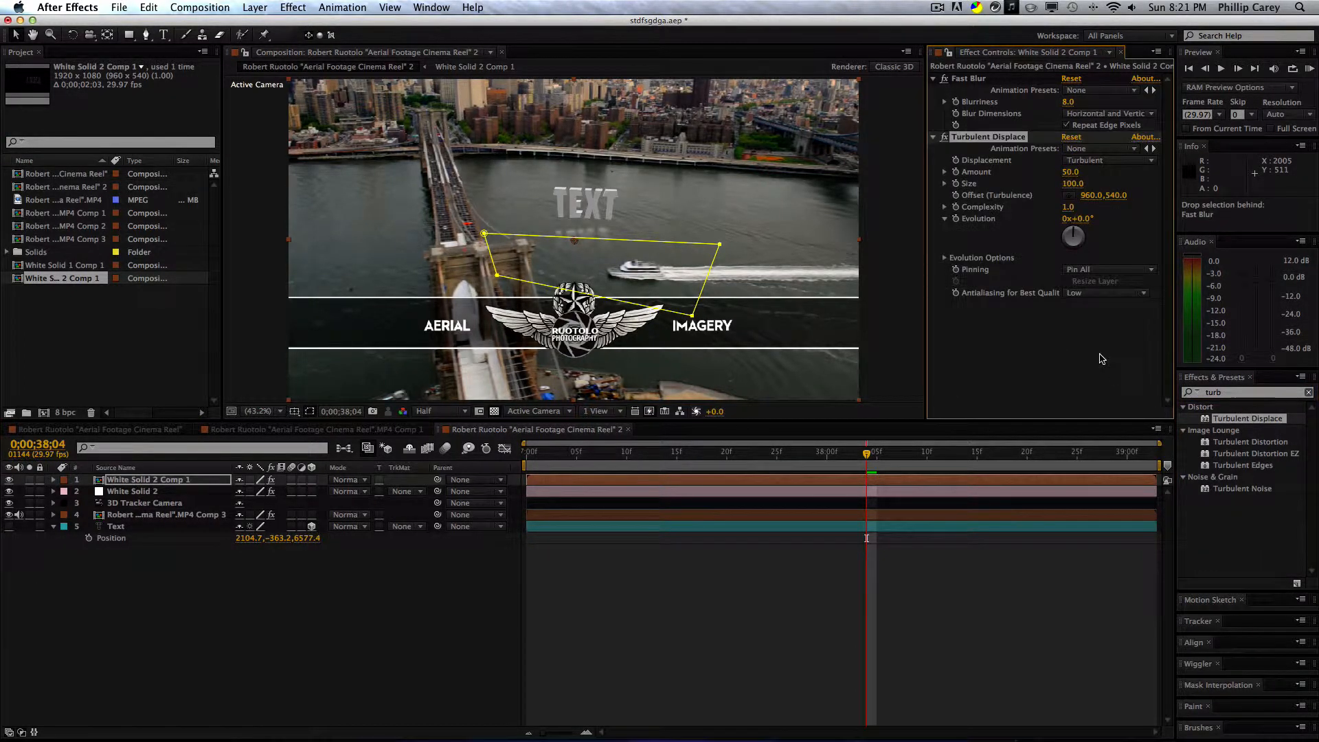
left_click(271, 689)
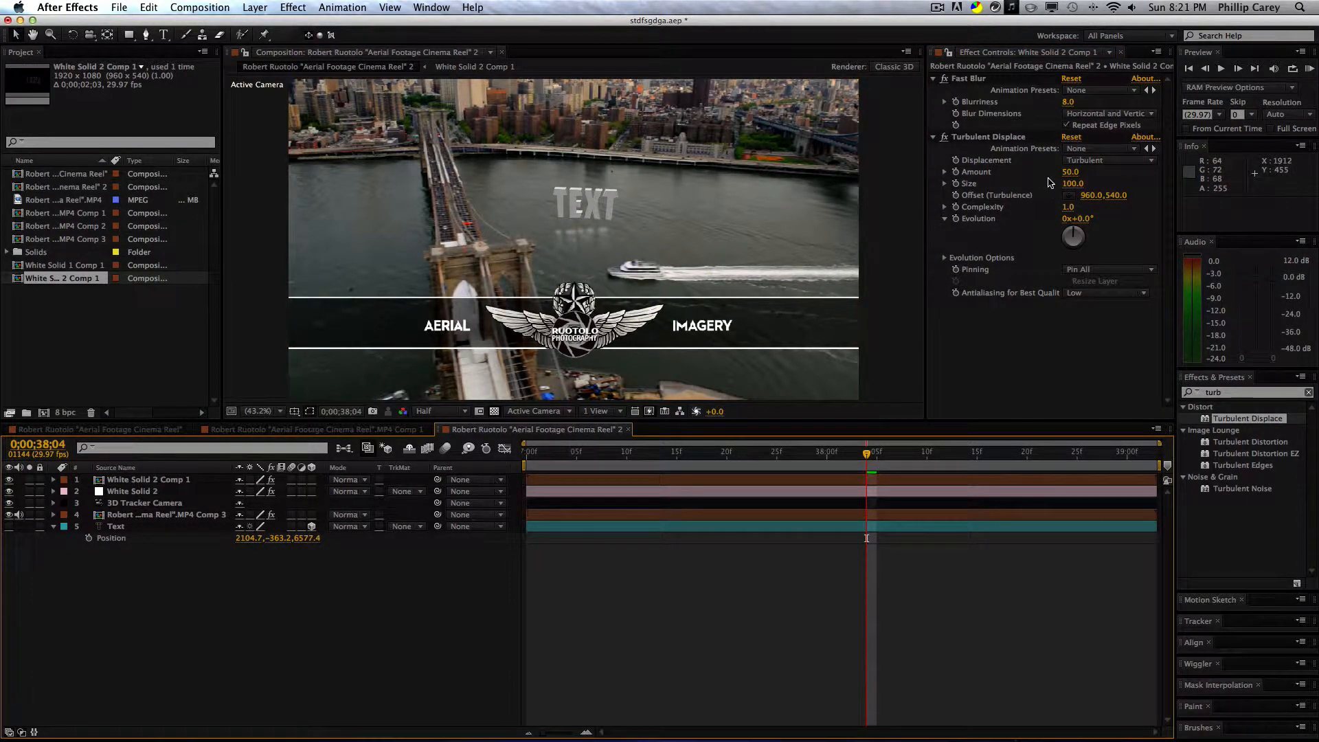
mouse_move(1075, 175)
left_mouse_down()
mouse_move(955, 172)
mouse_move(1057, 170)
left_mouse_up()
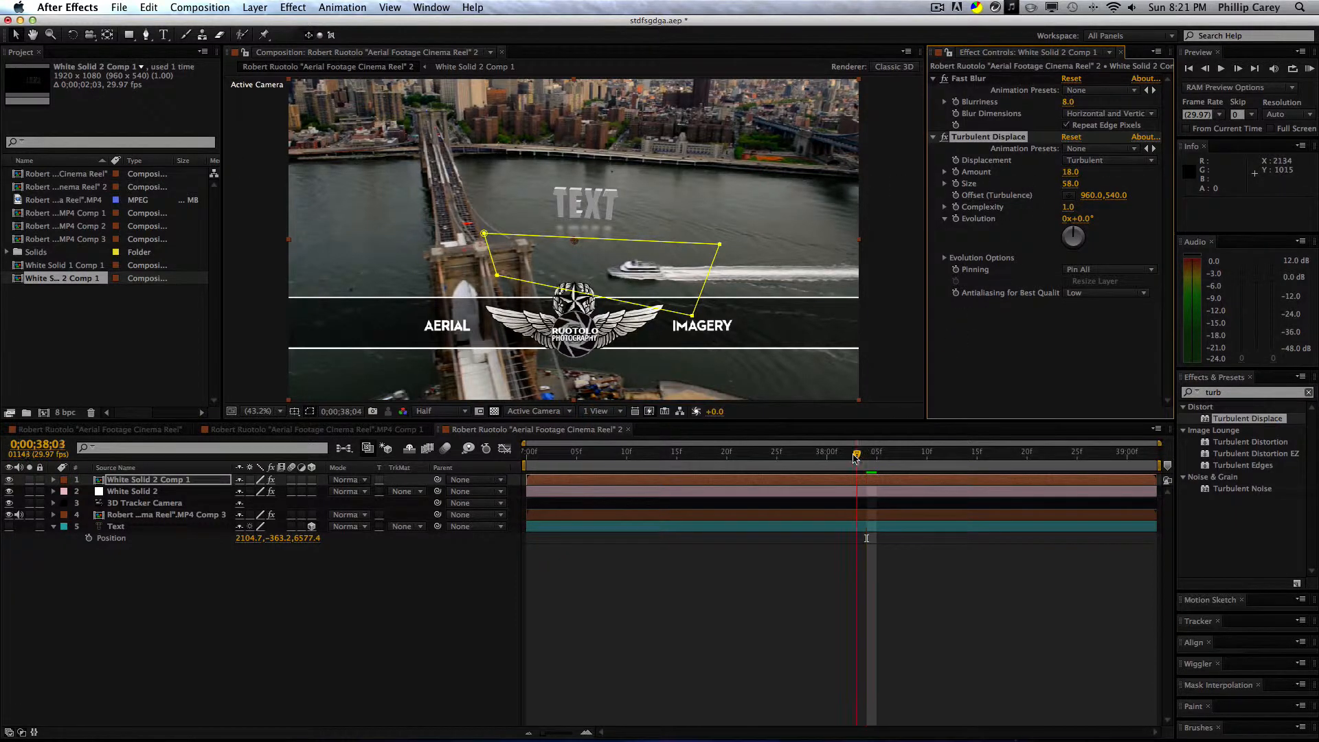
key("space")
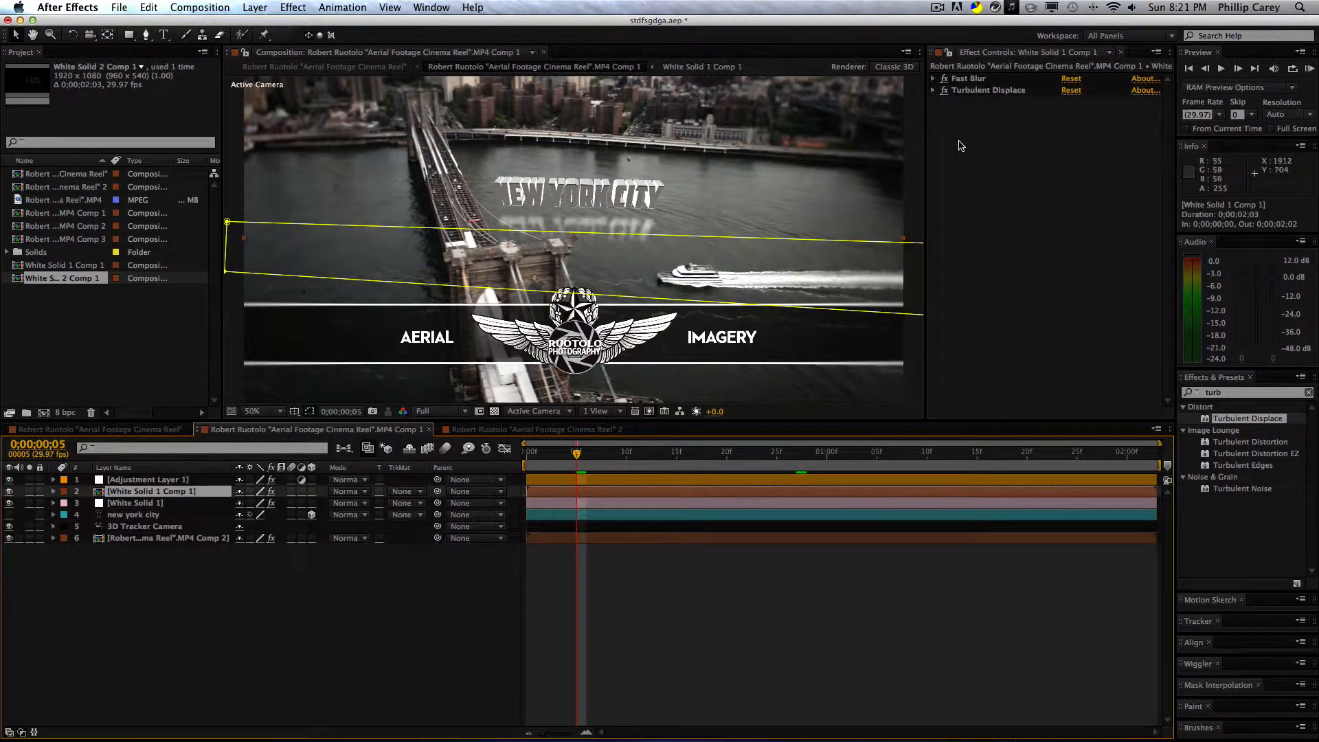
Step: Check the Turbulent Displace settings on White Solid 1 Comp 1 in the New York City composition, and return to the TEXT composition
left_click(945, 99)
left_click(933, 92)
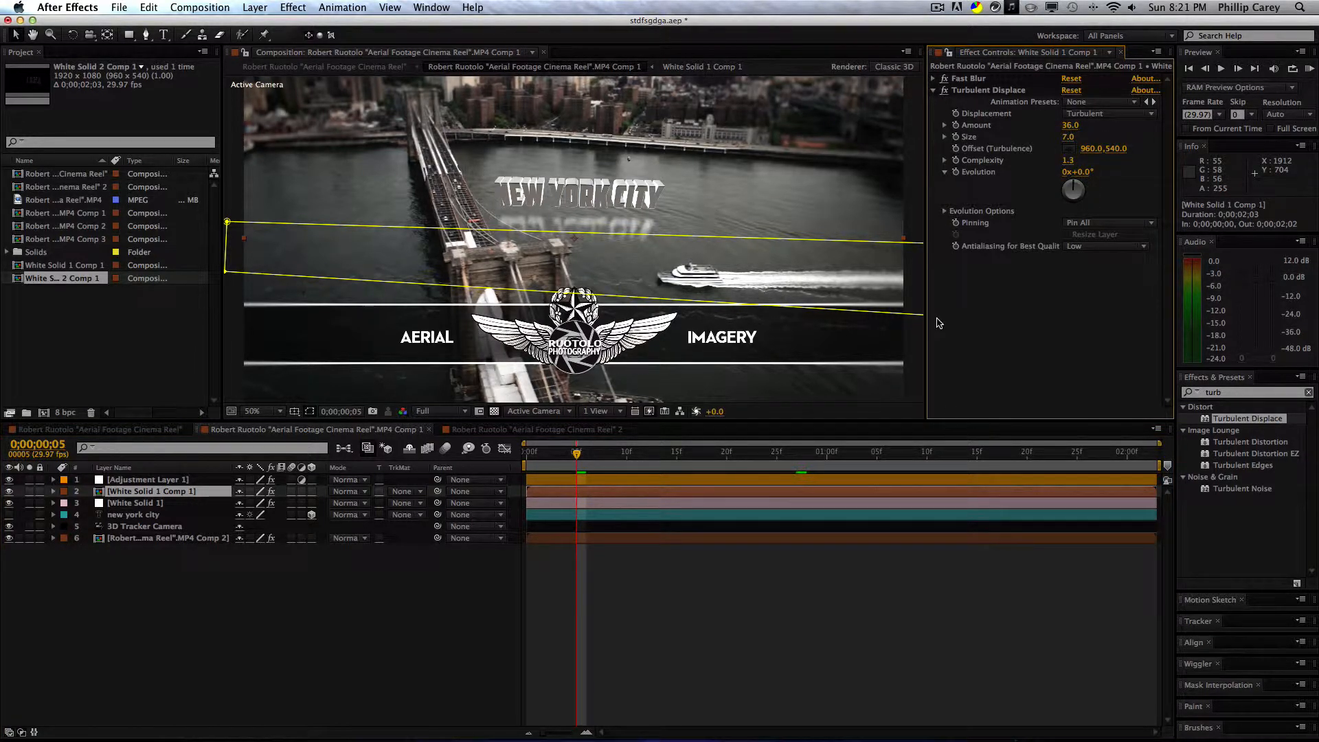
left_click(464, 430)
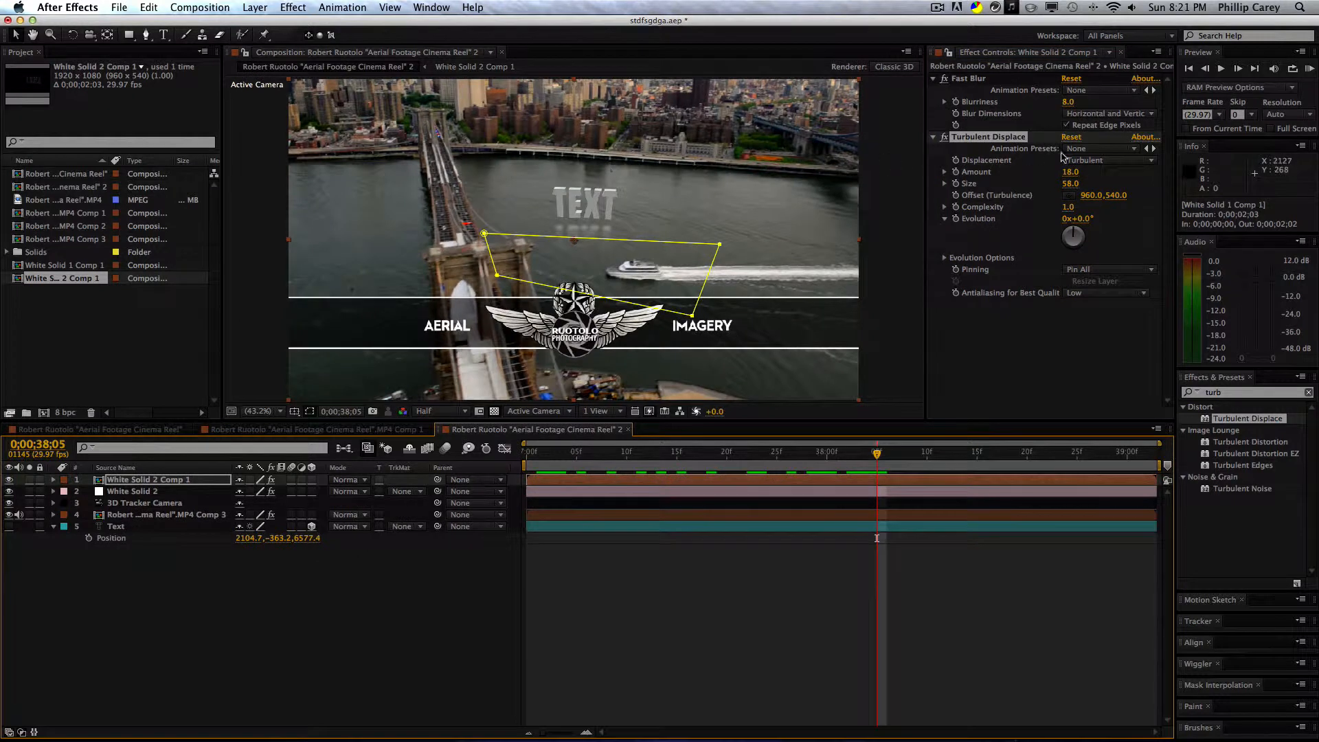
Step: Set Turbulent Displace on White Solid 2 Comp 1 to Amount 36, Size 7 and Complexity 1.3
left_click(1070, 171)
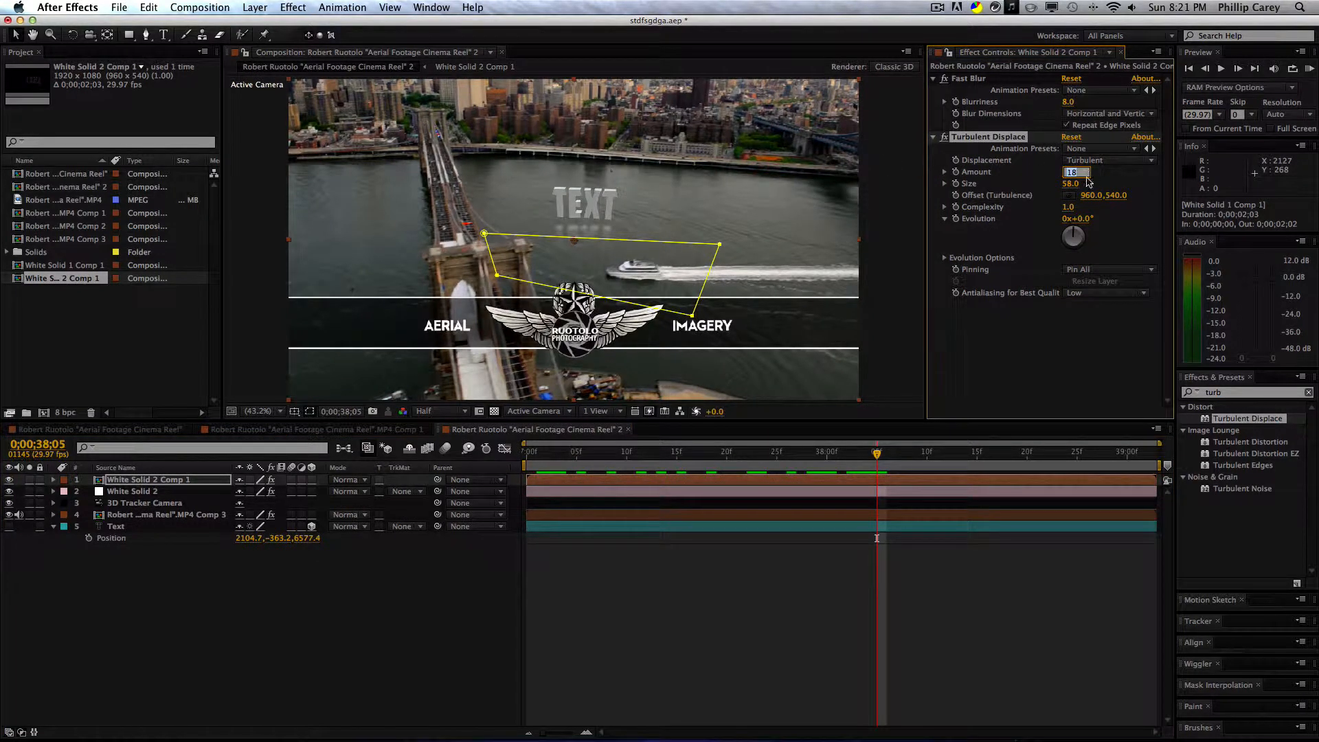
type("36")
left_click(1070, 184)
type("7")
left_click(1070, 208)
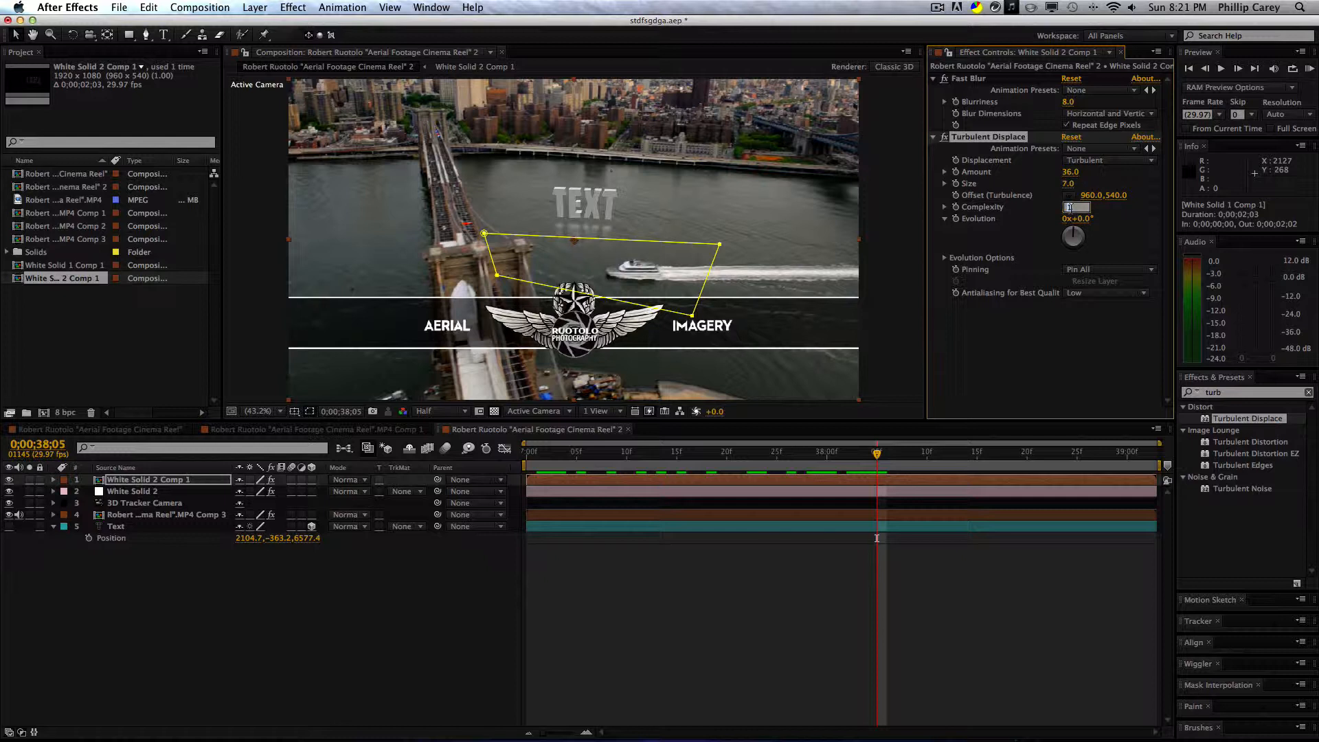
left_click(984, 351)
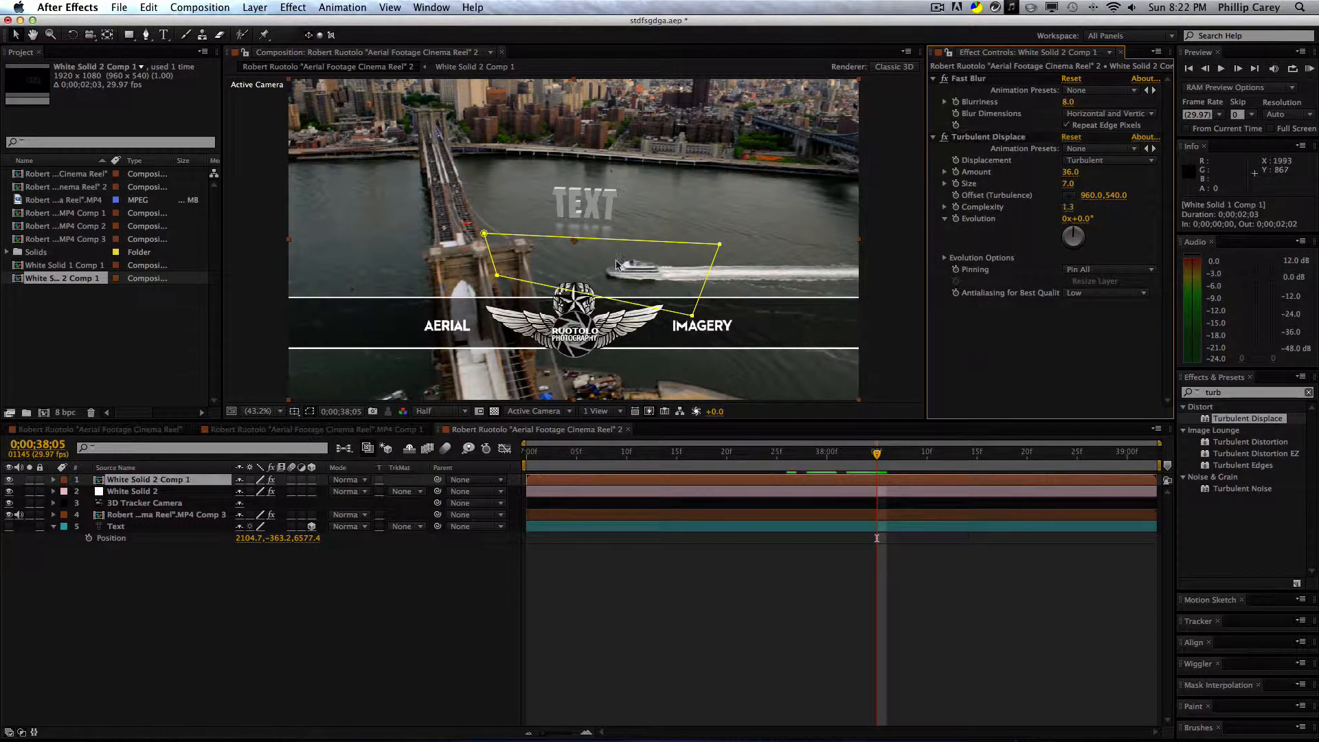
left_click(522, 588)
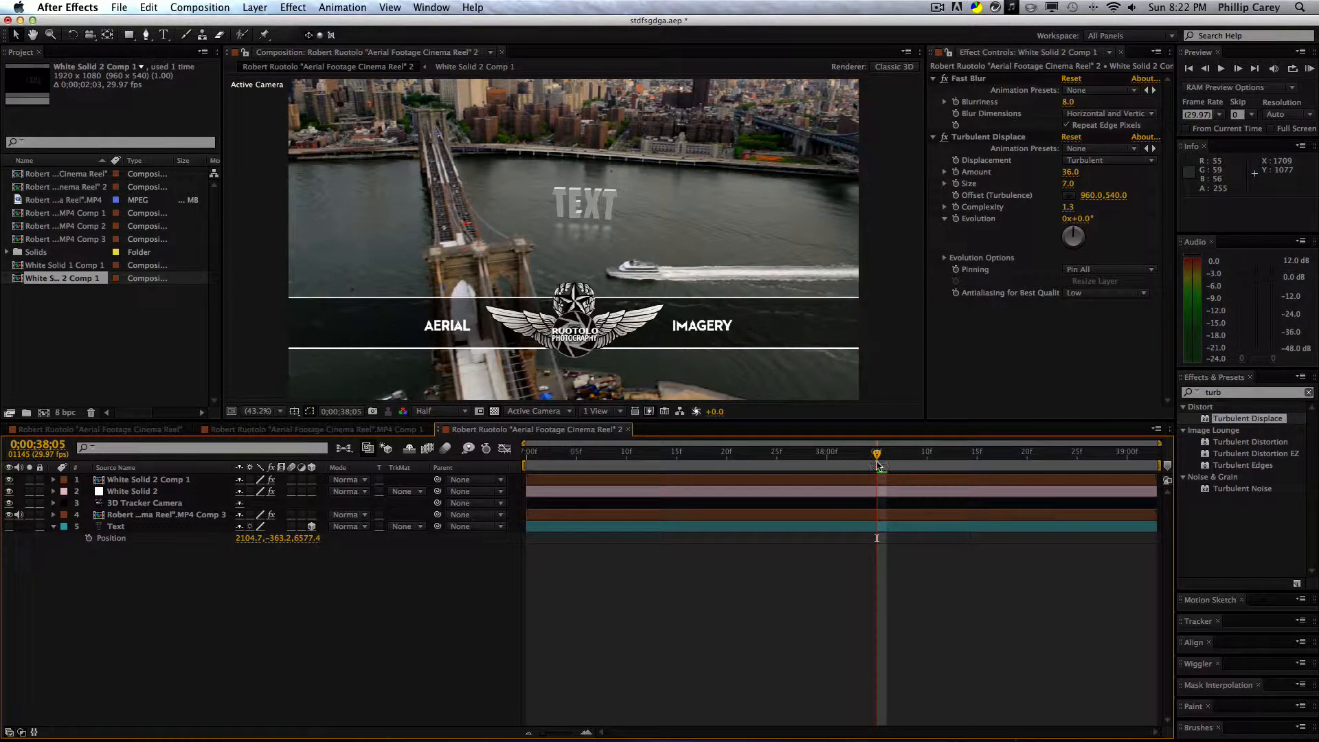
Step: Examine the rippled text reflection up close at 0;00;38;02 with the composition resolution set to Full
left_click_drag(876, 464, 846, 461)
scroll(554, 222, "up", 4)
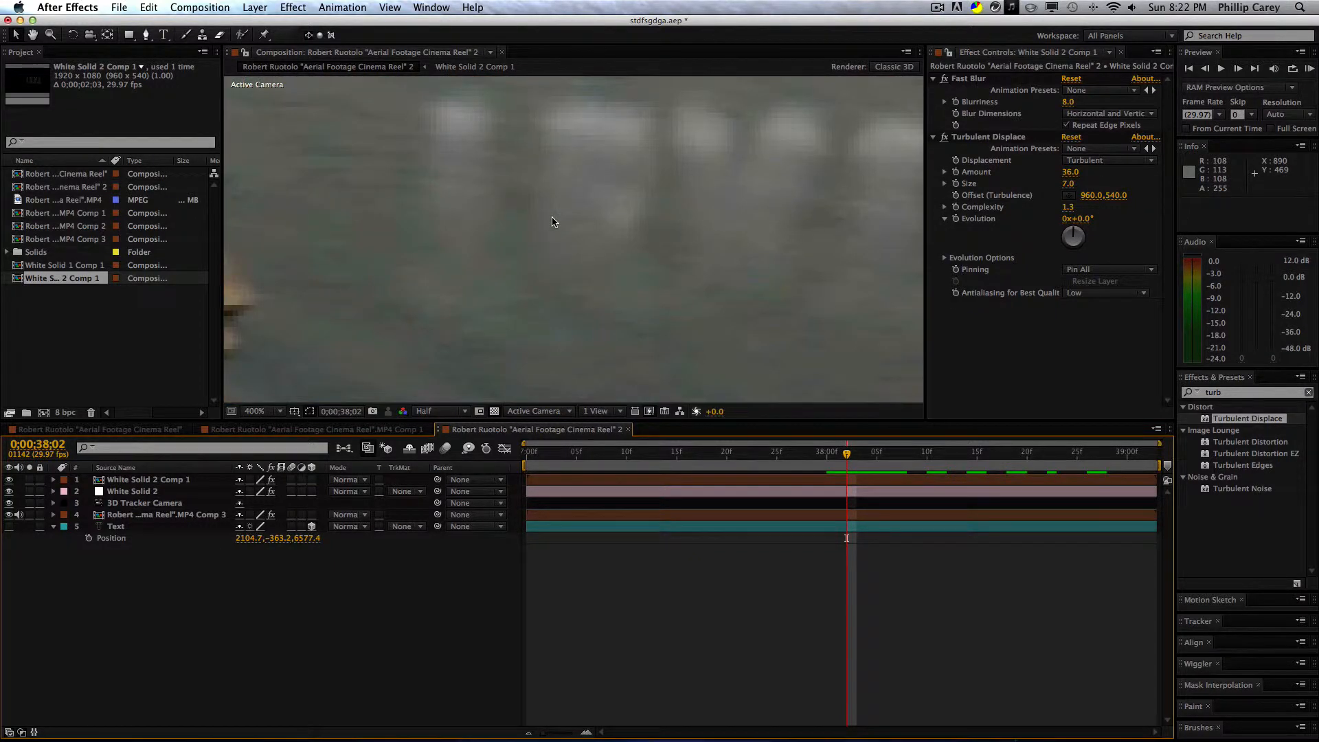
scroll(553, 222, "down", 1)
left_click_drag(715, 188, 618, 286)
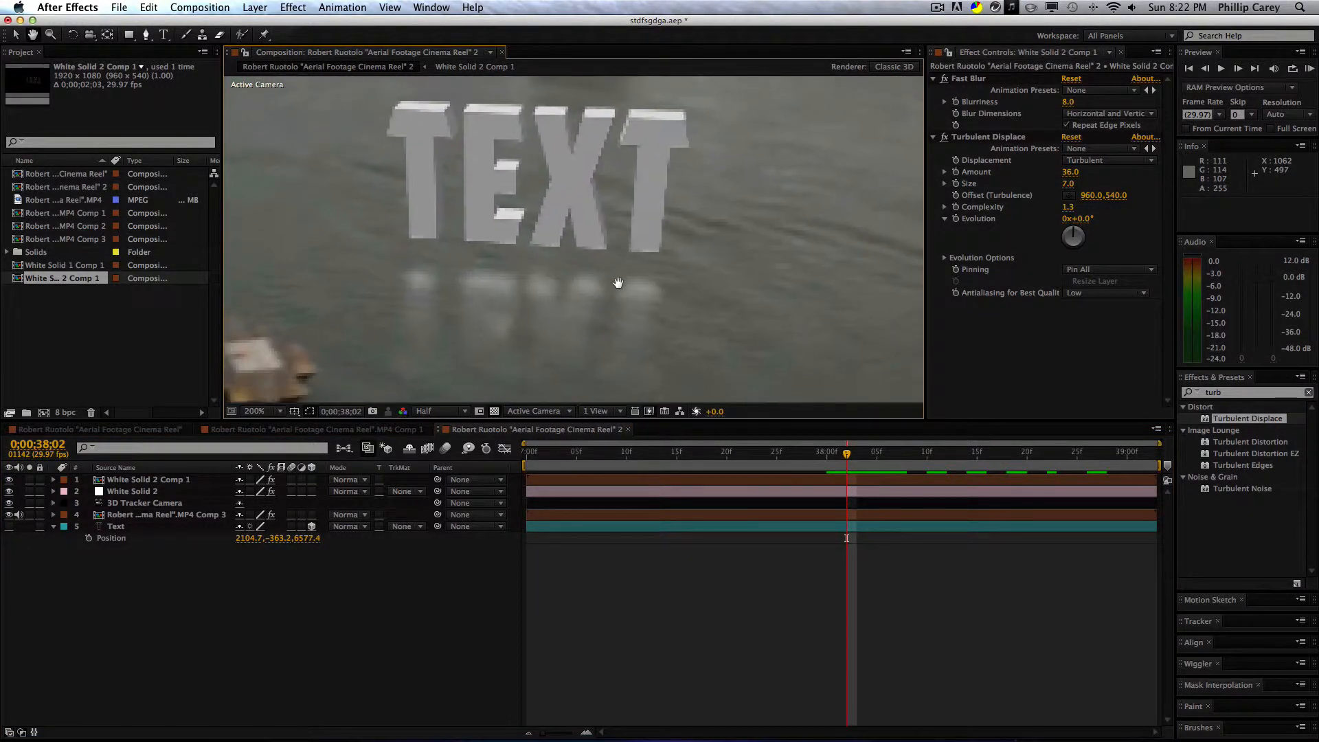
left_click(439, 410)
left_click(440, 445)
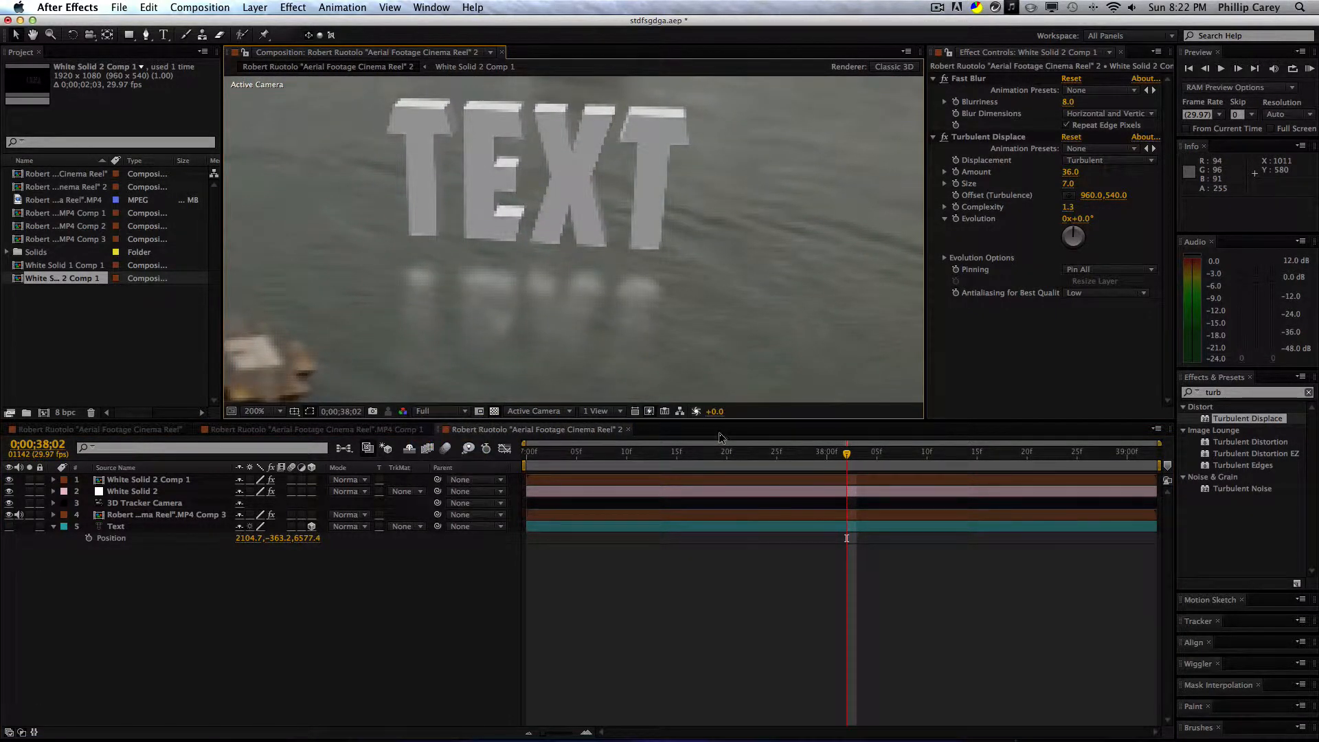
Step: Preview the motion of the rippled text reflection up close and at 100% magnification, ending at 0;00;37;27
left_click_drag(844, 458, 817, 456)
left_click(1221, 68)
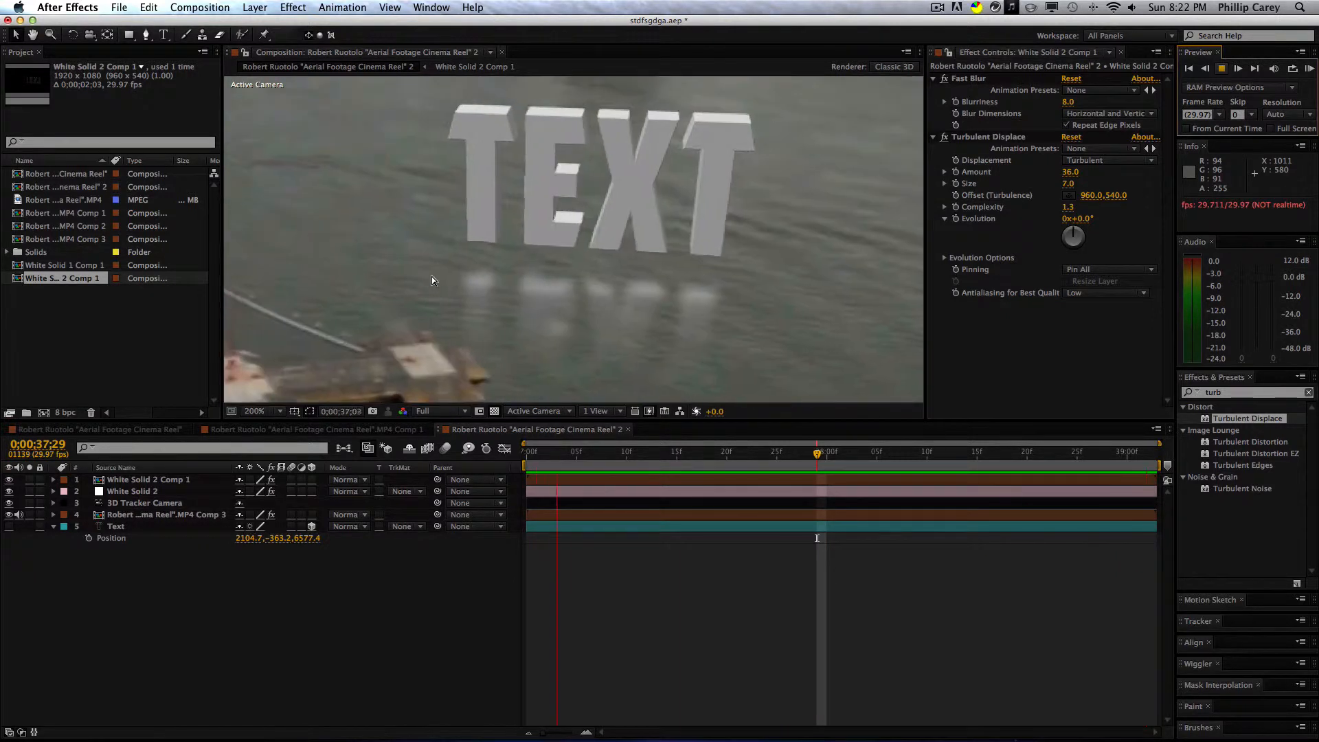
key("space")
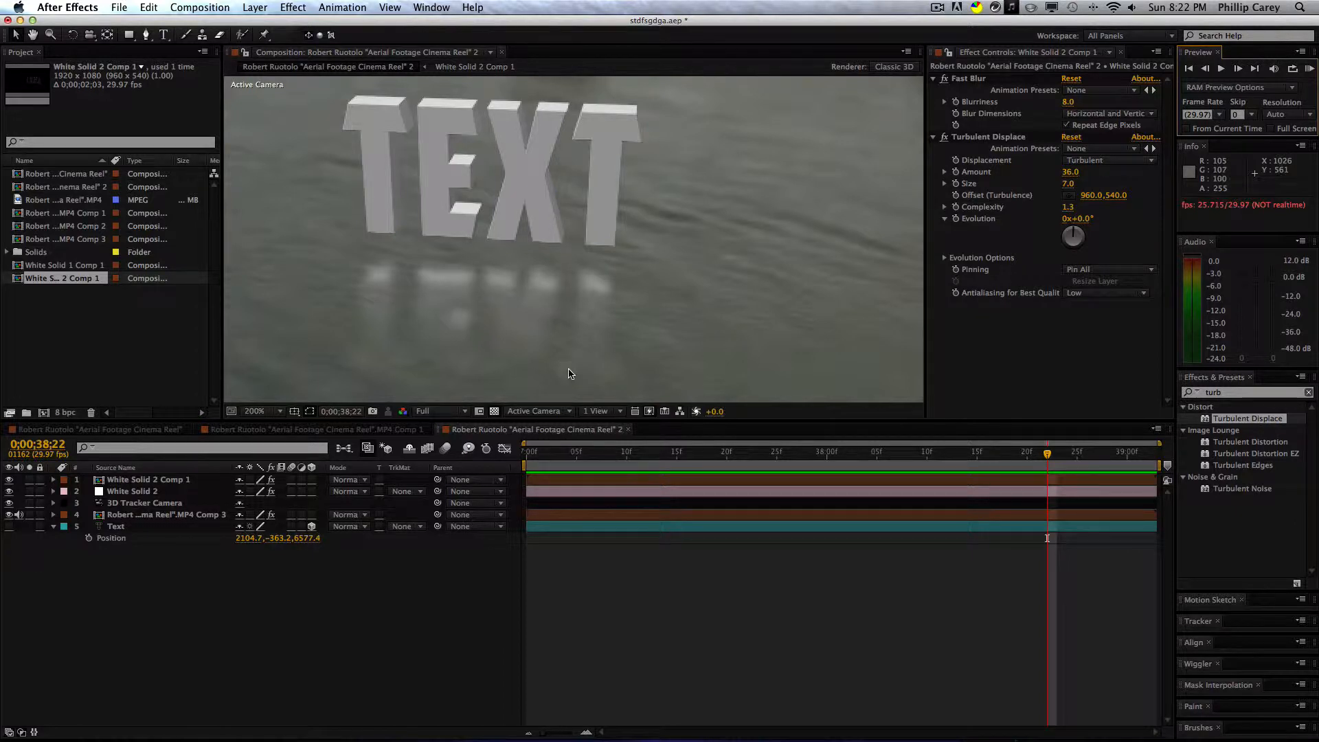
scroll(569, 369, "down", 2)
scroll(569, 370, "up", 1)
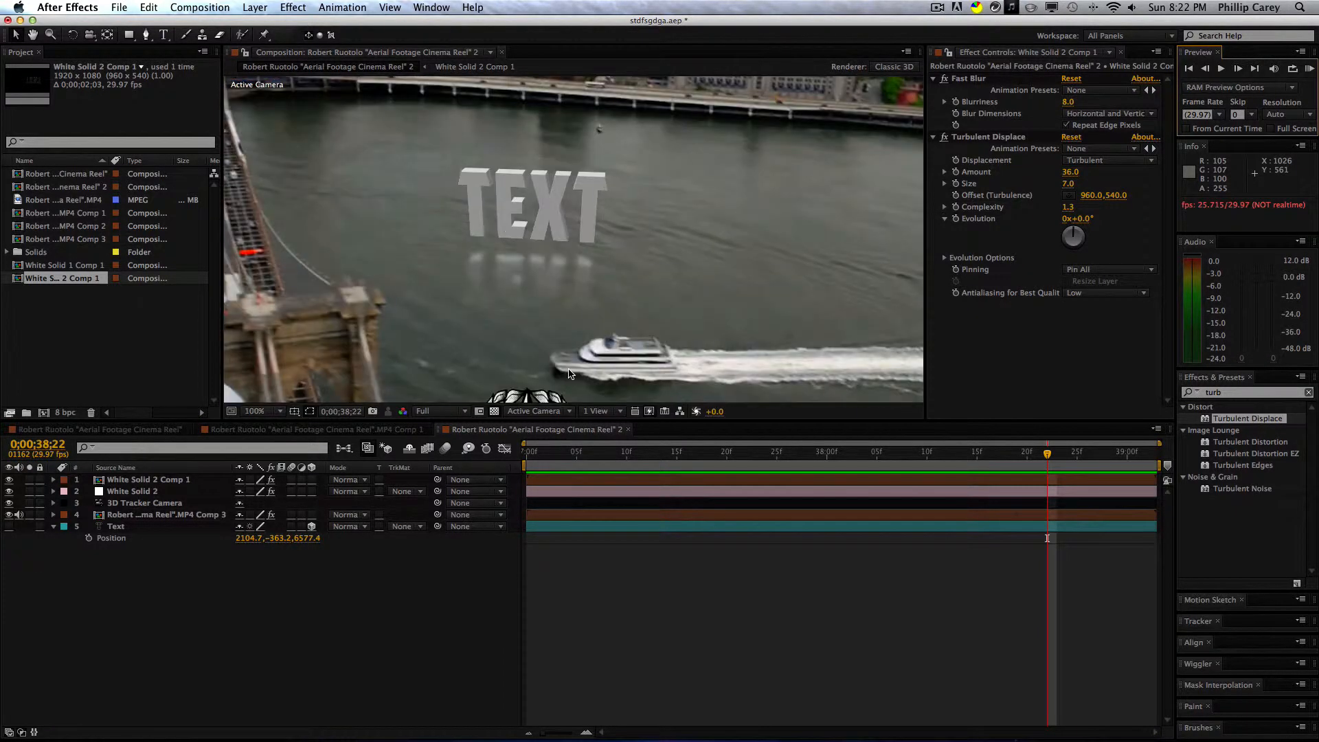
left_click_drag(909, 455, 794, 465)
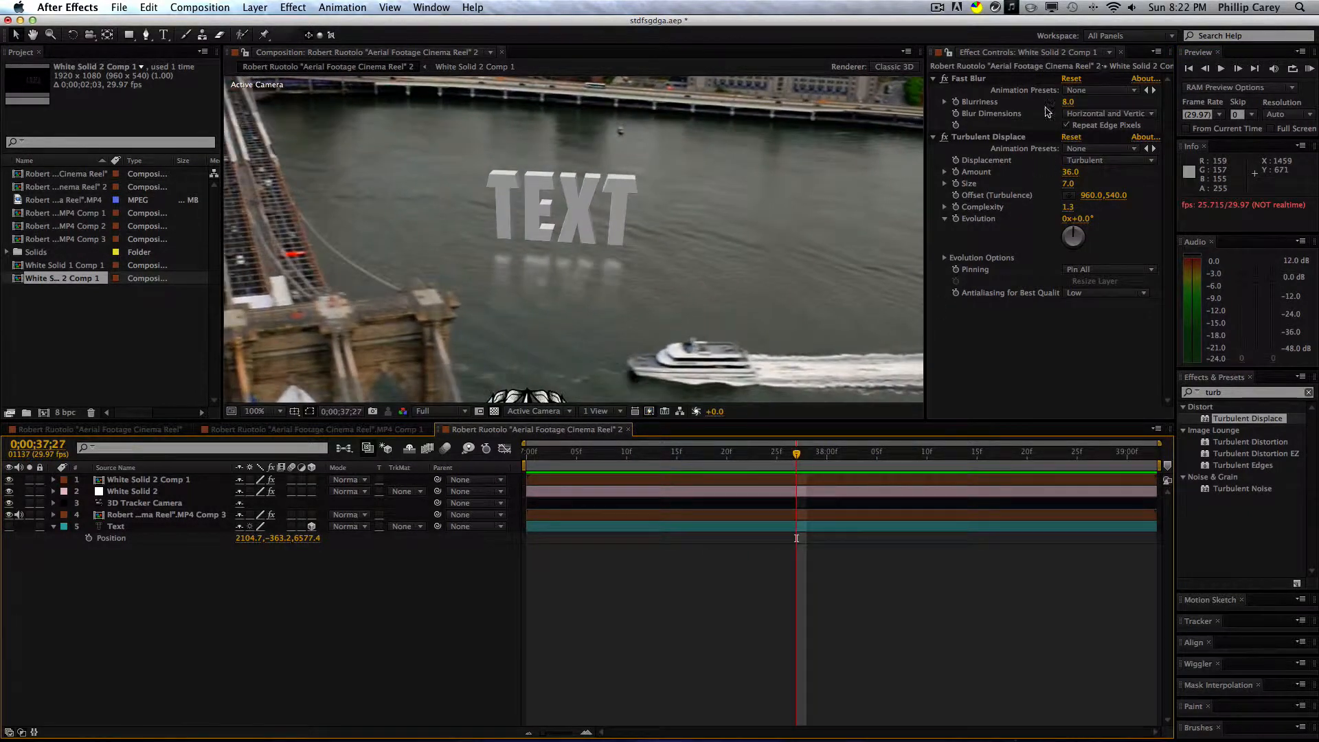
Step: Try Turbulent Displace on White Solid 2 Comp 1 with Amount 1 and Size 30, and undo both changes
left_click_drag(1075, 173, 1118, 182)
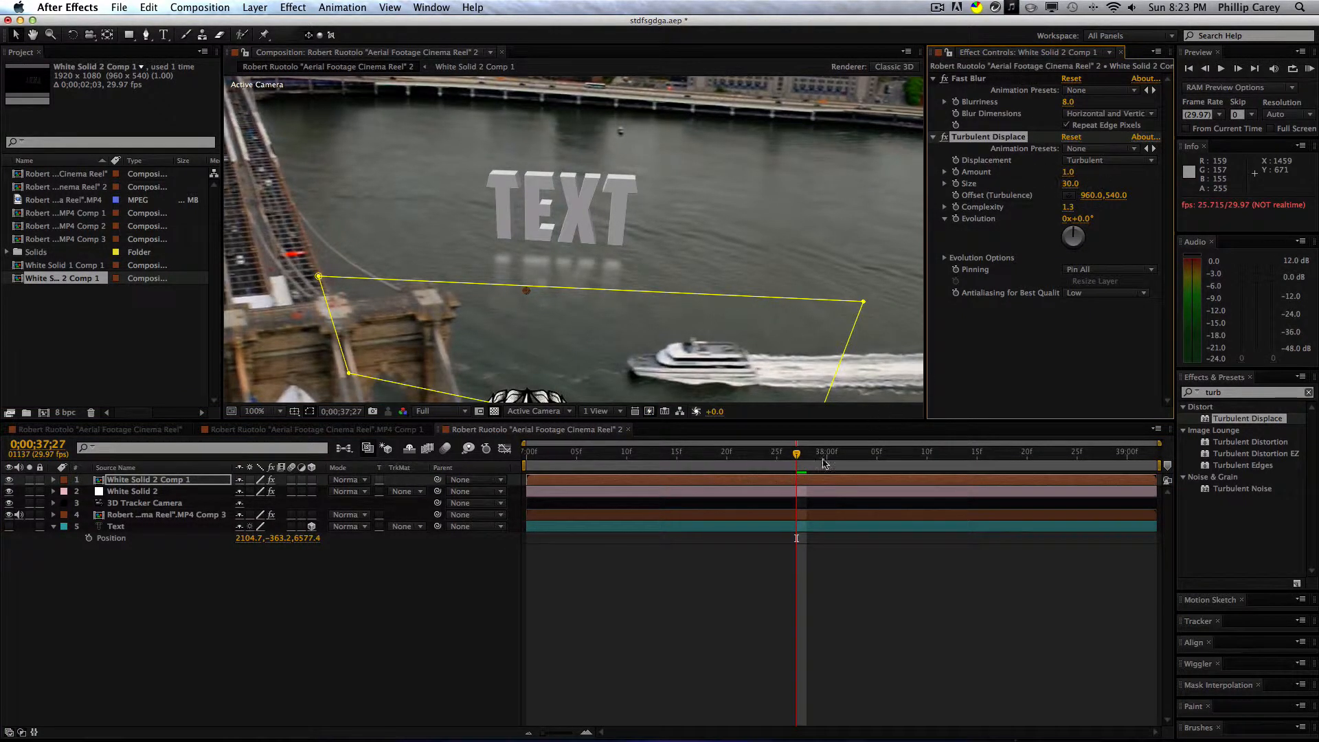
left_click_drag(824, 463, 953, 447)
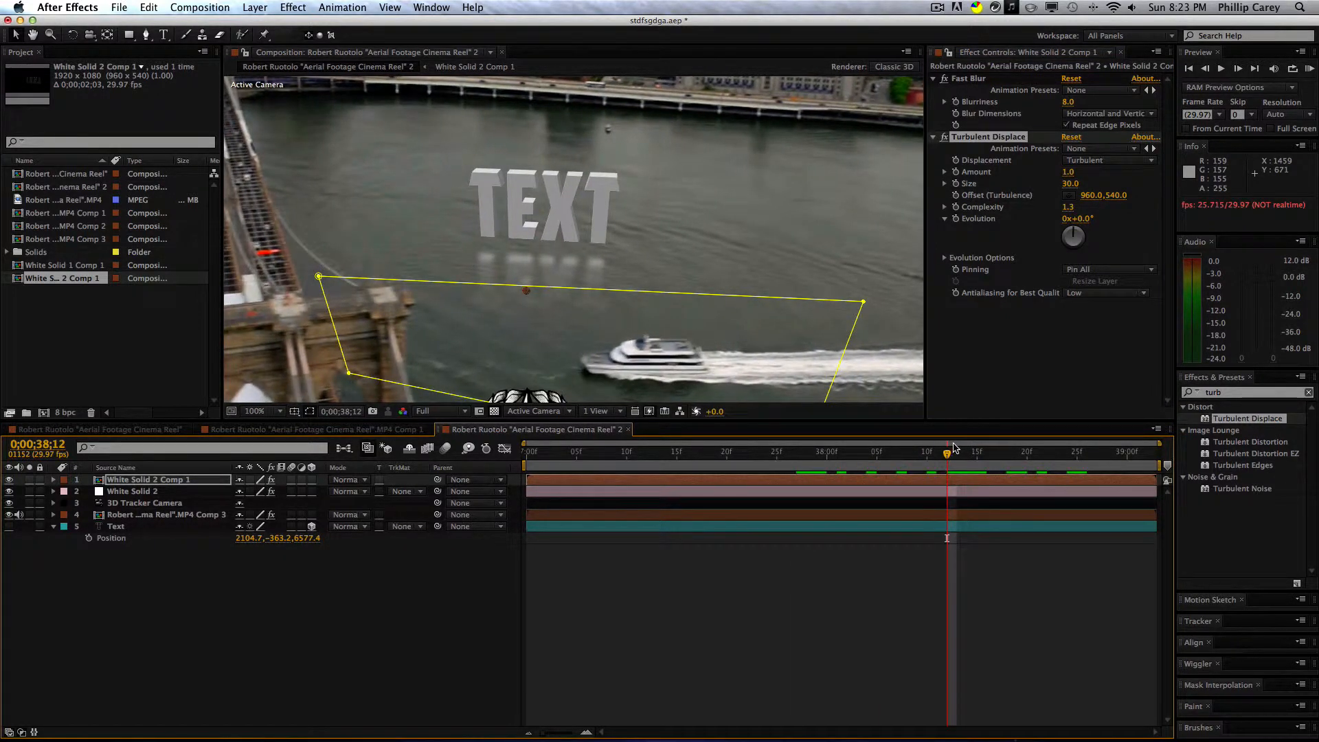
key("super+z")
key("super+z")
left_click(972, 403)
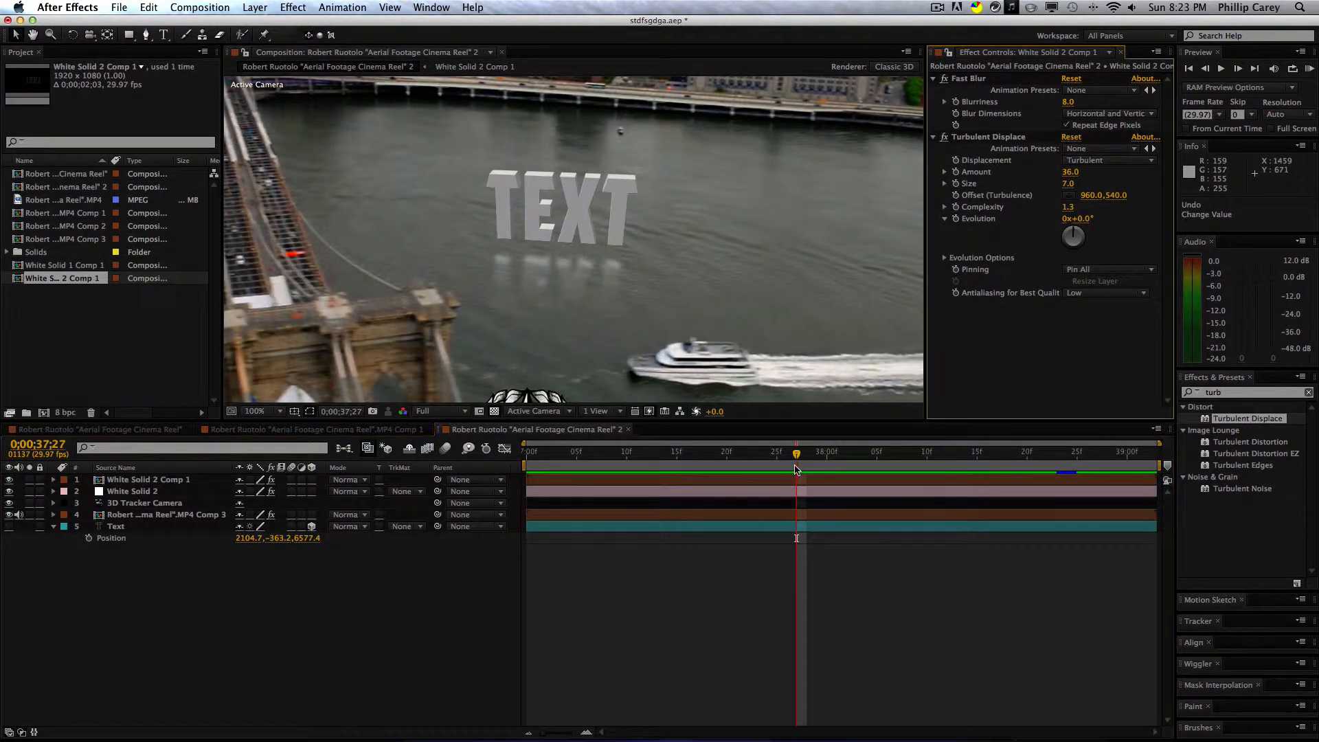
Step: Review the text and its reflection in the full frame at several times between 0;00;37;00 and 0;00;38;18
left_click_drag(806, 459, 1012, 455)
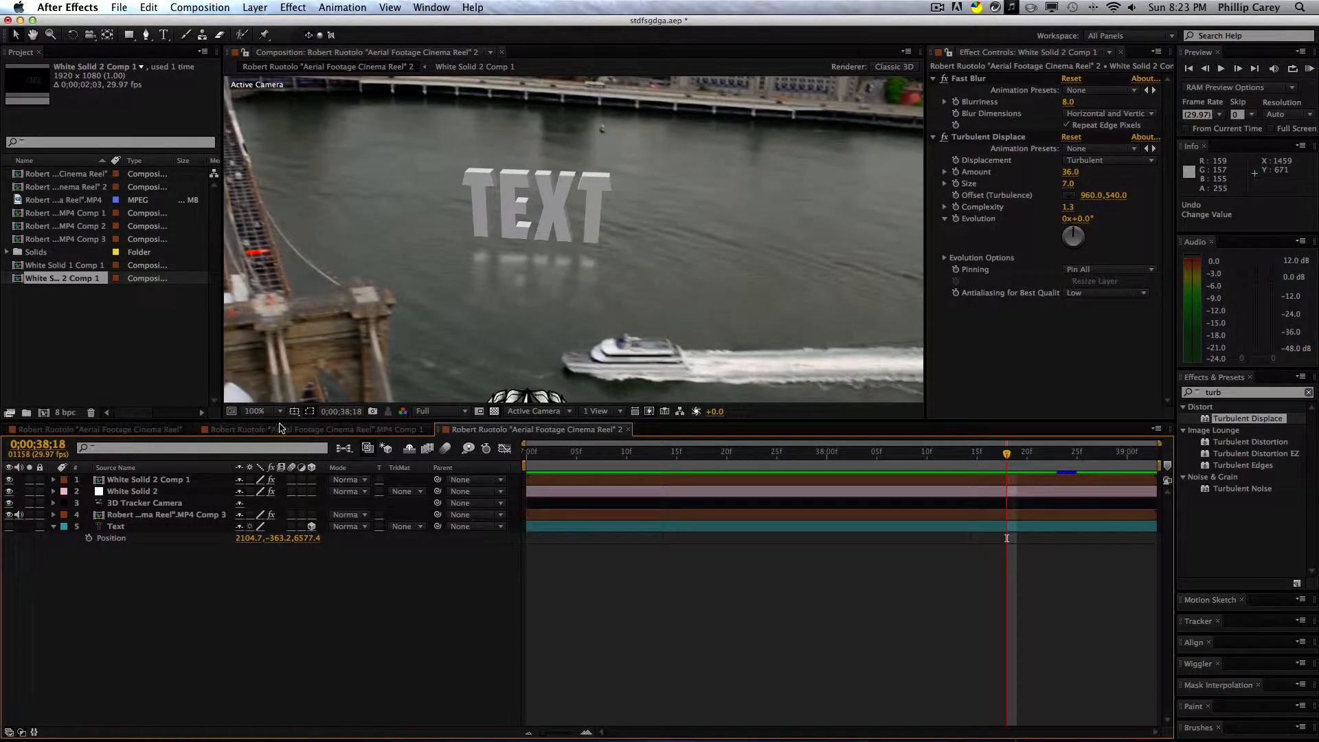
right_click(396, 346)
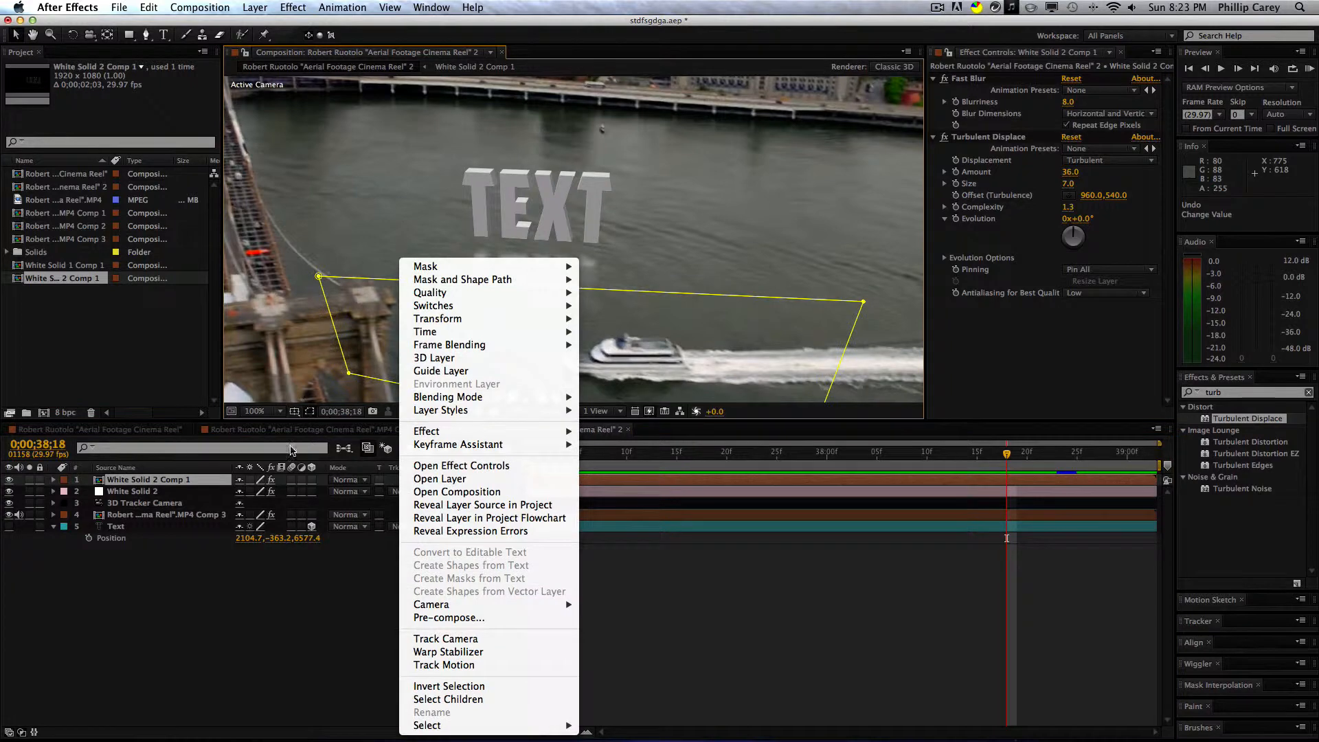
left_click(286, 602)
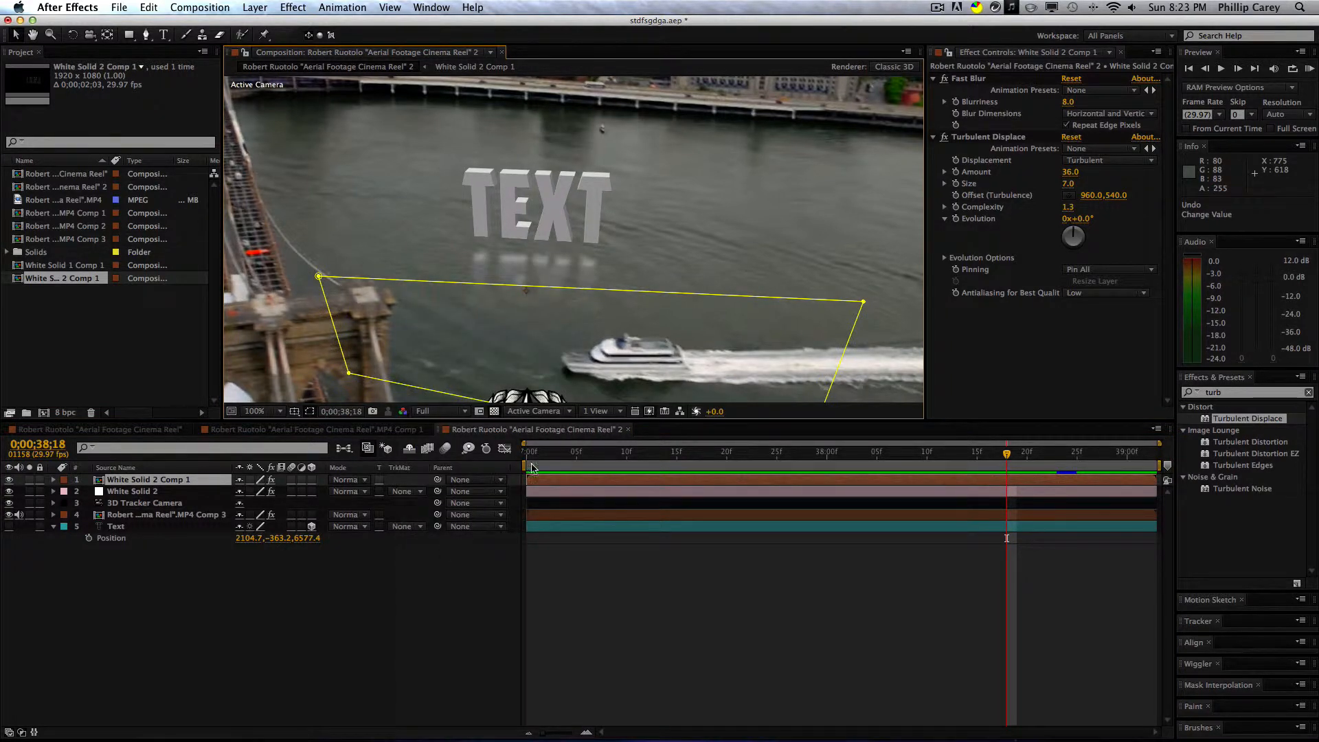
left_click(257, 411)
left_click(268, 429)
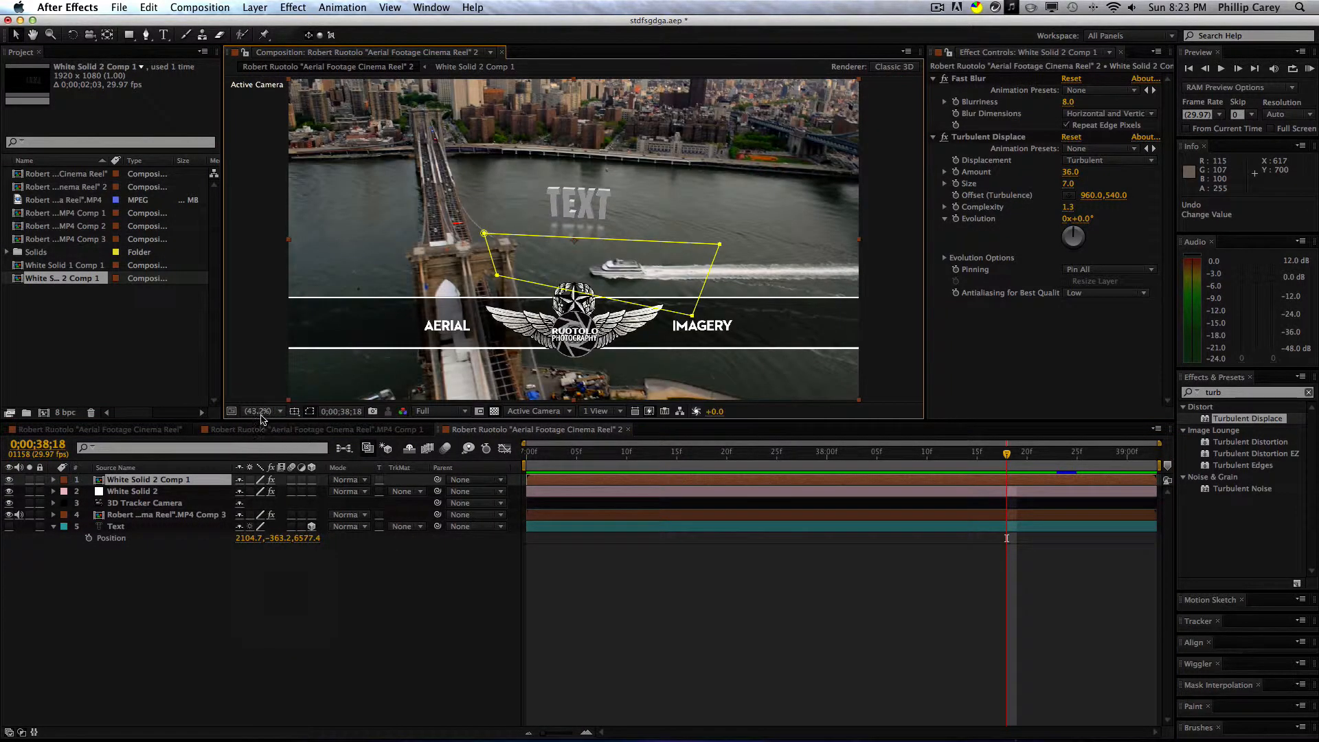
left_click(261, 415)
left_click(274, 430)
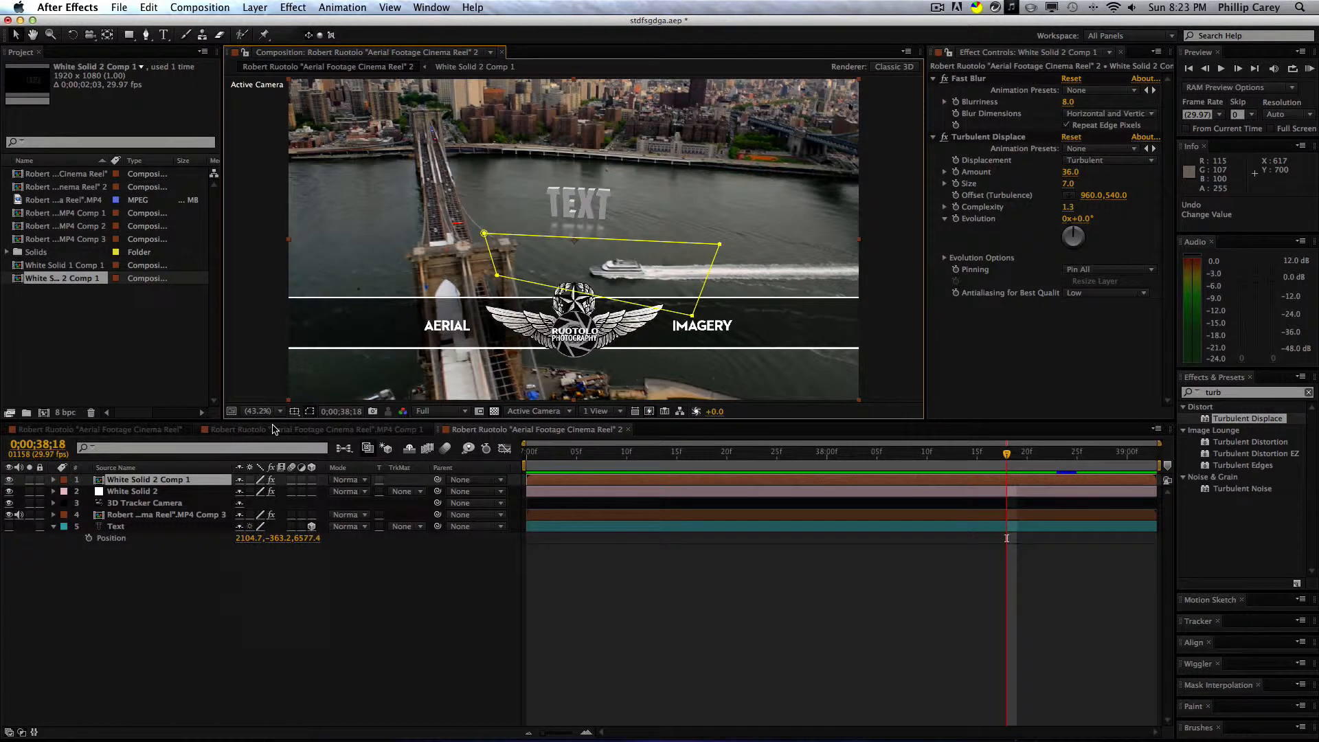
left_click(416, 604)
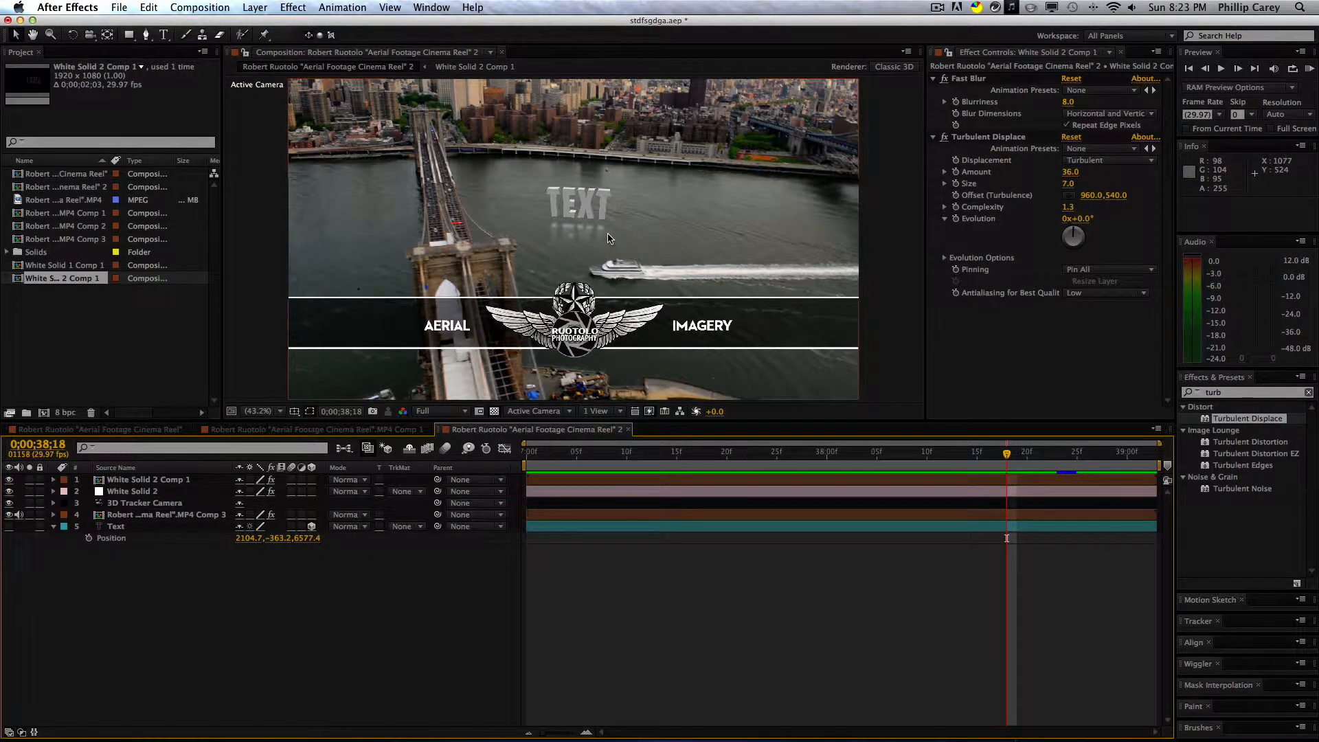
left_click_drag(546, 452, 498, 421)
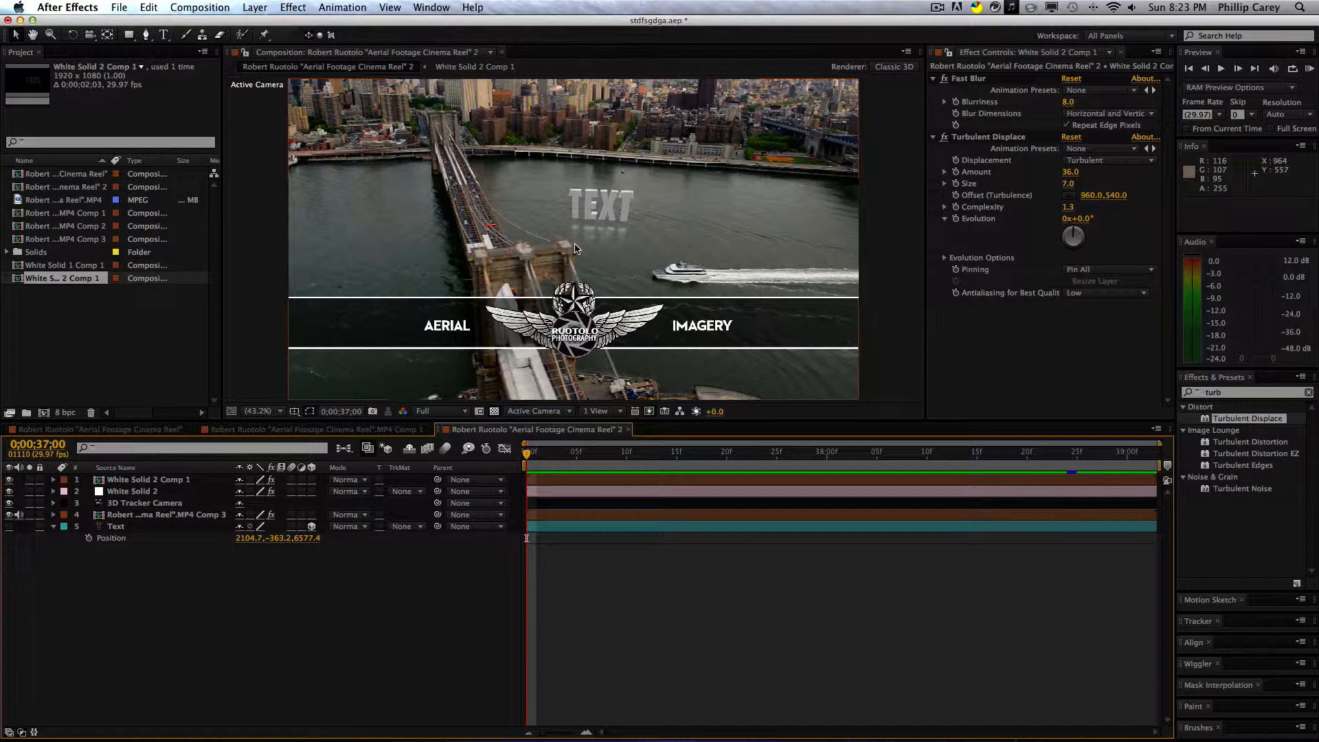
left_click_drag(532, 455, 887, 453)
Step: Try the Natural lighting preset in Element's Render Settings on White Solid 2 and check the text at several frames
left_click(132, 491)
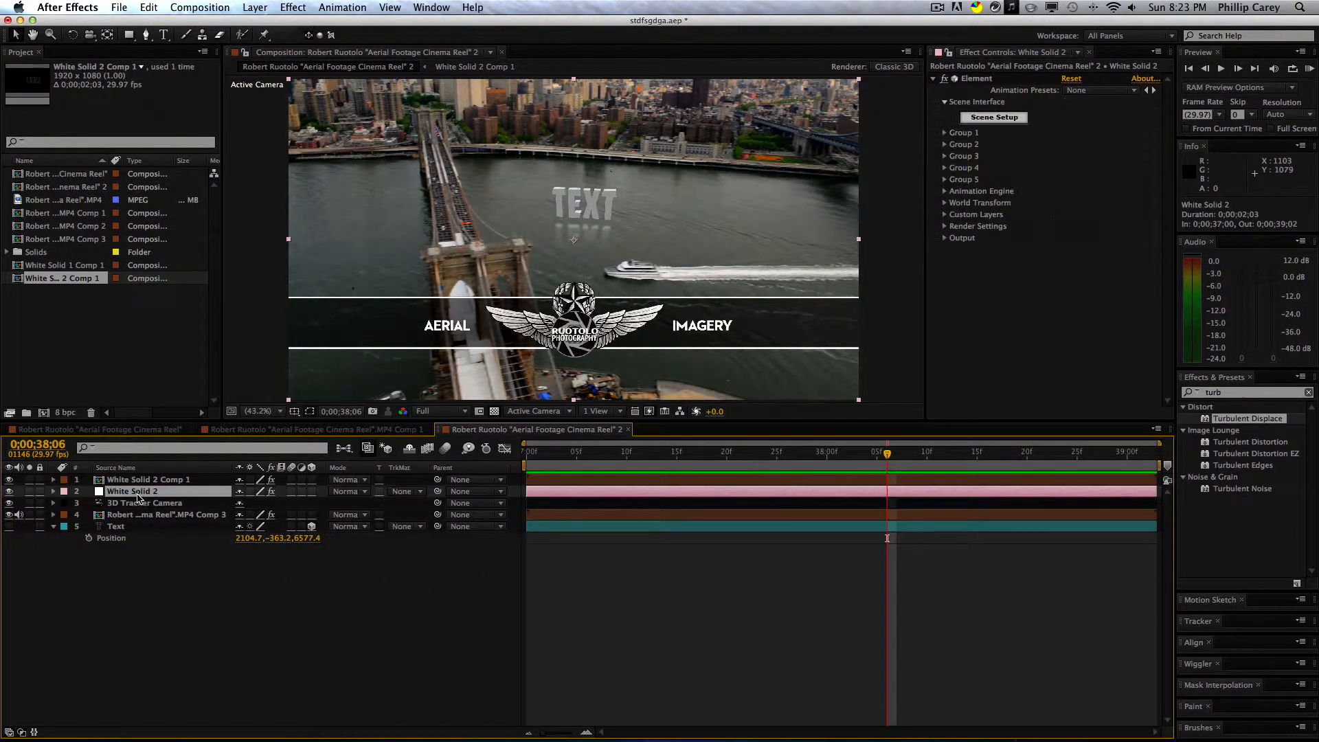
left_click(942, 227)
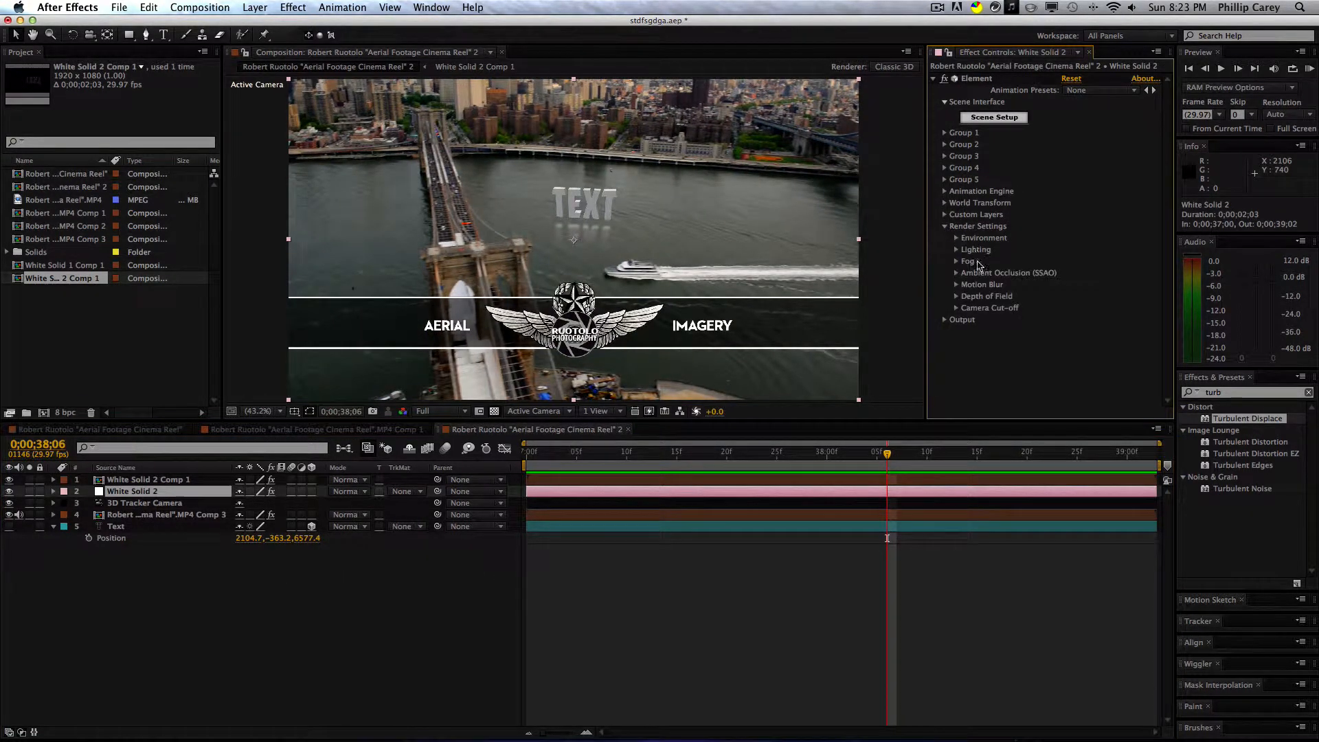
left_click(955, 250)
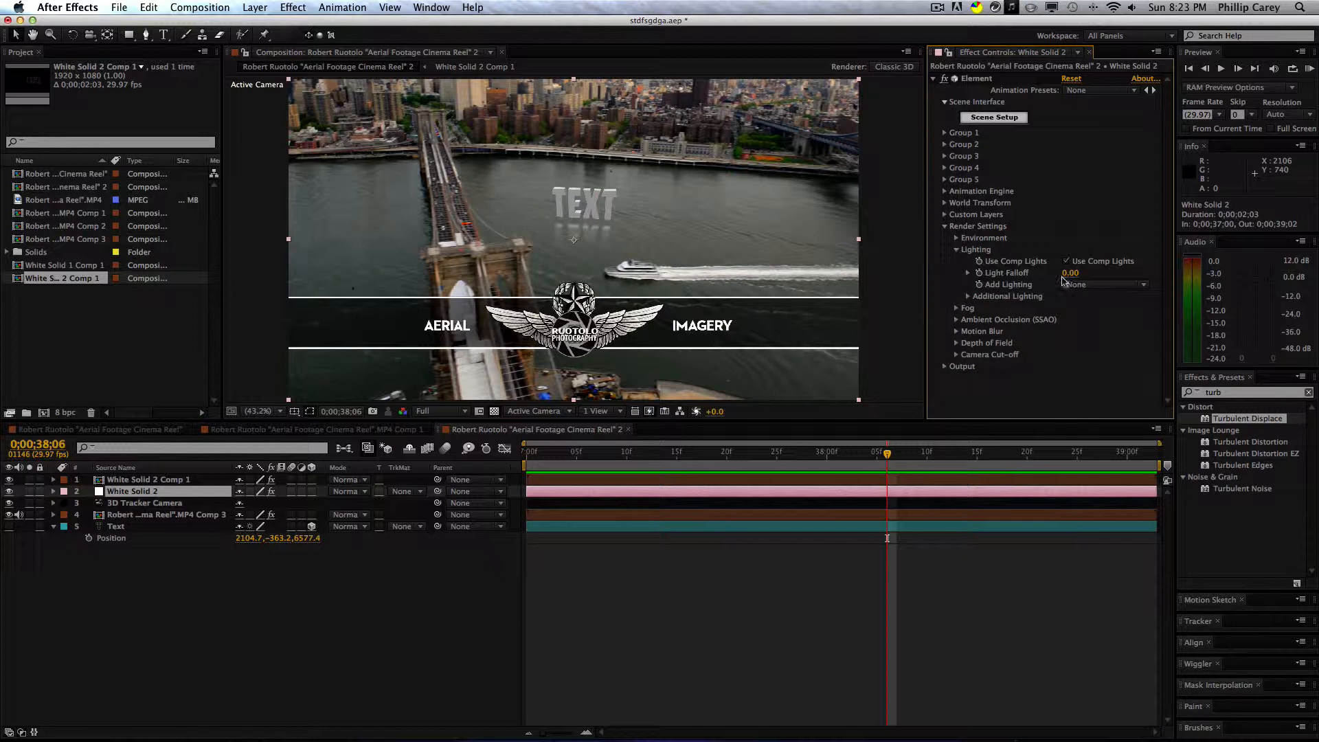
left_click(1071, 284)
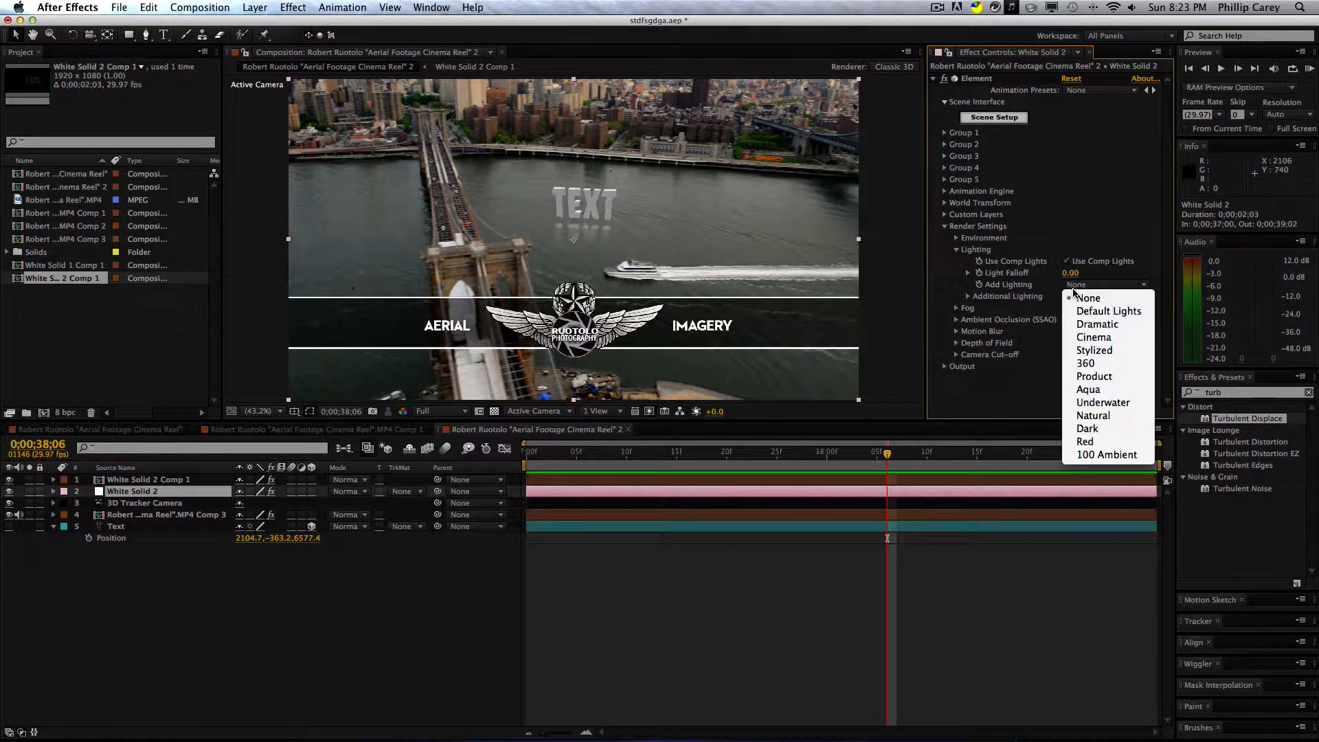
left_click(1107, 415)
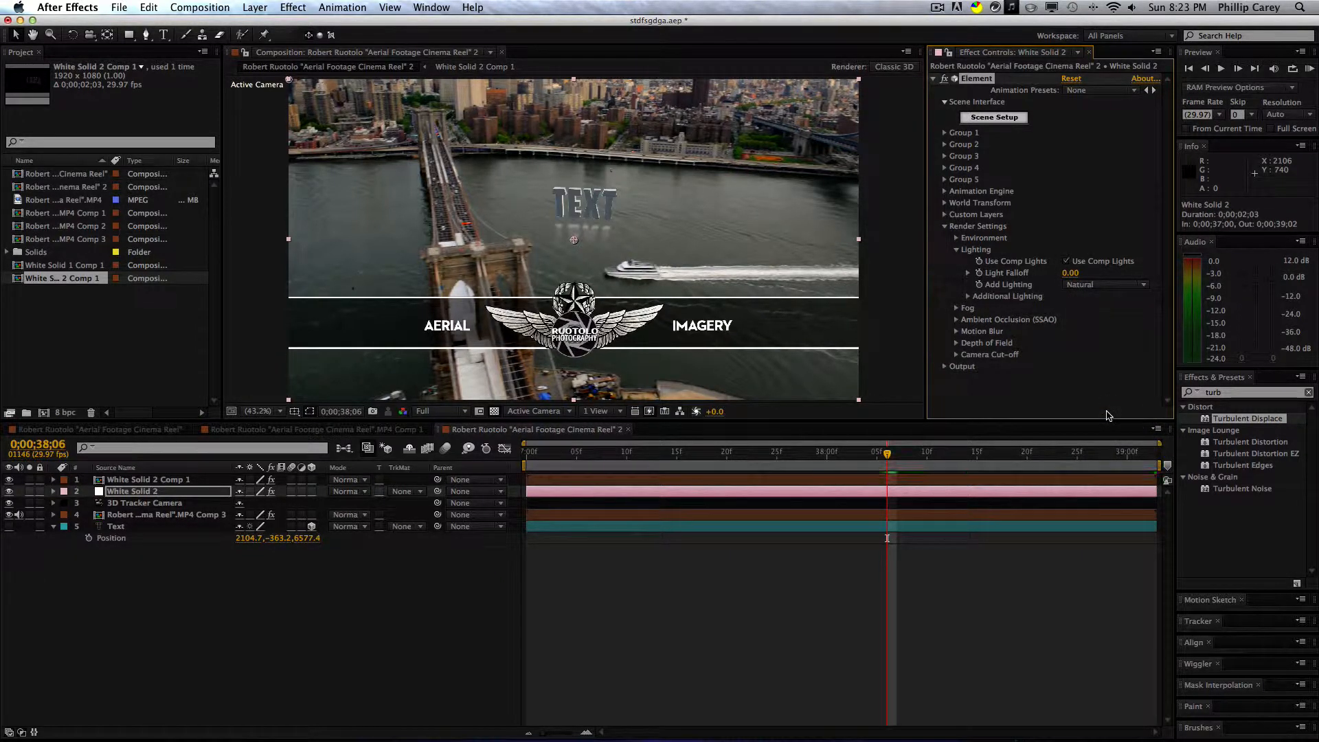
left_click_drag(840, 455, 1037, 458)
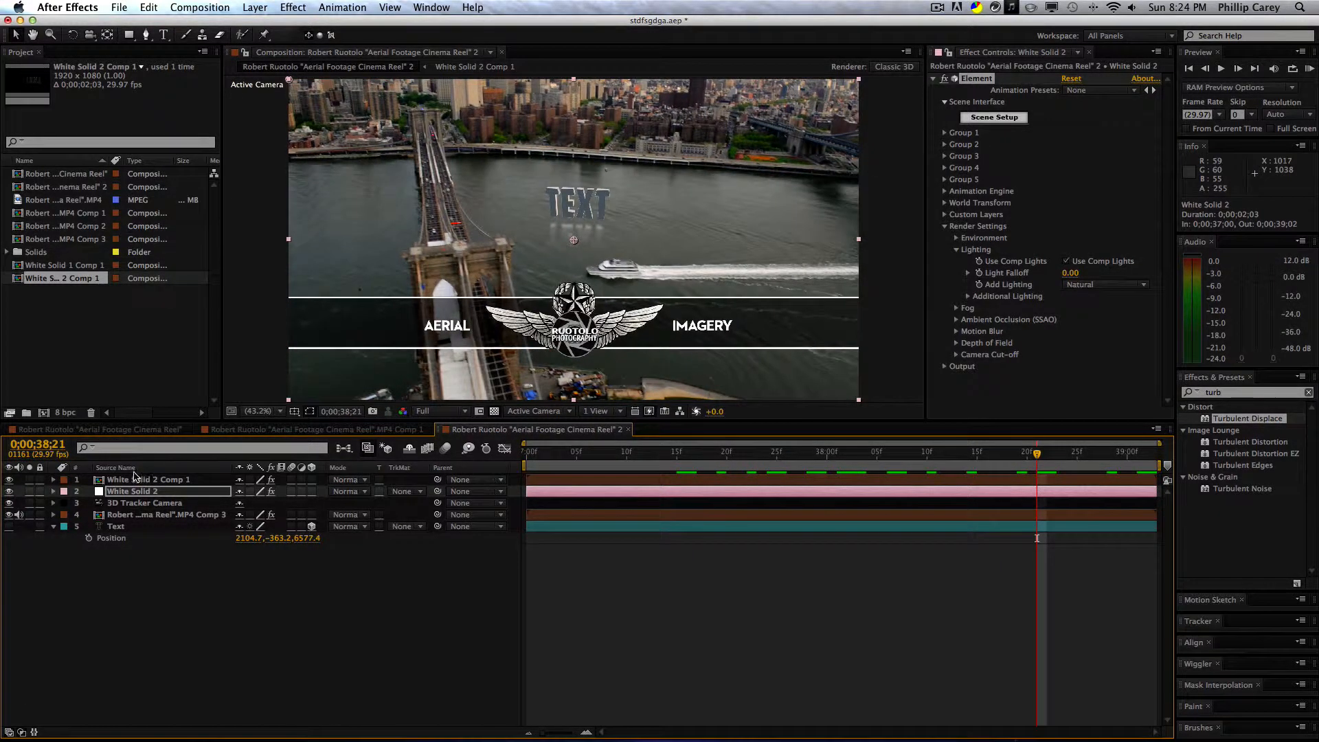
left_click(137, 480)
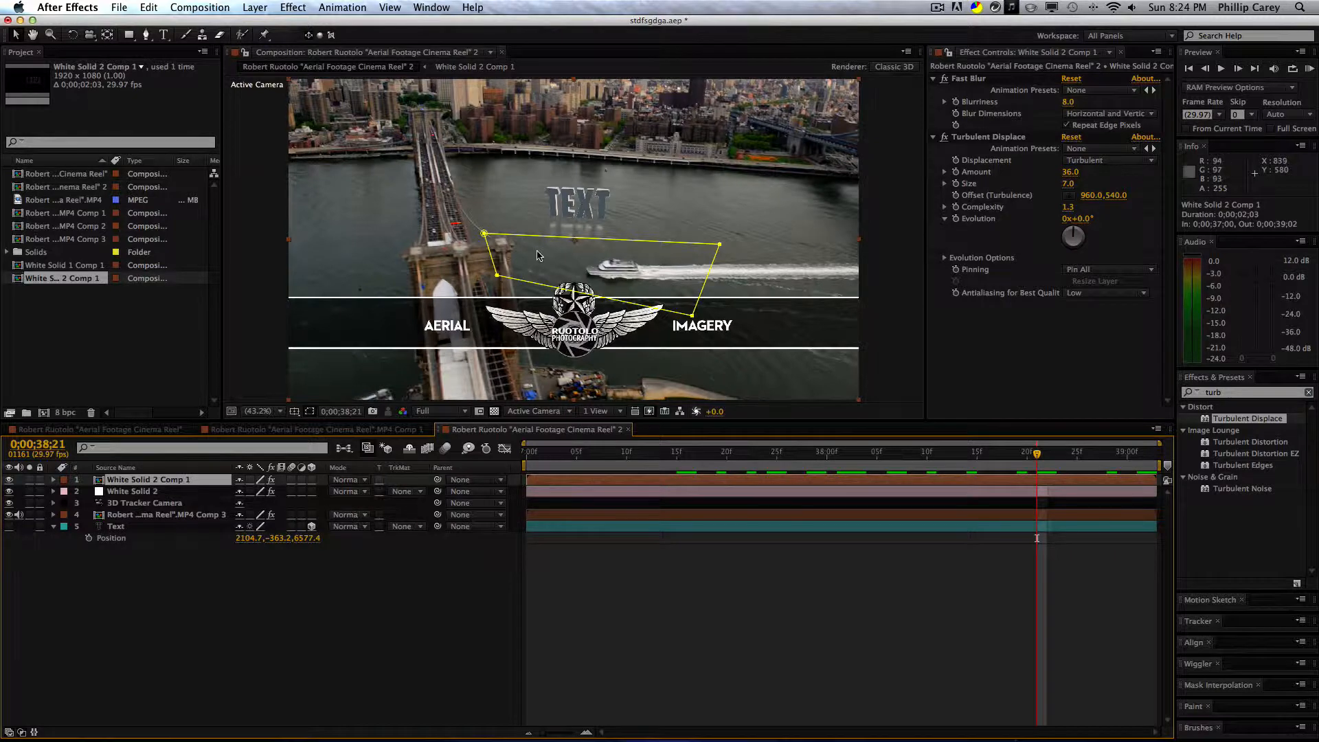
left_click(425, 621)
key("space")
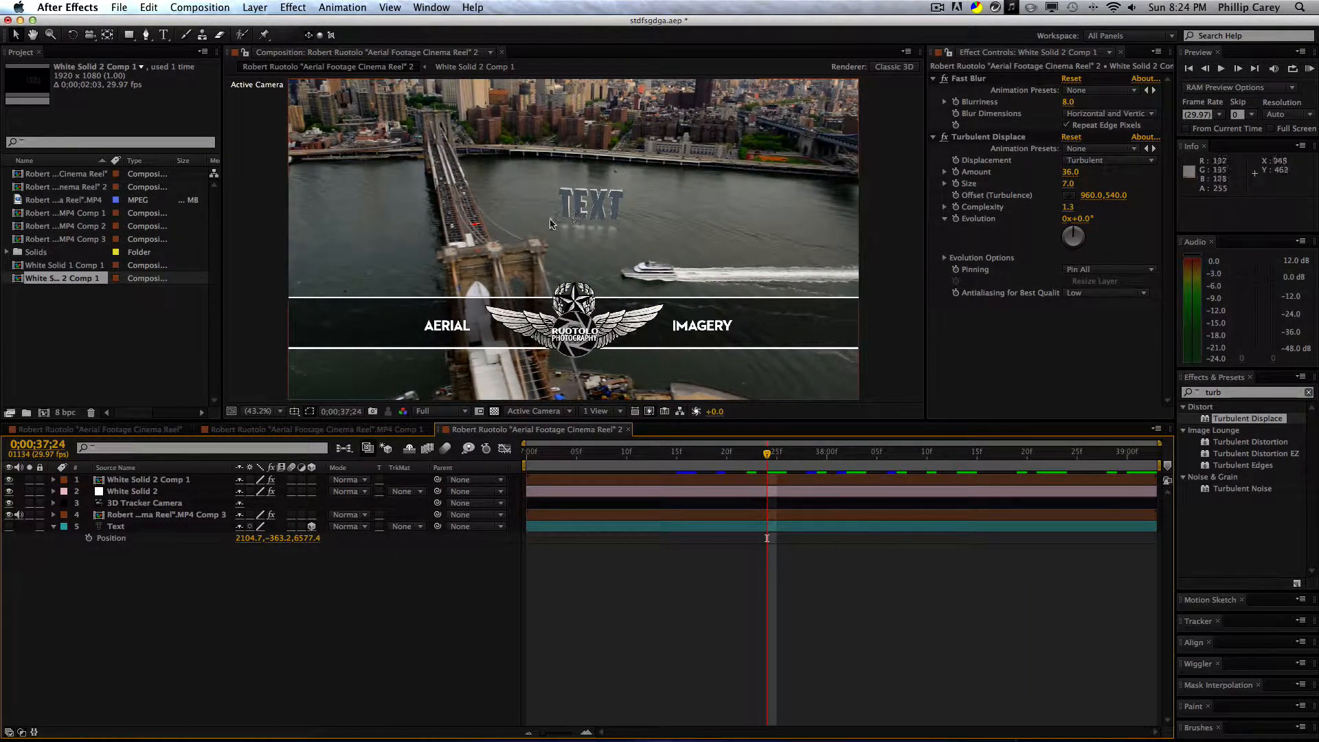
Step: Set Element's Add Lighting option on White Solid 2 back to None and collapse the Render Settings
left_click(135, 492)
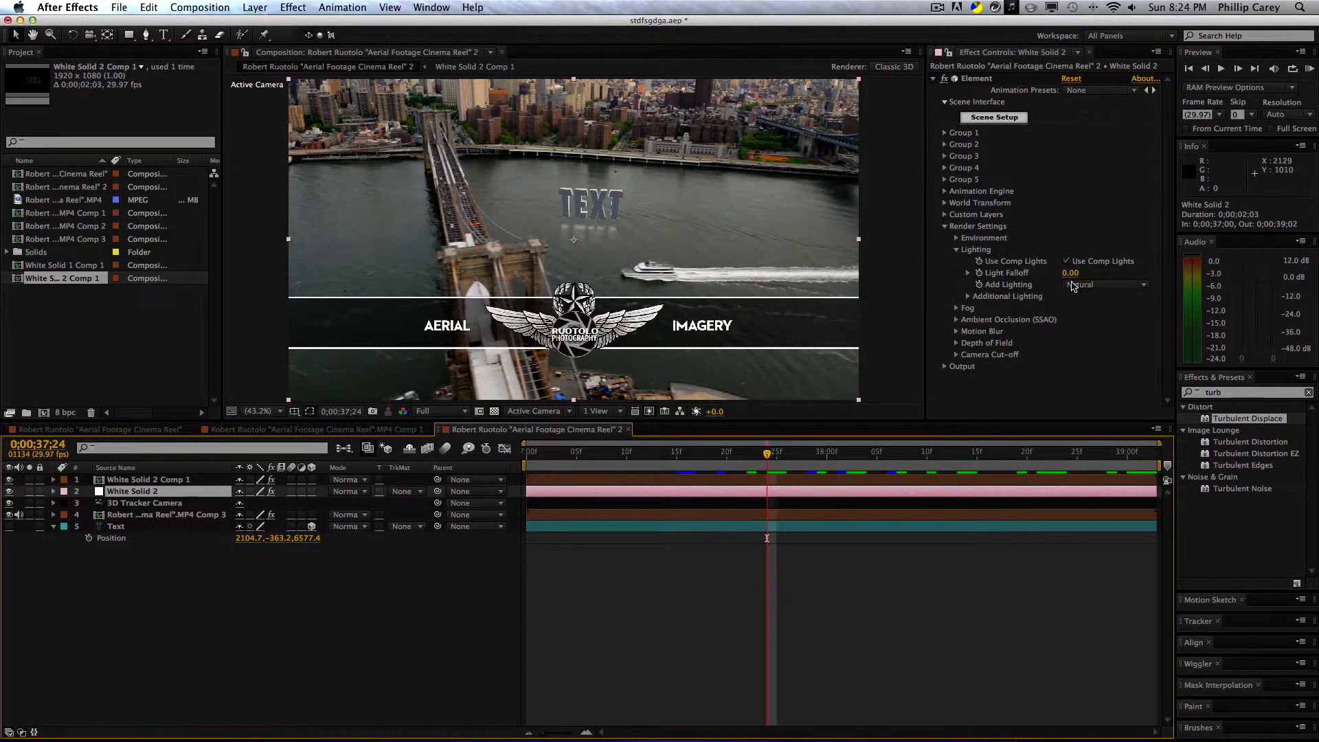
left_click(1073, 286)
left_click(1082, 288)
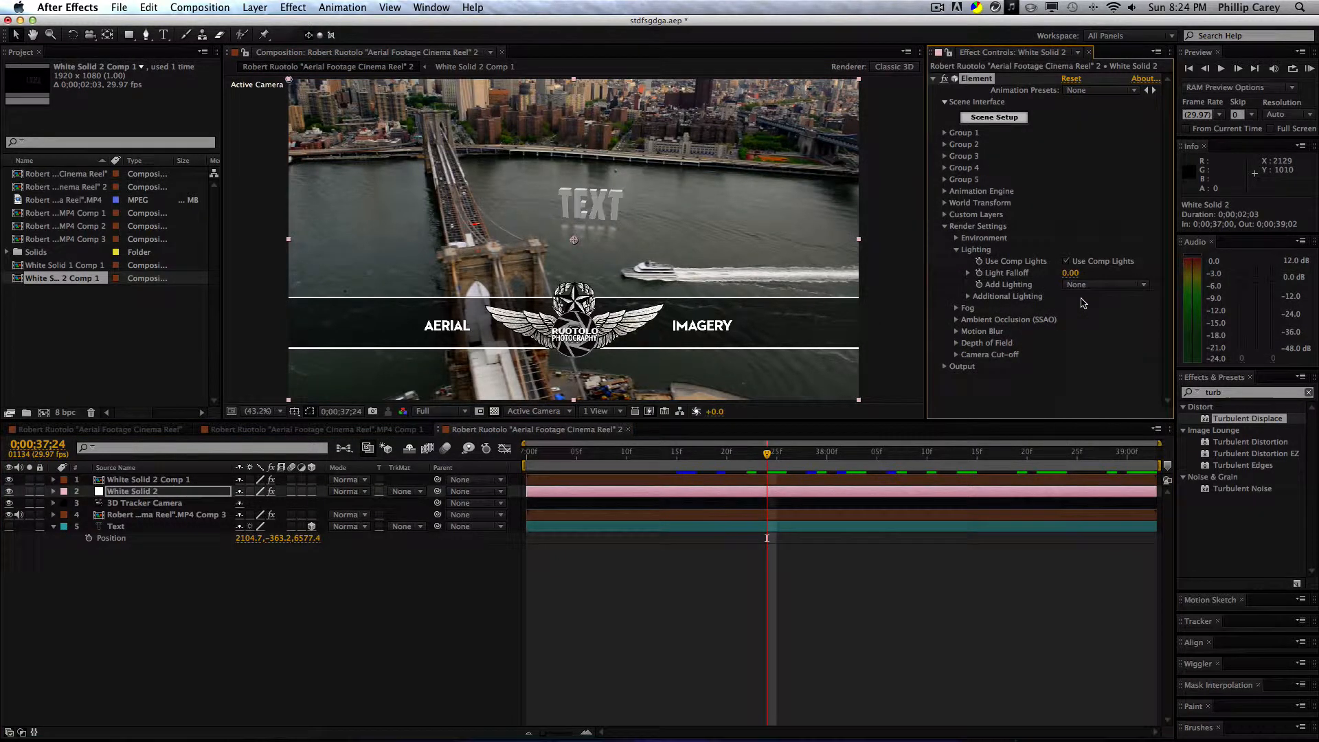
left_click(945, 226)
Step: Add a new Ambient light layer with its warm color and 100% intensity to the text composition
left_click(263, 10)
mouse_move(268, 24)
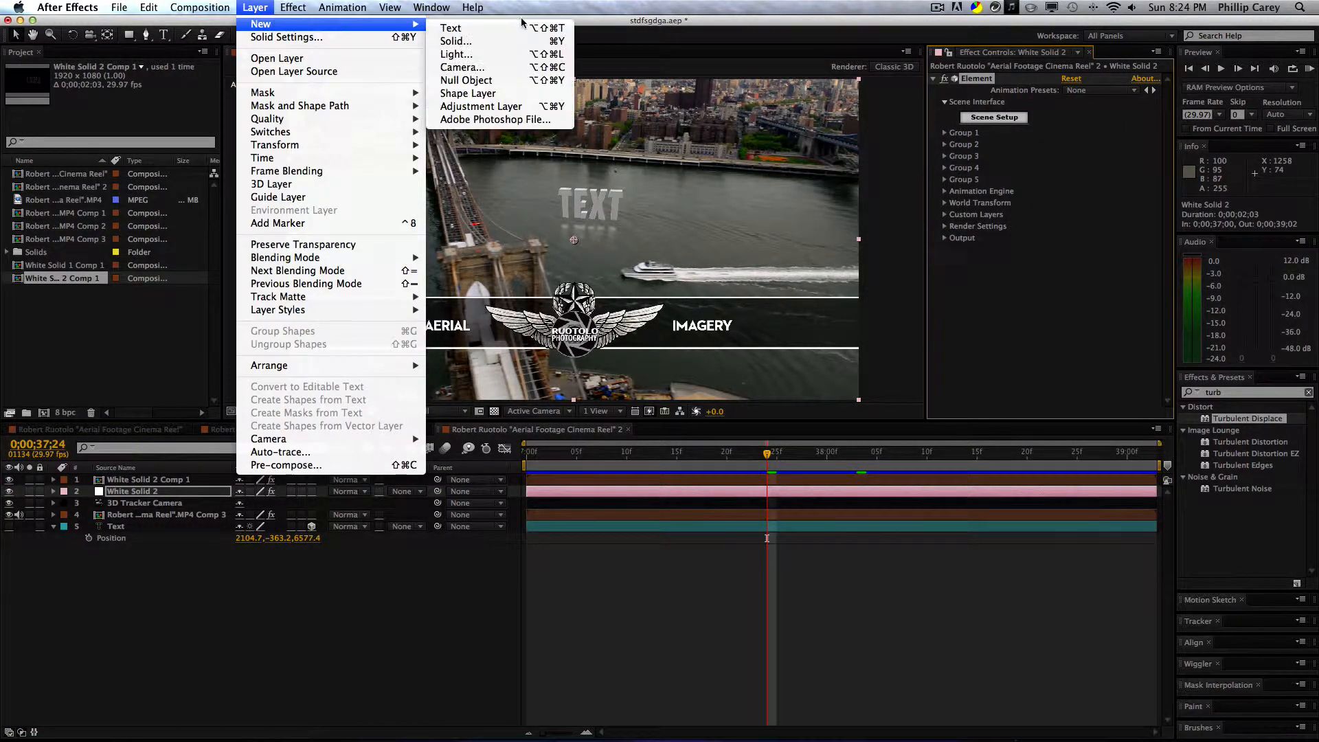
left_click(516, 56)
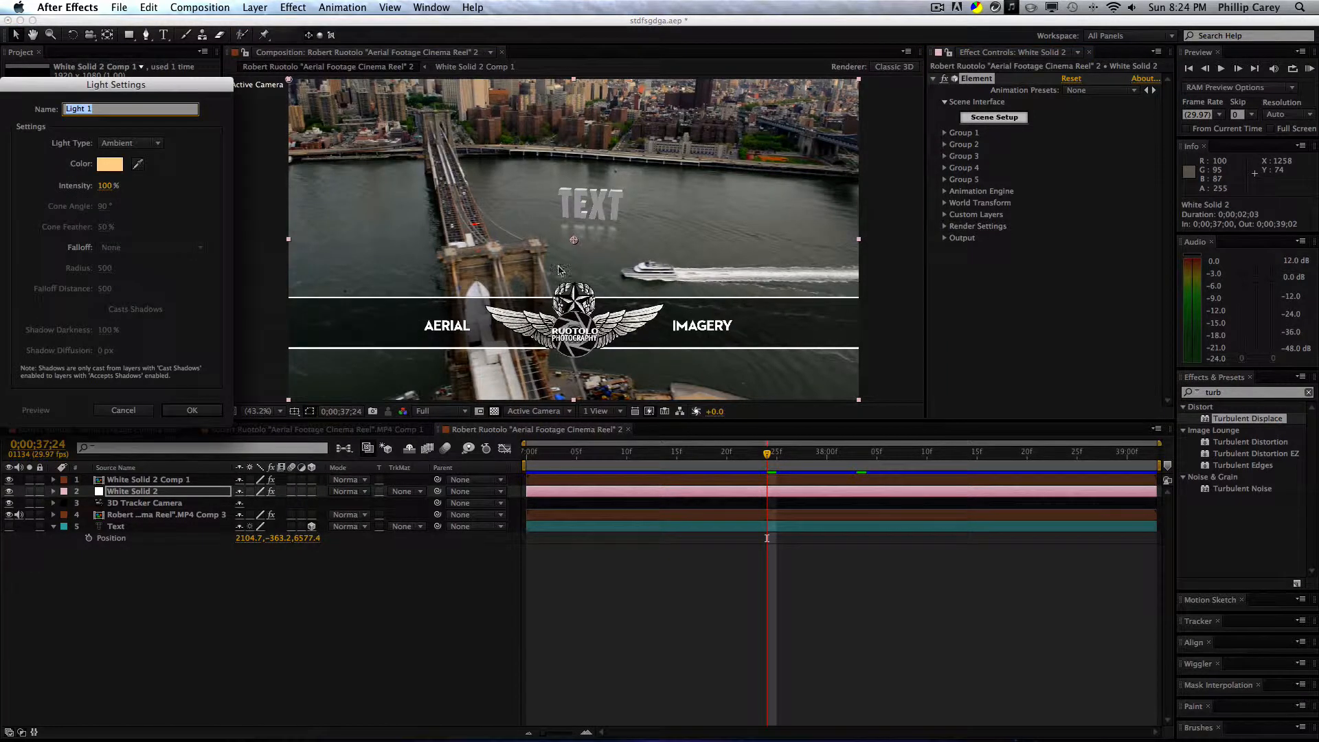
left_click(193, 410)
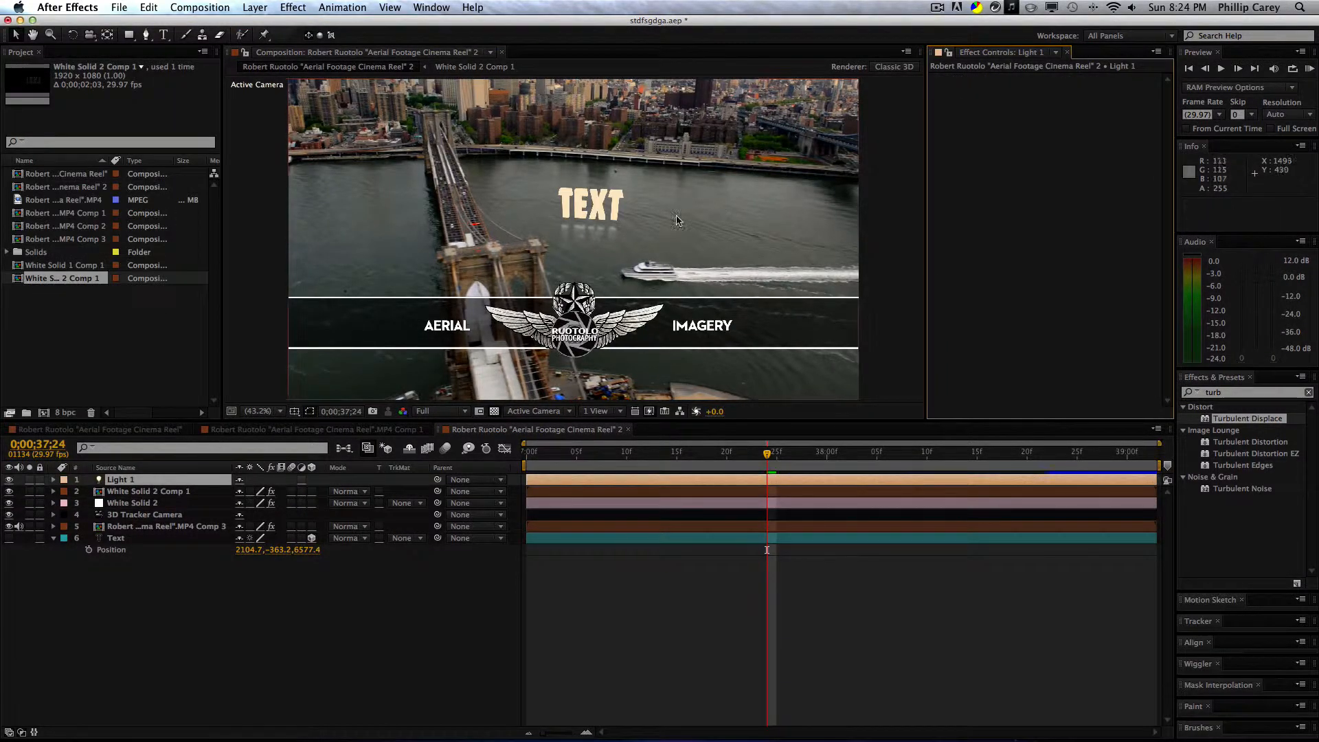
left_click(190, 491)
Step: Try the Parallel type in Light 1's Light Options and set the light's type to Spot
left_click(137, 481)
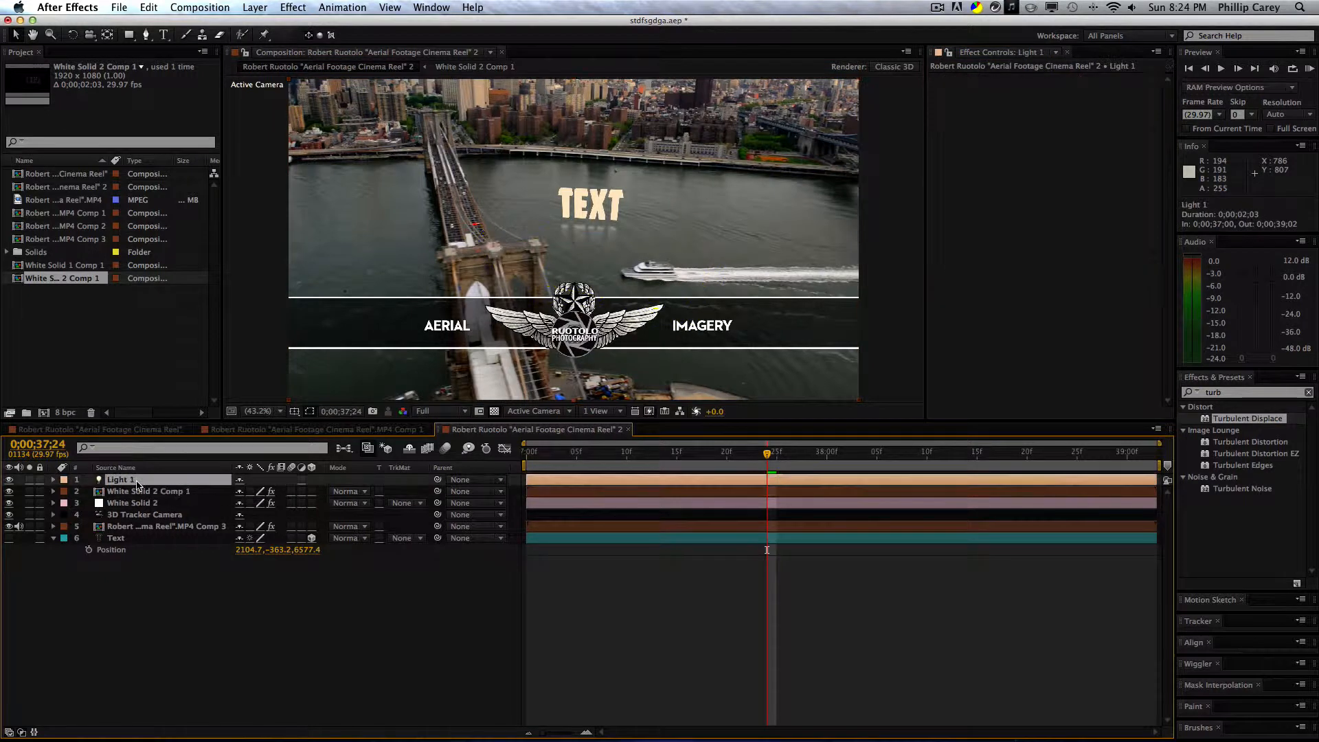
left_click(53, 480)
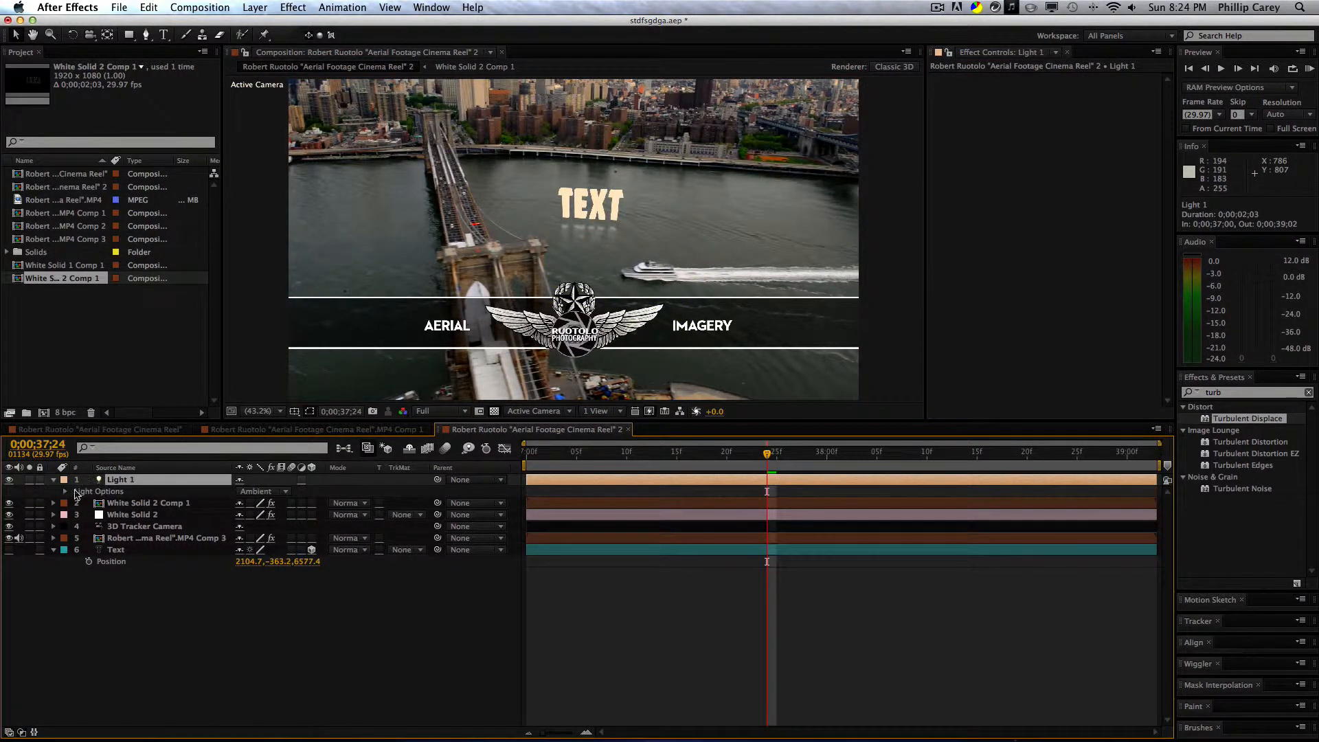
left_click(66, 491)
left_click(263, 491)
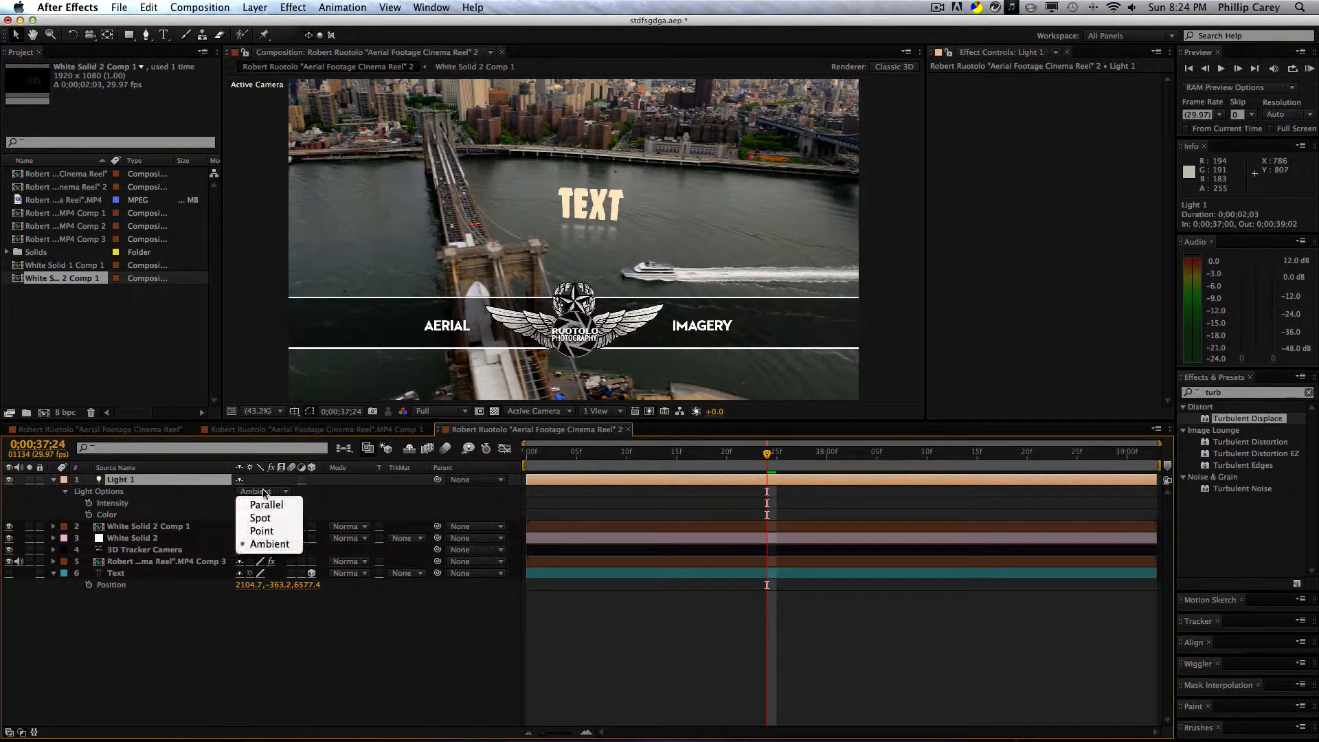
left_click(264, 501)
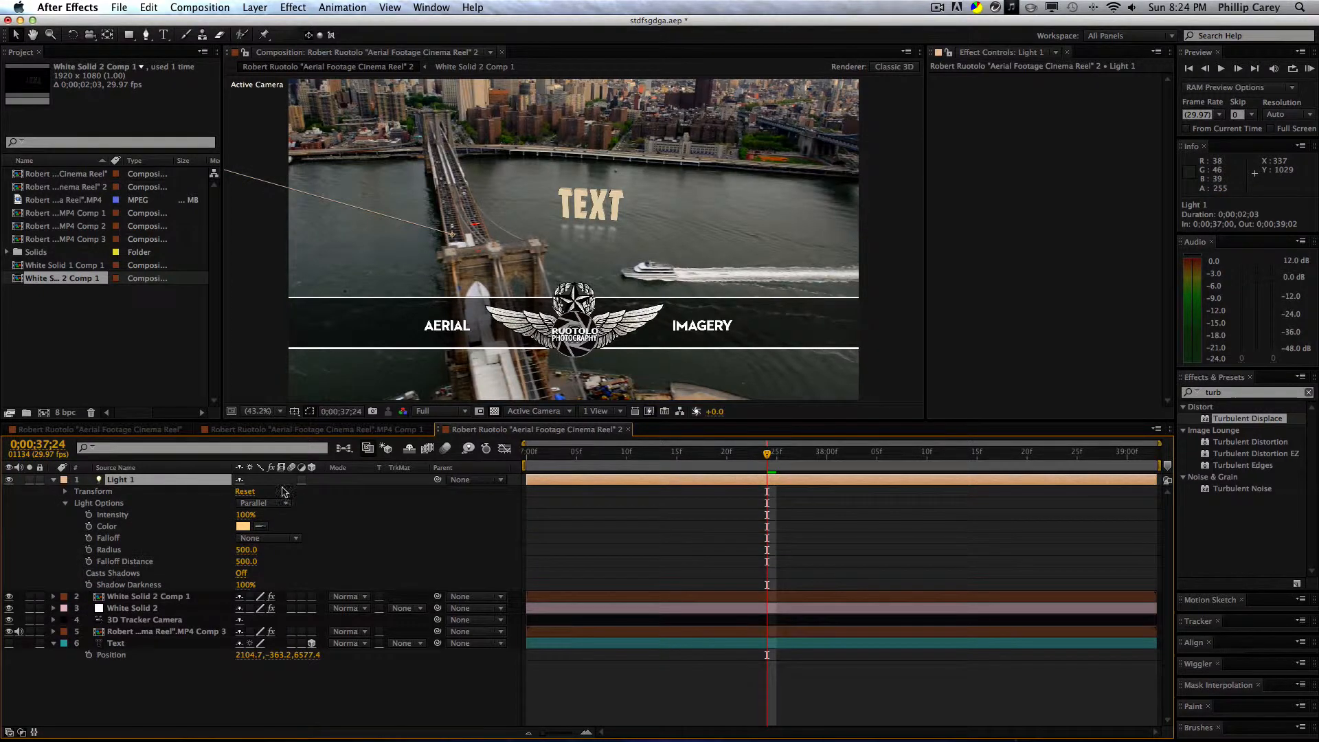
left_click(263, 503)
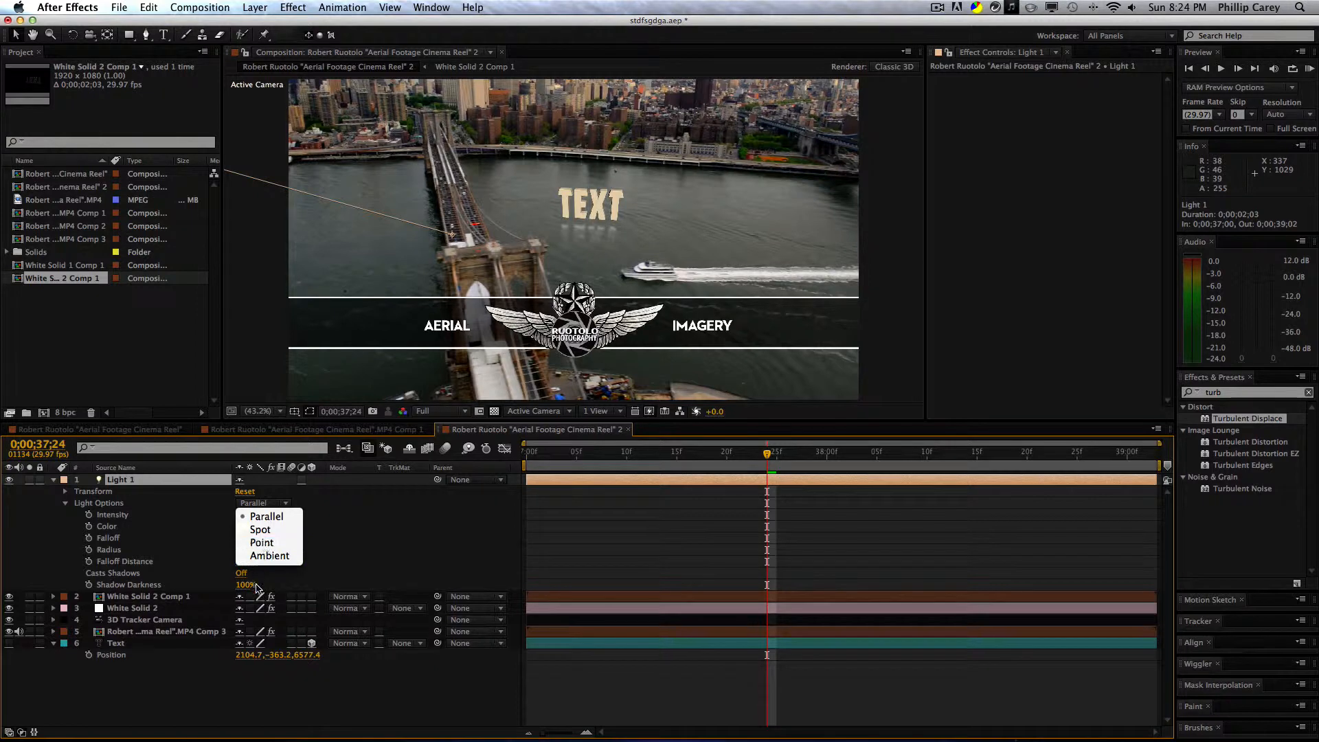
left_click(287, 530)
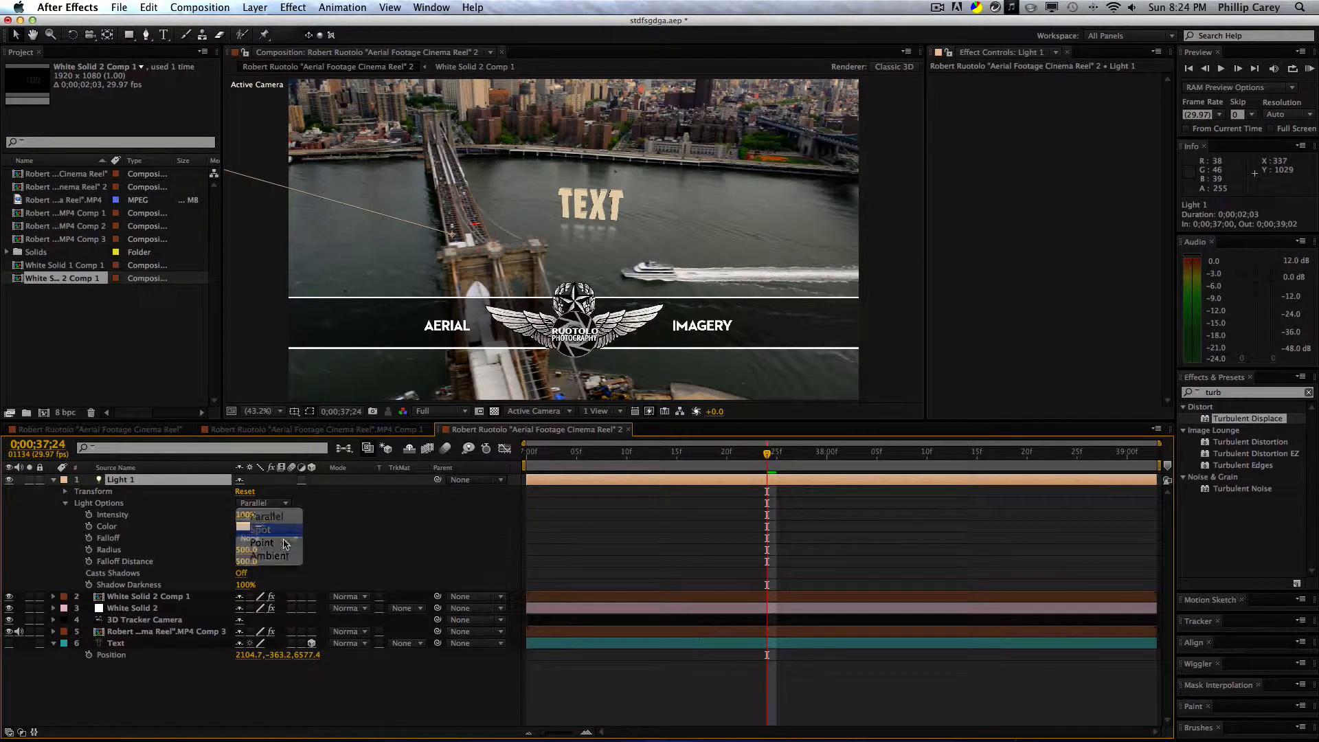
Step: Try repositioning the spot light Light 1 over the bridge, at about -311.9, 433.6, 1970.9, to light the text from the side
left_click_drag(287, 188, 516, 219)
left_click(146, 479)
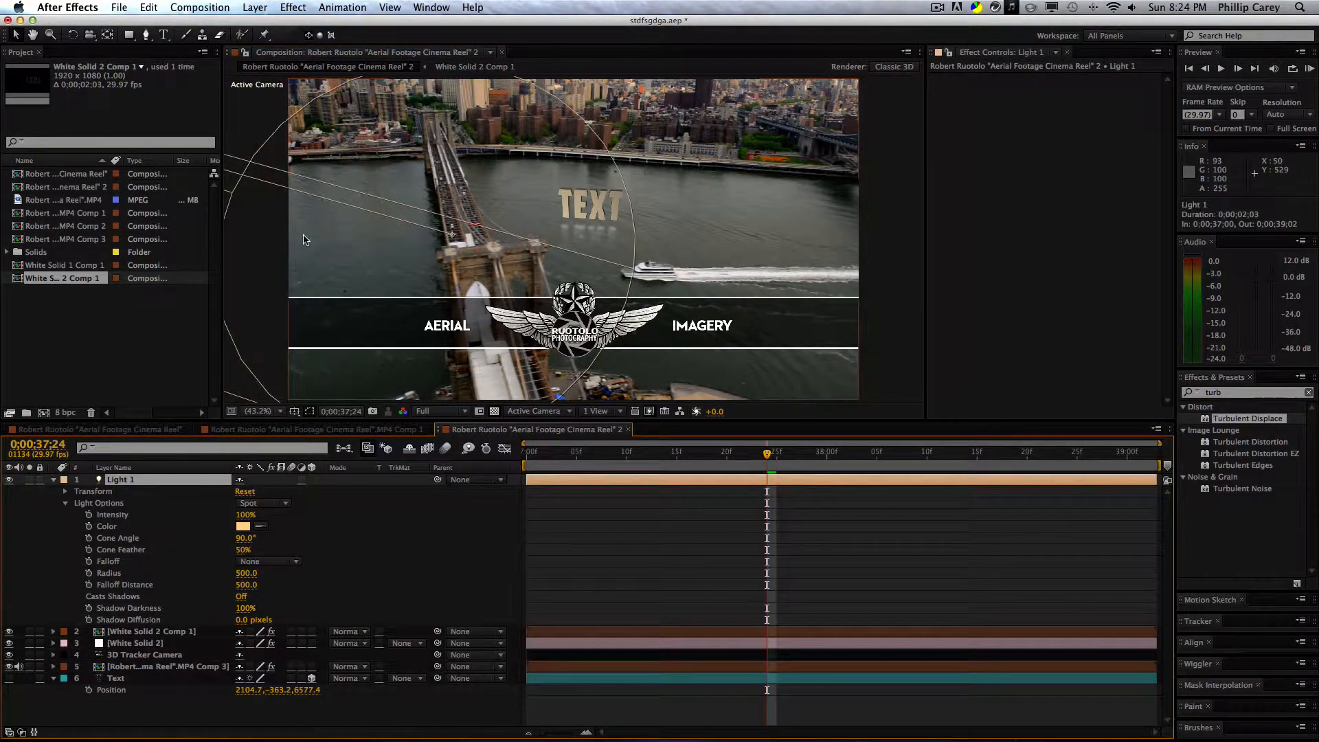
scroll(282, 220, "down", 5)
scroll(292, 200, "down", 1)
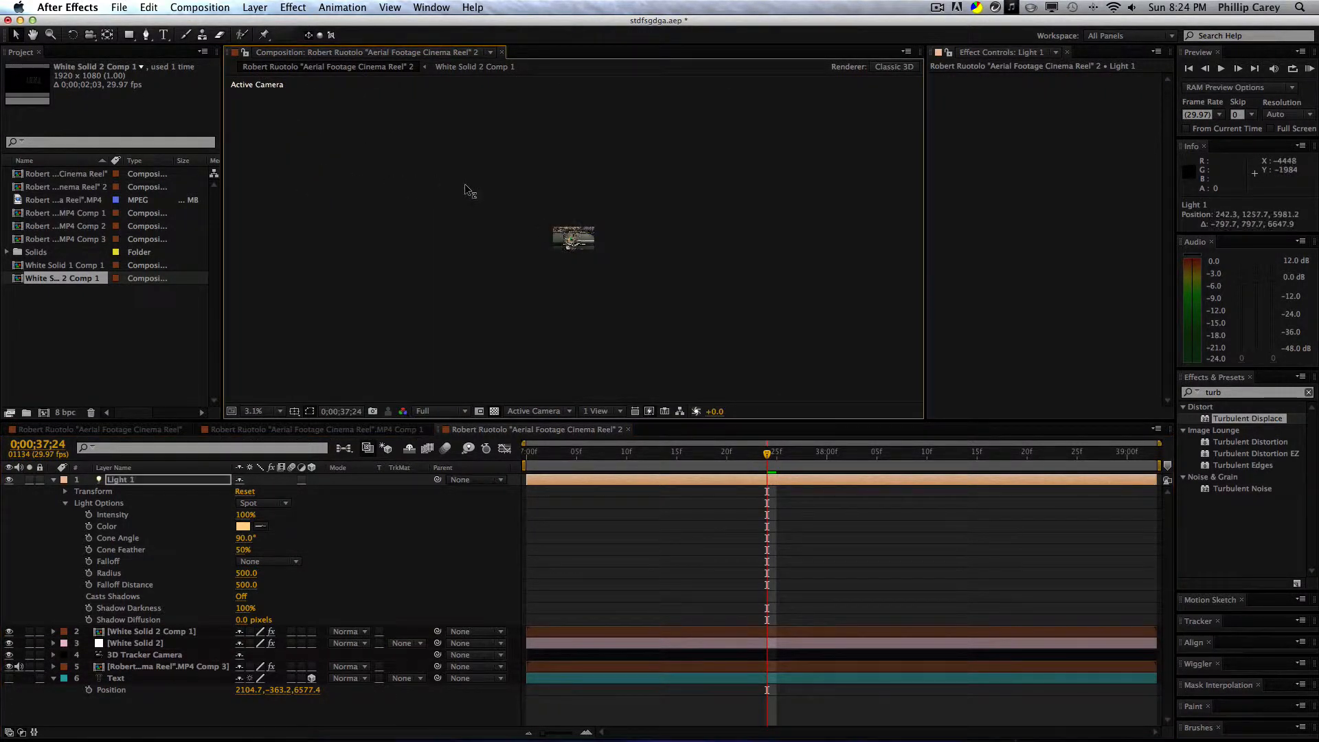
scroll(547, 268, "up", 10)
scroll(548, 267, "down", 3)
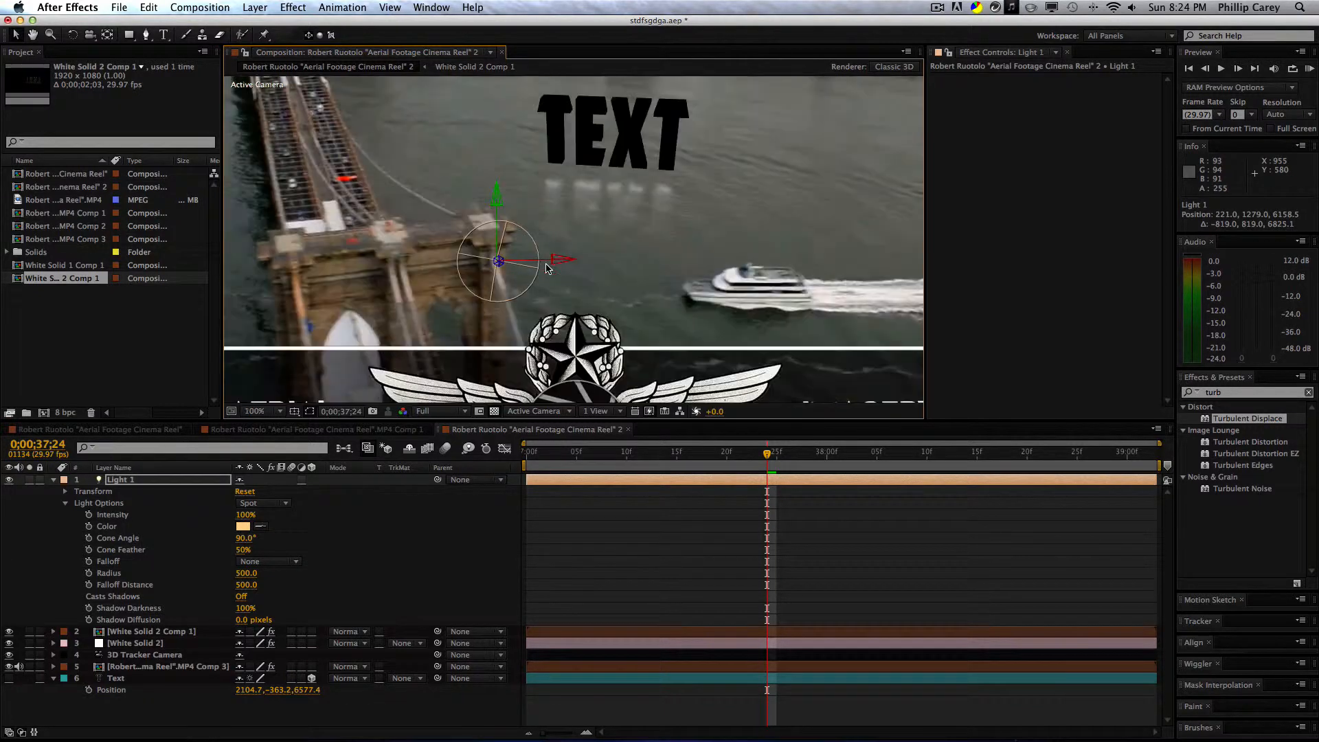
left_click_drag(568, 254, 452, 247)
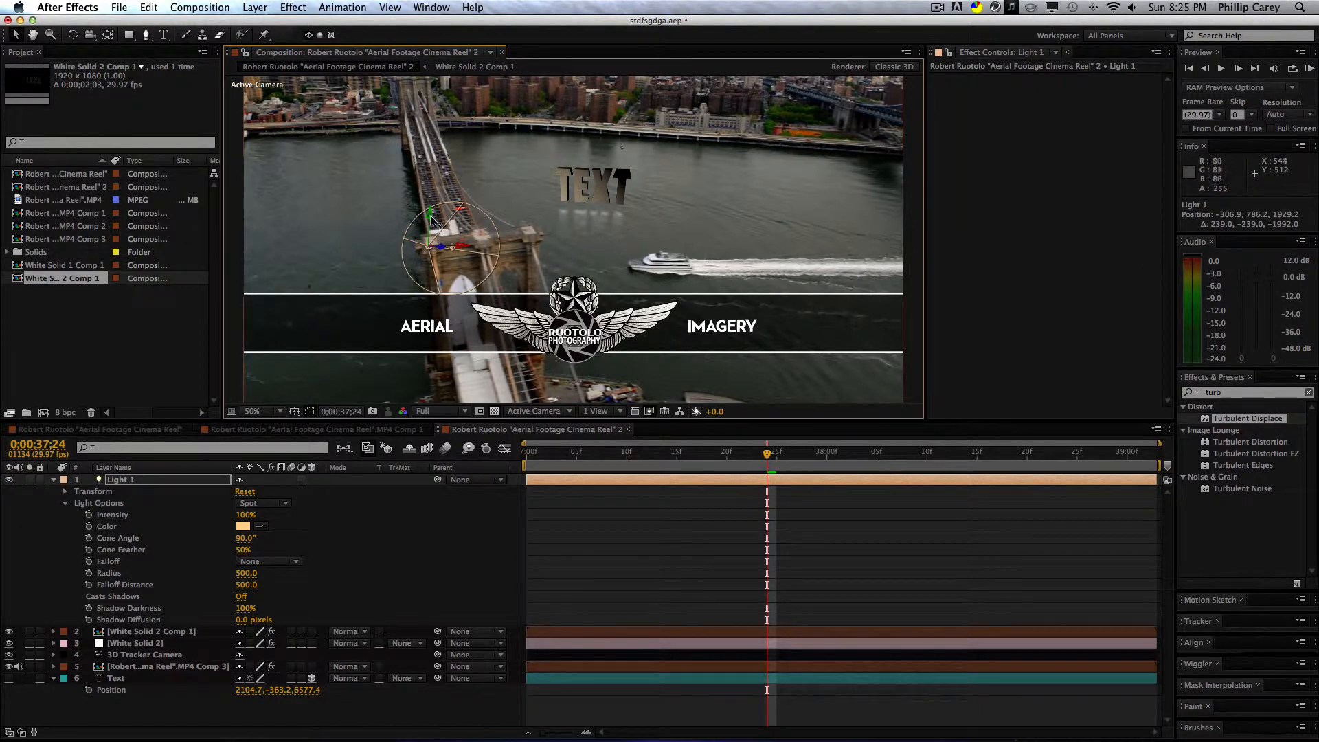
left_click_drag(433, 220, 432, 195)
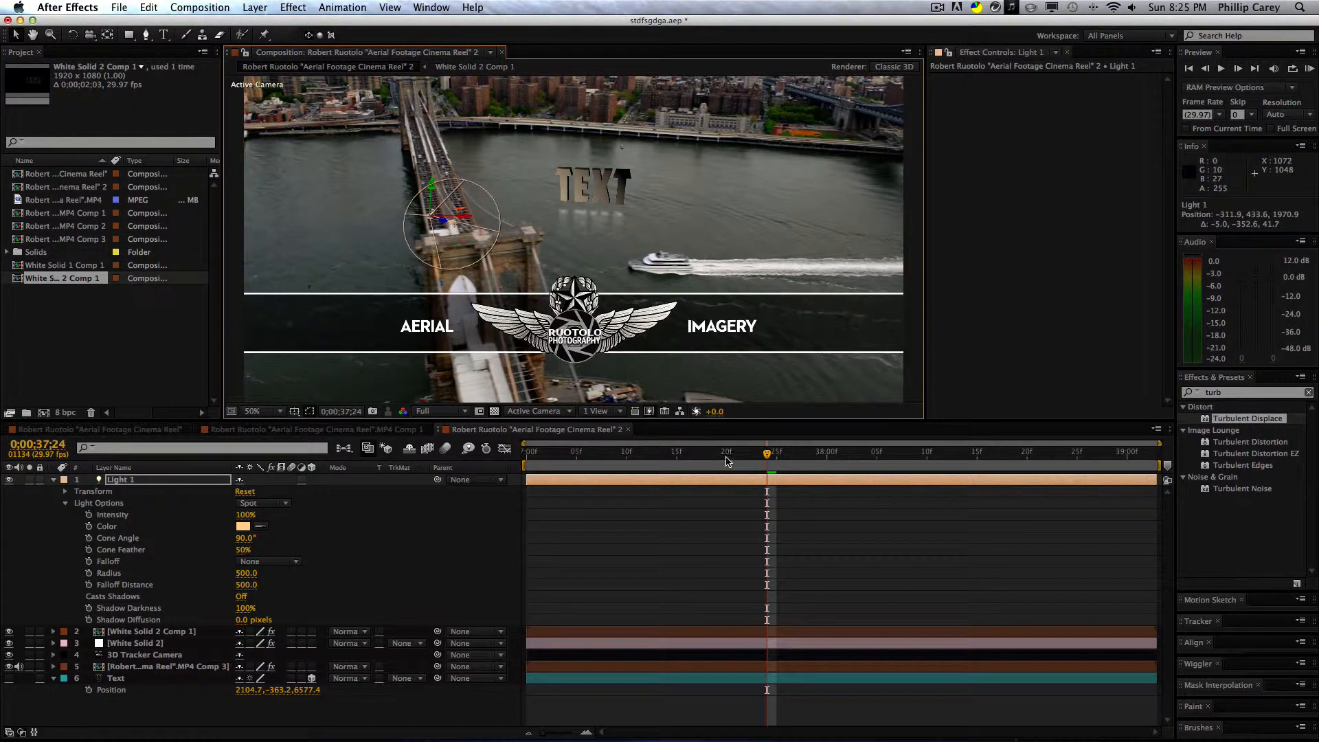
Step: Play back the lit text and delete Light 1 from the composition
key("space")
key("Delete")
Step: Add a new adjustment layer above all other layers and apply the Magic Bullet Looks effect to it
left_click(255, 7)
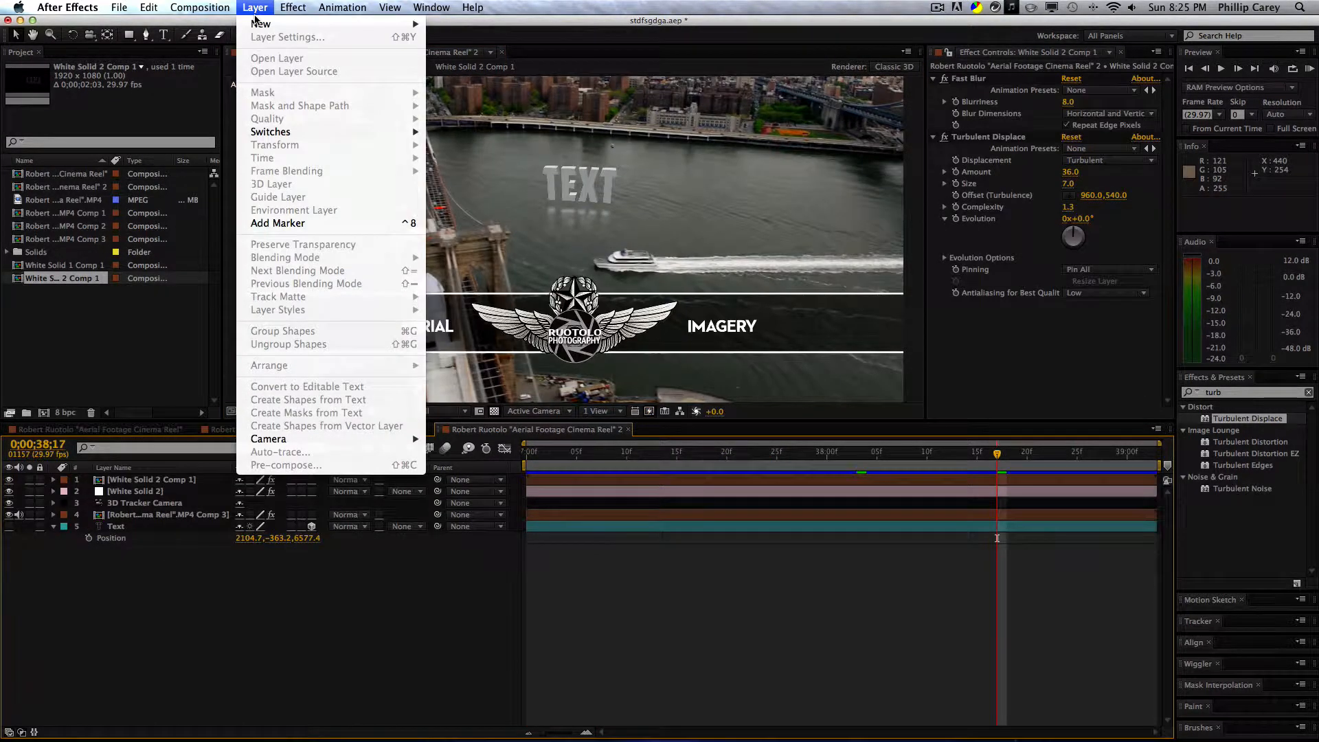
mouse_move(264, 24)
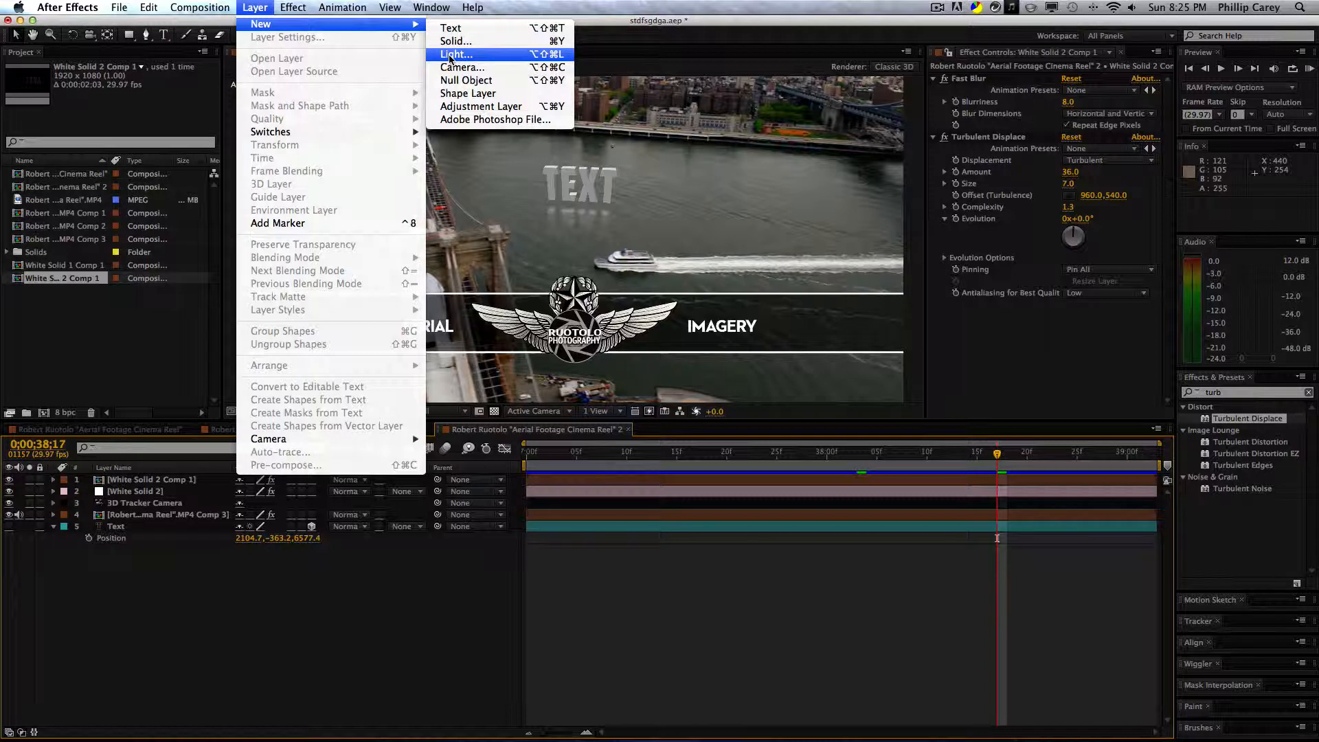
left_click(467, 107)
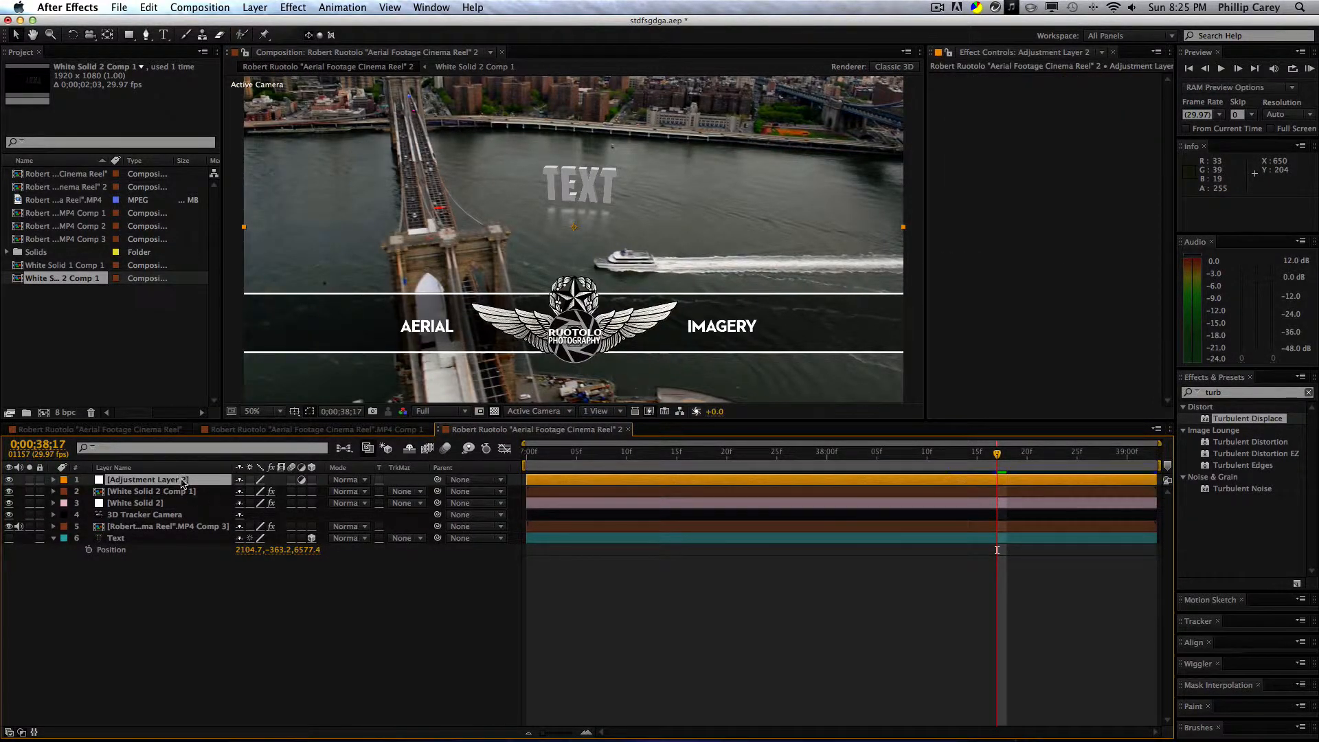
left_click(293, 8)
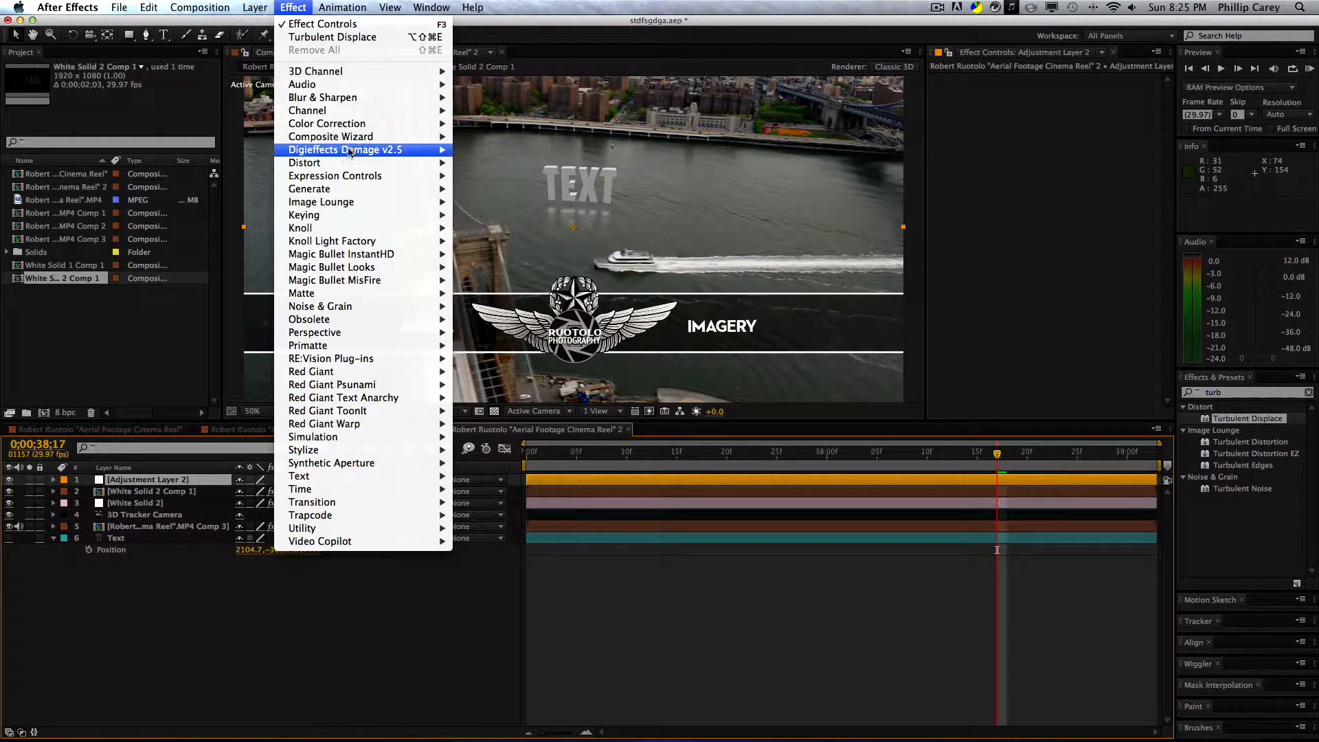
mouse_move(354, 126)
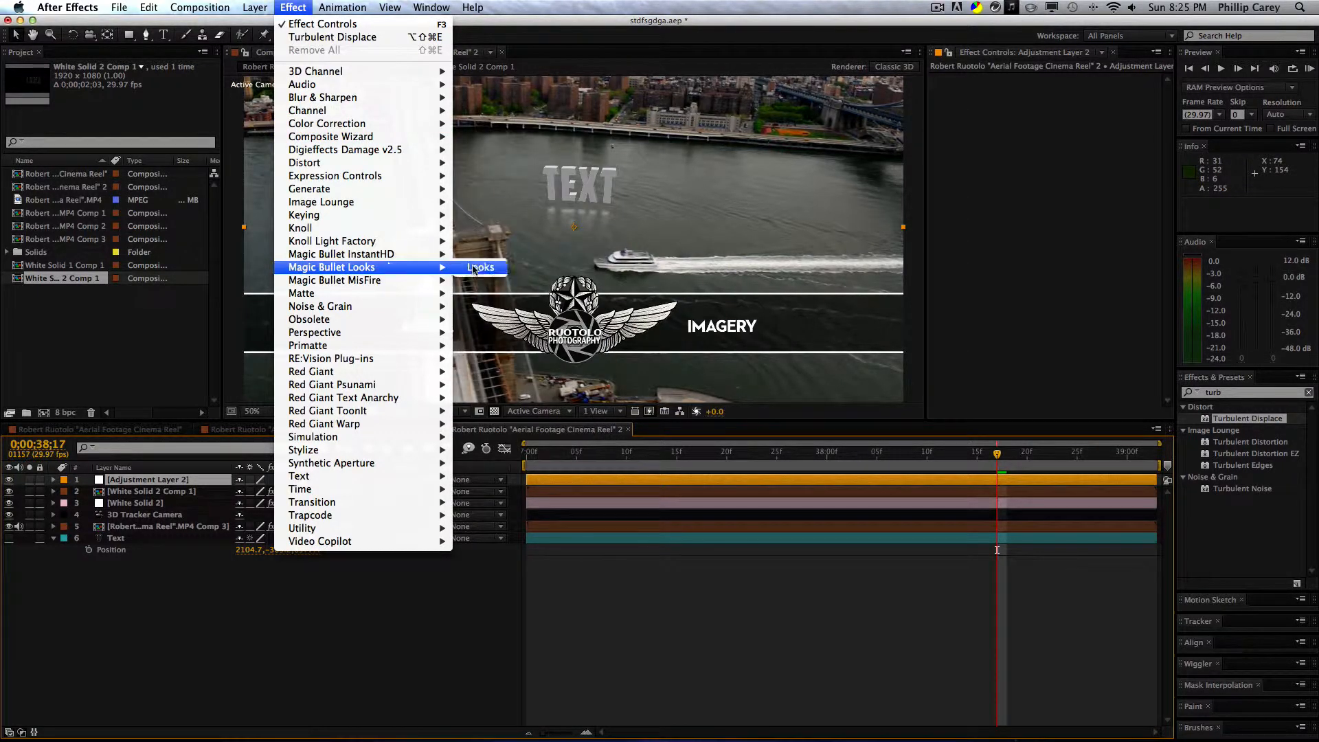
left_click(474, 268)
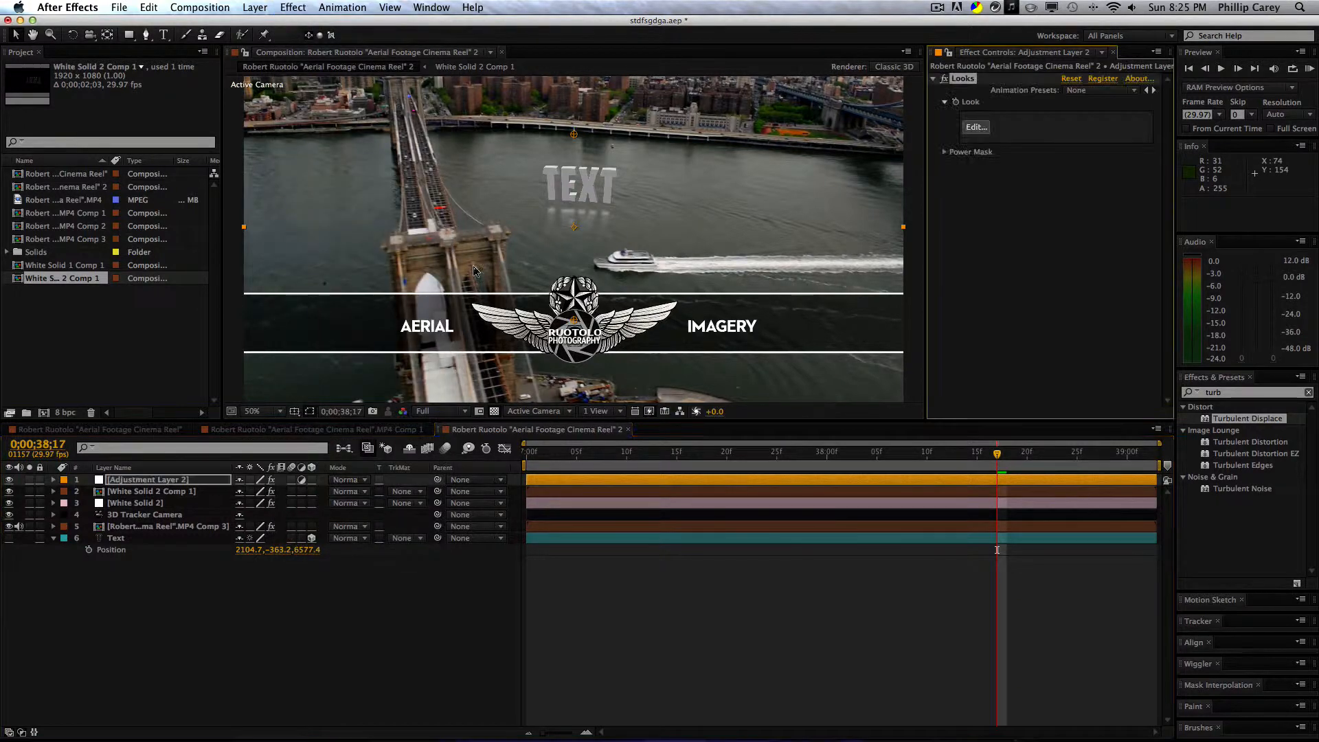
Step: Try the cc 3 look with its Vignette tool turned off in the Magic Bullet Looks editor
left_click(976, 128)
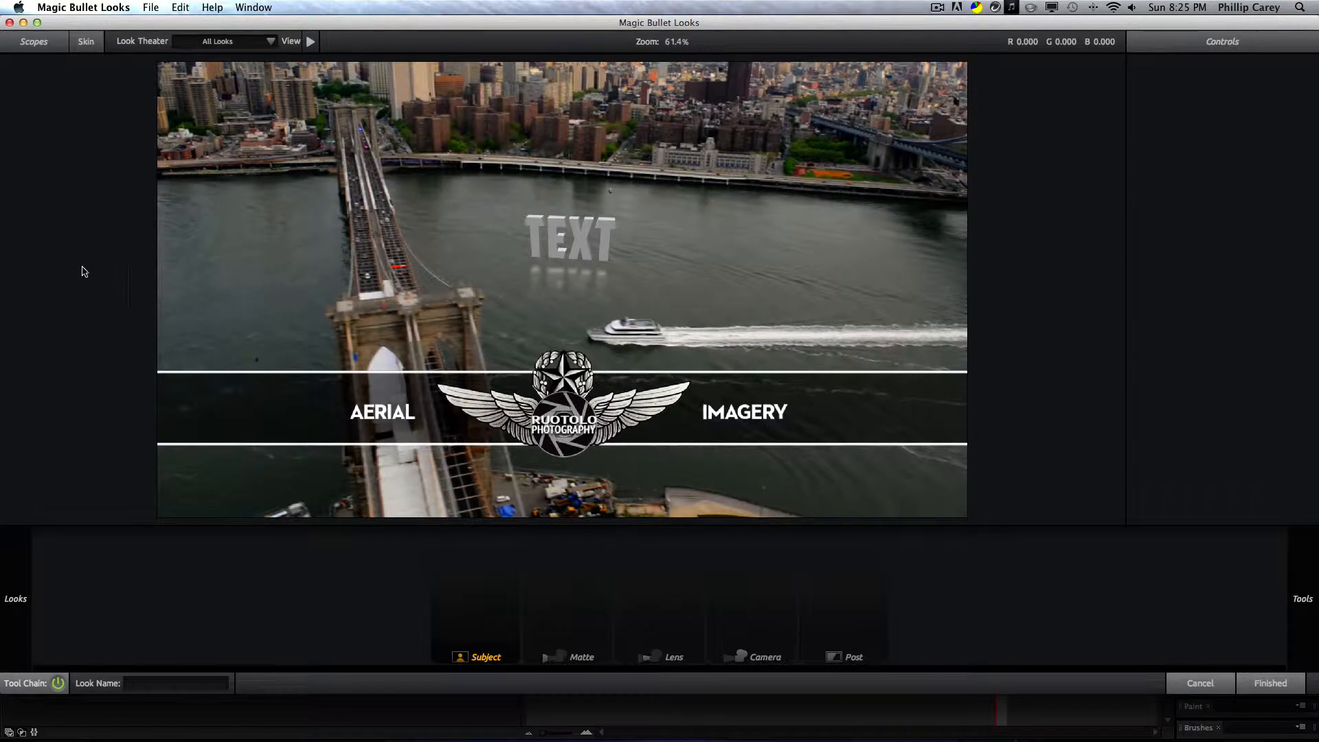
mouse_move(9, 272)
mouse_move(8, 149)
left_click_drag(307, 111, 309, 219)
left_click(270, 208)
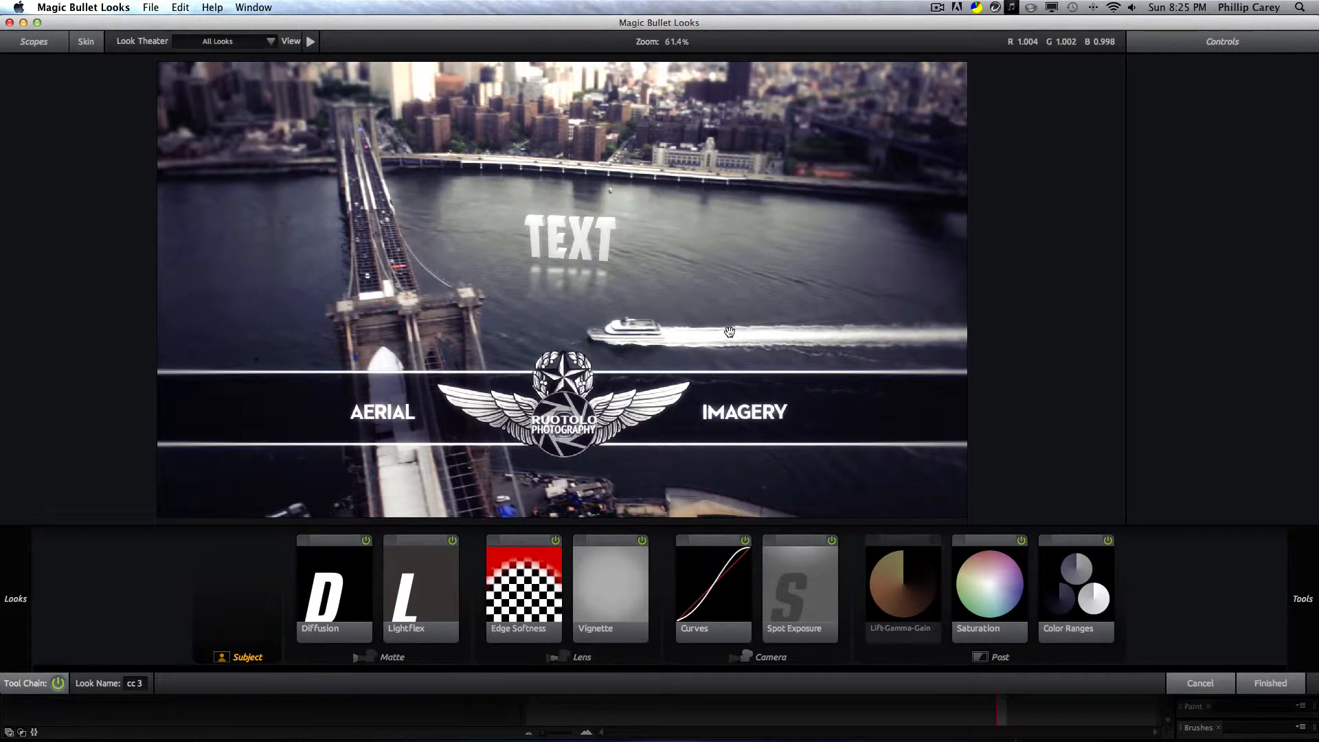
left_click(642, 545)
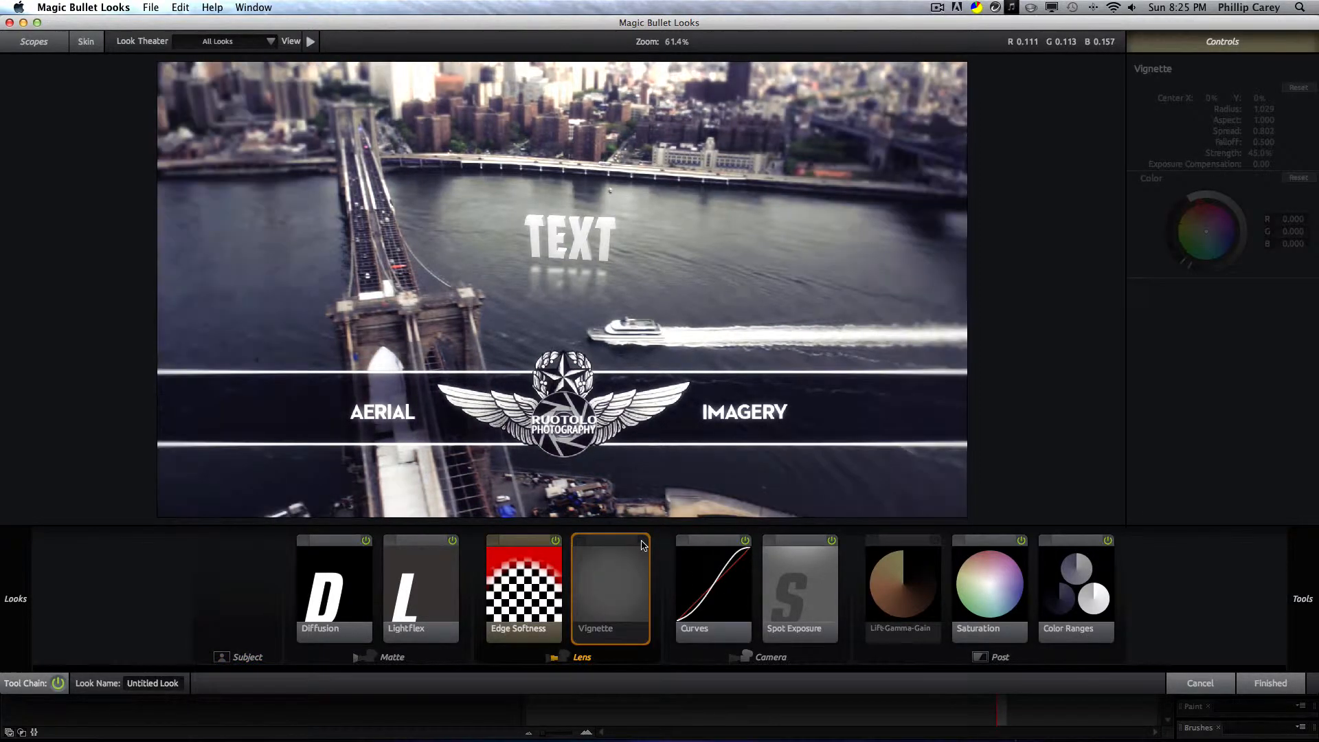
left_click(1270, 683)
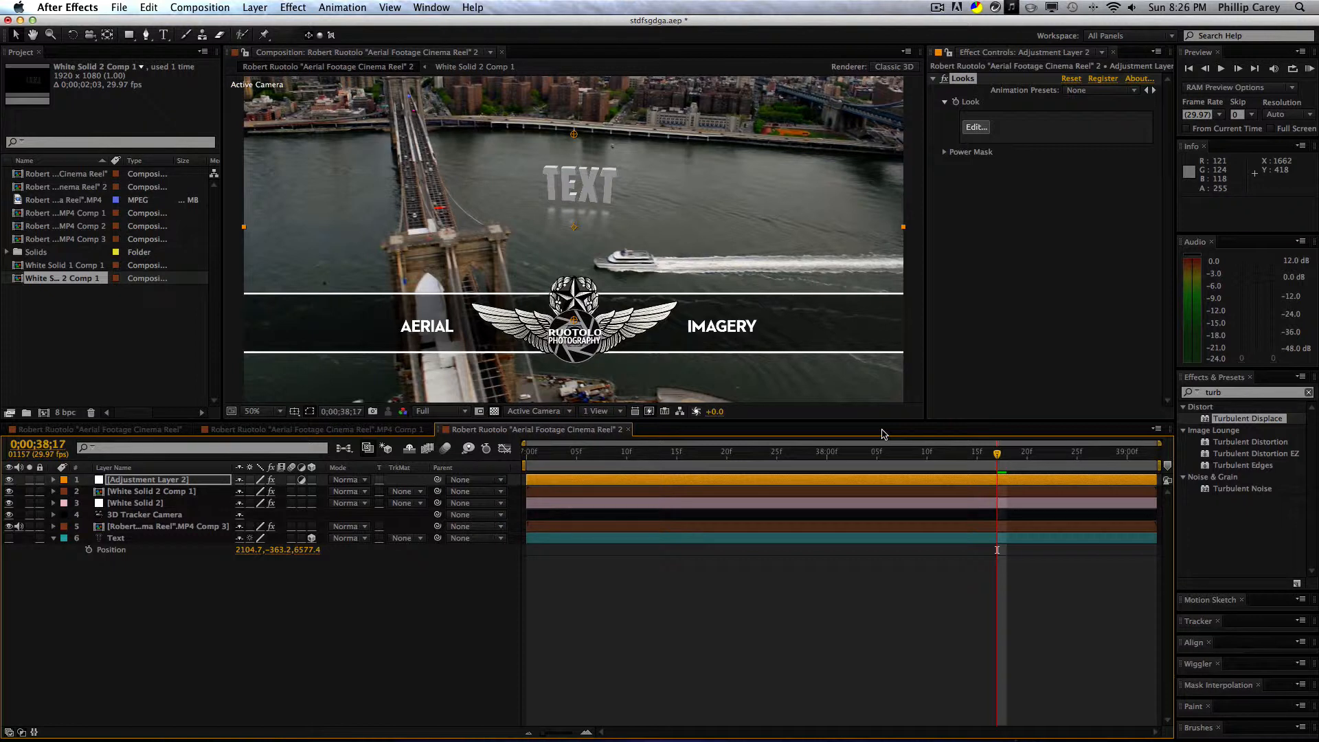
Step: Deselect the adjustment layer and check the text and reflection at several frames back to the start at 0;00;37;00
left_click(970, 377)
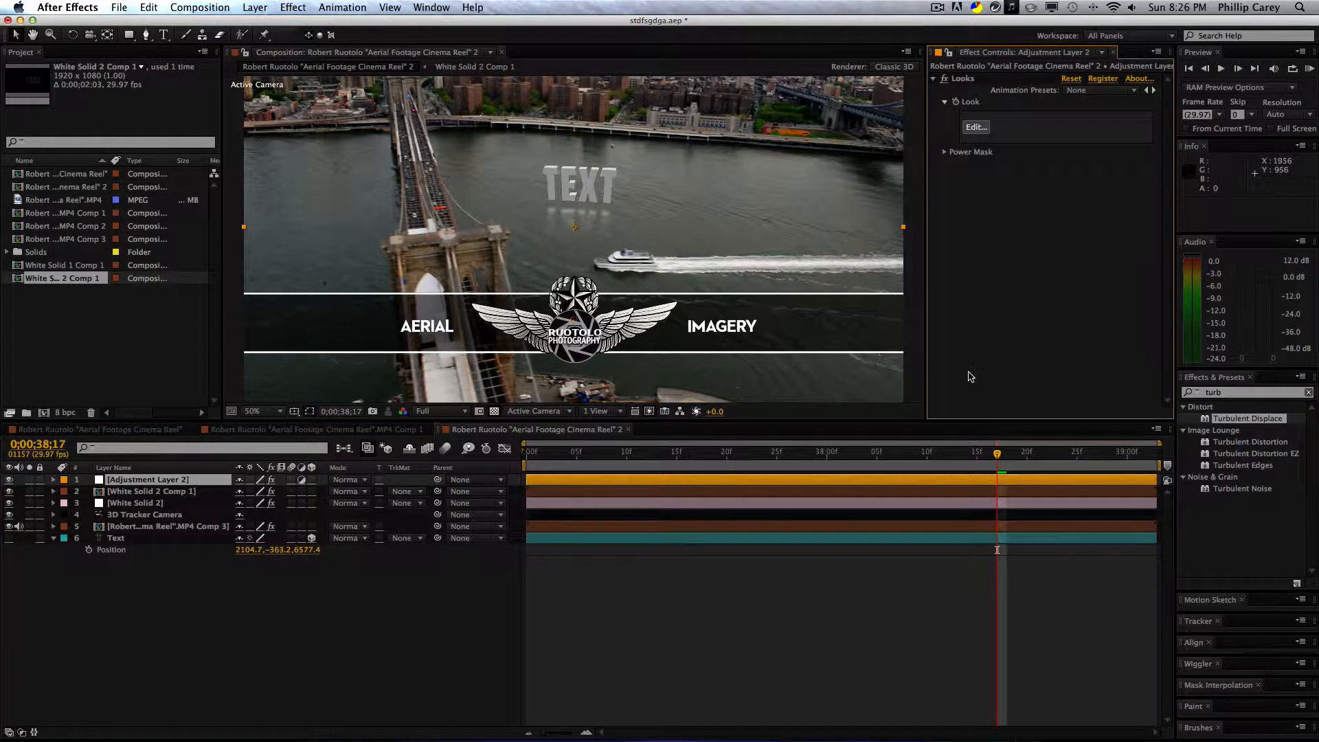
left_click(405, 634)
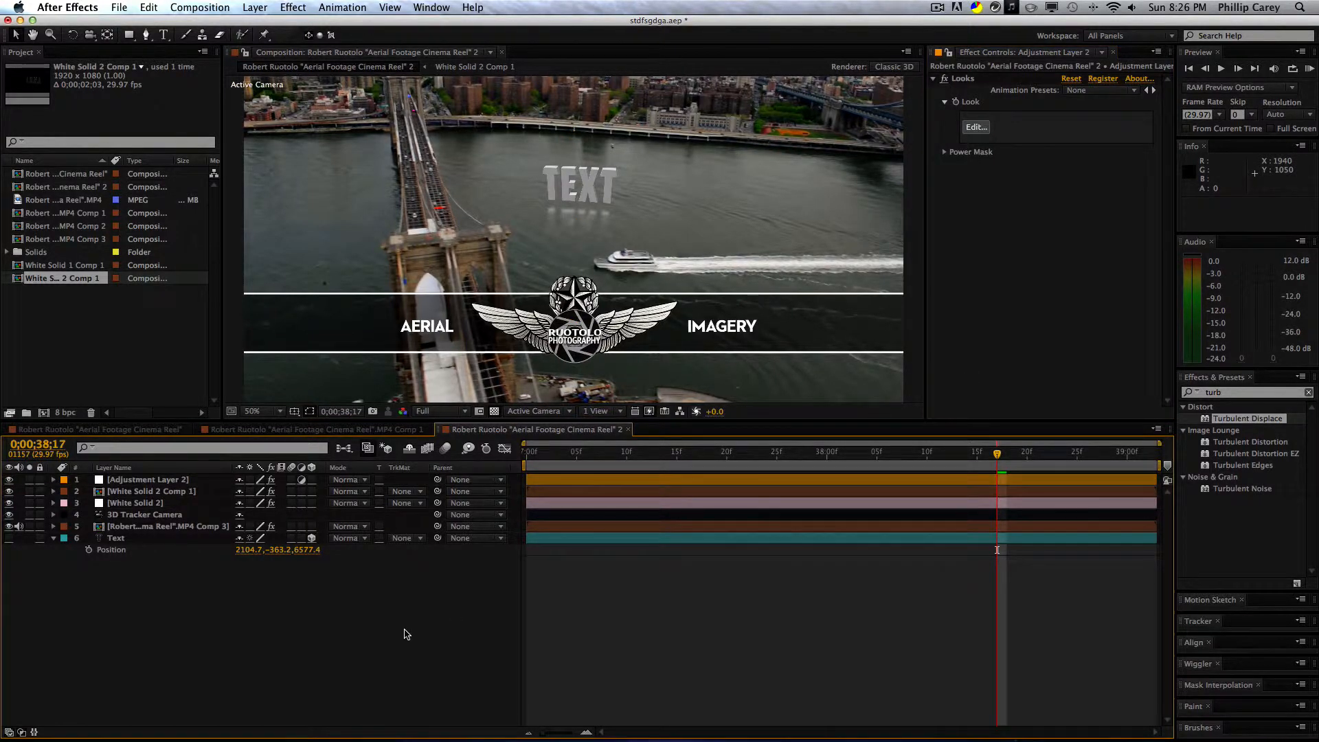
left_click(718, 455)
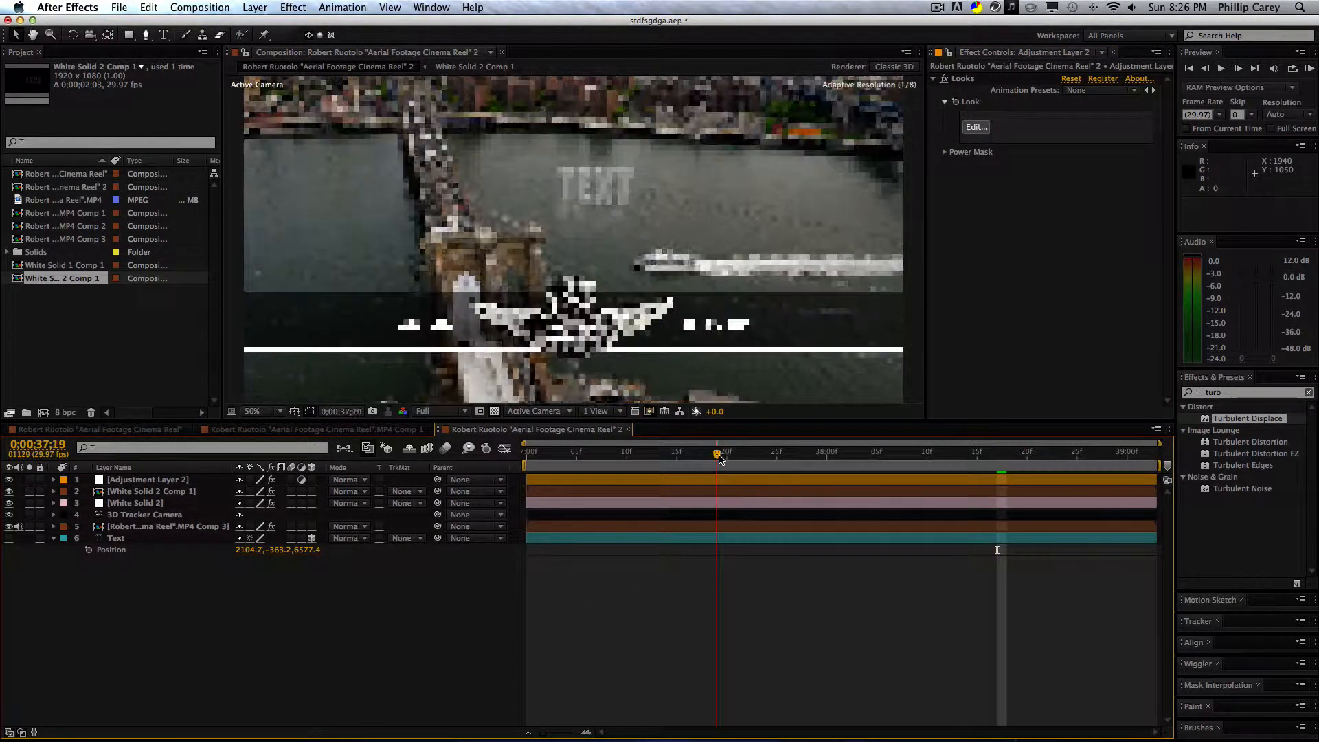
left_click_drag(717, 455, 677, 455)
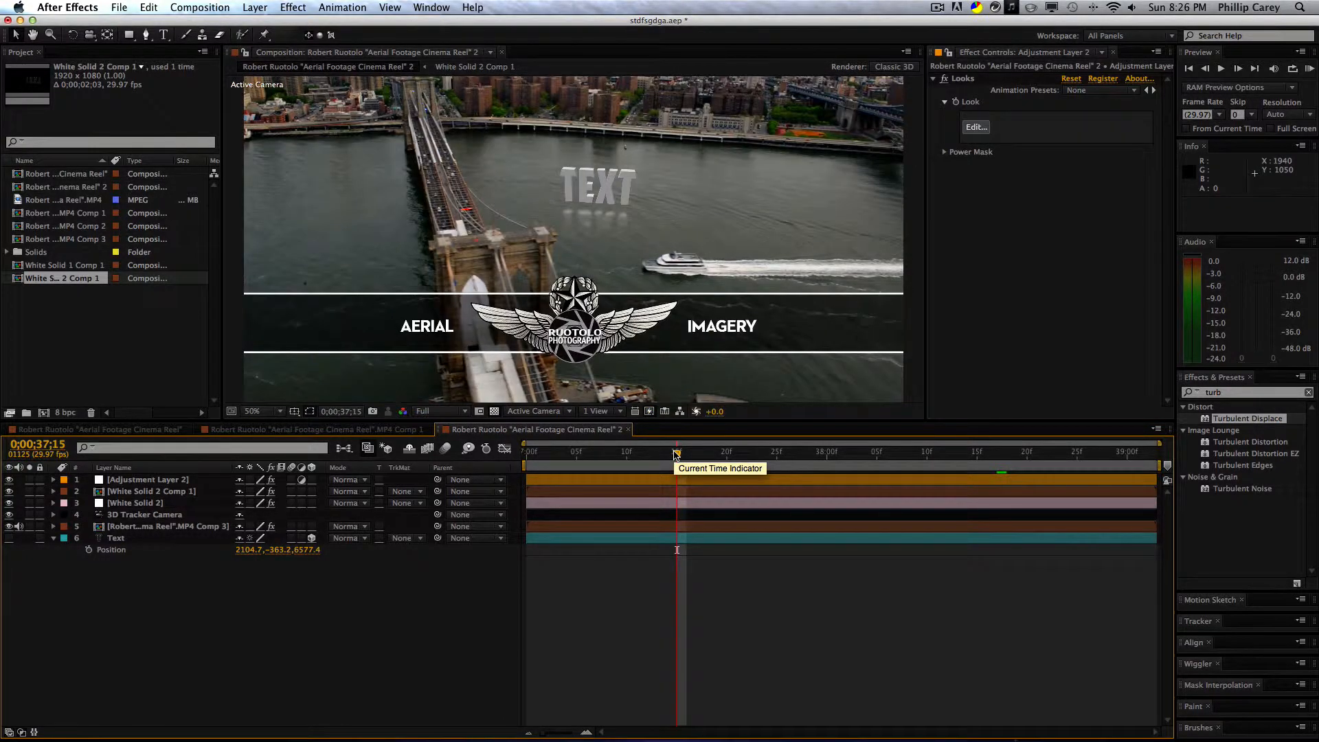
left_click_drag(677, 455, 520, 453)
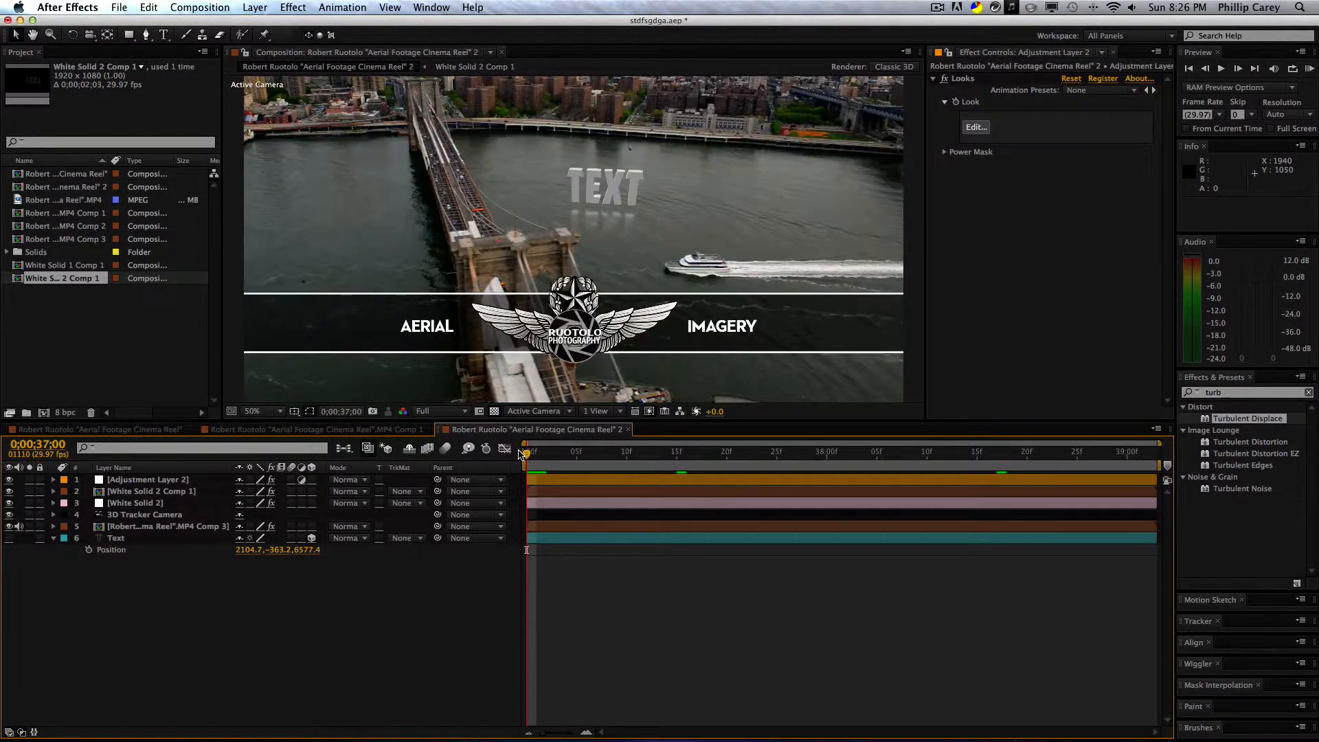